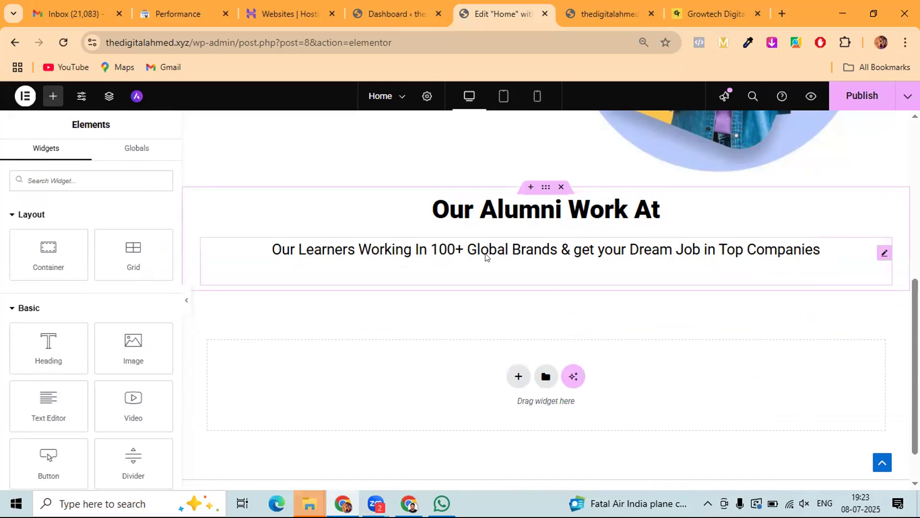
- Check the statistics section on the Growtech Digital Academy site, then add a two-column Flexbox section below the alumni text on the Home page
left_click(714, 13)
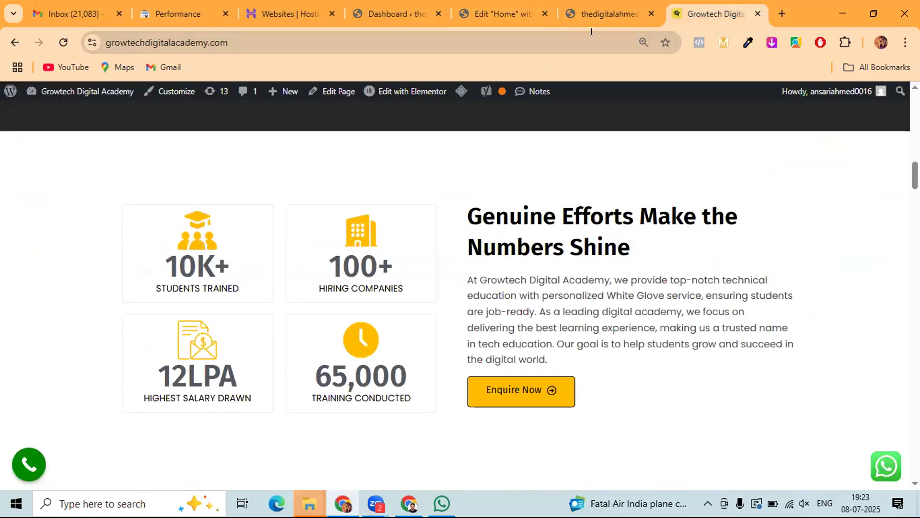
left_click(507, 7)
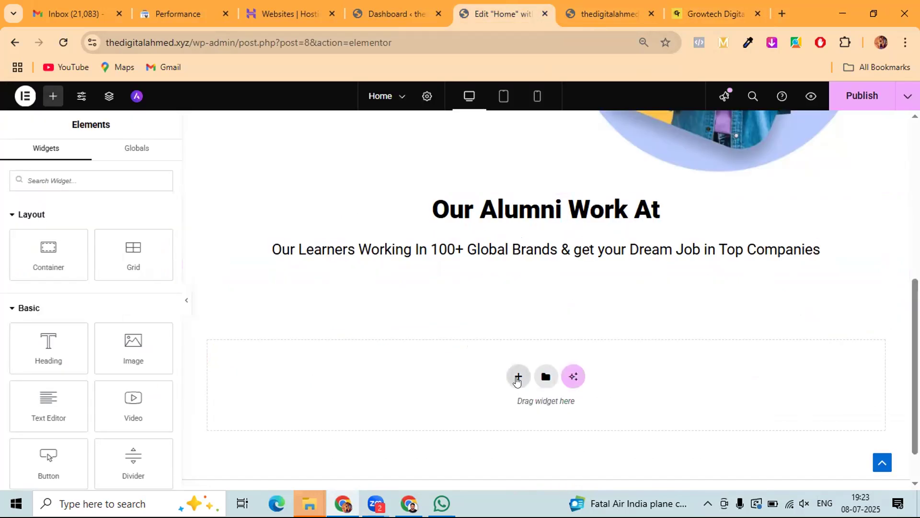
left_click(518, 377)
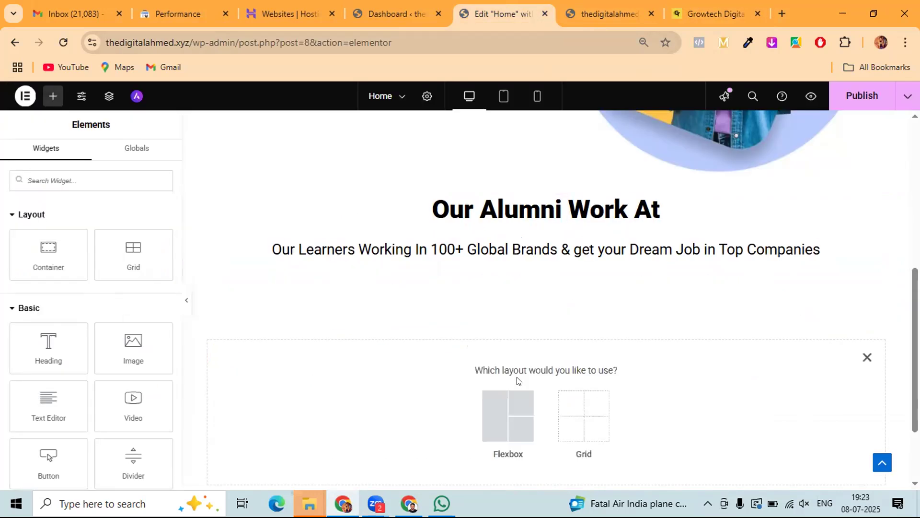
left_click(495, 417)
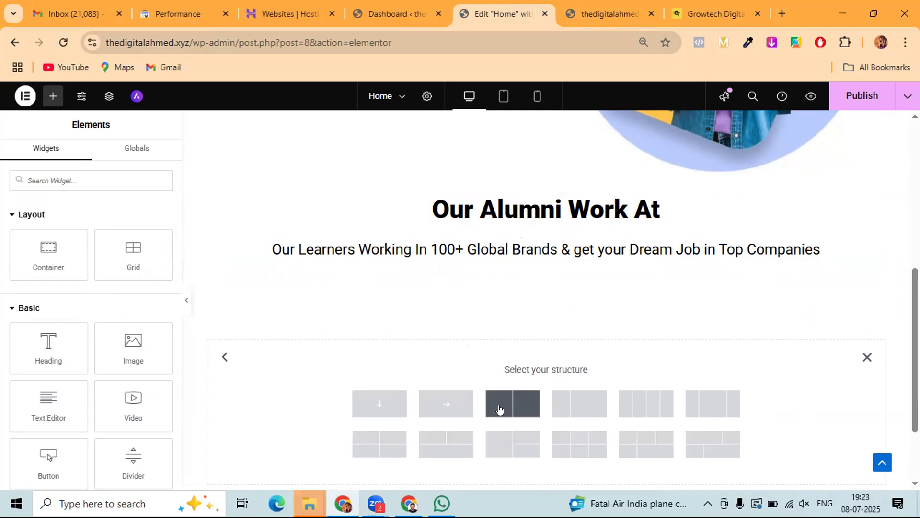
left_click(498, 409)
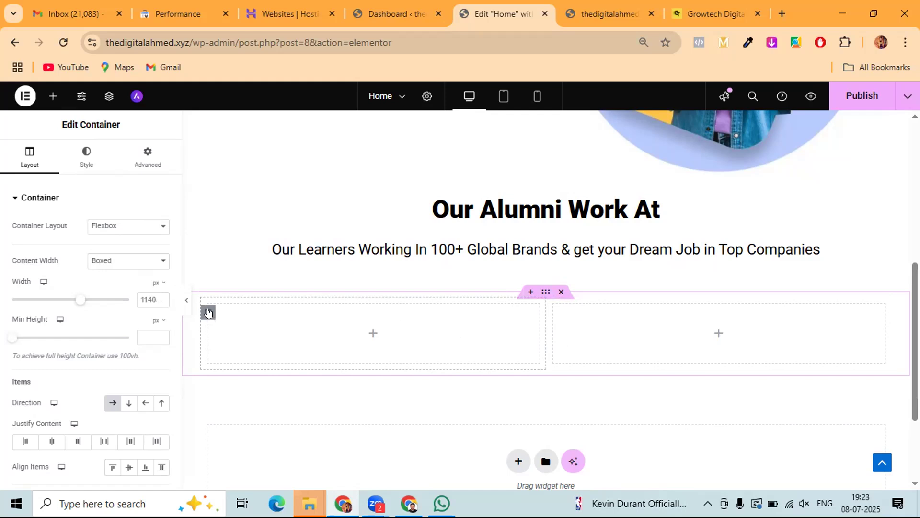
- Nest two containers, one below the other, inside the first column of the new section
left_click(207, 312)
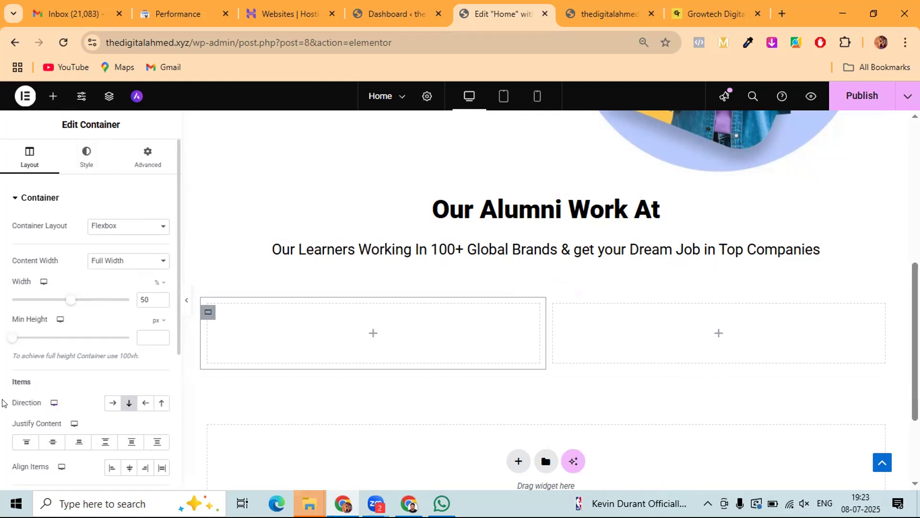
left_click_drag(6, 405, 41, 405)
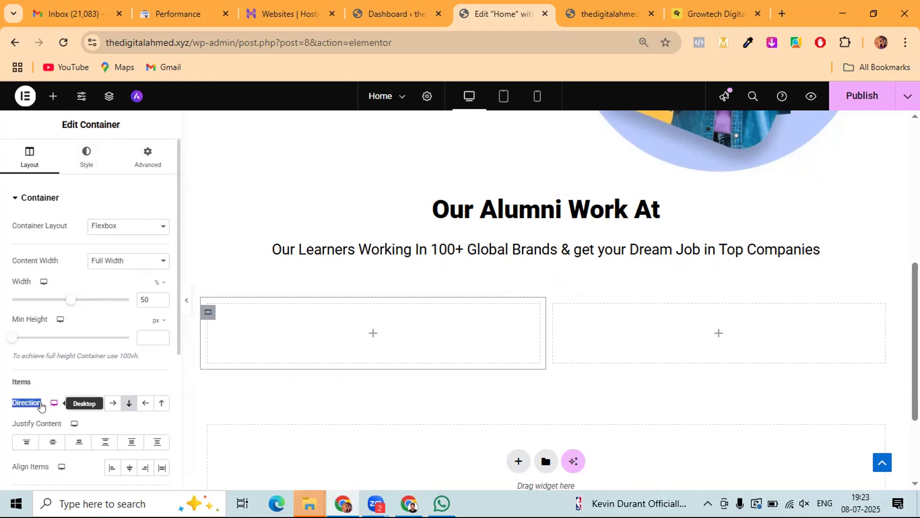
left_click(97, 384)
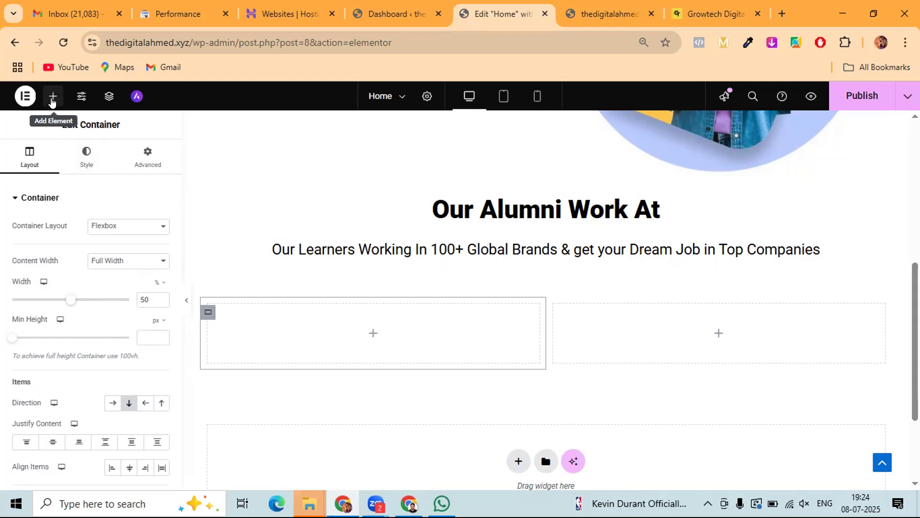
left_click(52, 101)
left_click_drag(50, 253, 318, 336)
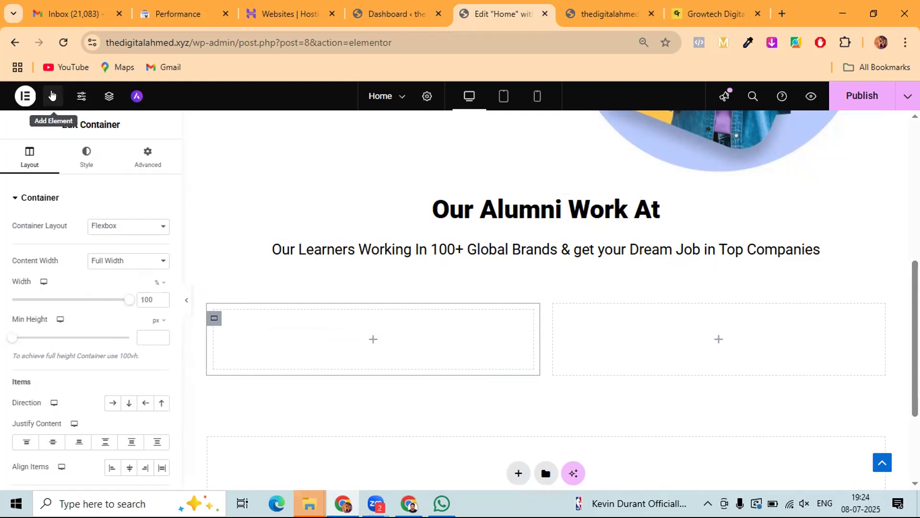
left_click(53, 95)
left_click_drag(48, 252, 323, 366)
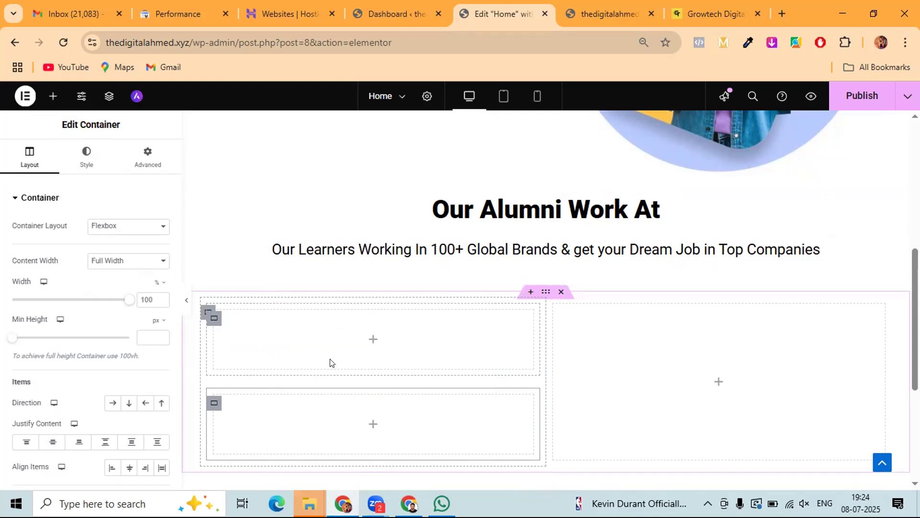
- Delete both nested containers from the first column
key("Delete")
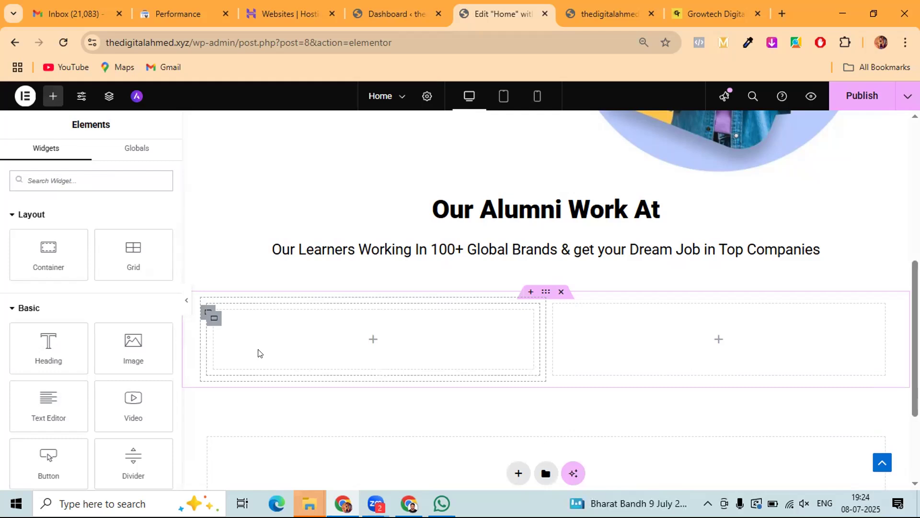
right_click(212, 316)
left_click(233, 472)
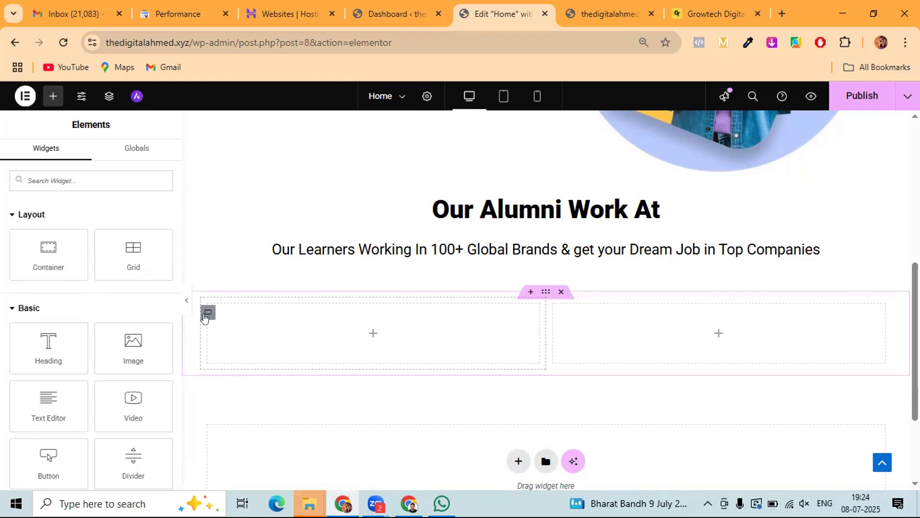
- Insert two stacked containers again inside the emptied first column
left_click(207, 312)
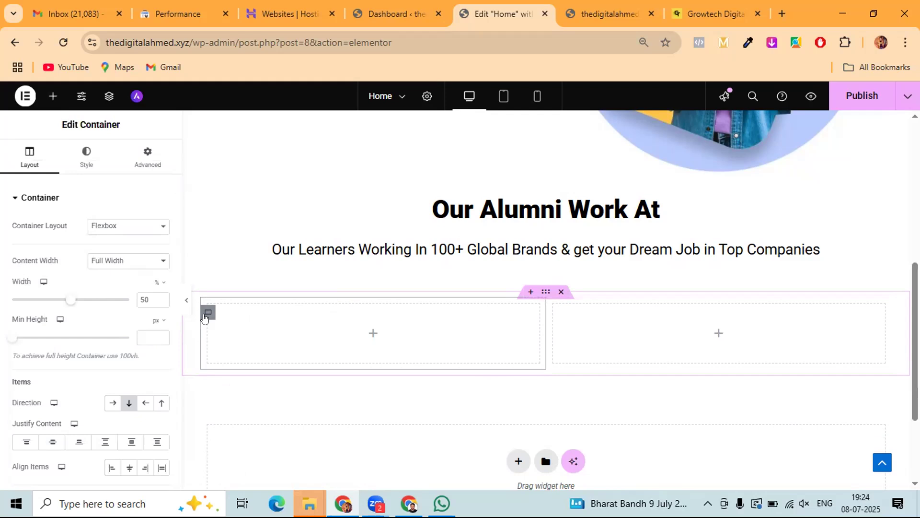
left_click(372, 336)
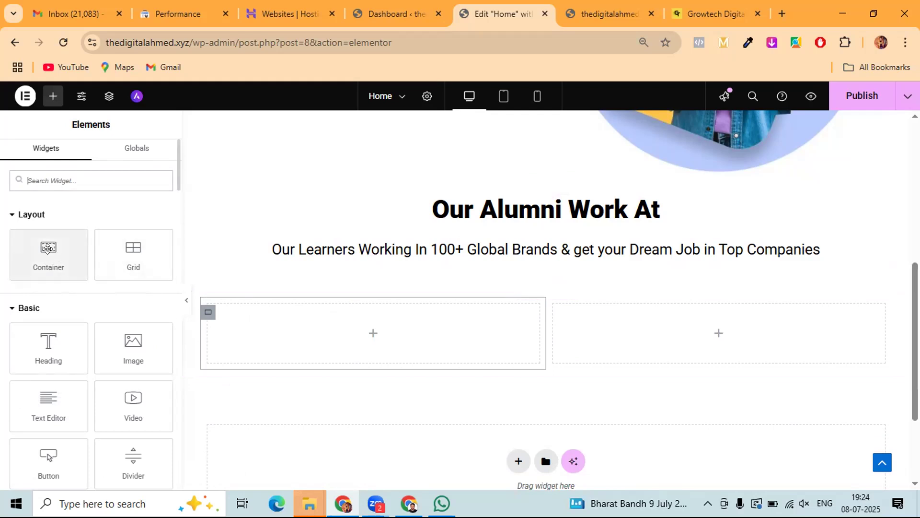
left_click_drag(47, 248, 297, 338)
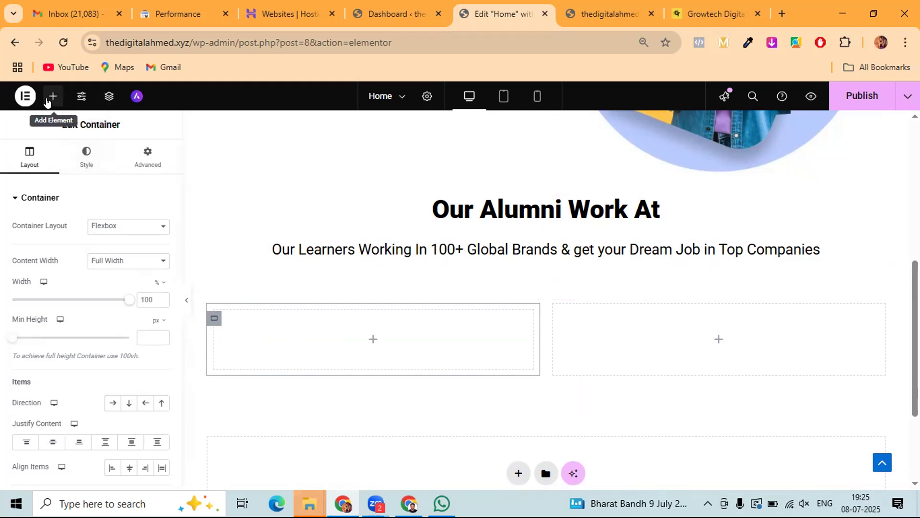
left_click(50, 98)
left_click_drag(53, 255, 322, 372)
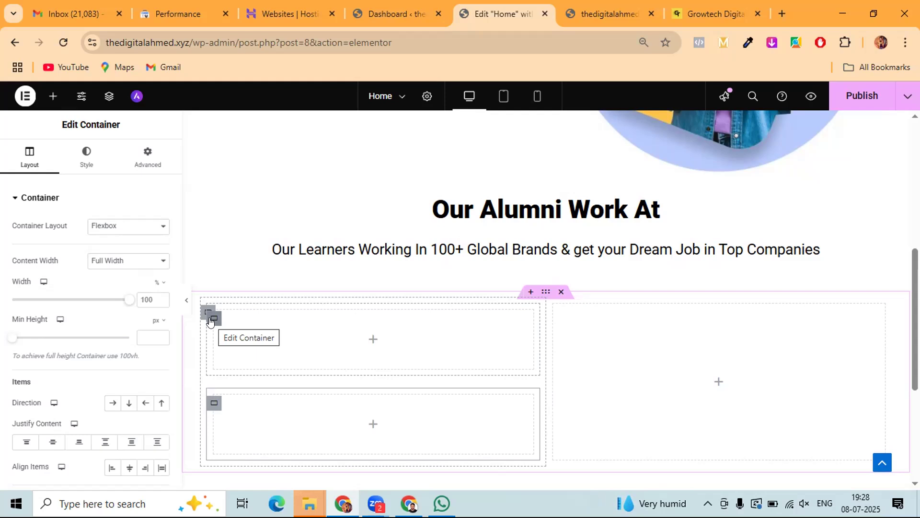
- Set the width of both nested containers in the first column to 50%
left_click(545, 294)
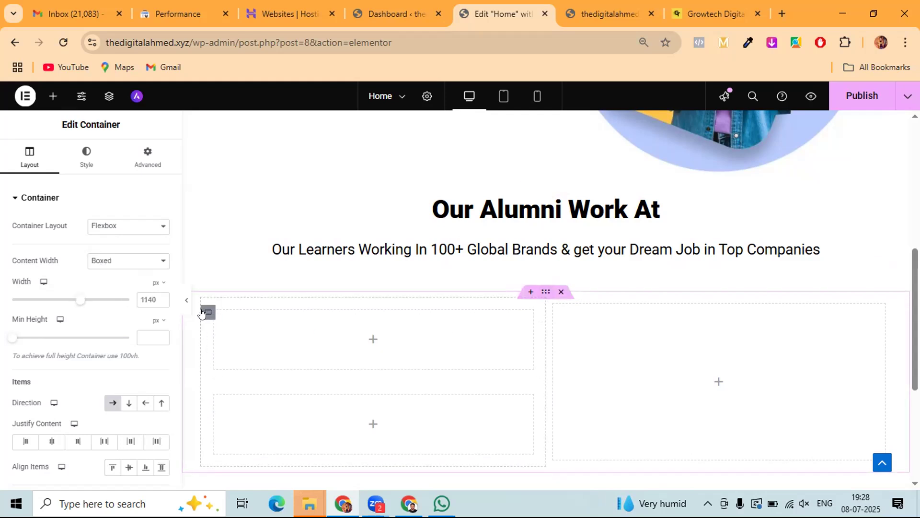
left_click(207, 312)
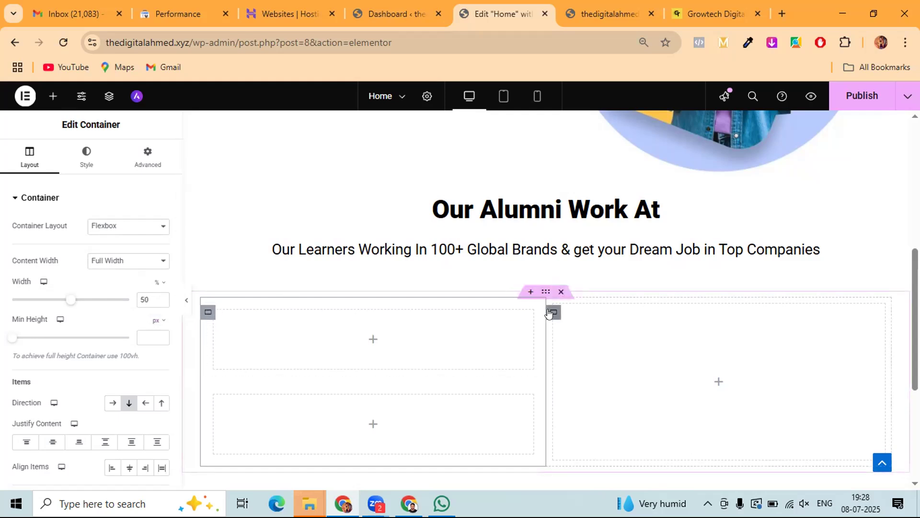
left_click(549, 312)
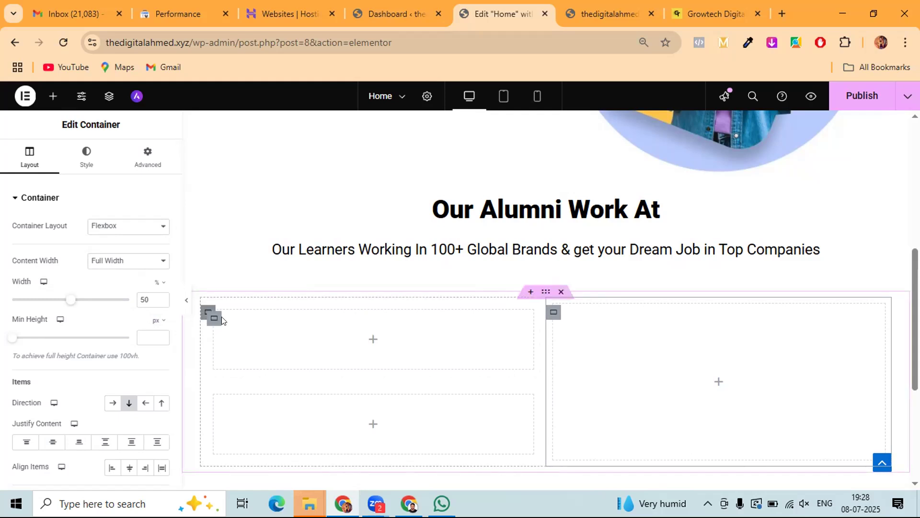
left_click(213, 320)
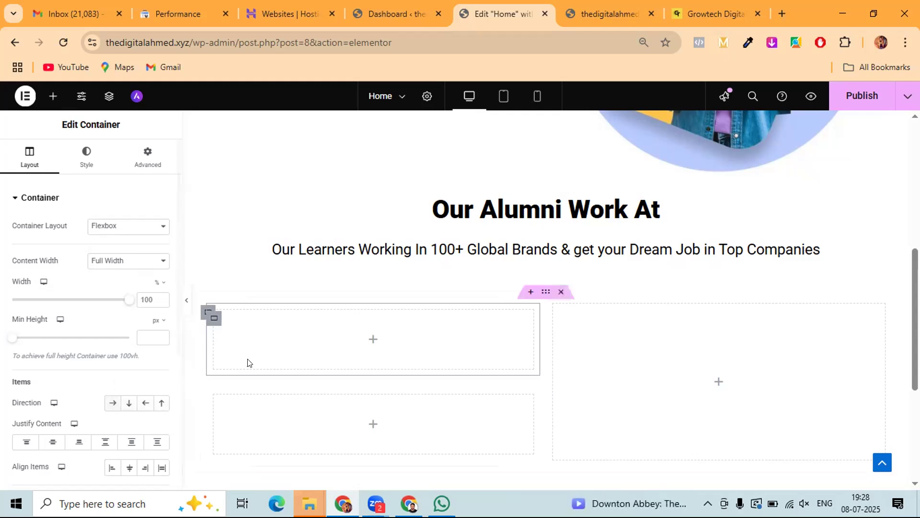
left_click(213, 319)
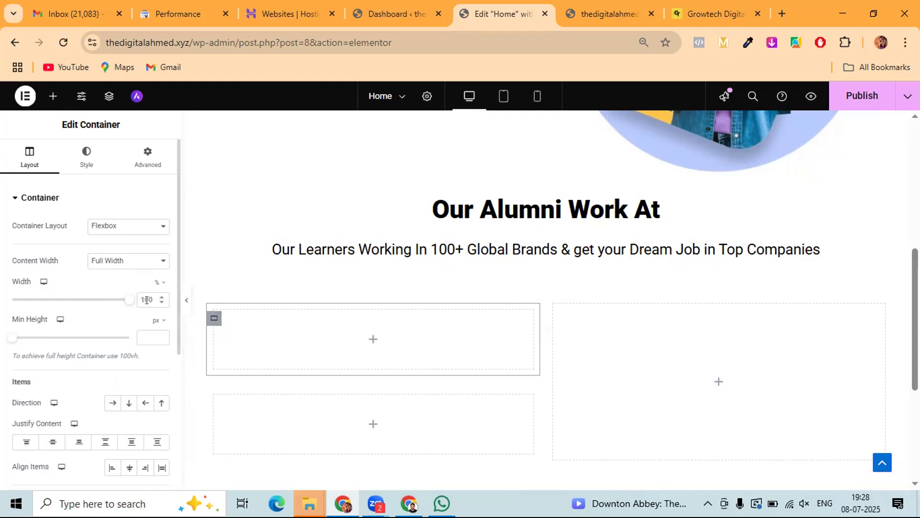
left_click_drag(128, 300, 71, 300)
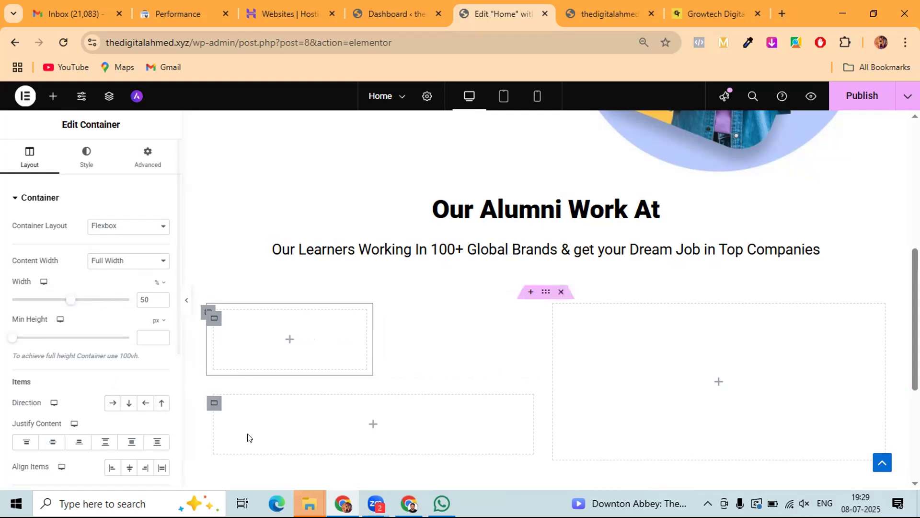
left_click(214, 403)
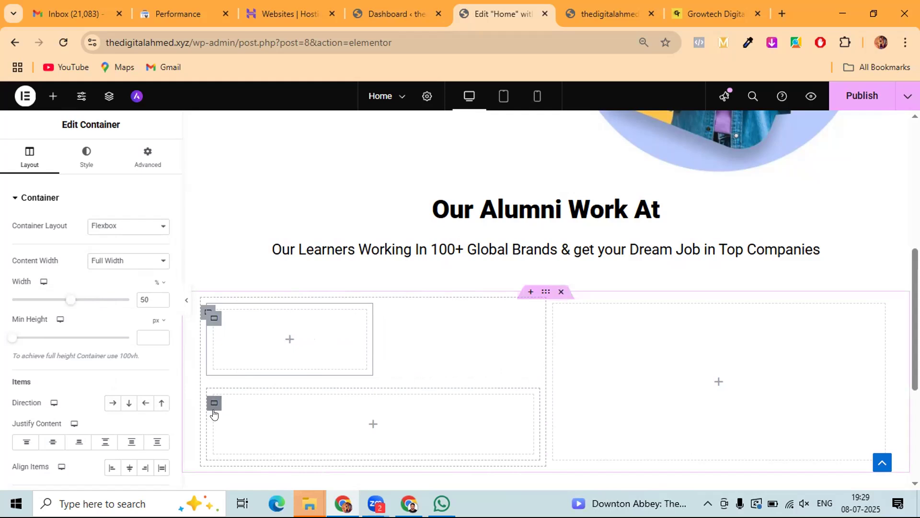
left_click_drag(125, 301, 68, 299)
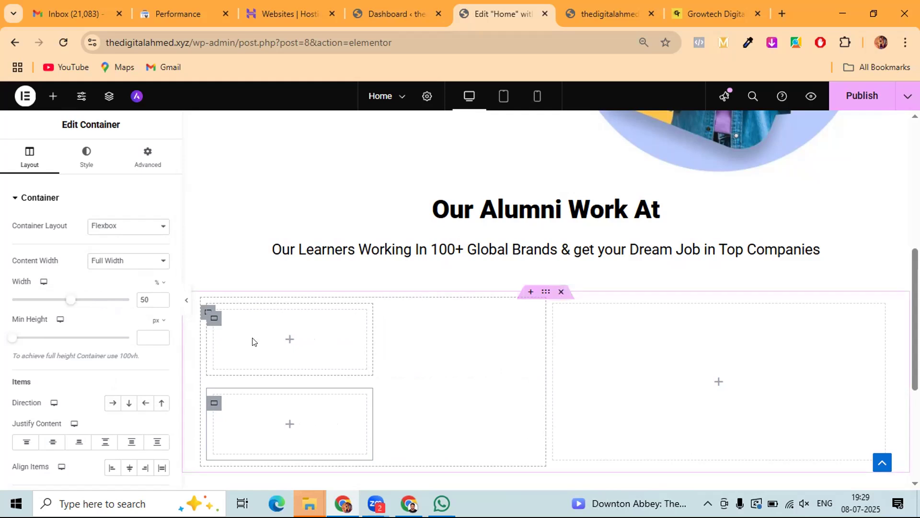
- Set the first column's items direction to horizontal row so its nested containers sit side by side
left_click(222, 334)
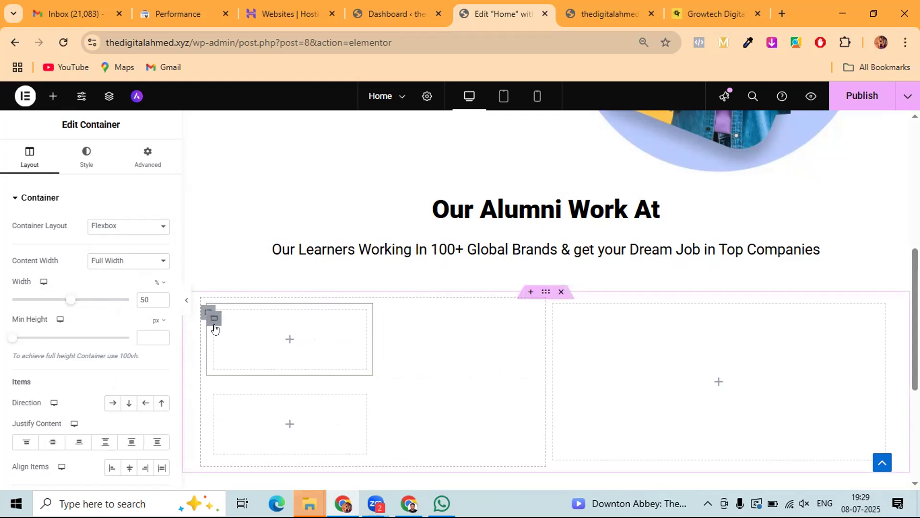
left_click(200, 313)
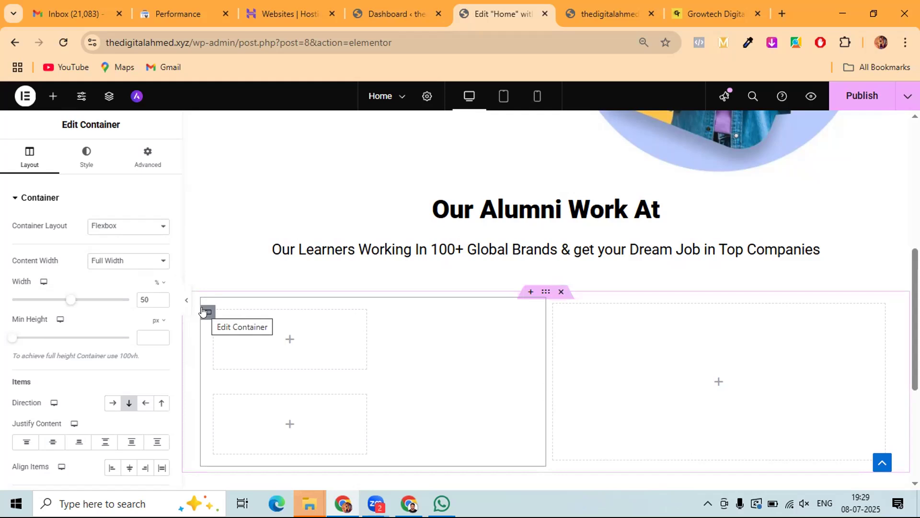
left_click(112, 402)
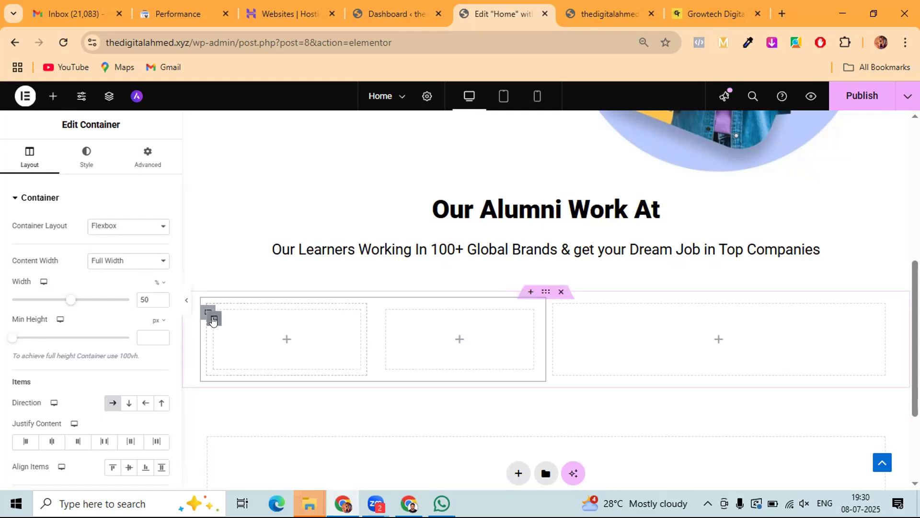
- Duplicate the first nested container, then delete the copy
right_click(218, 332)
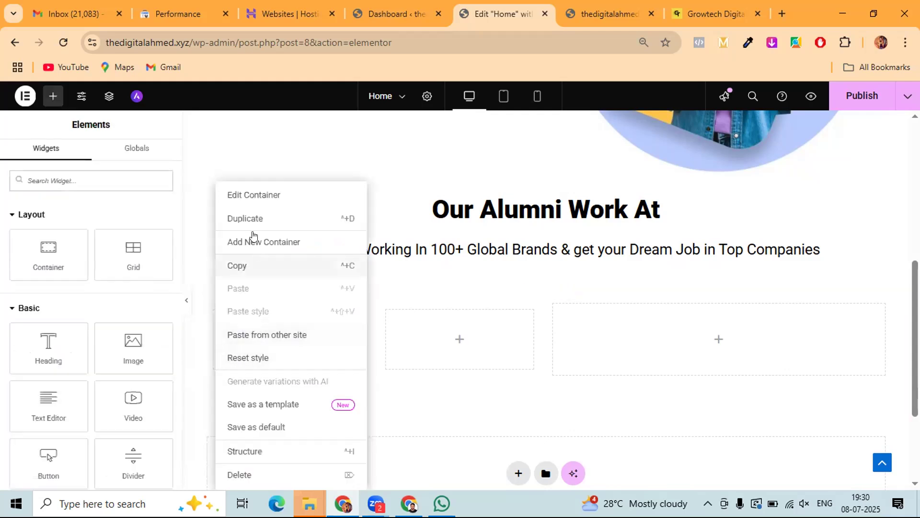
key("ctrl+d")
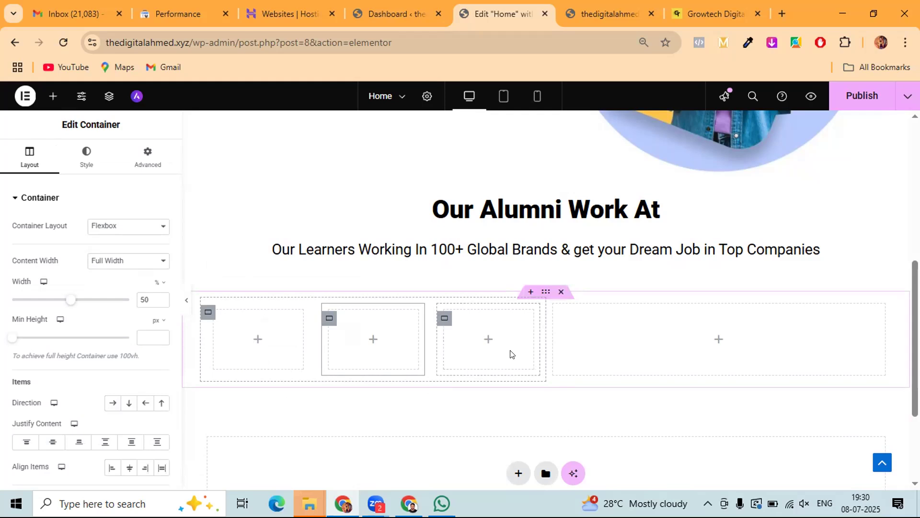
key("Delete")
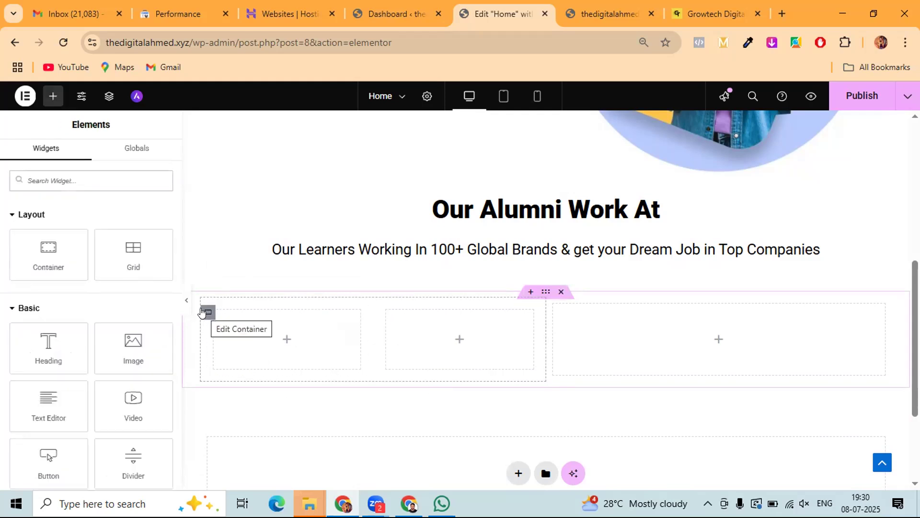
- Duplicate the entire first column and set the copy's items direction to vertical column
right_click(202, 312)
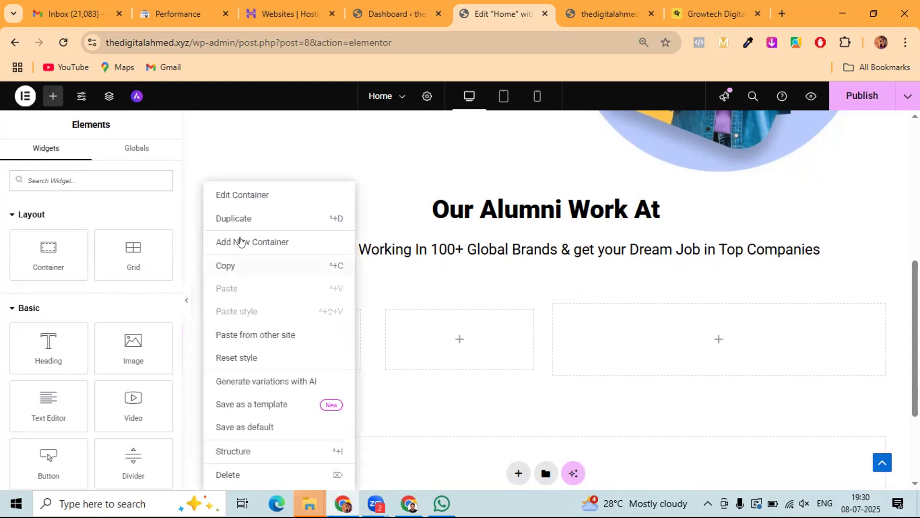
left_click(411, 384)
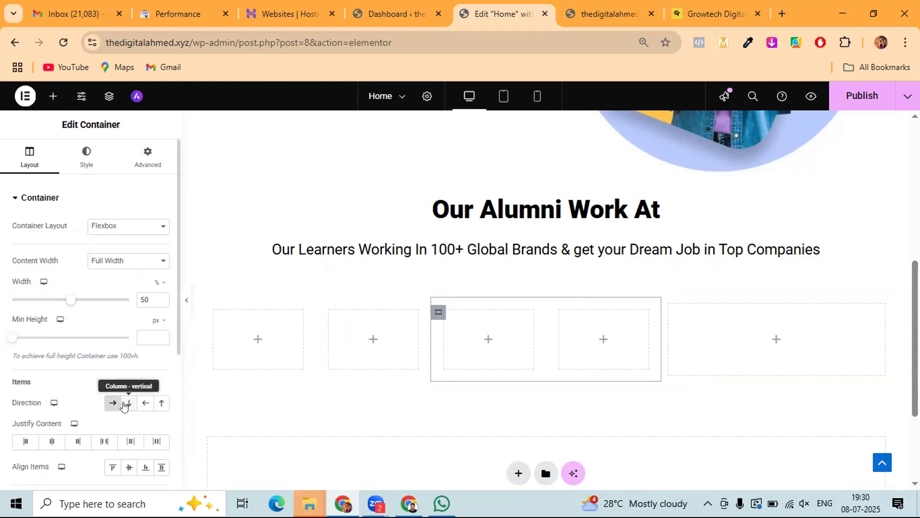
left_click(128, 403)
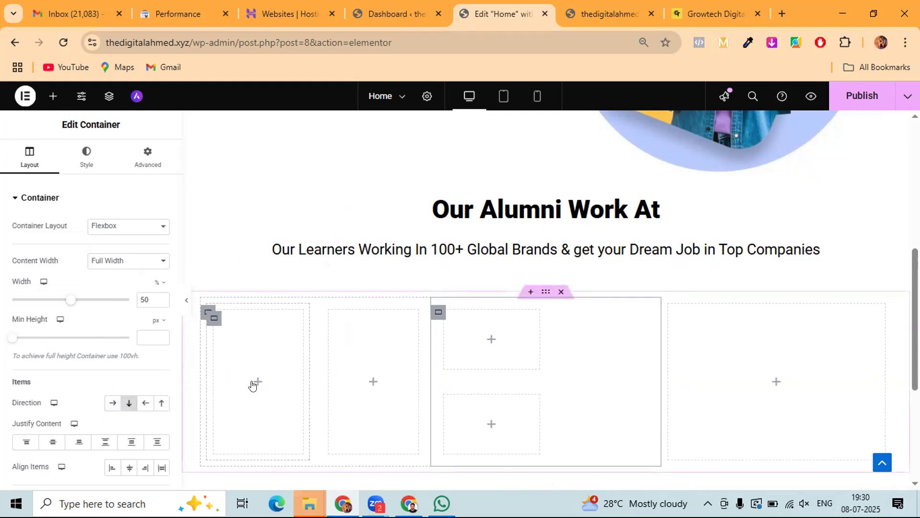
- Undo the direction change and the column duplication, then delete the whole two-column section
key("ctrl+z")
key("ctrl+z")
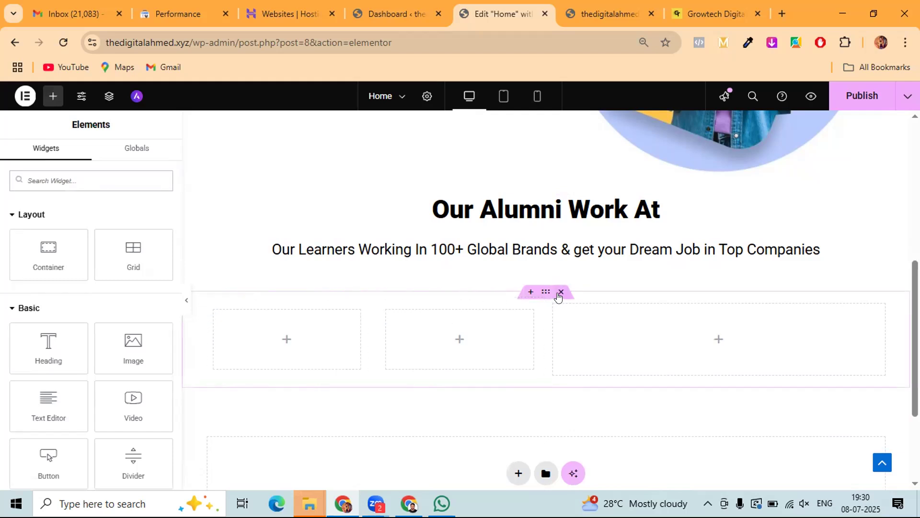
left_click(561, 291)
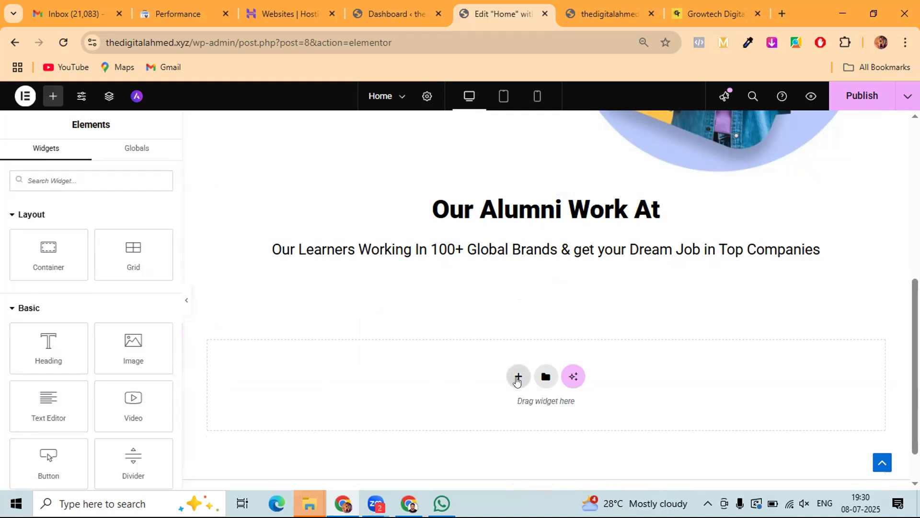
- Add a new Flexbox section with two equal columns below the alumni text
left_click(518, 376)
left_click(489, 407)
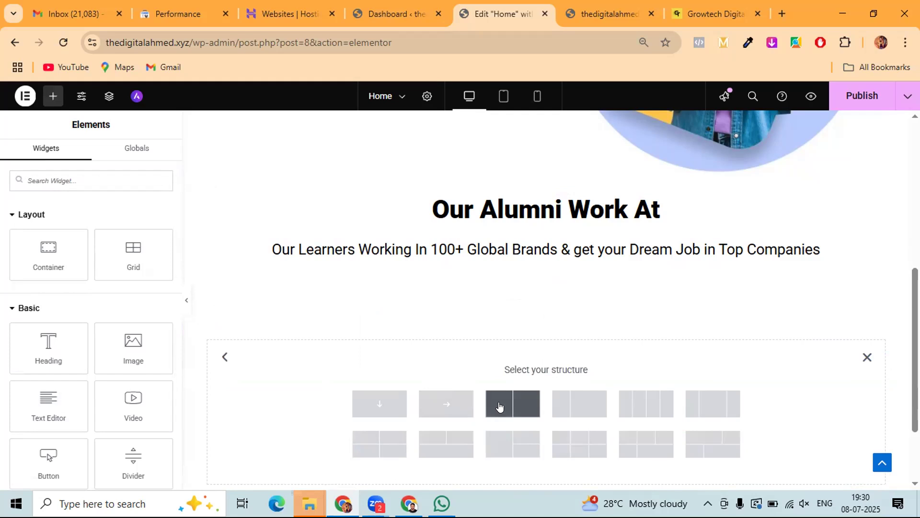
left_click(499, 405)
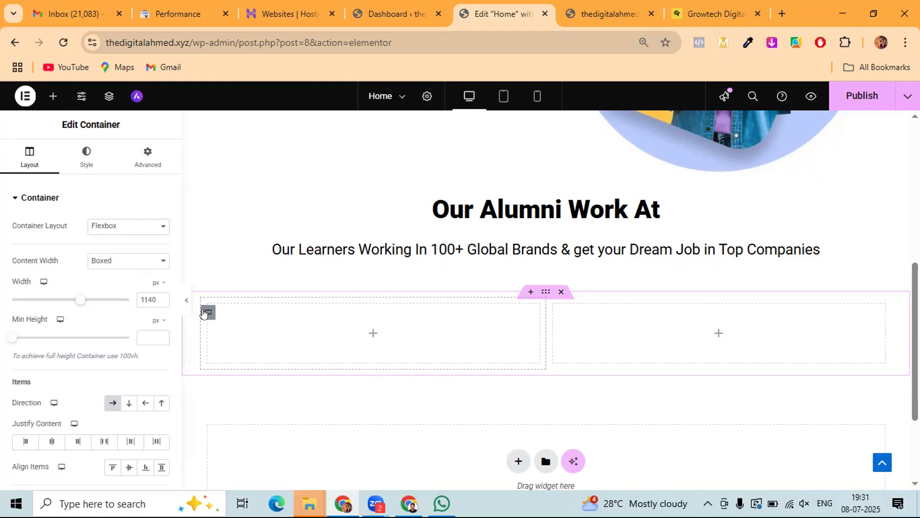
left_click(206, 312)
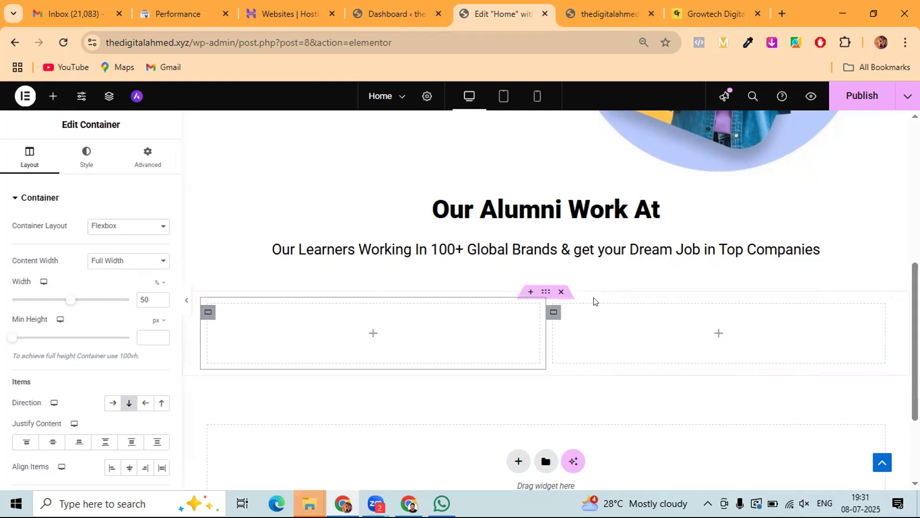
left_click(548, 312)
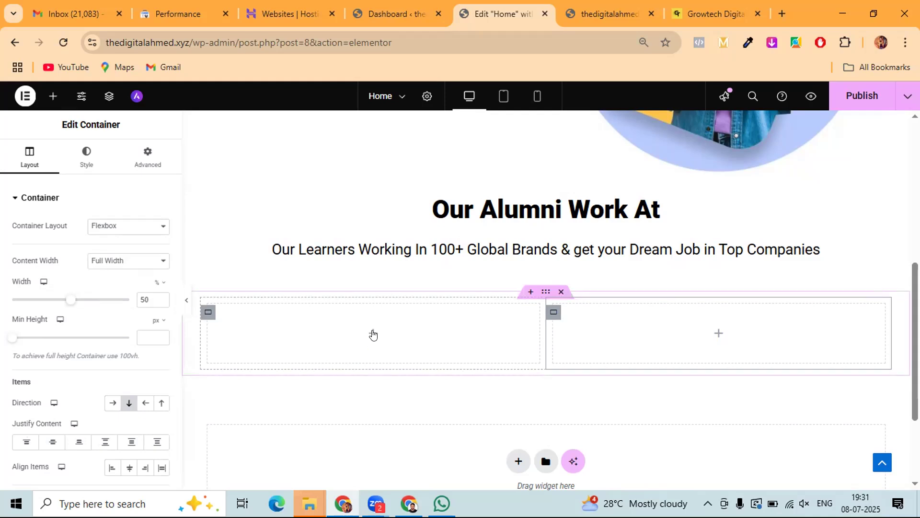
- Nest a container inside the first column and set its width to 50%
left_click(373, 333)
left_click_drag(52, 248, 344, 332)
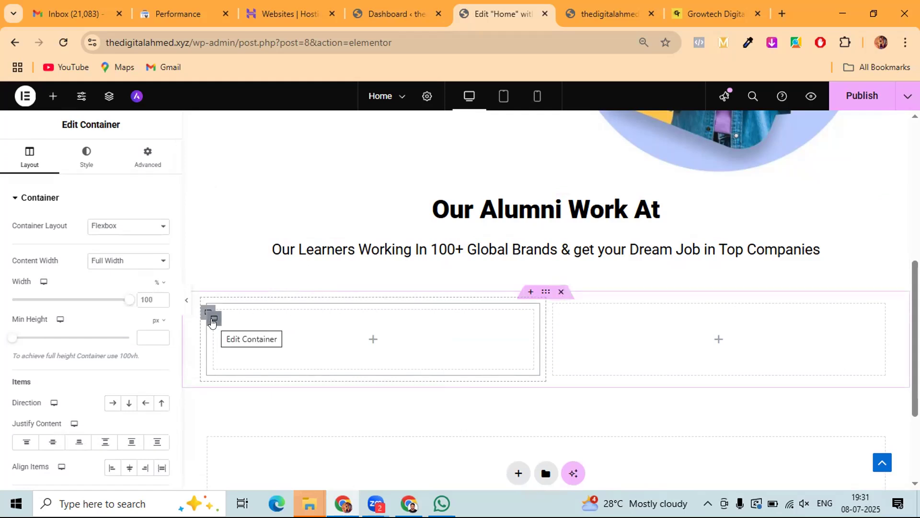
left_click_drag(126, 306, 70, 308)
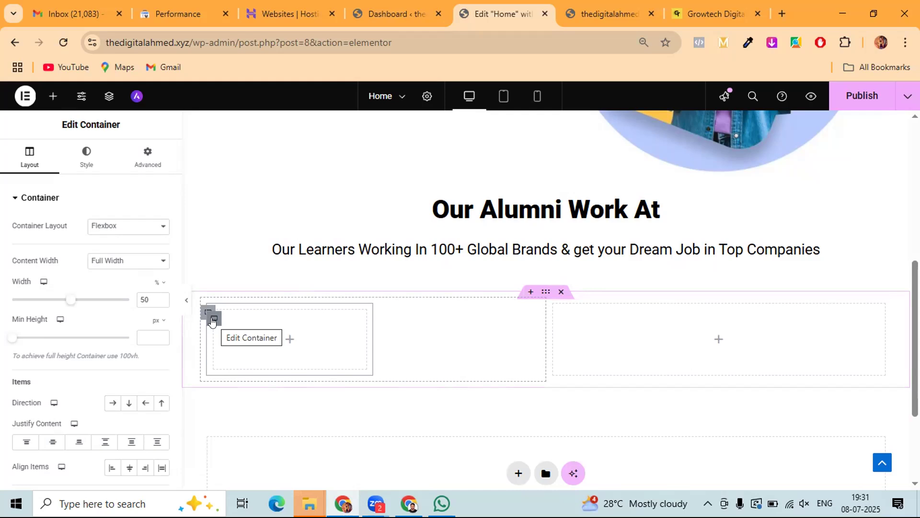
- Duplicate the nested container three times to stack four containers in the first column
right_click(213, 319)
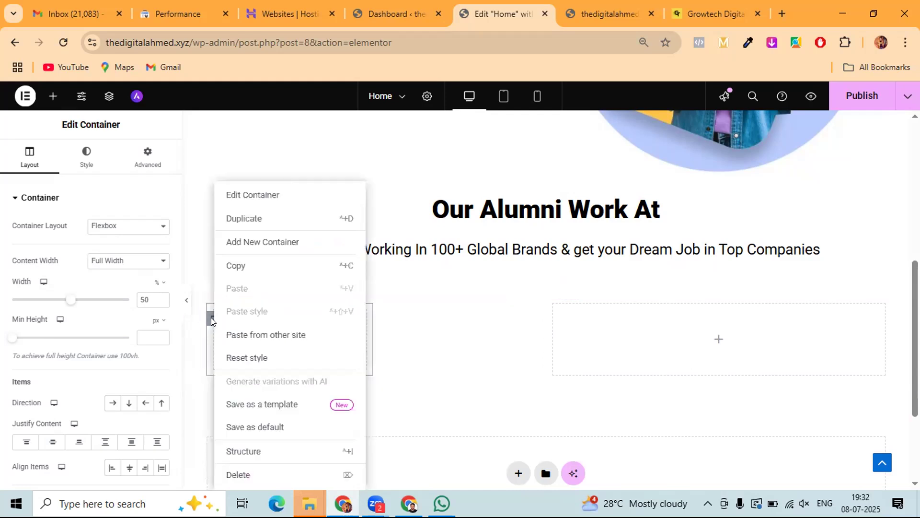
left_click(245, 224)
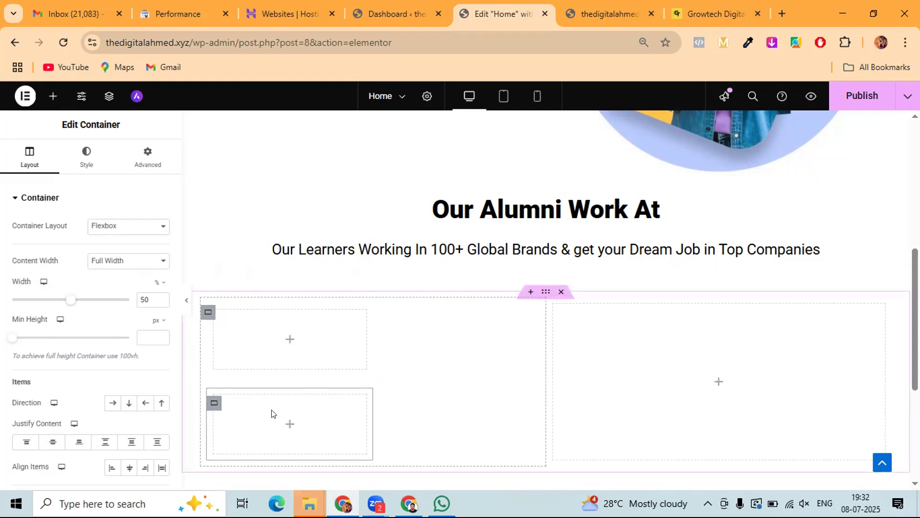
scroll(208, 404, "down", 1)
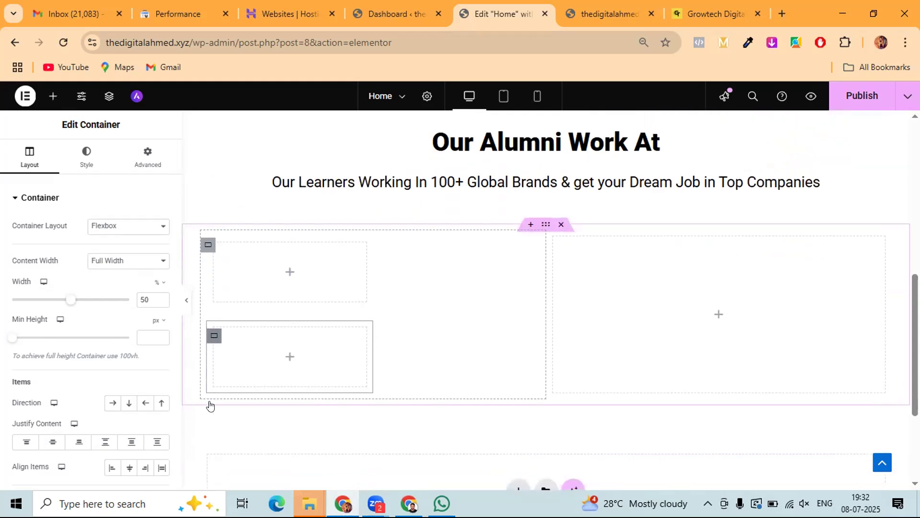
right_click(213, 337)
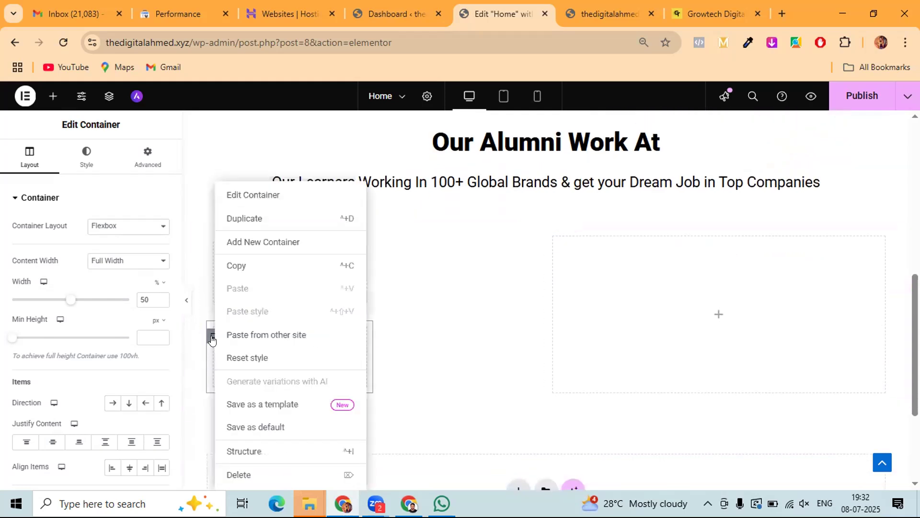
left_click(253, 216)
scroll(303, 339, "down", 1)
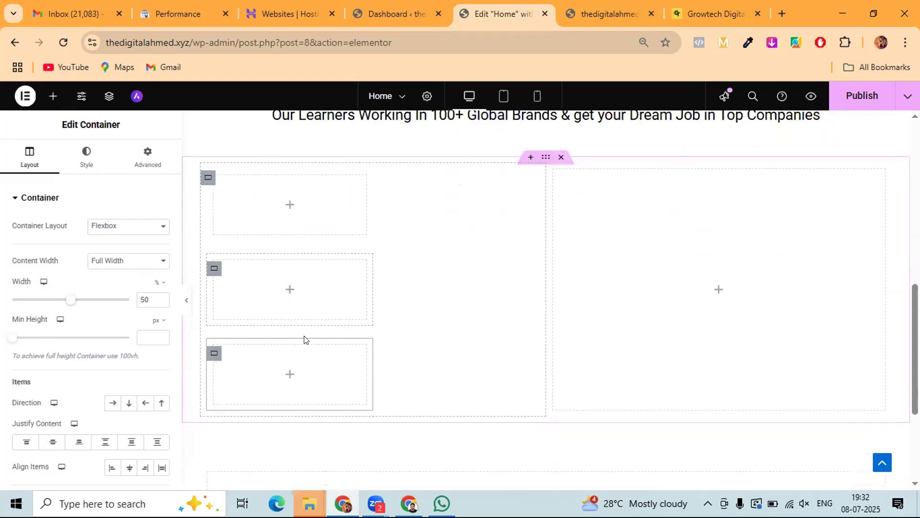
scroll(304, 339, "down", 1)
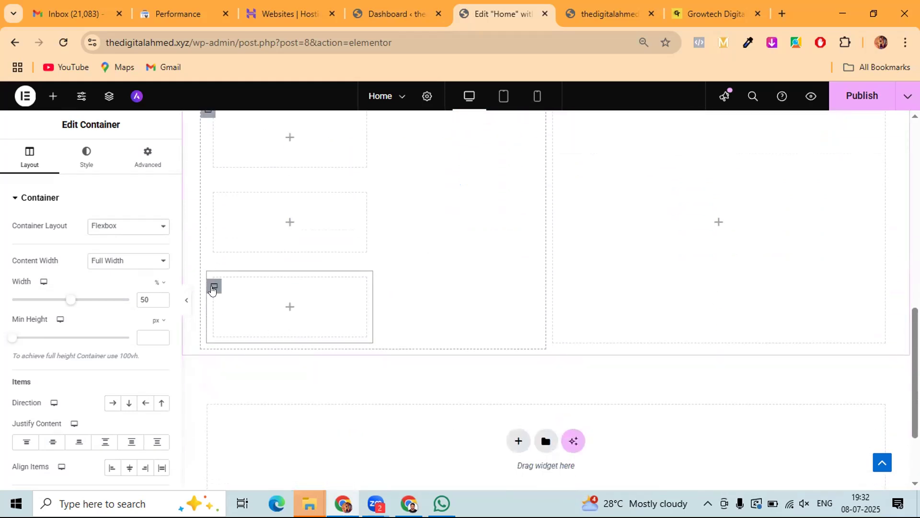
right_click(213, 286)
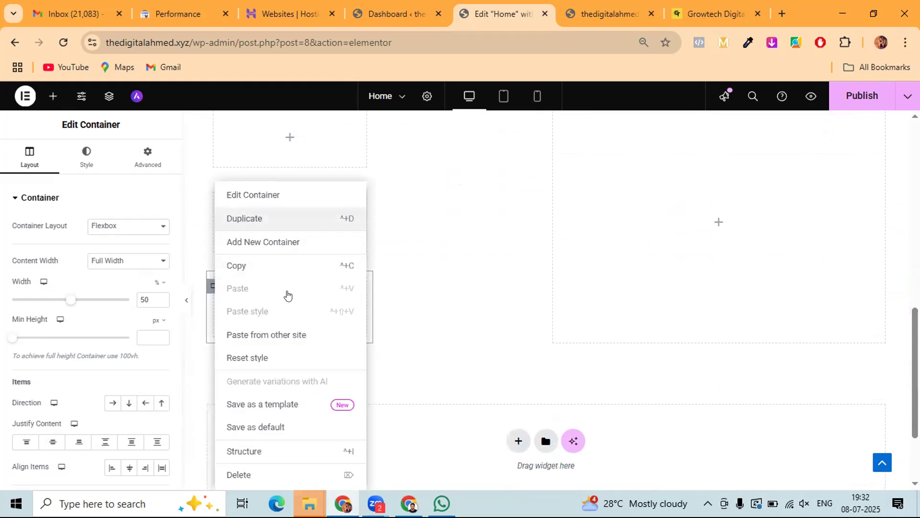
key("ctrl+d")
- Set the first column's items direction to horizontal row so the four nested containers sit side by side
scroll(306, 317, "up", 3)
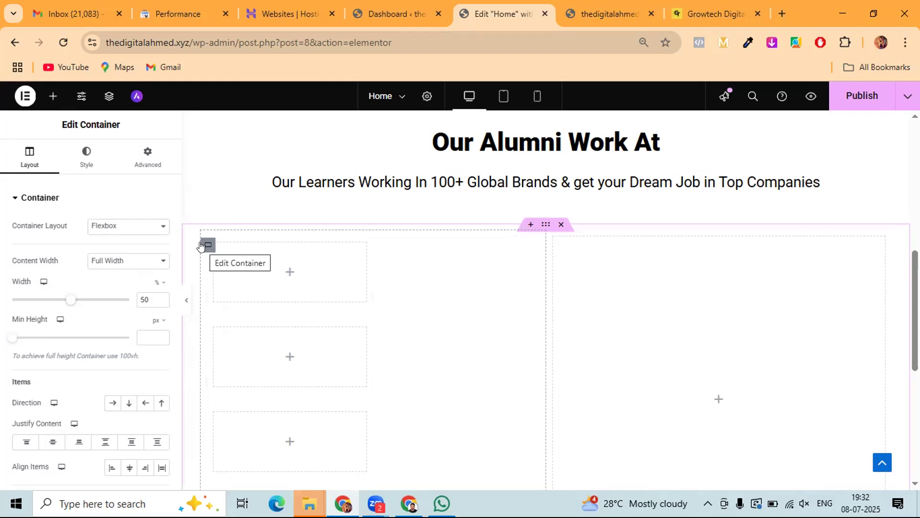
left_click(128, 403)
left_click(112, 403)
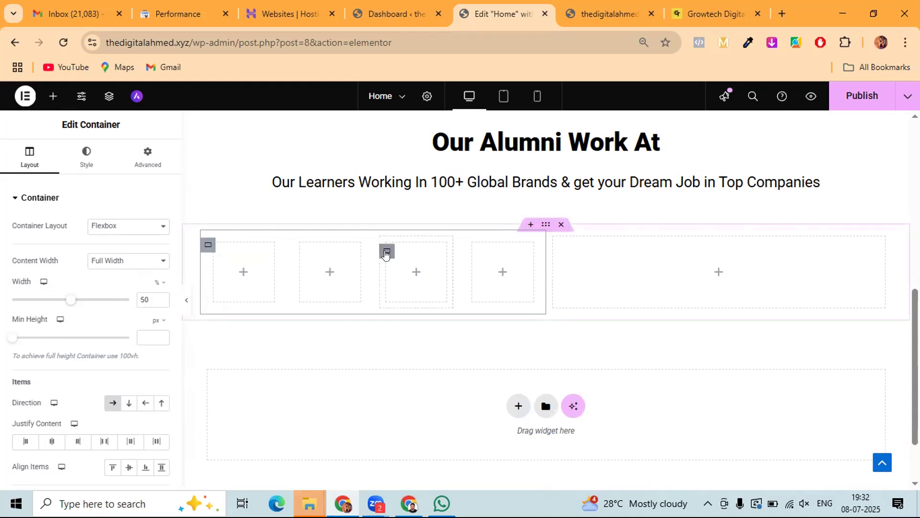
- Delete two of the four nested containers, keeping two in the first column
right_click(387, 254)
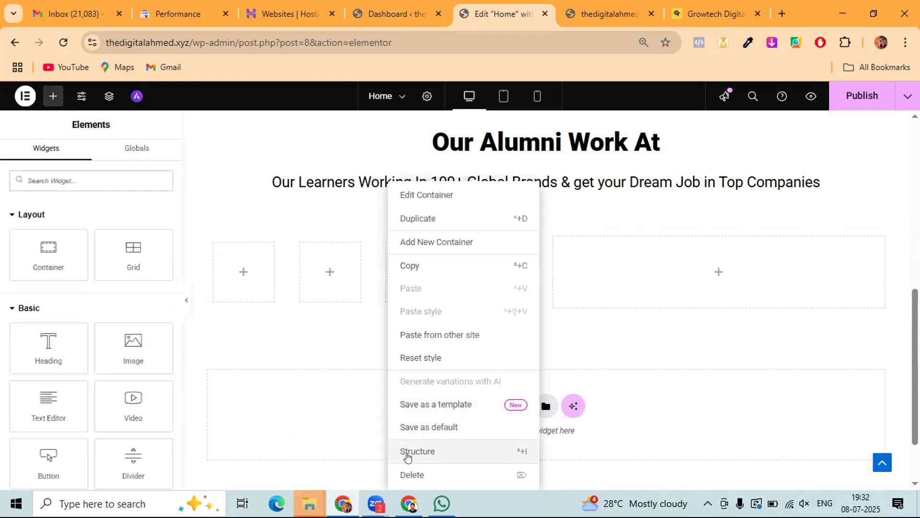
left_click(405, 474)
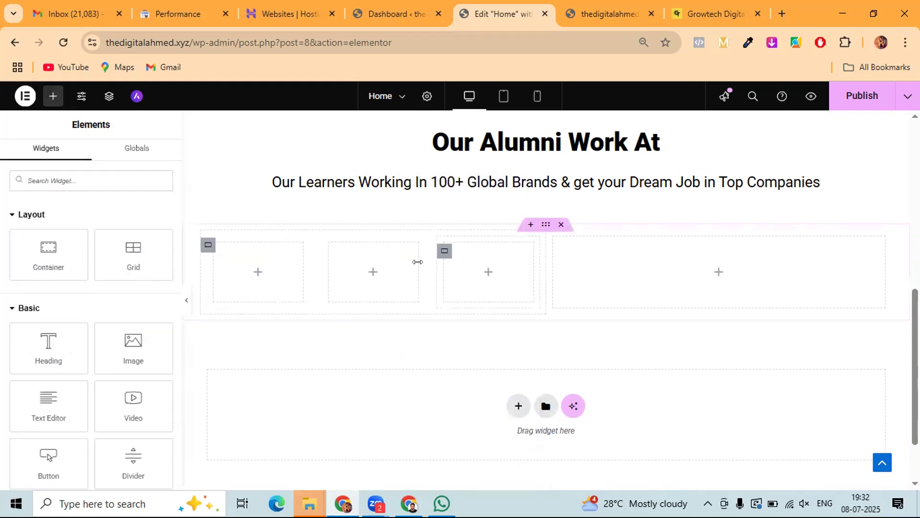
right_click(444, 253)
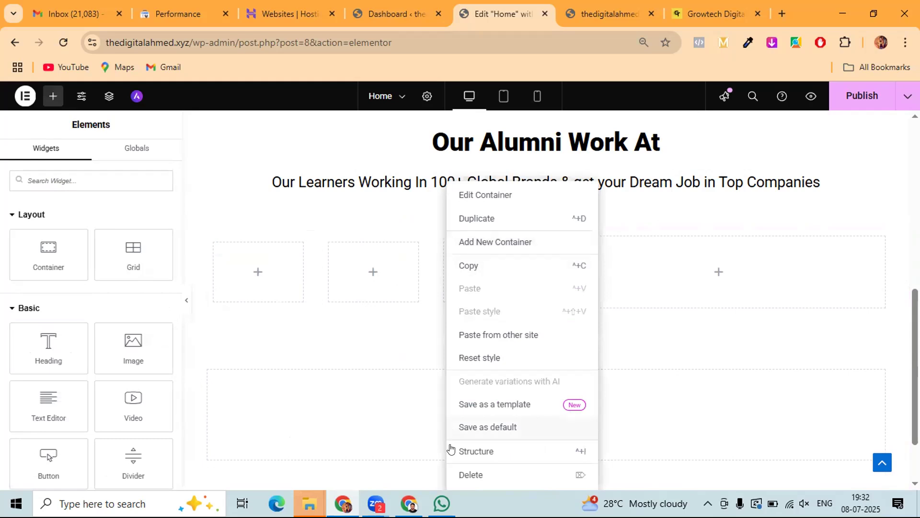
left_click(460, 473)
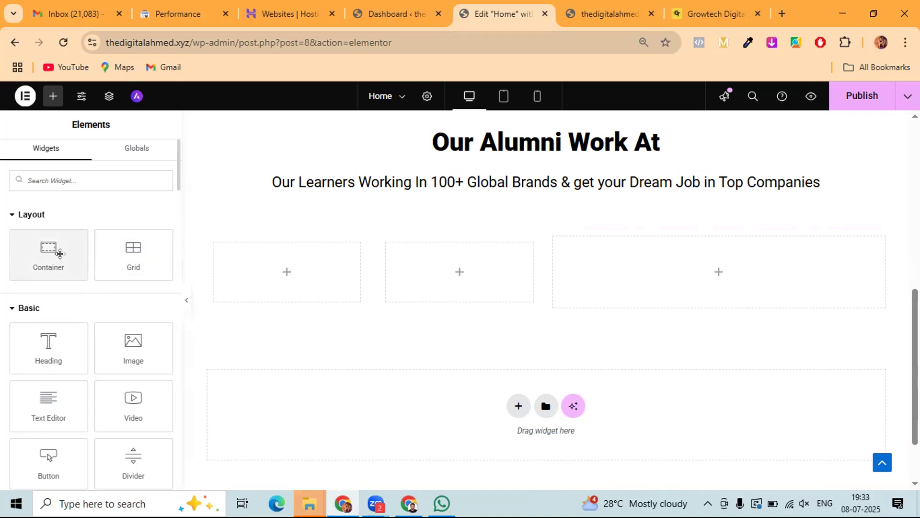
- Try to place another container inside the first nested one, and switch the first column's direction to vertical and back to row
left_click_drag(52, 251, 214, 289)
left_click_drag(317, 296, 293, 294)
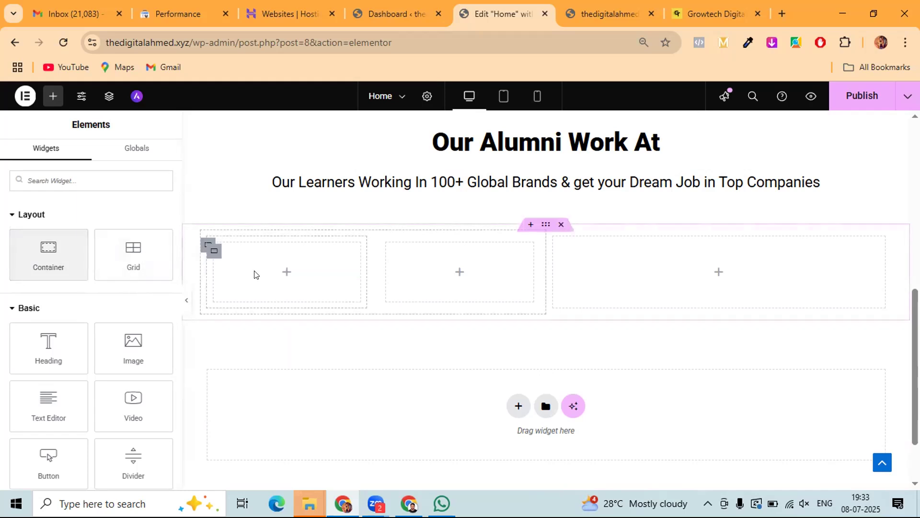
left_click(208, 245)
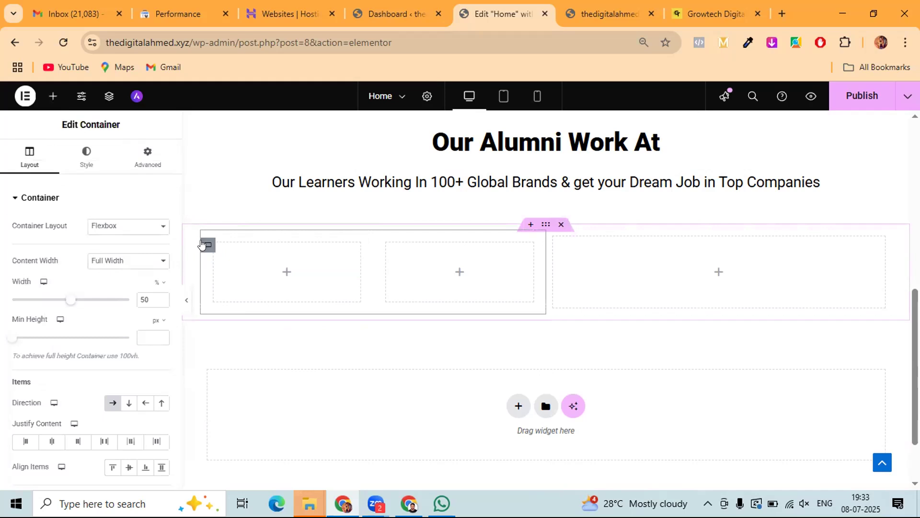
left_click(123, 405)
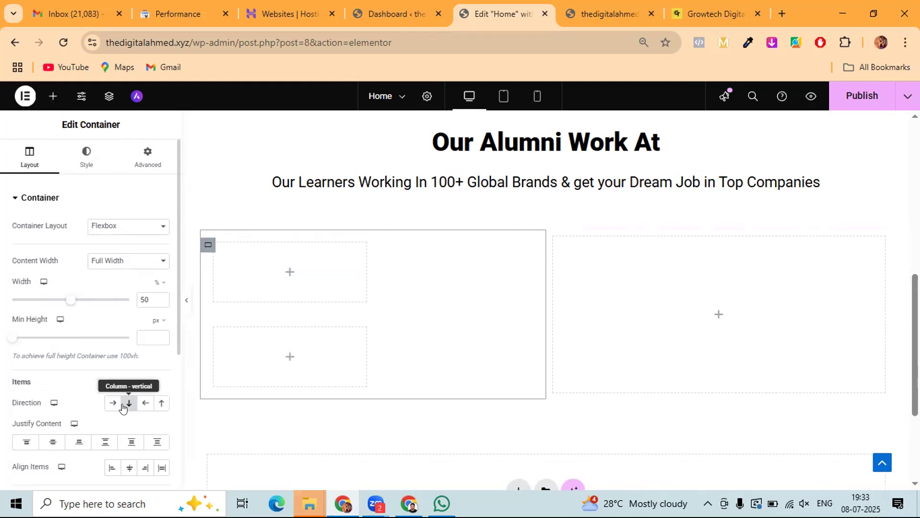
left_click(113, 404)
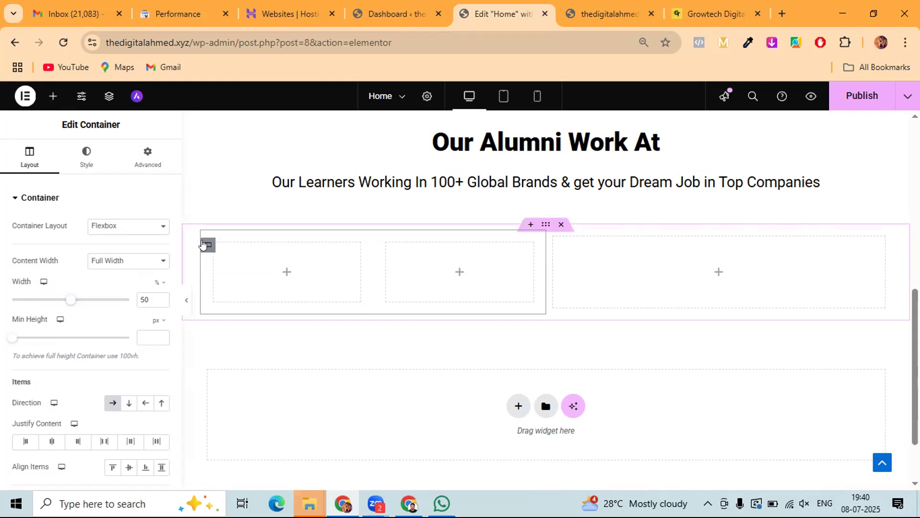
- Set the first column's items direction to vertical column and both nested containers' direction to horizontal row
left_click(127, 406)
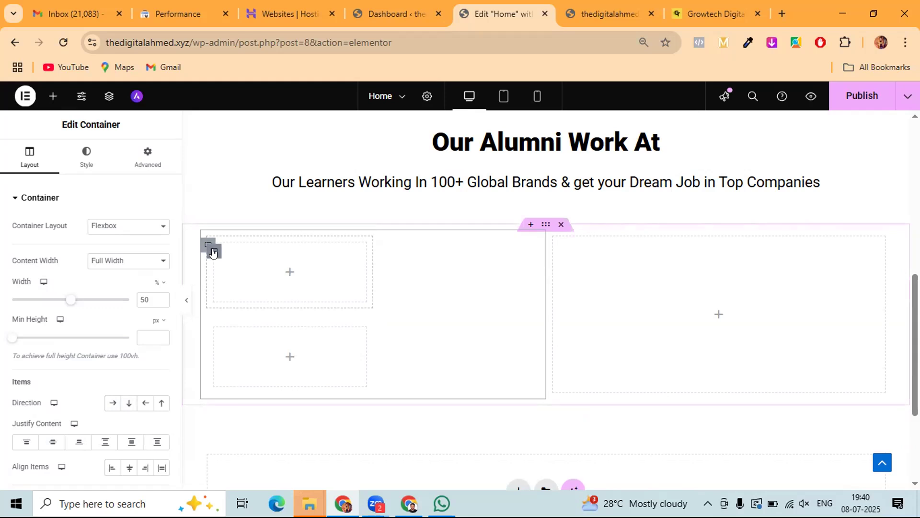
left_click(214, 253)
left_click(113, 404)
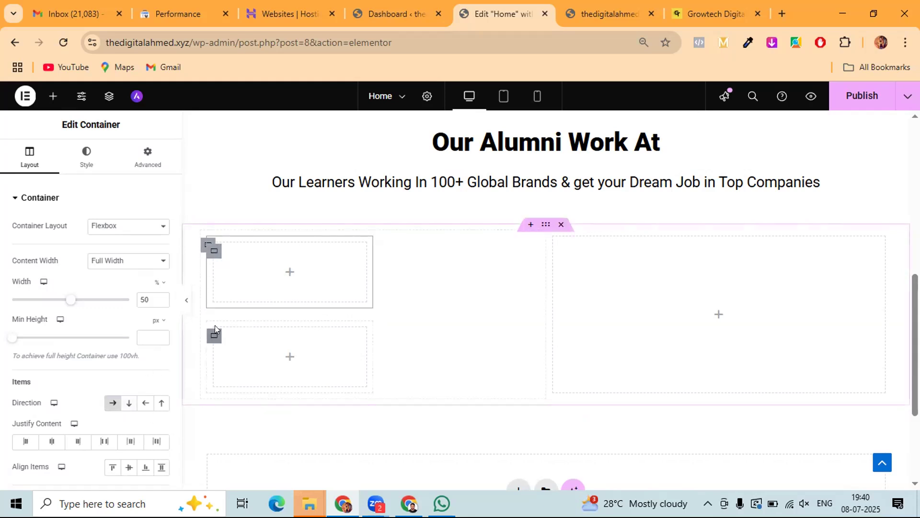
left_click(212, 338)
left_click(113, 404)
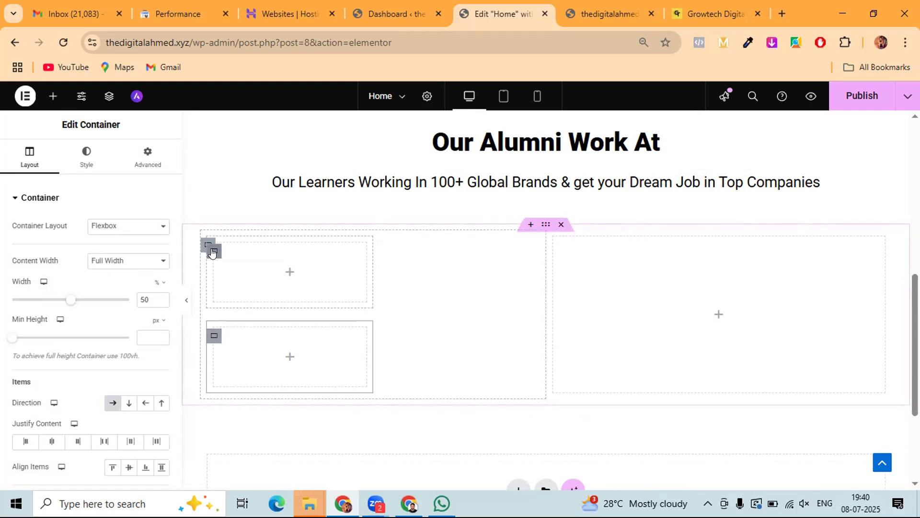
- Duplicate the upper nested container in the first column, then delete the copy
right_click(220, 258)
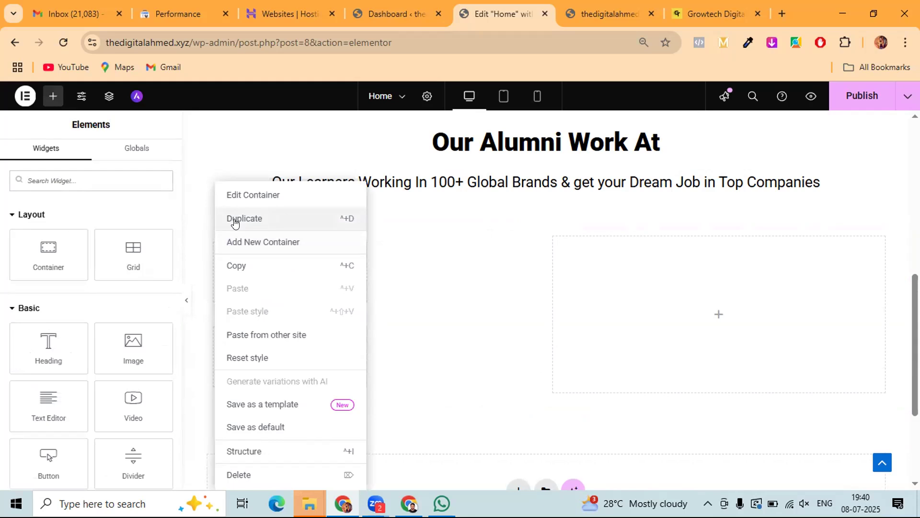
left_click(235, 219)
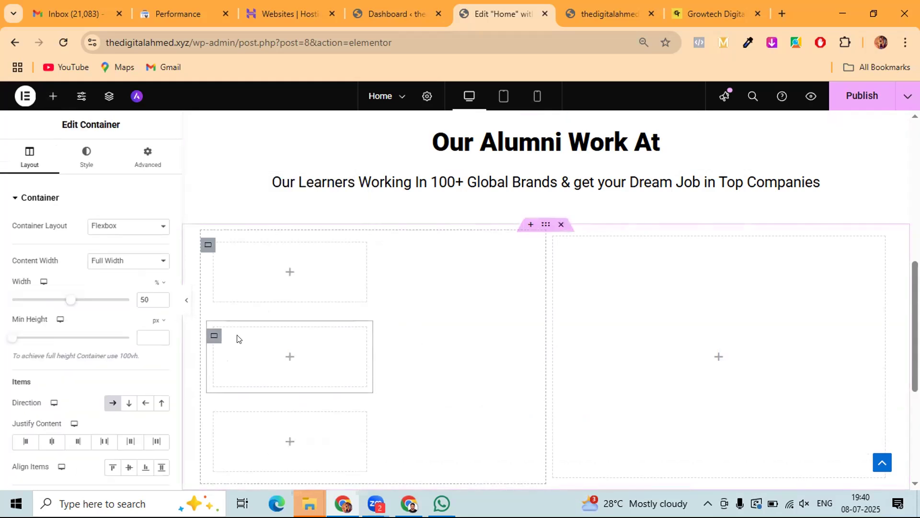
key("Delete")
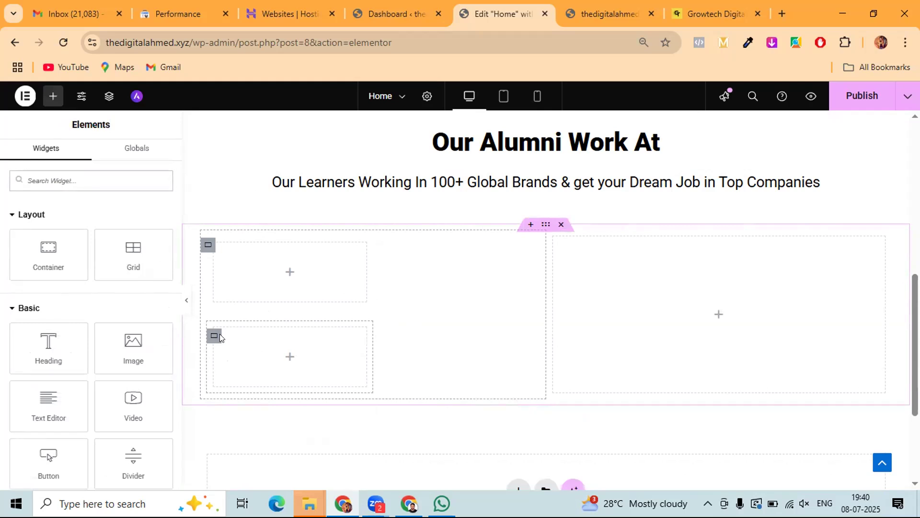
- Set the first column's direction back to horizontal row and try to place another container inside its first nested container
left_click(204, 245)
left_click(111, 403)
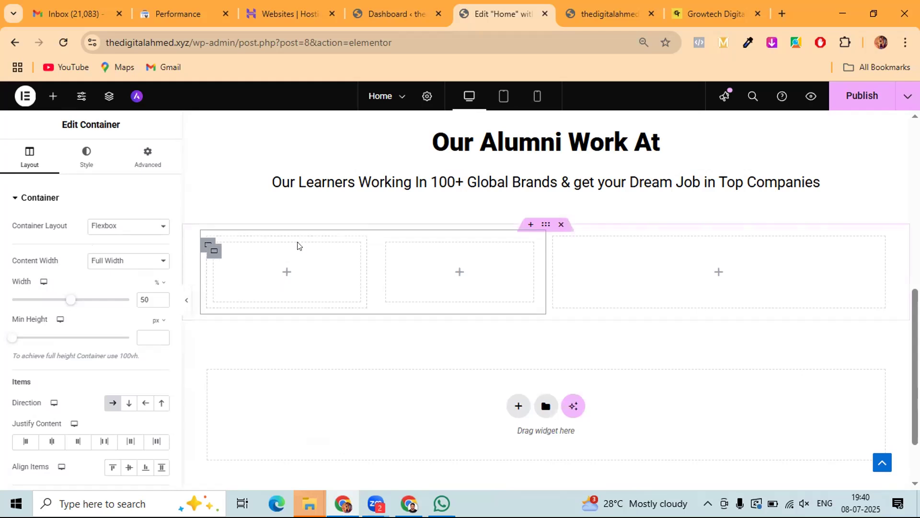
left_click(51, 96)
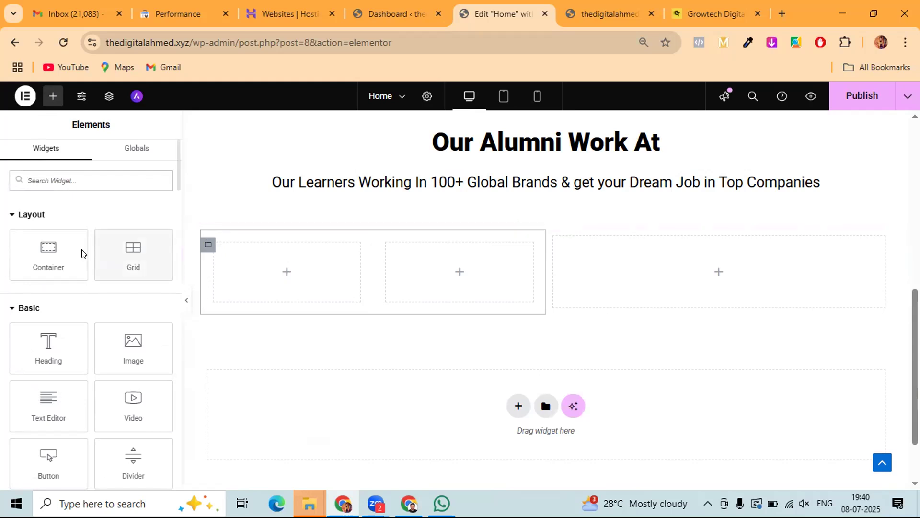
left_click_drag(49, 247, 212, 256)
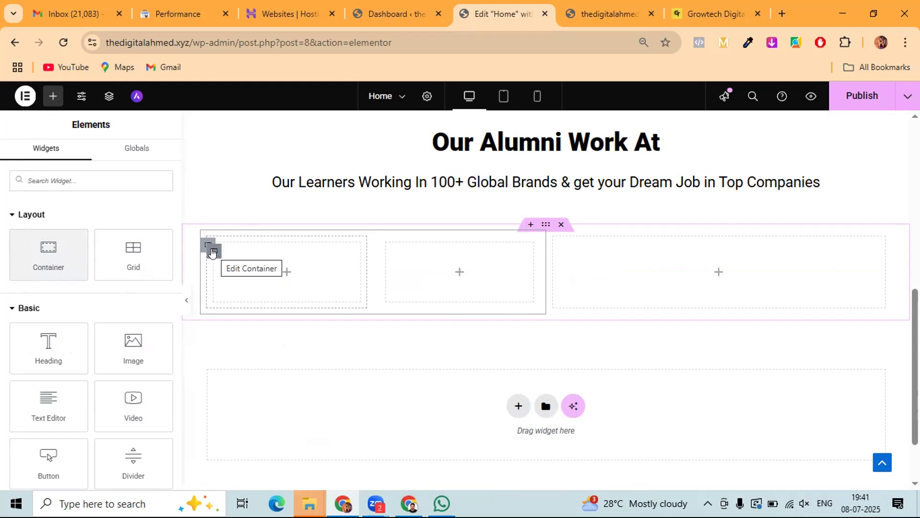
left_click(213, 252)
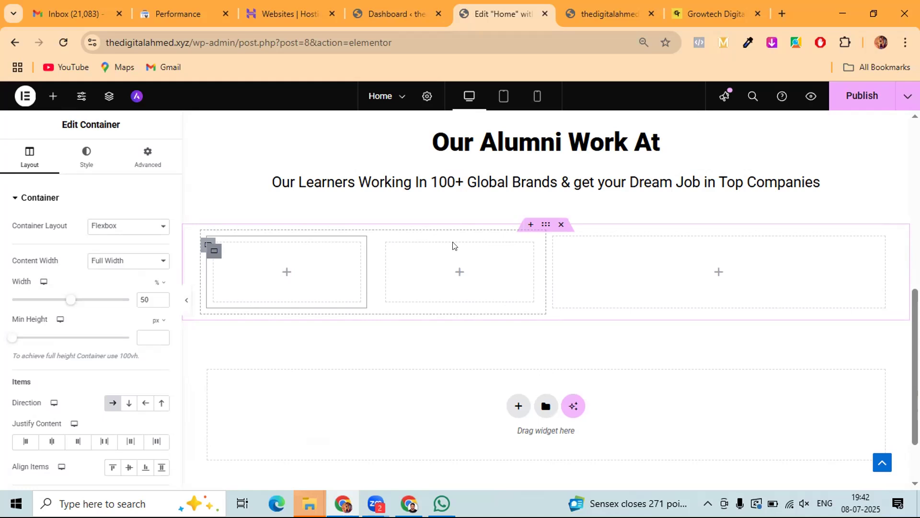
- Delete the whole two-column section and insert a fresh one with two equal columns below the alumni text
left_click(561, 224)
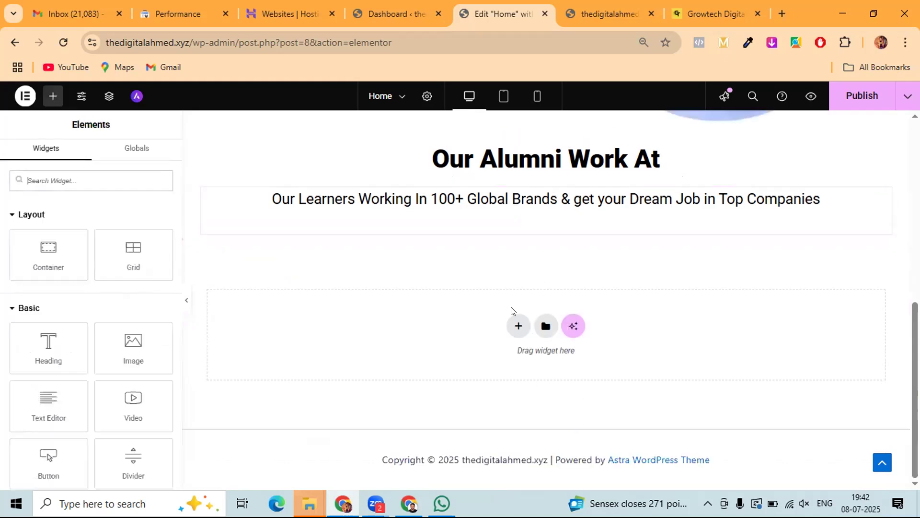
left_click(518, 325)
left_click(496, 368)
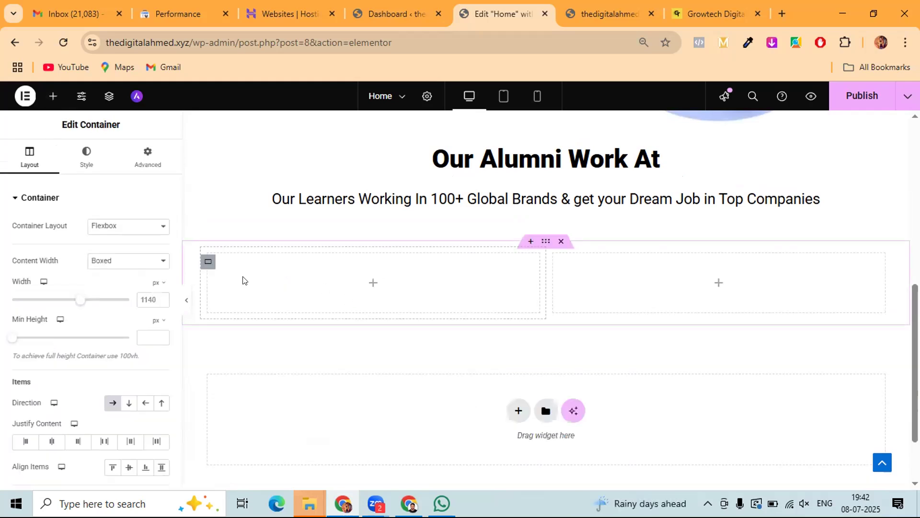
- Nest a container inside the first column and duplicate it to get two stacked containers
left_click(53, 96)
left_click_drag(61, 252, 337, 277)
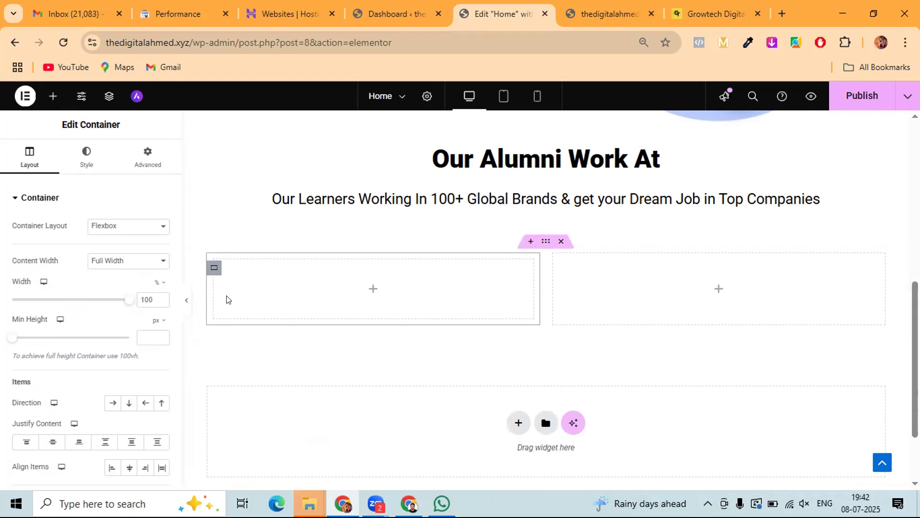
right_click(211, 268)
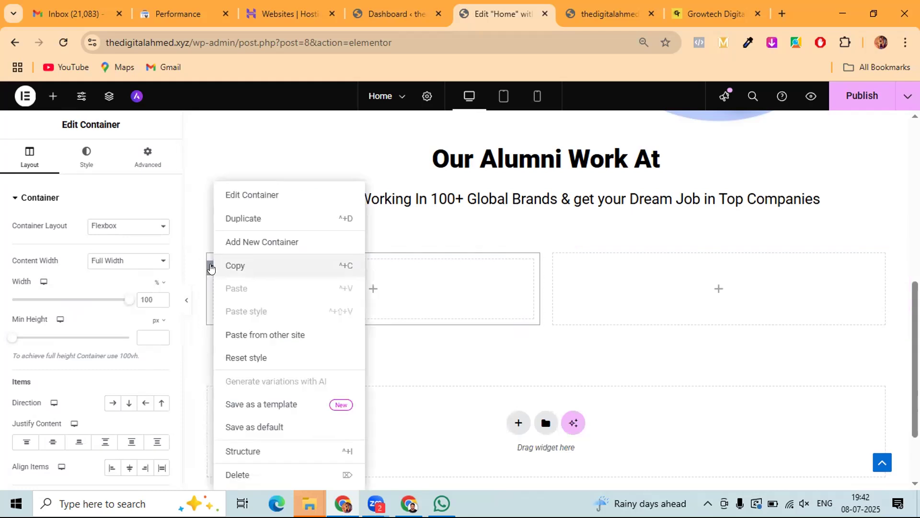
left_click(241, 223)
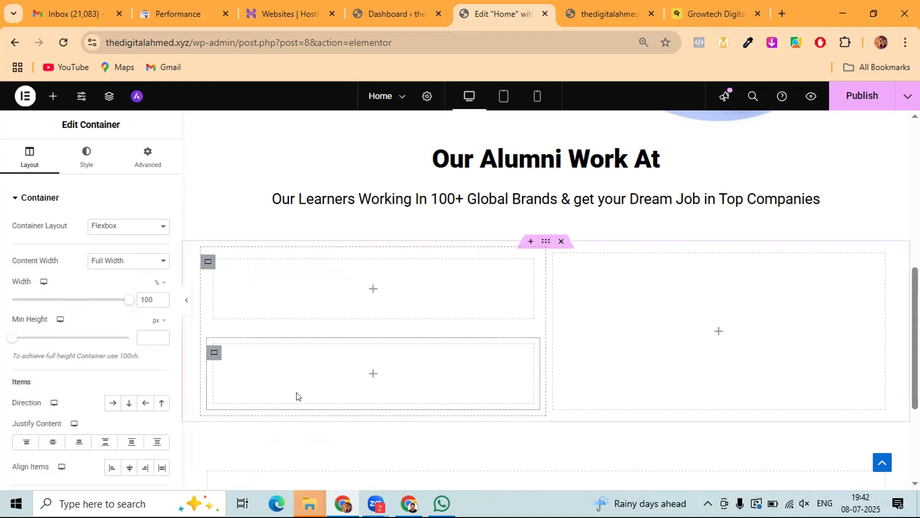
mouse_move(329, 296)
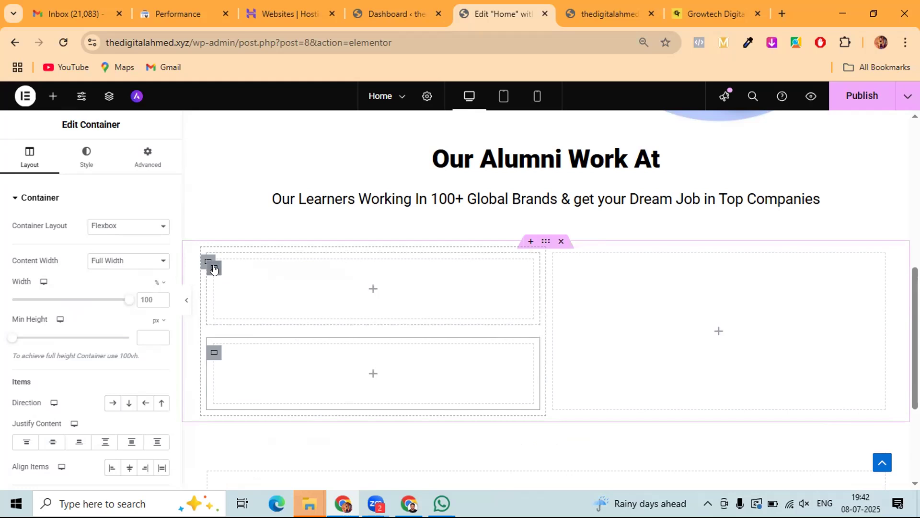
left_click(214, 269)
left_click(214, 354)
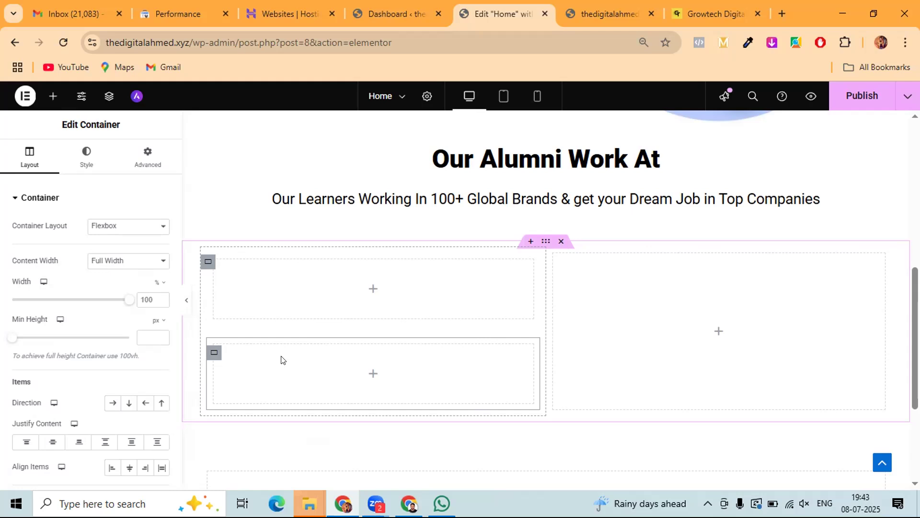
- Delete the two-column section and insert a new Flexbox section with two equal columns below the alumni text
left_click(562, 241)
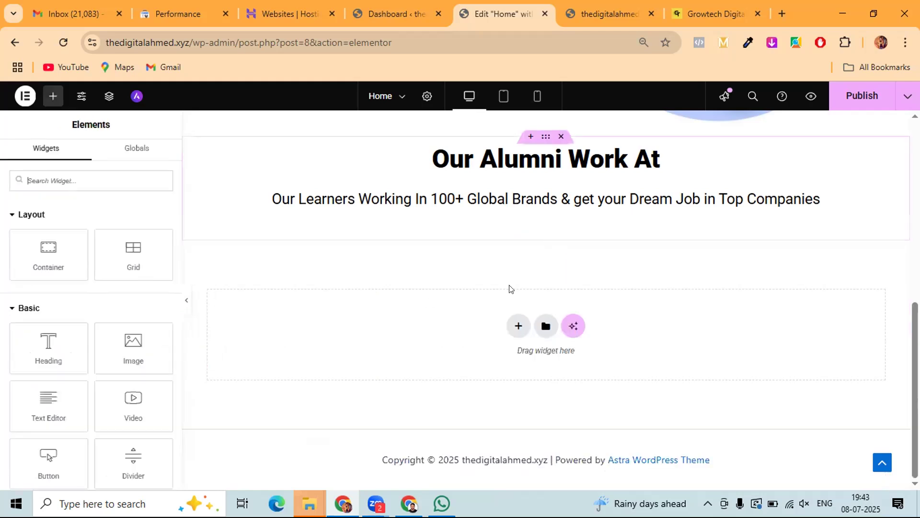
left_click(519, 325)
left_click(492, 360)
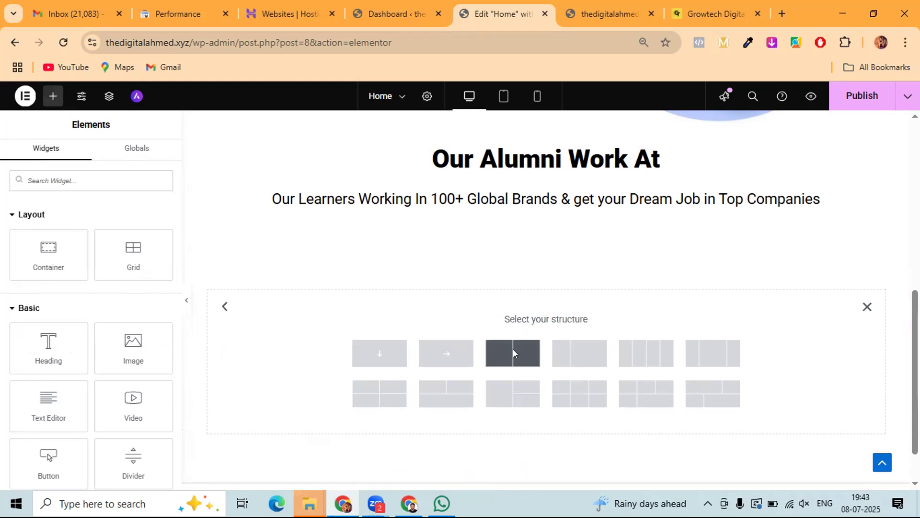
left_click(513, 353)
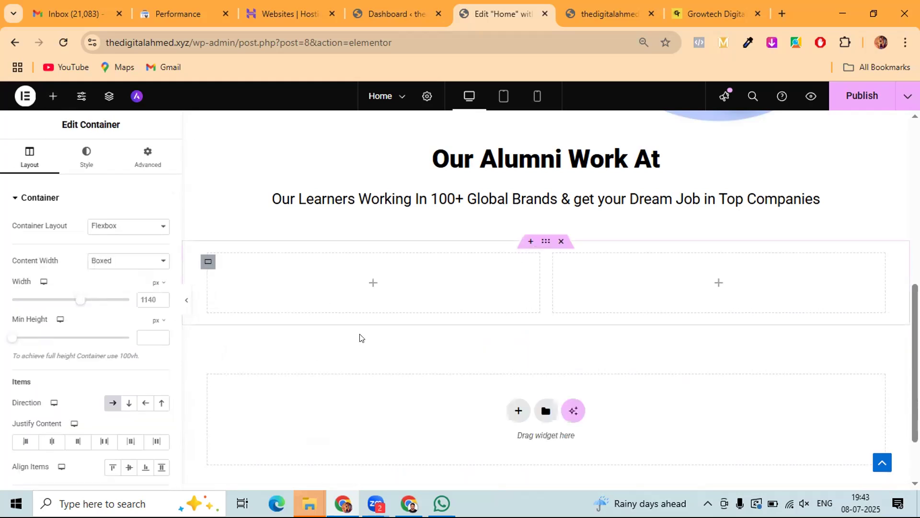
- Place a container in the first column of the new section and duplicate it below itself
left_click(372, 284)
left_click_drag(54, 250, 350, 280)
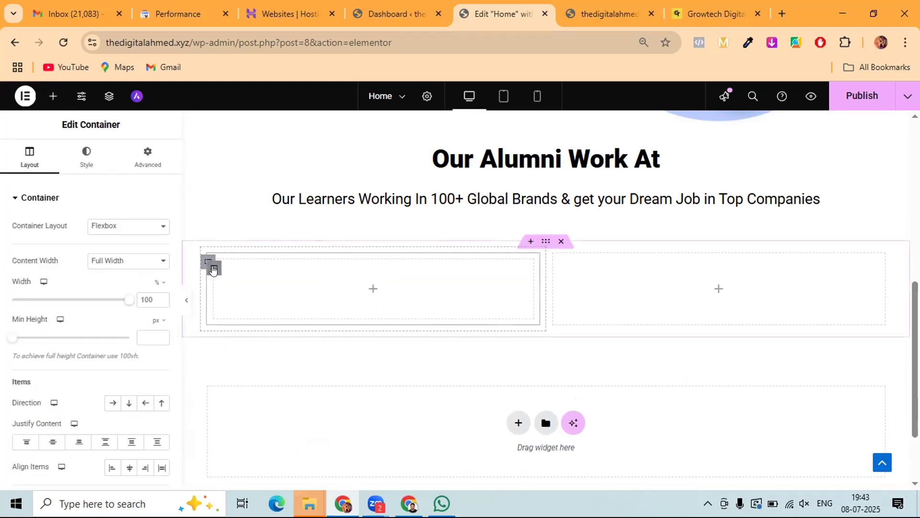
right_click(214, 266)
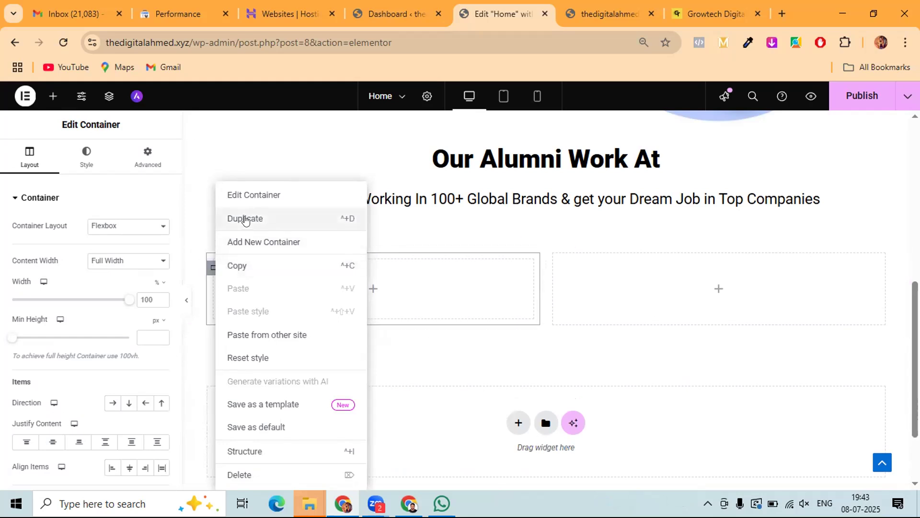
left_click(303, 218)
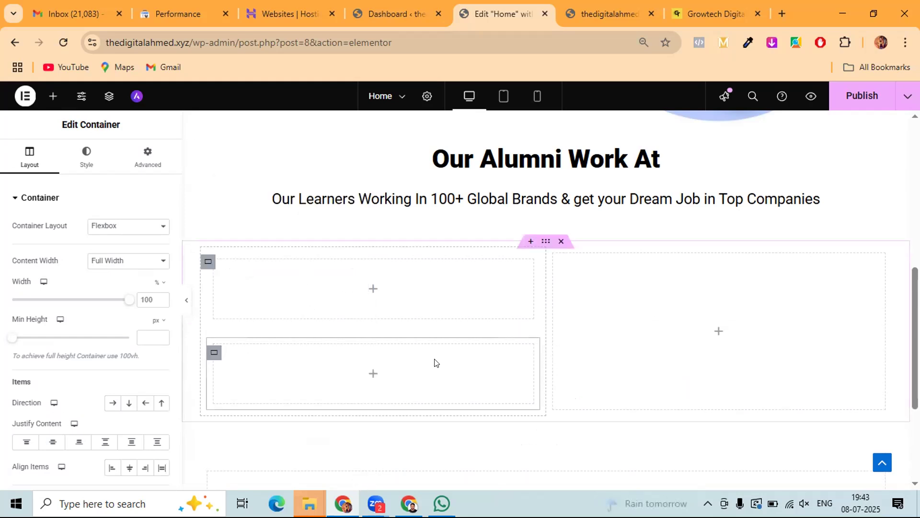
- Nest another container inside the first column's upper container and set its width to 50%
scroll(348, 280, "down", 2)
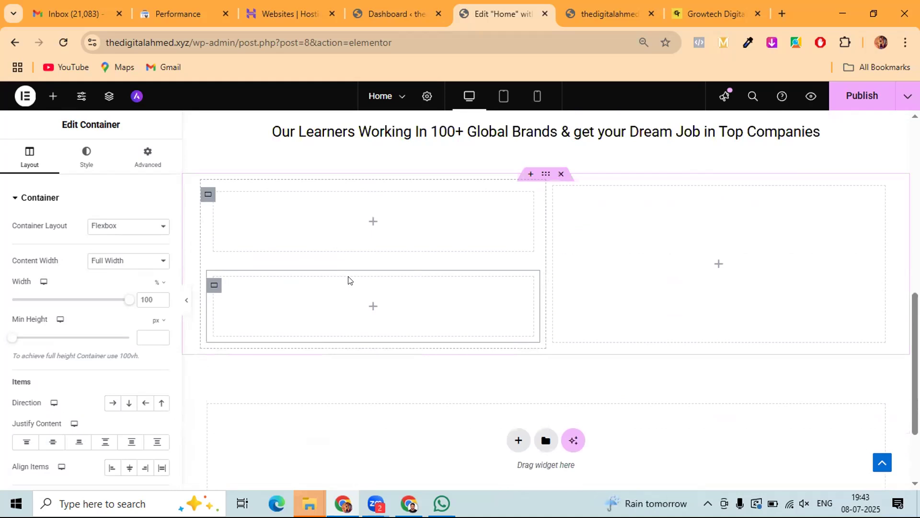
left_click(373, 221)
left_click_drag(76, 245, 322, 226)
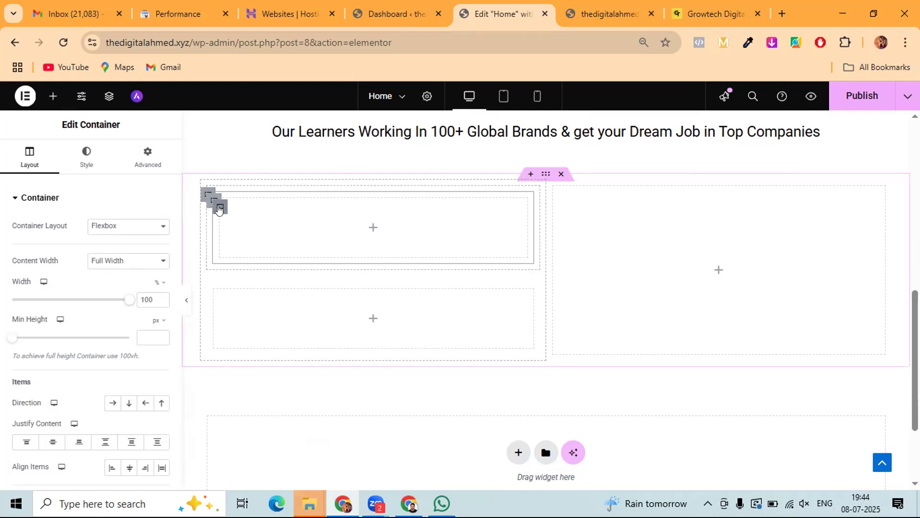
left_click(219, 209)
left_click_drag(127, 299, 71, 306)
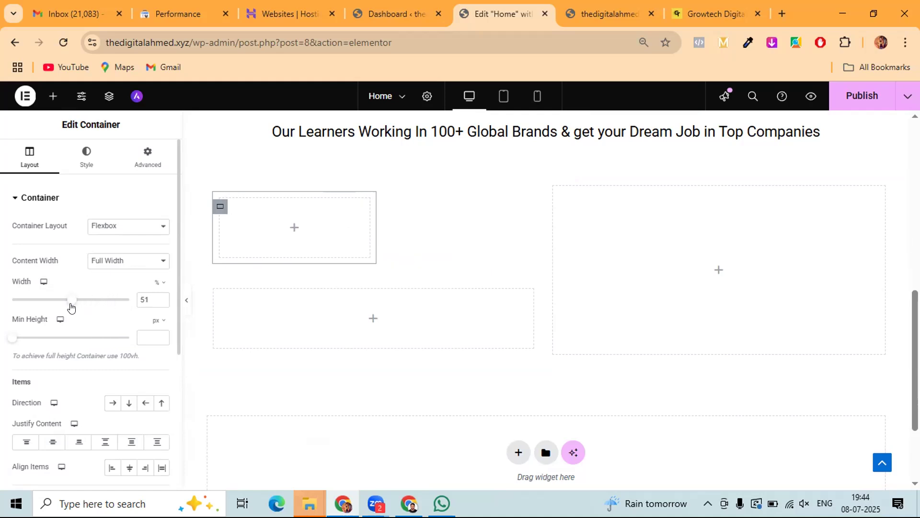
left_click(162, 302)
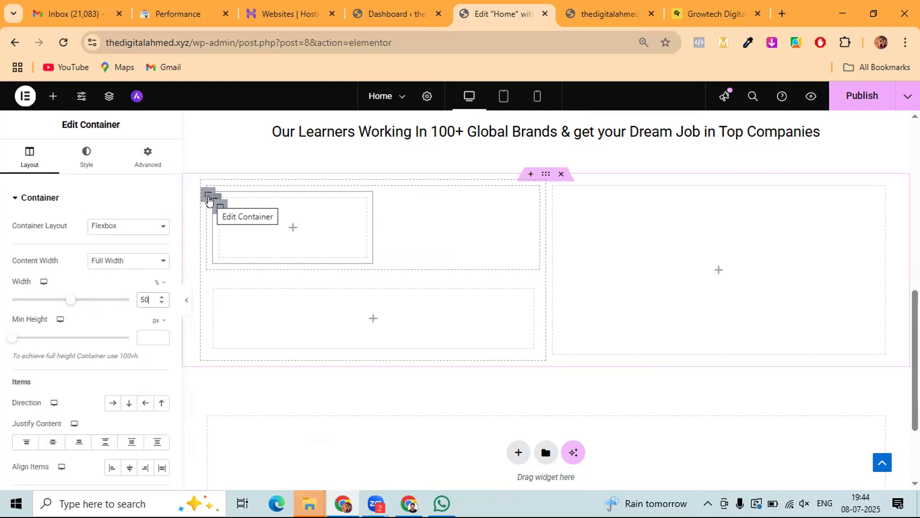
- Set the upper container's items direction to horizontal row and duplicate the half-width container inside it
left_click(208, 201)
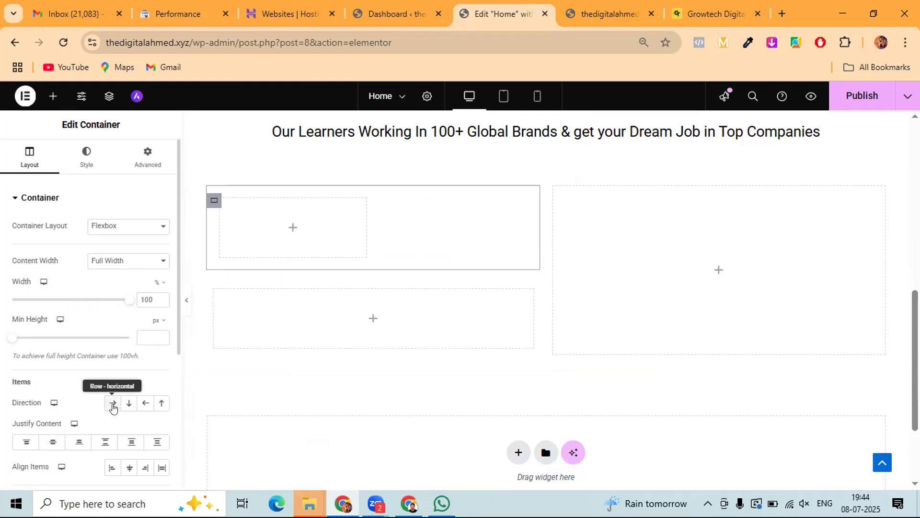
left_click(113, 405)
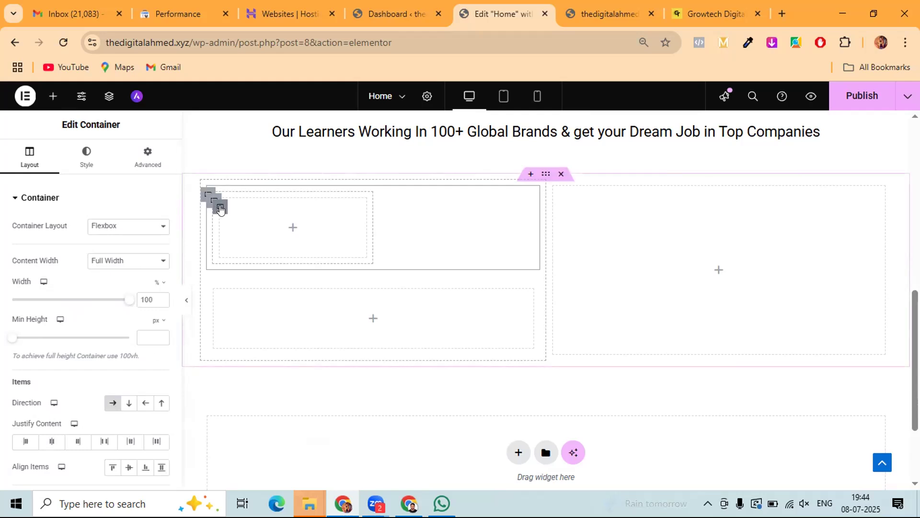
right_click(220, 210)
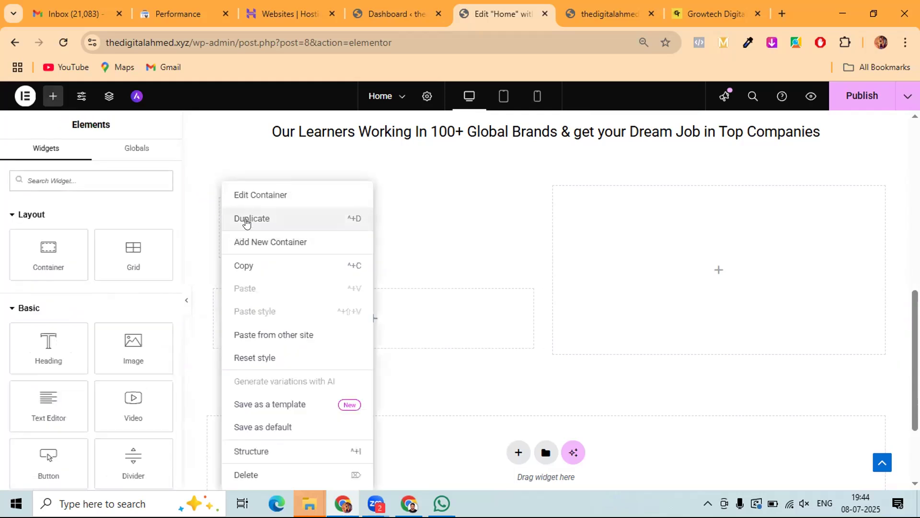
left_click(245, 220)
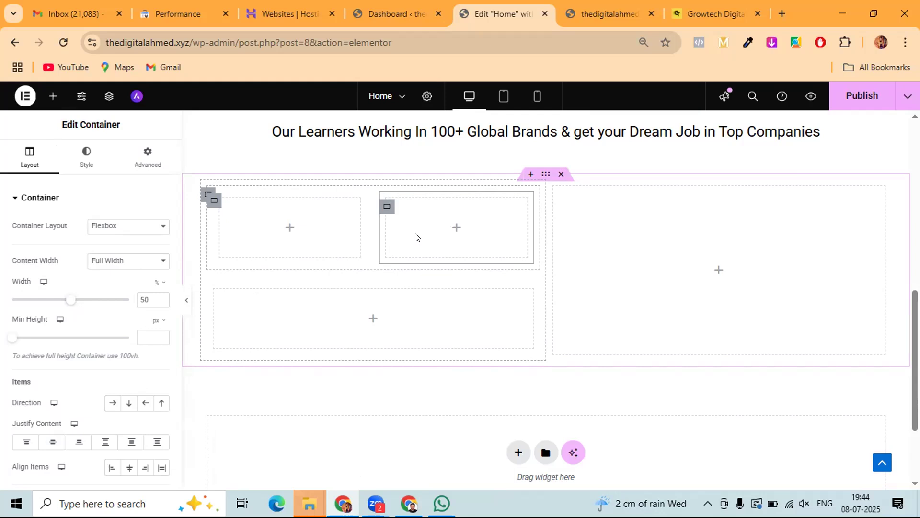
- Delete the whole nested section and insert a fresh Flexbox structure with two equal columns in its place
left_click(561, 175)
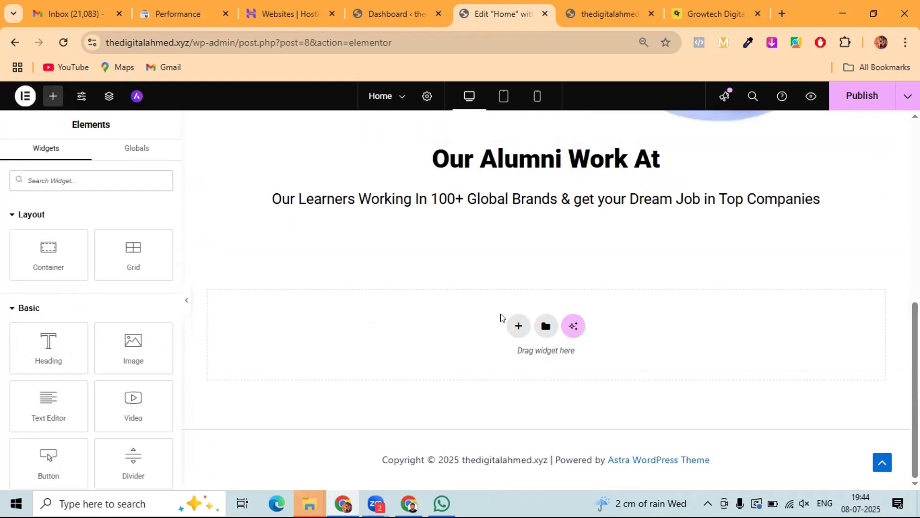
left_click(516, 327)
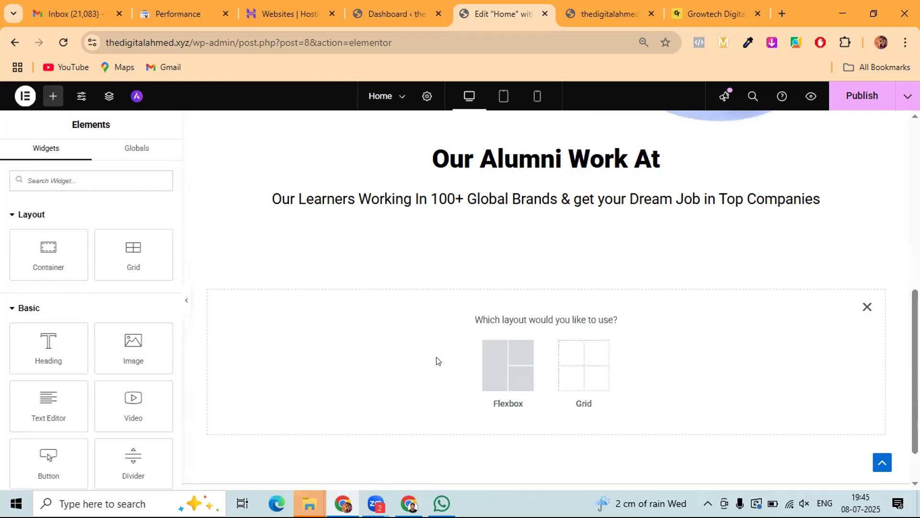
left_click(501, 364)
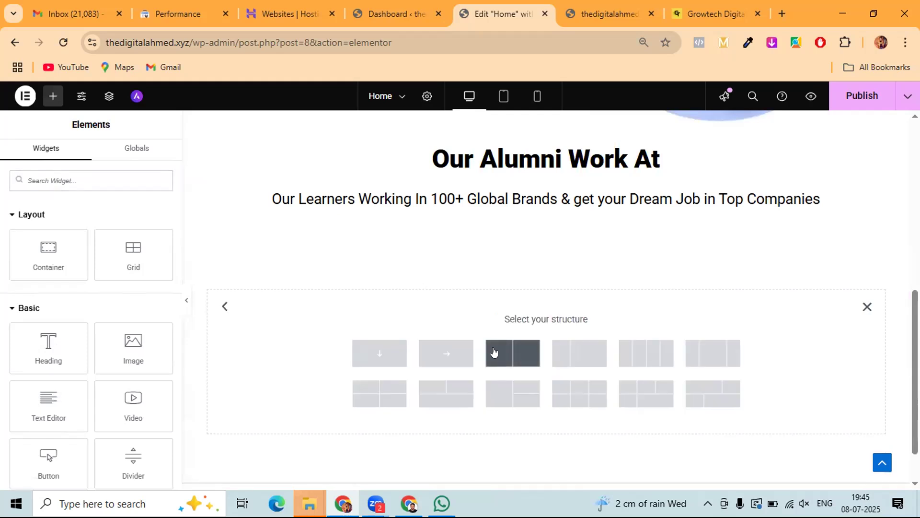
left_click(494, 352)
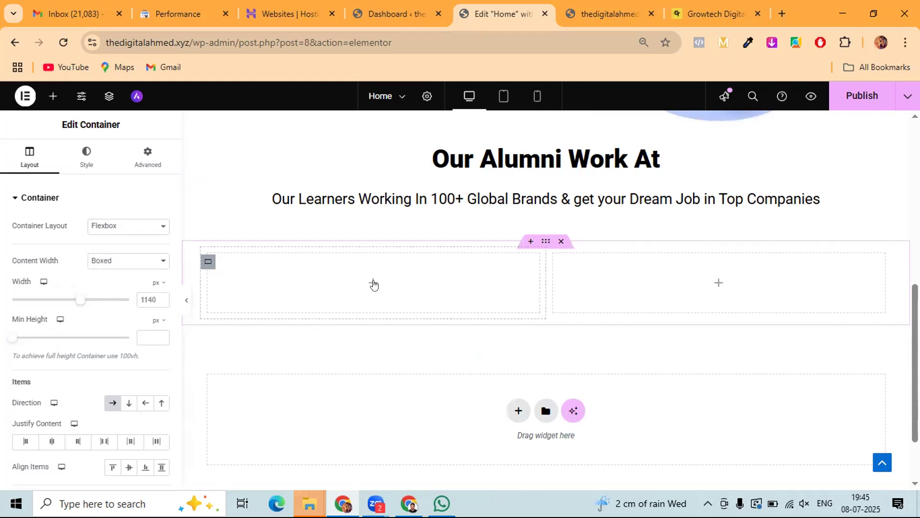
- Add a container inside the first column and duplicate it so that two containers are stacked there
left_click(374, 284)
left_click_drag(60, 245, 355, 273)
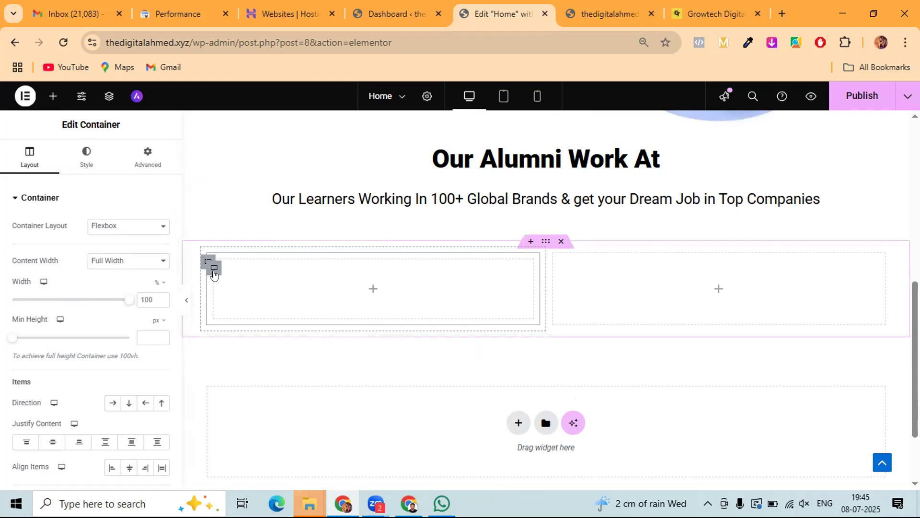
right_click(212, 268)
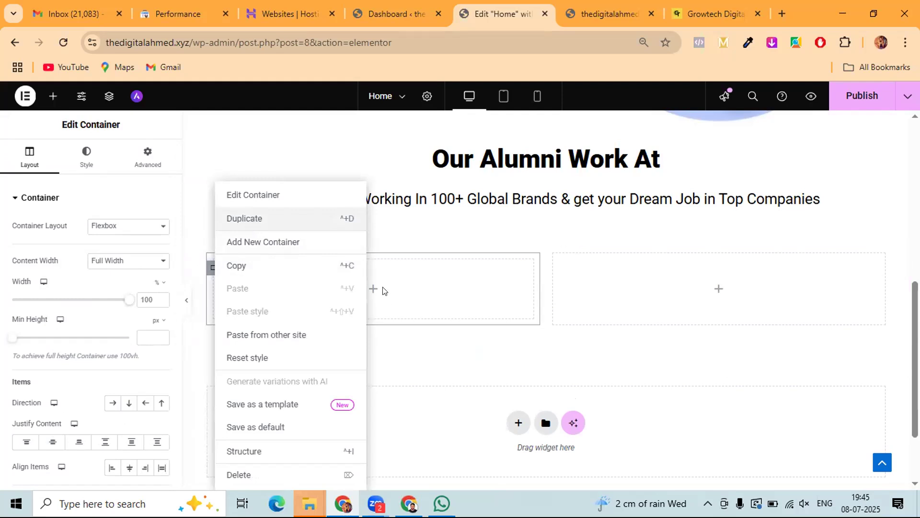
left_click(252, 222)
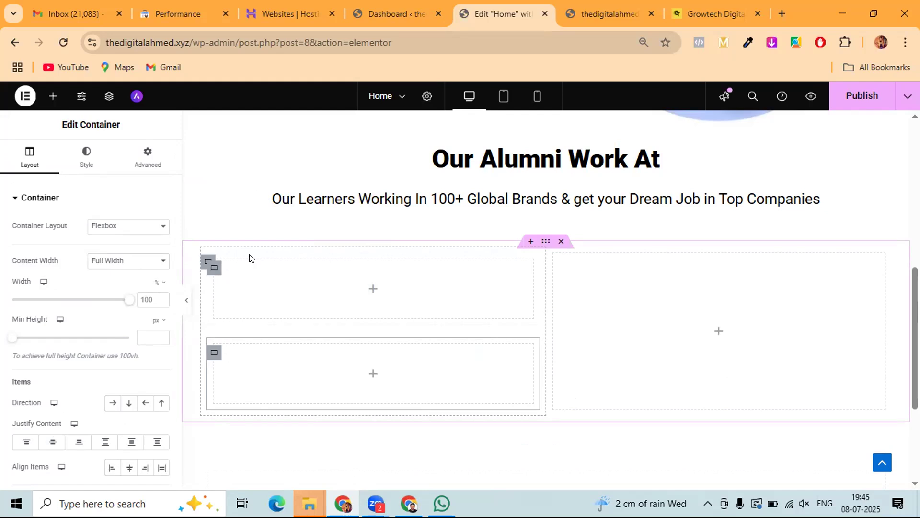
- Nest a container inside the upper stacked container of the first column and set its width to 50%
left_click(51, 96)
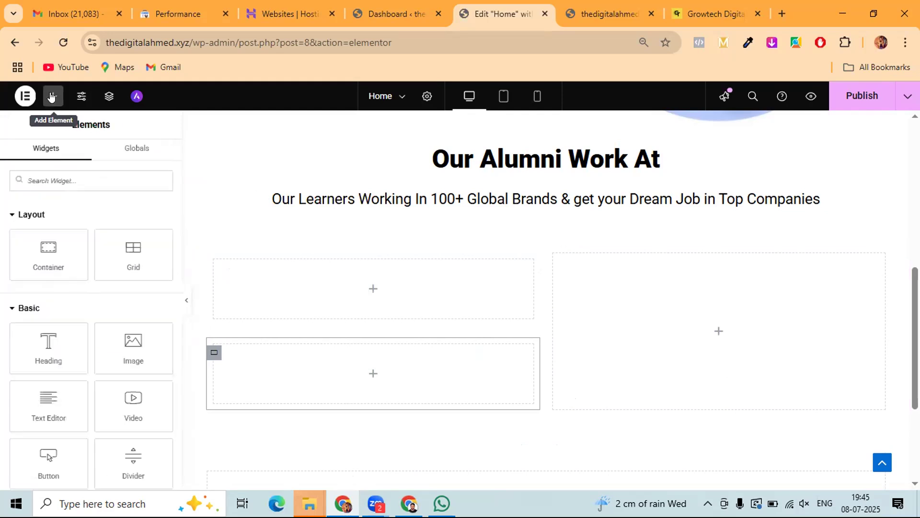
left_click_drag(48, 250, 327, 286)
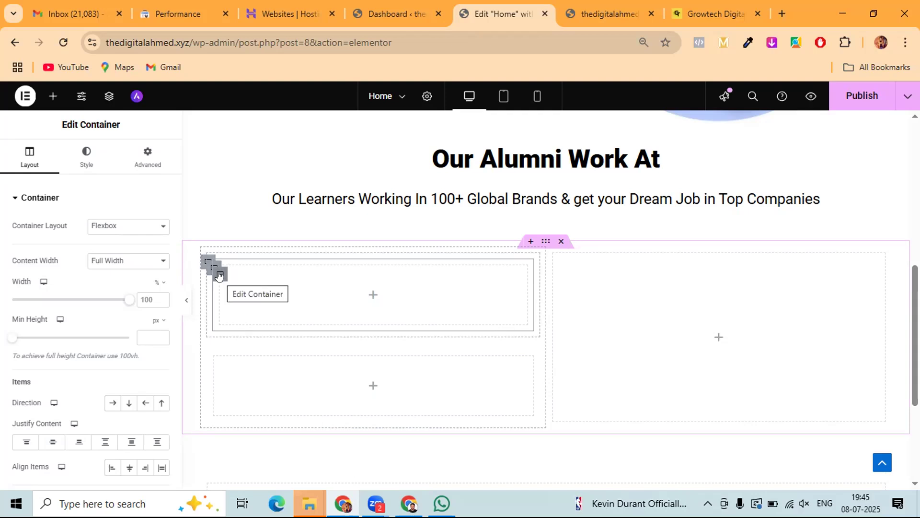
left_click(219, 276)
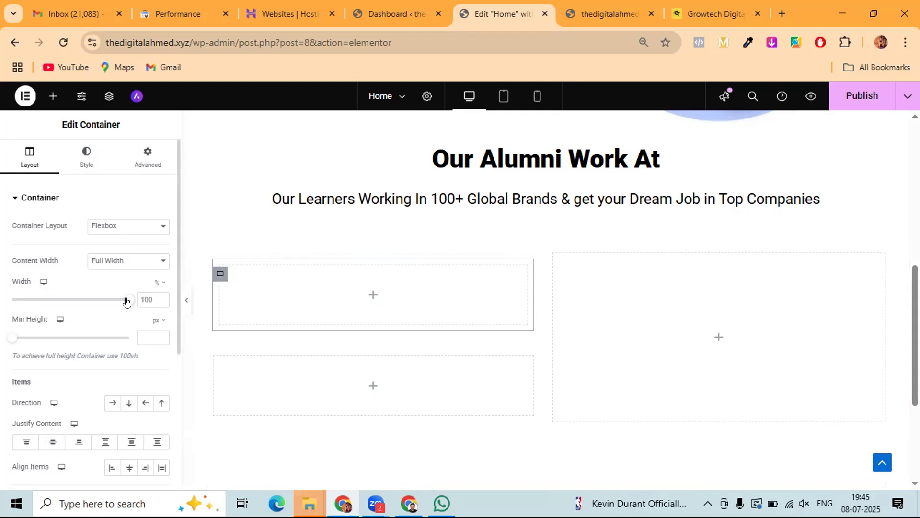
left_click_drag(118, 301, 68, 299)
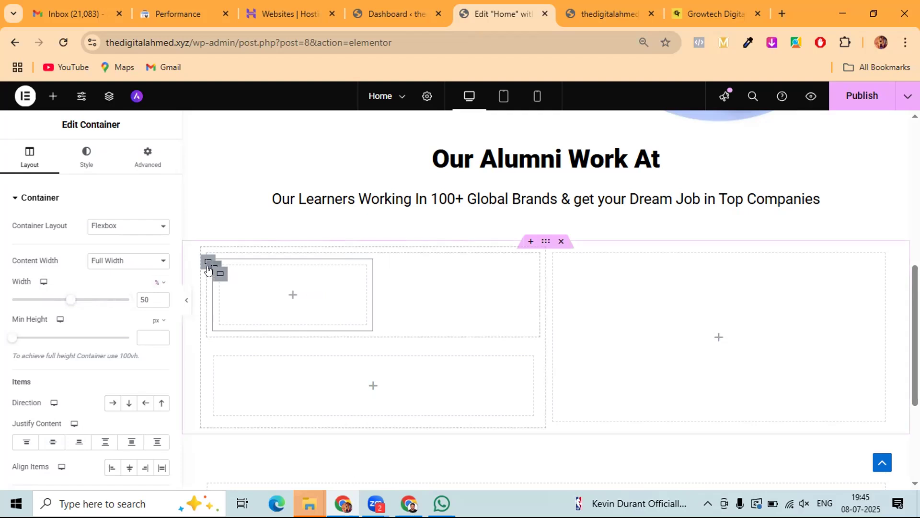
- Set the upper stacked container's direction to horizontal row and duplicate its 50% wide inner container
left_click(208, 270)
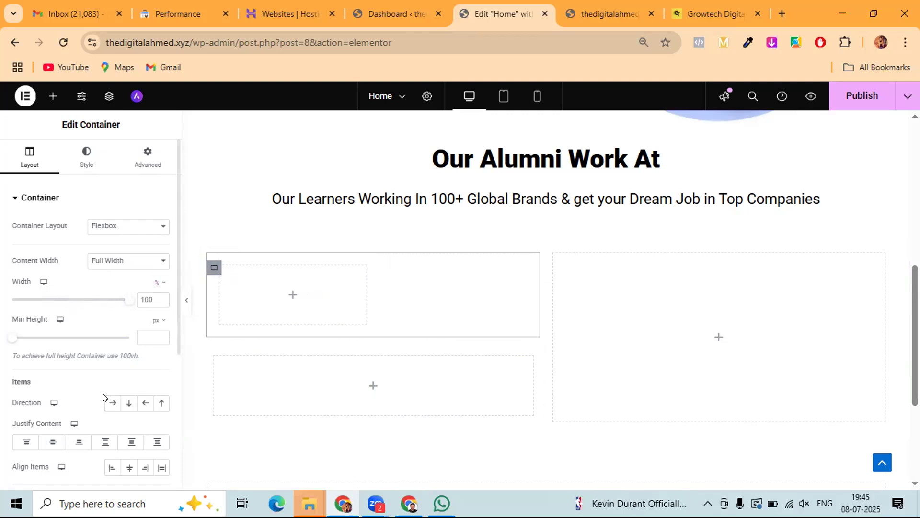
left_click(112, 403)
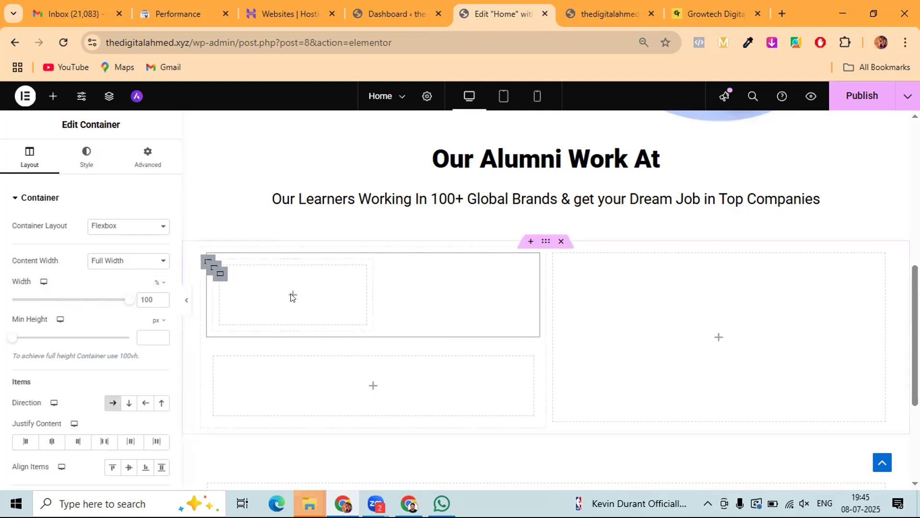
right_click(219, 276)
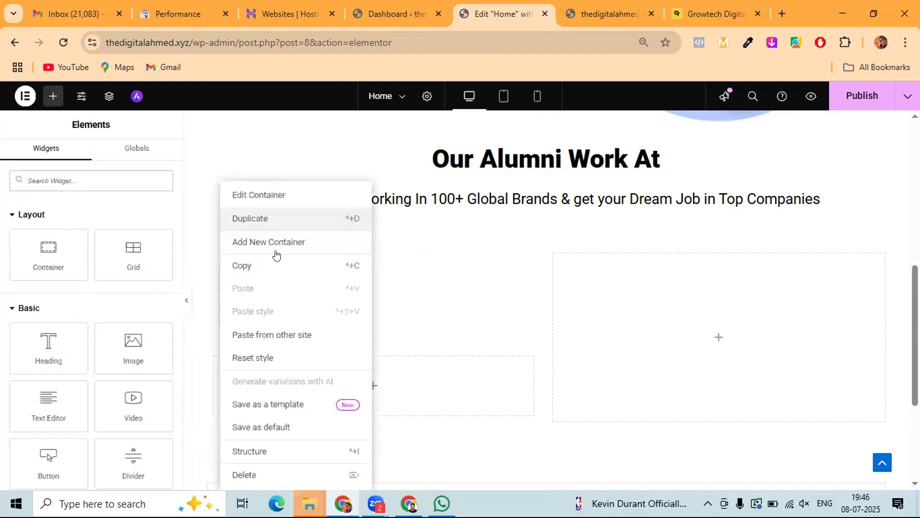
left_click(406, 298)
- Nest a container inside the lower stacked container of the first column and set its width to 50%
scroll(410, 296, "down", 2)
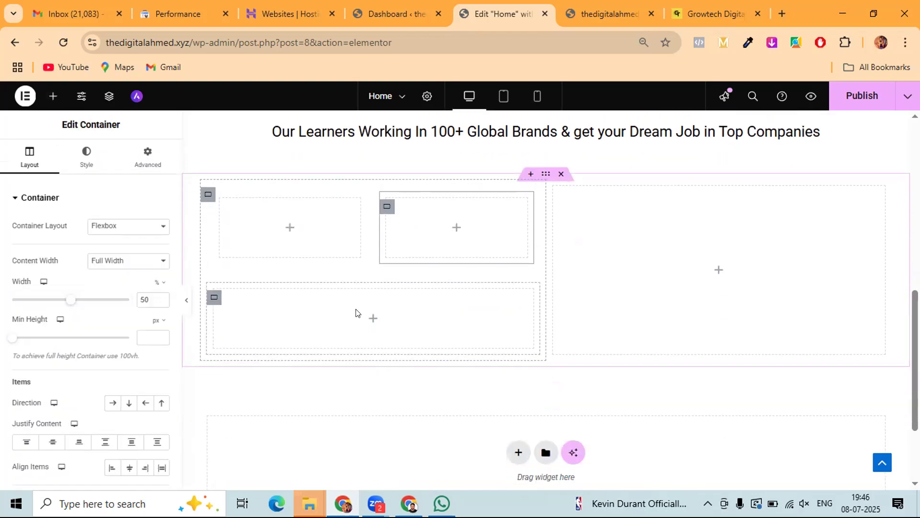
left_click(371, 319)
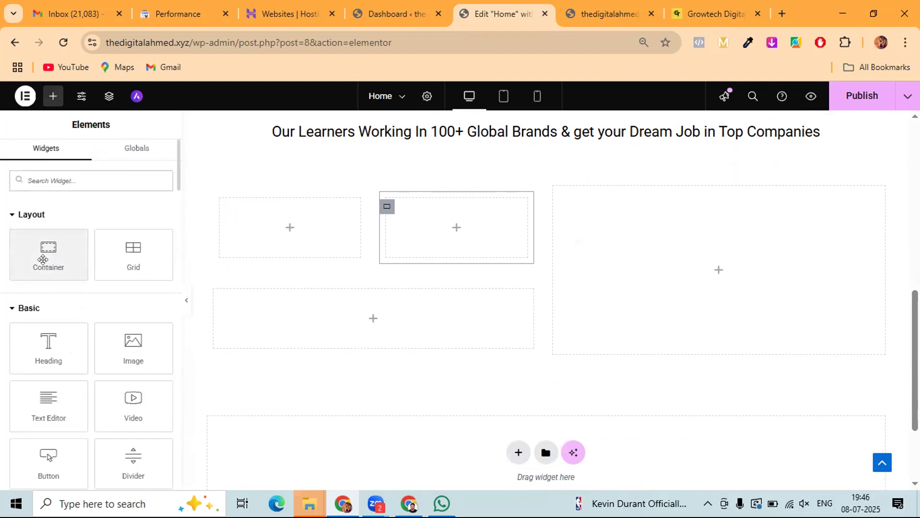
left_click_drag(62, 252, 336, 319)
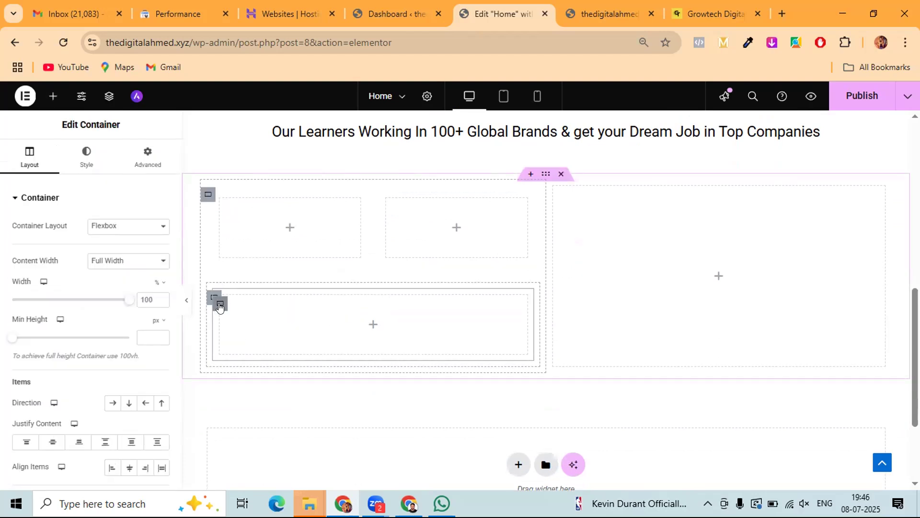
left_click_drag(125, 301, 69, 306)
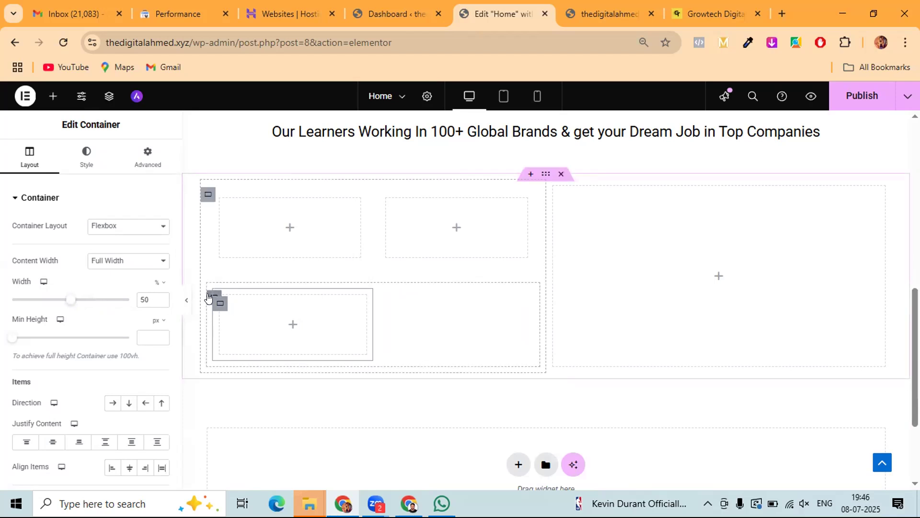
- Set the lower stacked container's direction to horizontal row and duplicate its 50% wide inner container
left_click(113, 405)
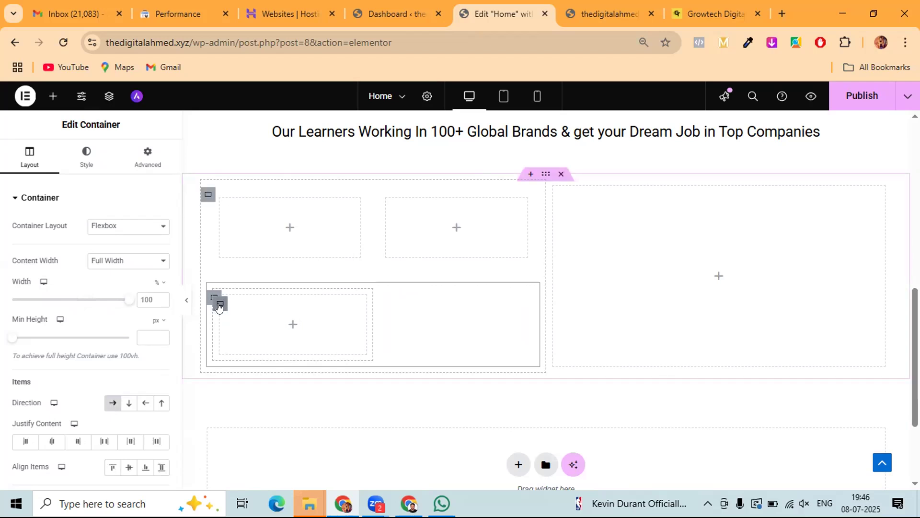
right_click(219, 306)
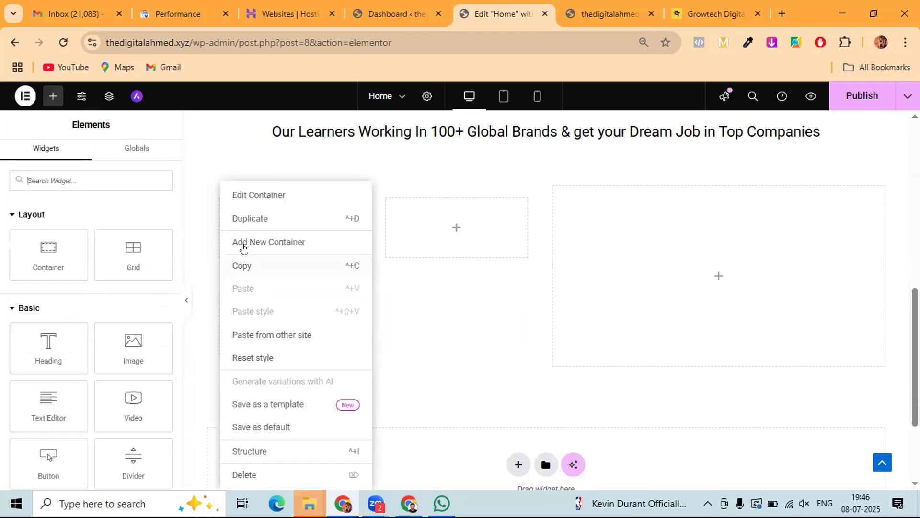
key("ctrl+d")
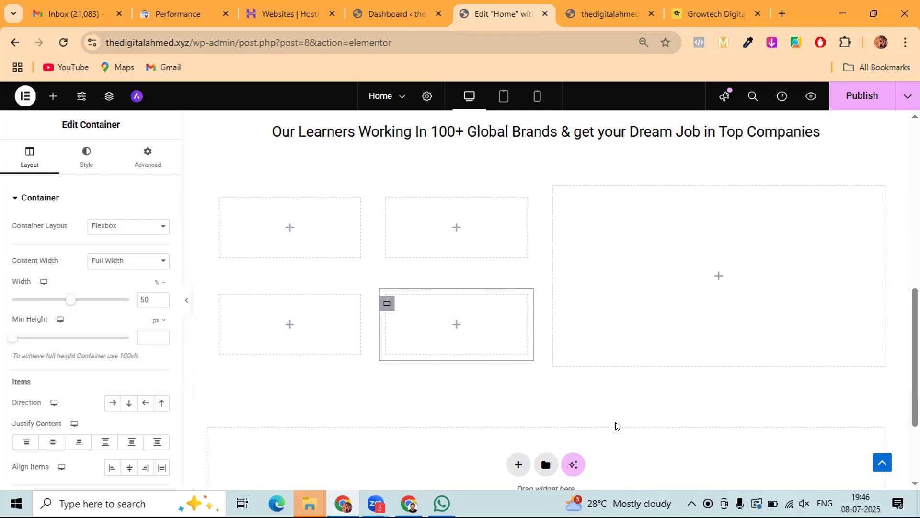
- Switch to the Hostinger websites list and search it for "gsquare"
left_click(285, 11)
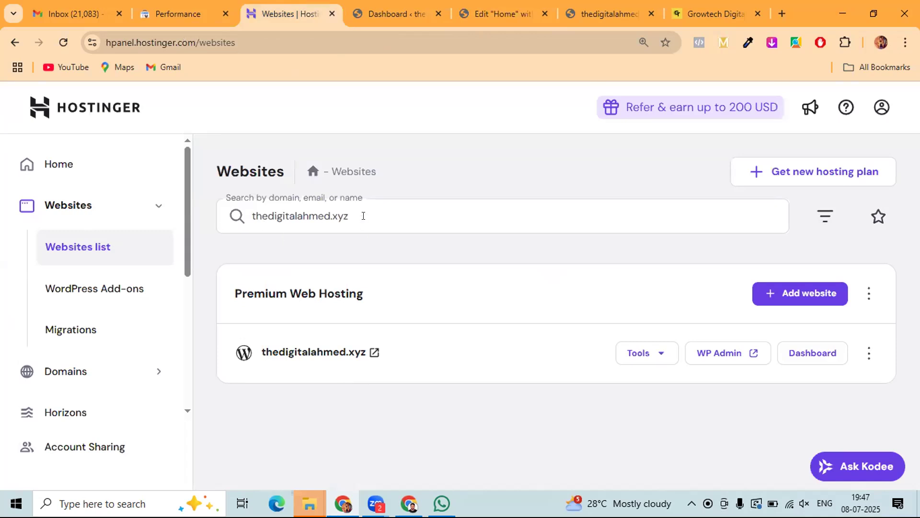
double_click(363, 216)
key("BackSpace")
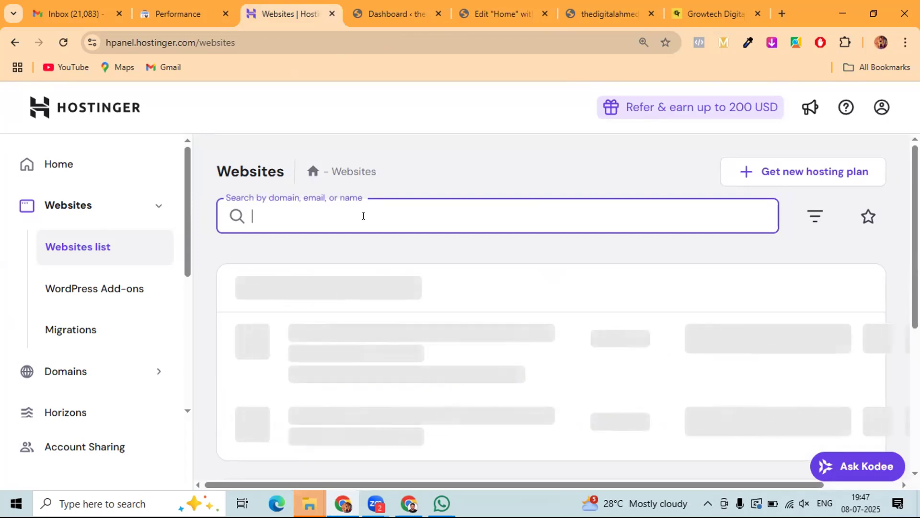
type("gsquare")
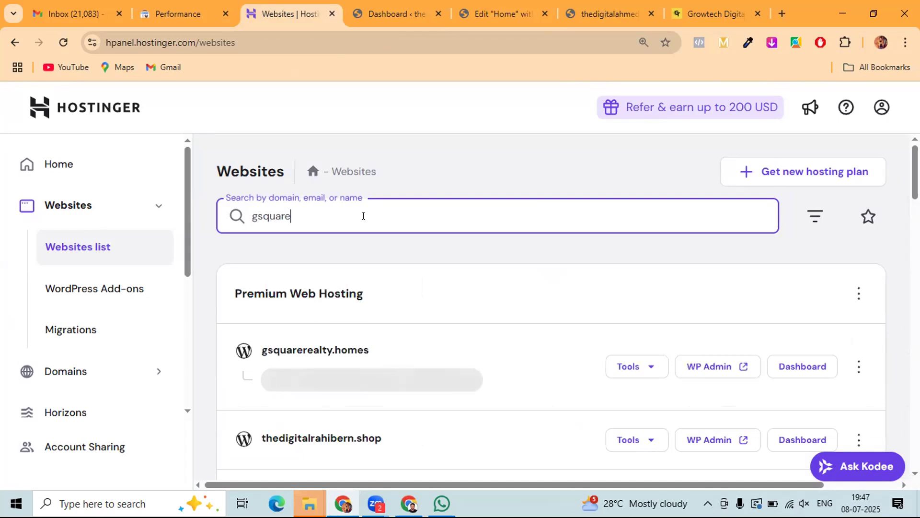
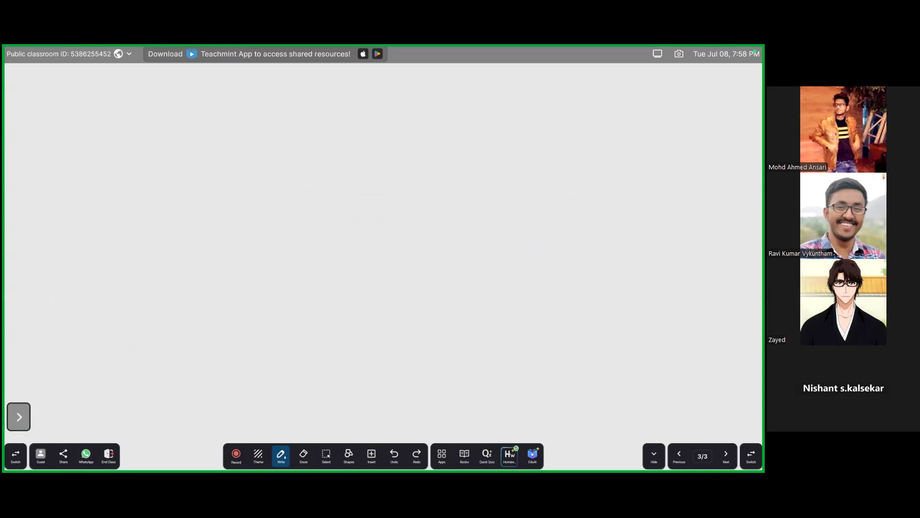
- On the blank Teachmint whiteboard page, draw a rectangle split into two columns with a plus sign in each
mouse_move(483, 235)
left_mouse_down()
mouse_move(242, 236)
mouse_move(221, 271)
mouse_move(283, 366)
mouse_move(486, 287)
mouse_move(483, 237)
left_mouse_up()
left_click_drag(355, 238, 360, 358)
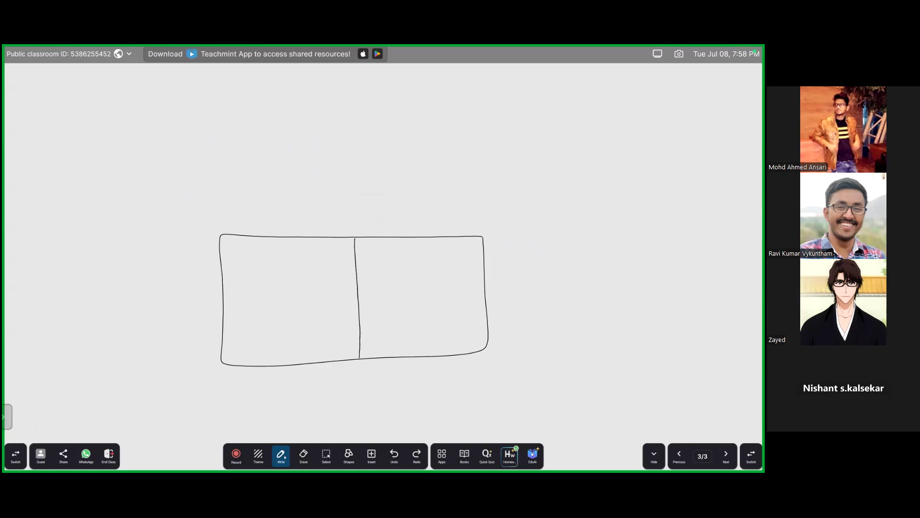
left_click_drag(293, 281, 293, 296)
mouse_move(424, 278)
left_mouse_down()
mouse_move(425, 295)
mouse_move(432, 286)
left_mouse_up()
- Divide the sketch's left column into four cells and mark each cell with a plus sign
left_click_drag(294, 242, 294, 364)
left_click_drag(358, 289, 222, 290)
left_click_drag(259, 254, 259, 267)
left_click_drag(252, 260, 266, 259)
mouse_move(327, 258)
left_mouse_down()
mouse_move(328, 270)
mouse_move(334, 262)
left_mouse_up()
left_click_drag(327, 313, 326, 326)
left_click_drag(318, 321, 334, 321)
left_click_drag(255, 324, 267, 323)
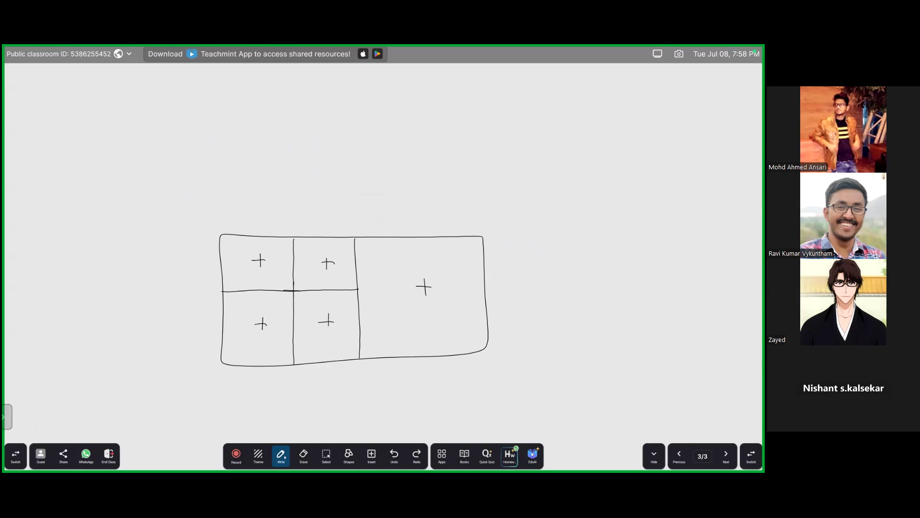
- Circle the four-cell left column and cross out the right column of the sketch
mouse_move(206, 222)
left_mouse_down()
mouse_move(284, 211)
mouse_move(382, 304)
mouse_move(259, 405)
mouse_move(179, 301)
mouse_move(230, 211)
left_mouse_up()
left_click_drag(465, 263, 408, 323)
left_click_drag(400, 269, 457, 326)
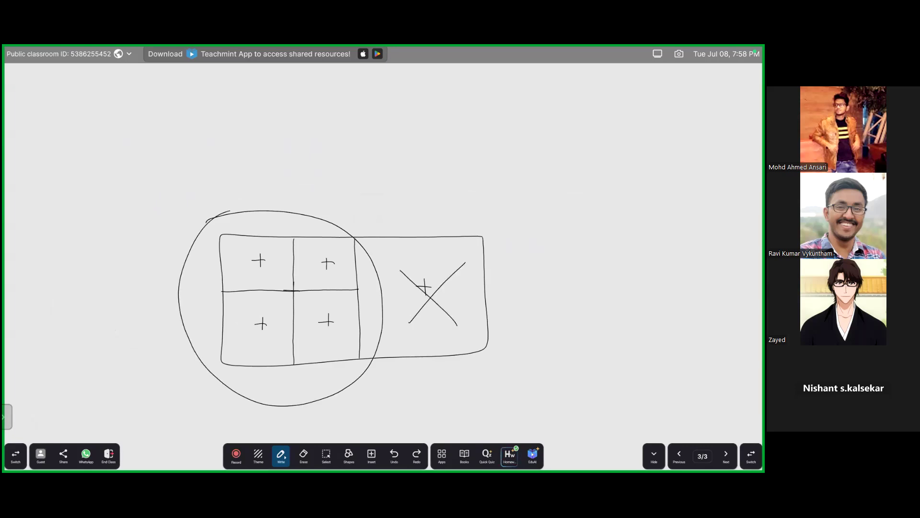
- Select the whole layout sketch, shrink it and move it to the left edge of the whiteboard page
left_click(326, 455)
mouse_move(319, 413)
left_mouse_down()
mouse_move(411, 376)
mouse_move(455, 194)
mouse_move(170, 238)
mouse_move(335, 405)
mouse_move(326, 410)
mouse_move(161, 348)
mouse_move(260, 351)
left_mouse_up()
left_click_drag(408, 377, 263, 284)
left_click_drag(173, 228, 112, 259)
left_click(258, 455)
key("Escape")
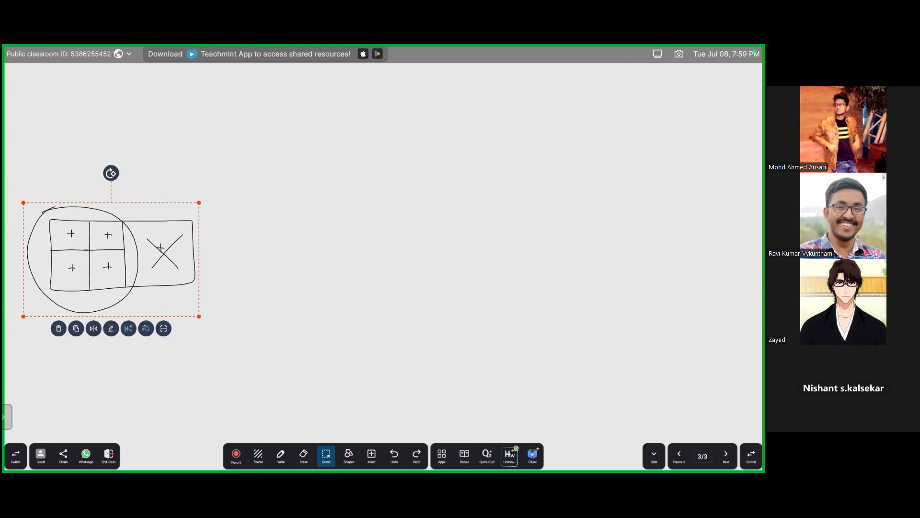
- Draw a large box with a plus sign at its centre beside the shrunken layout sketch
left_click(280, 455)
mouse_move(442, 215)
left_mouse_down()
mouse_move(260, 232)
mouse_move(271, 378)
mouse_move(465, 378)
mouse_move(489, 216)
mouse_move(439, 213)
left_mouse_up()
mouse_move(379, 278)
left_mouse_down()
mouse_move(383, 296)
mouse_move(364, 284)
left_mouse_up()
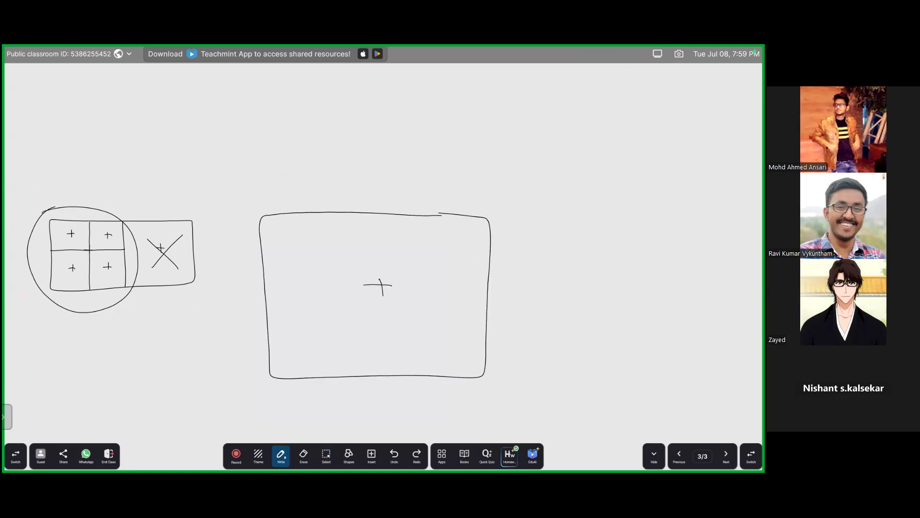
- Write a boxed "Container" label above the sketches and draw an arrow from it to the large box's plus sign
mouse_move(97, 123)
left_mouse_down()
mouse_move(182, 126)
mouse_move(186, 167)
left_mouse_up()
left_click_drag(182, 125, 187, 166)
mouse_move(119, 130)
left_mouse_down()
mouse_move(115, 149)
mouse_move(121, 140)
mouse_move(130, 146)
left_mouse_up()
mouse_move(134, 135)
left_mouse_down()
mouse_move(136, 146)
mouse_move(175, 148)
mouse_move(143, 133)
mouse_move(229, 174)
mouse_move(306, 235)
mouse_move(347, 279)
mouse_move(342, 287)
left_mouse_up()
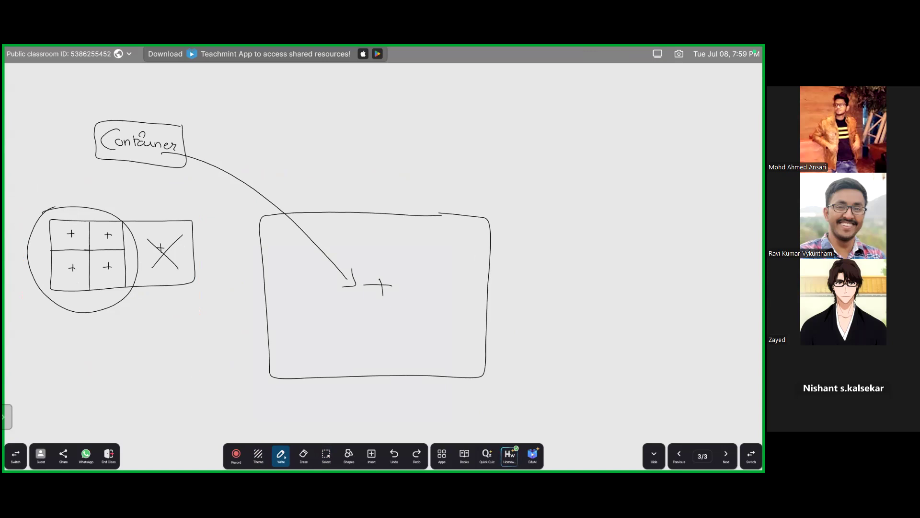
- Draw an outer box holding an inner box with a small corner handle, and erase the lower part of the inner box
mouse_move(713, 232)
left_mouse_down()
mouse_move(517, 233)
mouse_move(528, 374)
mouse_move(719, 372)
mouse_move(726, 233)
mouse_move(525, 244)
mouse_move(521, 357)
mouse_move(532, 365)
mouse_move(703, 369)
mouse_move(720, 337)
mouse_move(724, 240)
left_mouse_up()
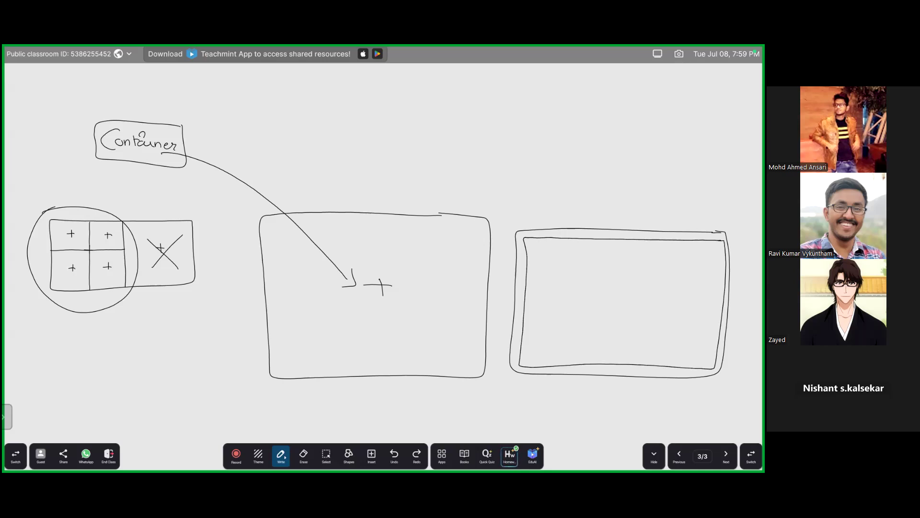
left_click_drag(530, 245, 542, 249)
key("e")
mouse_move(527, 282)
left_mouse_down()
mouse_move(530, 362)
mouse_move(711, 358)
mouse_move(718, 294)
left_mouse_up()
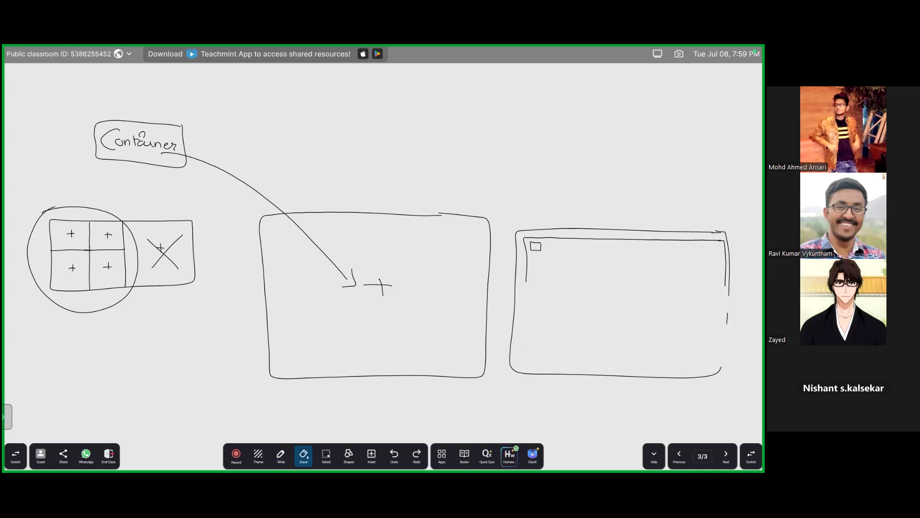
- Repair the outer box's edge and complete two stacked inner boxes, each with a small corner handle
key("p")
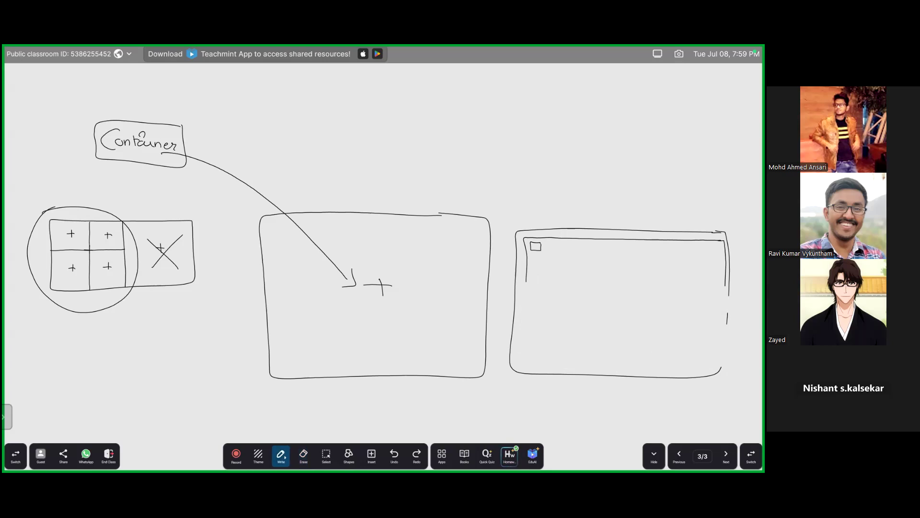
left_click_drag(729, 293, 723, 365)
mouse_move(724, 298)
left_mouse_down()
mouse_move(540, 293)
mouse_move(525, 279)
left_mouse_up()
mouse_move(720, 305)
left_mouse_down()
mouse_move(539, 303)
mouse_move(526, 321)
mouse_move(521, 363)
mouse_move(717, 358)
mouse_move(719, 304)
left_mouse_up()
mouse_move(529, 307)
left_mouse_down()
mouse_move(541, 310)
mouse_move(529, 314)
left_mouse_up()
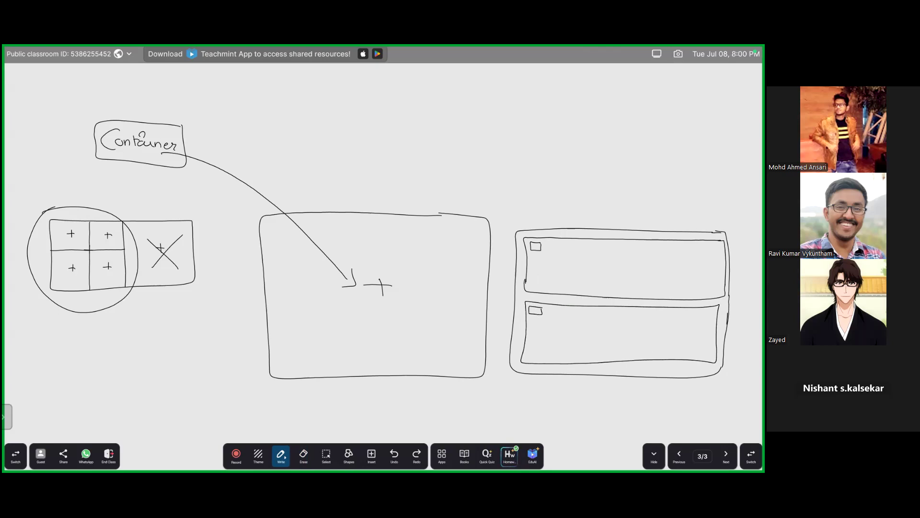
- Add a handle with a downward arrow to the outer box and an arrow leading out of the upper inner box's handle
mouse_move(513, 231)
left_mouse_down()
mouse_move(503, 232)
mouse_move(513, 239)
left_mouse_up()
mouse_move(570, 299)
left_mouse_down()
mouse_move(539, 299)
mouse_move(523, 315)
left_mouse_up()
left_click_drag(536, 246, 508, 271)
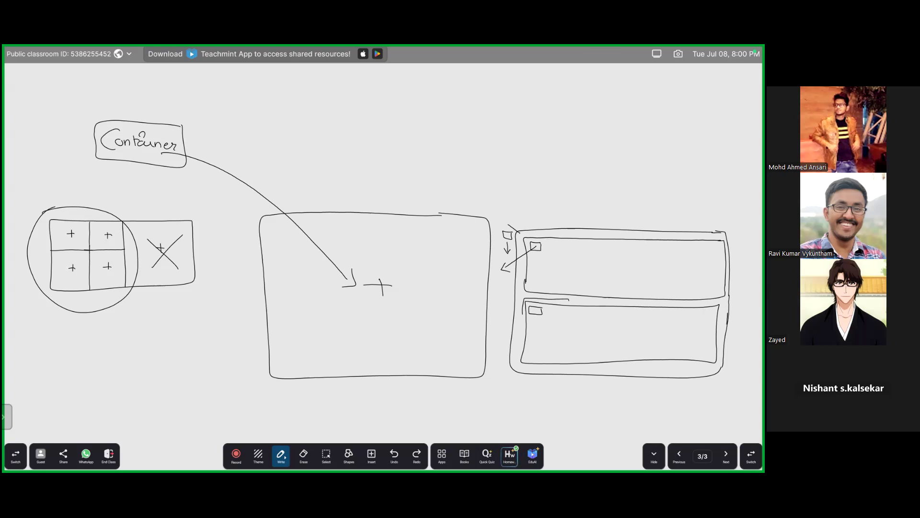
mouse_move(616, 257)
left_mouse_down()
mouse_move(564, 256)
mouse_move(616, 282)
mouse_move(617, 258)
mouse_move(704, 259)
mouse_move(686, 283)
mouse_move(705, 260)
left_mouse_up()
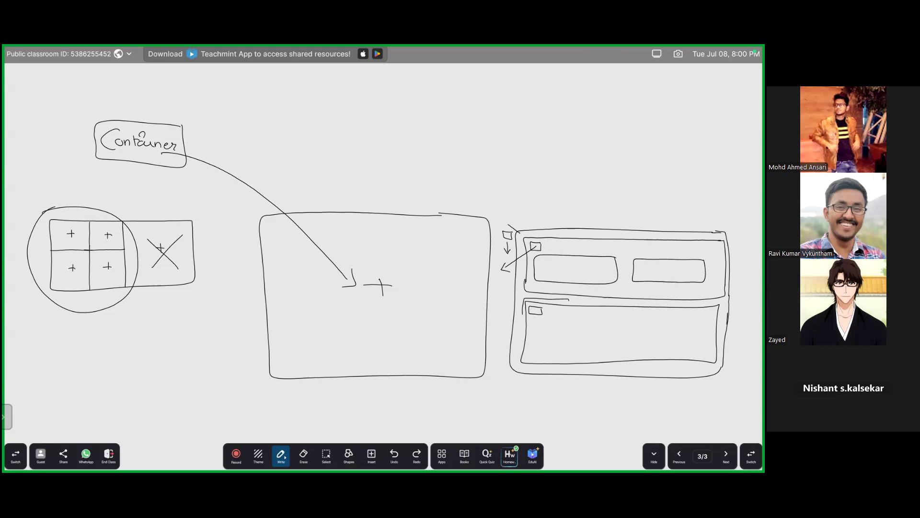
key("ctrl+z")
key("ctrl+z")
key("ctrl+z")
- Mark a plus sign in the upper stacked box and link it with the "Container" label by curved arrows both ways
mouse_move(624, 261)
left_mouse_down()
mouse_move(624, 278)
mouse_move(632, 269)
mouse_move(581, 208)
mouse_move(368, 142)
mouse_move(201, 155)
mouse_move(264, 130)
mouse_move(481, 119)
mouse_move(667, 273)
left_mouse_up()
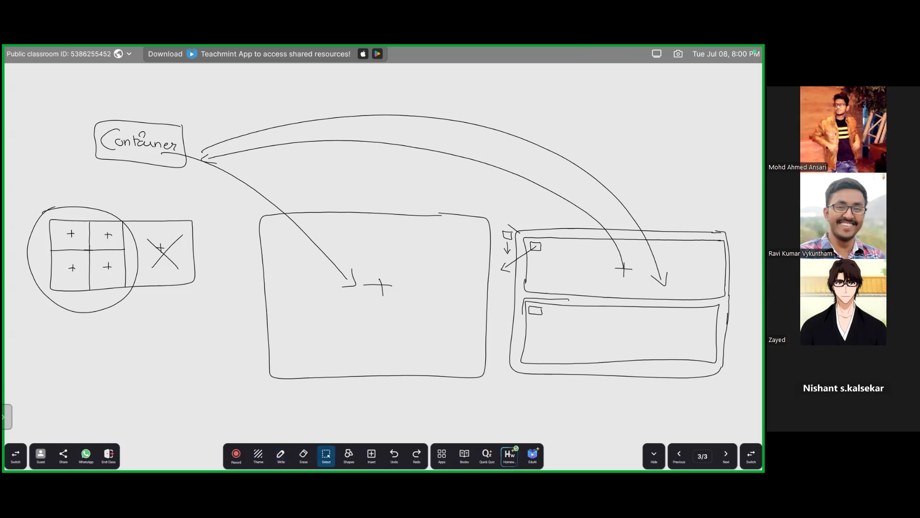
- Select all the container sketches, scale them down and move them left to free space on the page
mouse_move(294, 391)
left_mouse_down()
mouse_move(580, 405)
mouse_move(739, 312)
mouse_move(658, 154)
mouse_move(376, 106)
mouse_move(206, 102)
mouse_move(258, 232)
left_mouse_up()
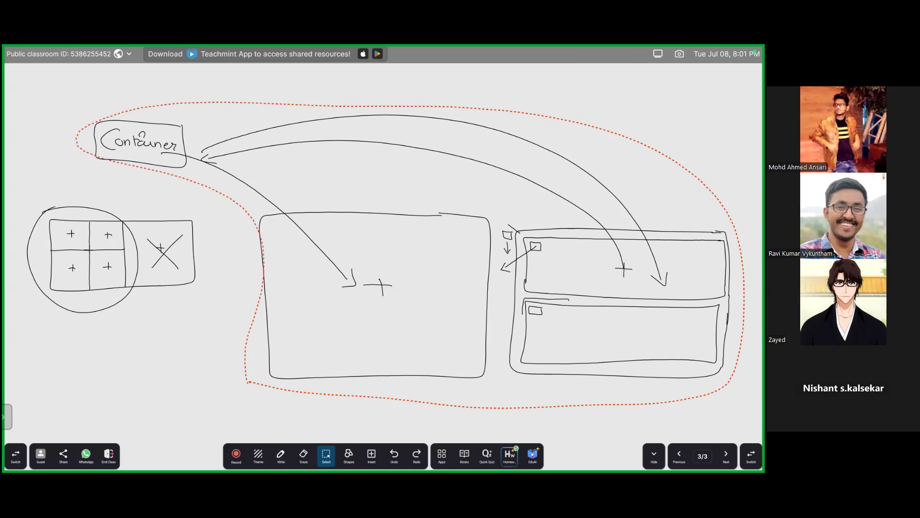
left_click_drag(248, 382, 261, 389)
left_click_drag(733, 382, 449, 274)
left_click_drag(235, 192, 235, 263)
- Draw a wide box with an inner box beside the stacked sketch, and label the inner box's handle "50" with an arrow
left_click(281, 455)
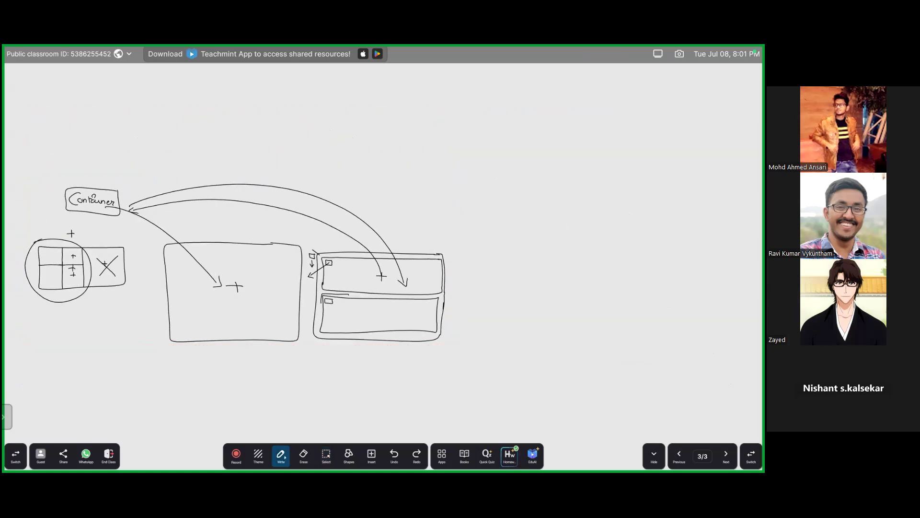
mouse_move(607, 263)
left_mouse_down()
mouse_move(477, 282)
mouse_move(620, 300)
mouse_move(604, 262)
left_mouse_up()
mouse_move(487, 271)
left_mouse_down()
mouse_move(604, 270)
mouse_move(583, 297)
mouse_move(498, 297)
mouse_move(454, 238)
mouse_move(466, 231)
left_mouse_up()
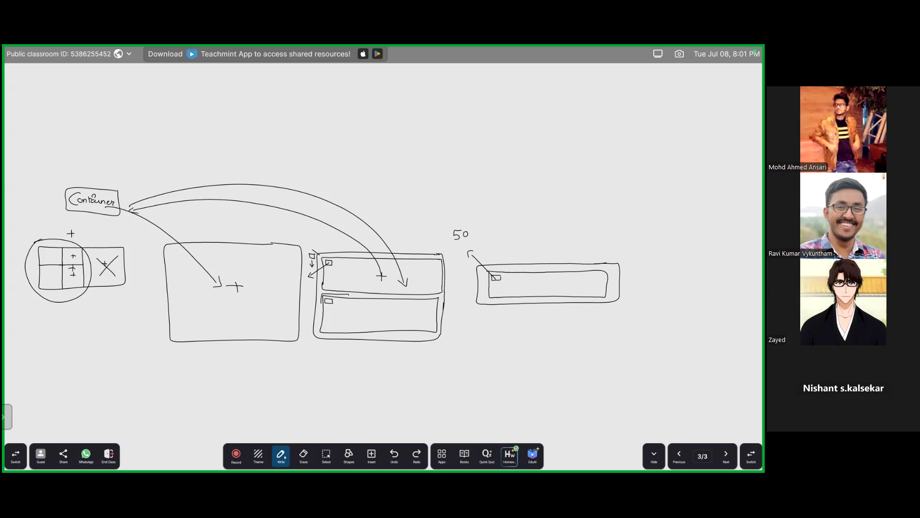
- Split the inner box in half, sketch a duplicate box beneath, and mark the outer box's handle with a rightward arrow
left_click_drag(545, 272, 545, 284)
mouse_move(542, 310)
left_mouse_down()
mouse_move(499, 310)
mouse_move(507, 347)
mouse_move(546, 329)
mouse_move(545, 310)
left_mouse_up()
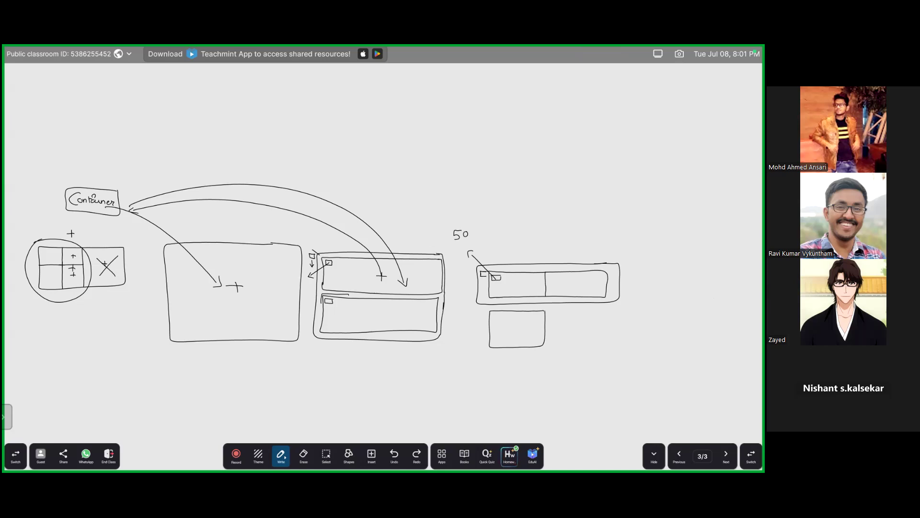
mouse_move(467, 279)
left_mouse_down()
mouse_move(484, 273)
mouse_move(465, 290)
left_mouse_up()
- Draw a tall outer box with a corner handle and two stacked inner boxes beside the 50 sketch
mouse_move(753, 255)
left_mouse_down()
mouse_move(633, 267)
mouse_move(631, 352)
mouse_move(749, 354)
mouse_move(752, 254)
left_mouse_up()
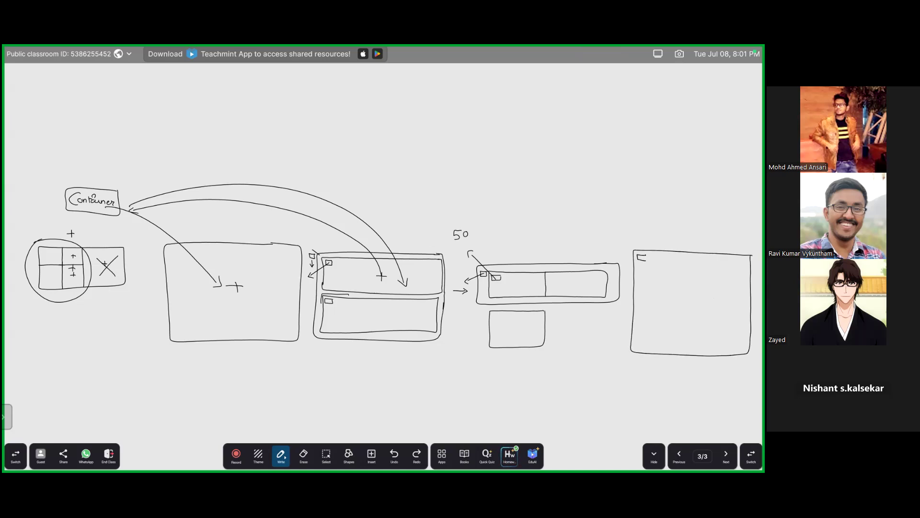
mouse_move(743, 267)
left_mouse_down()
mouse_move(642, 265)
mouse_move(643, 286)
mouse_move(688, 298)
mouse_move(744, 268)
left_mouse_up()
mouse_move(743, 307)
left_mouse_down()
mouse_move(659, 305)
mouse_move(645, 340)
mouse_move(745, 343)
mouse_move(746, 309)
left_mouse_up()
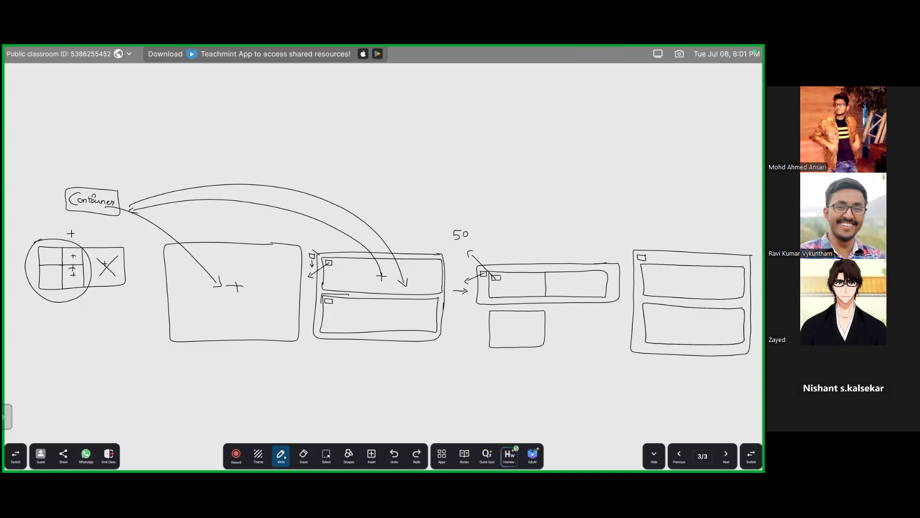
- Draw two small side-by-side boxes with corner handles inside each of the two stacked boxes
mouse_move(650, 267)
left_mouse_down()
mouse_move(681, 274)
mouse_move(651, 284)
mouse_move(697, 289)
mouse_move(695, 275)
mouse_move(733, 291)
mouse_move(741, 275)
left_mouse_up()
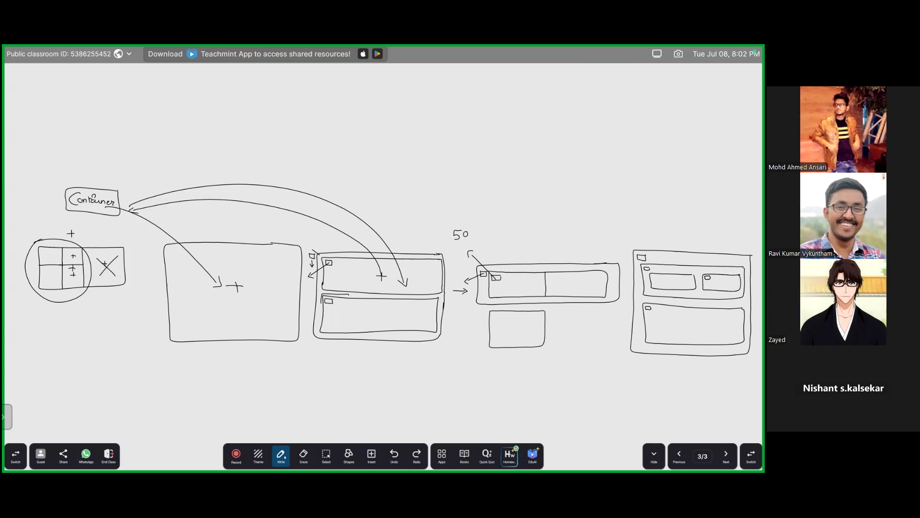
mouse_move(696, 317)
left_mouse_down()
mouse_move(652, 330)
mouse_move(695, 320)
mouse_move(700, 331)
mouse_move(736, 337)
mouse_move(739, 319)
left_mouse_up()
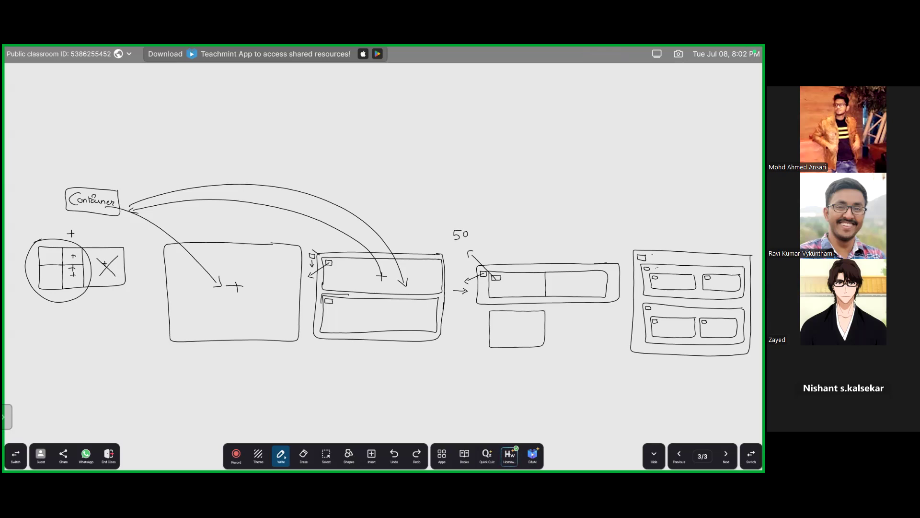
- Emphasise the outer and stacked boxes' handles and retrace the upper stacked box's outline in the final sketch
mouse_move(640, 262)
left_mouse_down()
mouse_move(746, 273)
mouse_move(733, 297)
mouse_move(652, 296)
mouse_move(642, 262)
mouse_move(649, 270)
left_mouse_up()
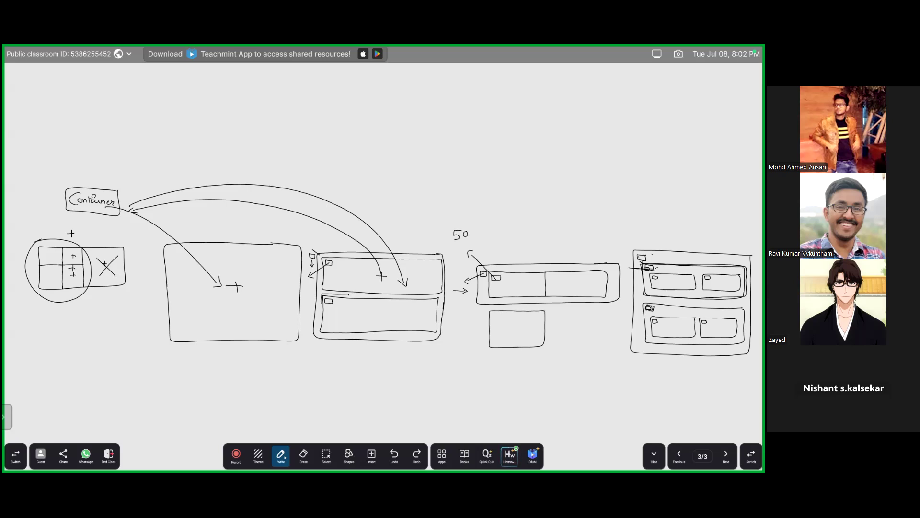
mouse_move(668, 263)
left_mouse_down()
mouse_move(747, 288)
mouse_move(666, 298)
mouse_move(642, 274)
left_mouse_up()
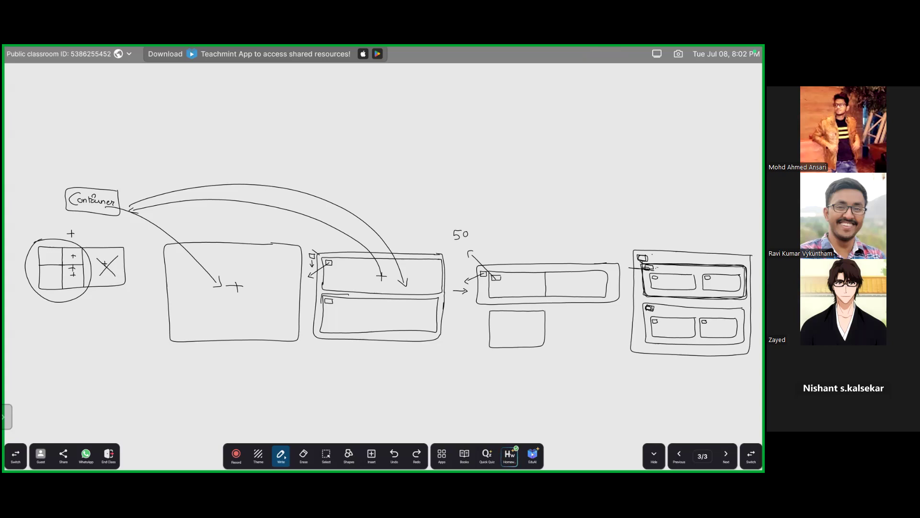
- Start a fresh whiteboard page and sketch a wide outer box with a row of five small boxes along its upper part
key("Right")
mouse_move(435, 230)
left_mouse_down()
mouse_move(283, 222)
mouse_move(130, 306)
mouse_move(379, 365)
mouse_move(447, 251)
left_mouse_up()
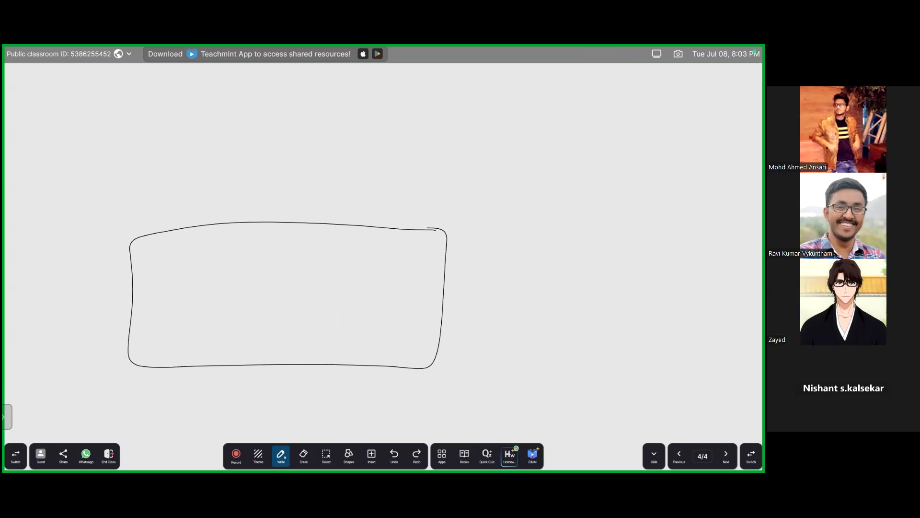
mouse_move(202, 244)
left_mouse_down()
mouse_move(181, 268)
mouse_move(202, 245)
left_mouse_up()
mouse_move(258, 244)
left_mouse_down()
mouse_move(261, 264)
mouse_move(259, 245)
left_mouse_up()
mouse_move(277, 240)
left_mouse_down()
mouse_move(311, 244)
mouse_move(314, 262)
mouse_move(365, 245)
mouse_move(422, 248)
left_mouse_up()
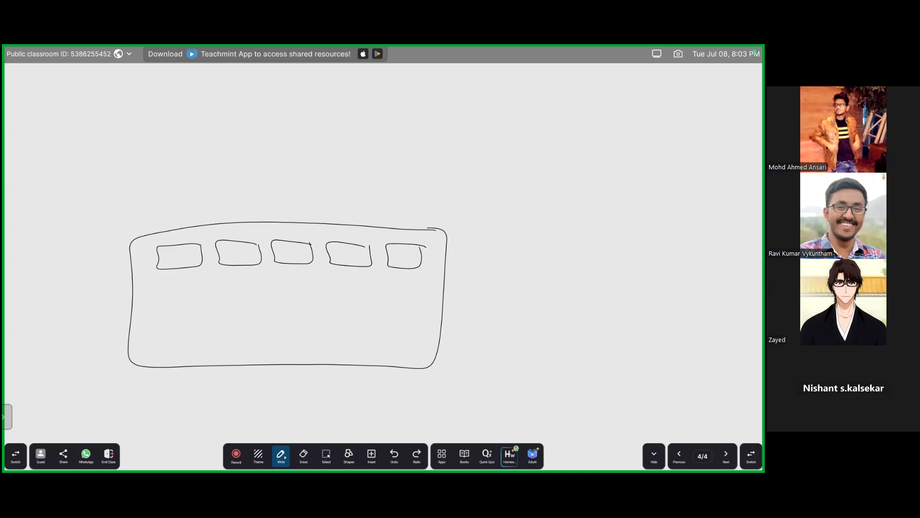
- Draw three larger boxes beneath the five small ones and separate the two rows with a line across the outer box
mouse_move(349, 277)
left_mouse_down()
mouse_move(411, 280)
mouse_move(411, 344)
left_mouse_up()
left_click_drag(415, 283, 412, 344)
left_click_drag(303, 279, 321, 280)
left_click_drag(254, 279, 310, 278)
mouse_move(252, 279)
left_mouse_down()
mouse_move(255, 340)
mouse_move(330, 313)
mouse_move(330, 280)
left_mouse_up()
mouse_move(162, 281)
left_mouse_down()
mouse_move(243, 279)
mouse_move(200, 343)
mouse_move(241, 343)
left_mouse_up()
left_click_drag(243, 283, 242, 342)
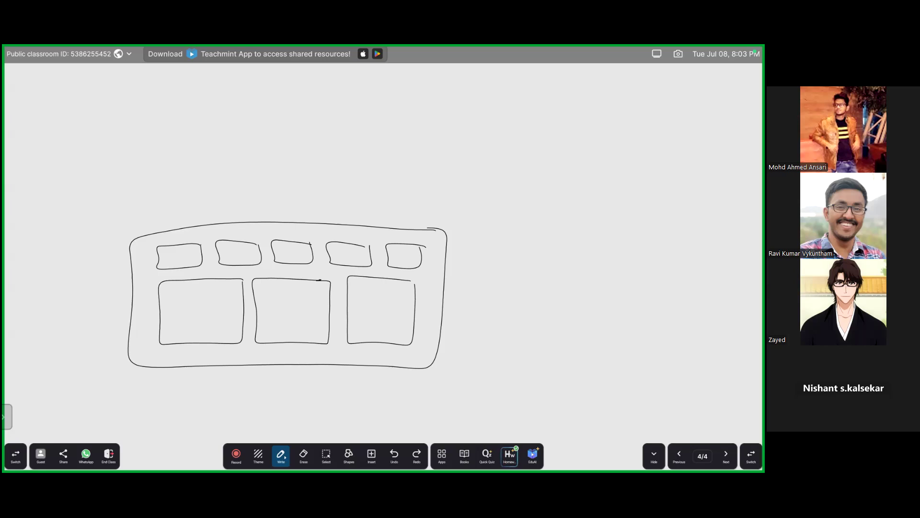
left_click_drag(445, 276, 131, 274)
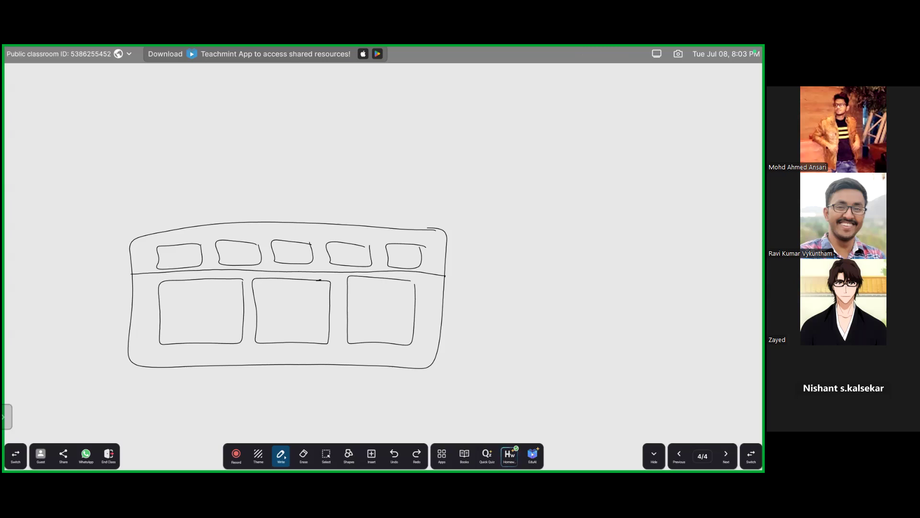
- Draw a line upward from each of the five small boxes and write a width label above each one
left_click_drag(182, 217, 182, 252)
left_click_drag(171, 192, 186, 195)
left_click_drag(243, 222, 243, 252)
left_click_drag(219, 190, 237, 197)
left_click_drag(293, 220, 294, 249)
left_click_drag(272, 192, 291, 196)
left_click_drag(347, 219, 348, 251)
left_click_drag(329, 191, 348, 195)
left_click_drag(406, 218, 407, 252)
- Draw a line downward from each of the three larger boxes and write a width label beneath each one
mouse_move(390, 192)
left_mouse_down()
mouse_move(401, 205)
mouse_move(409, 197)
left_mouse_up()
mouse_move(384, 330)
left_mouse_down()
mouse_move(386, 372)
mouse_move(362, 396)
mouse_move(376, 396)
left_mouse_up()
left_click_drag(384, 391, 407, 402)
mouse_move(287, 330)
left_mouse_down()
mouse_move(287, 378)
mouse_move(263, 396)
mouse_move(290, 391)
left_mouse_up()
left_click_drag(294, 384, 295, 399)
left_click_drag(306, 385, 306, 400)
mouse_move(200, 327)
left_mouse_down()
mouse_move(201, 385)
mouse_move(175, 405)
mouse_move(202, 399)
left_mouse_up()
left_click_drag(209, 394, 221, 407)
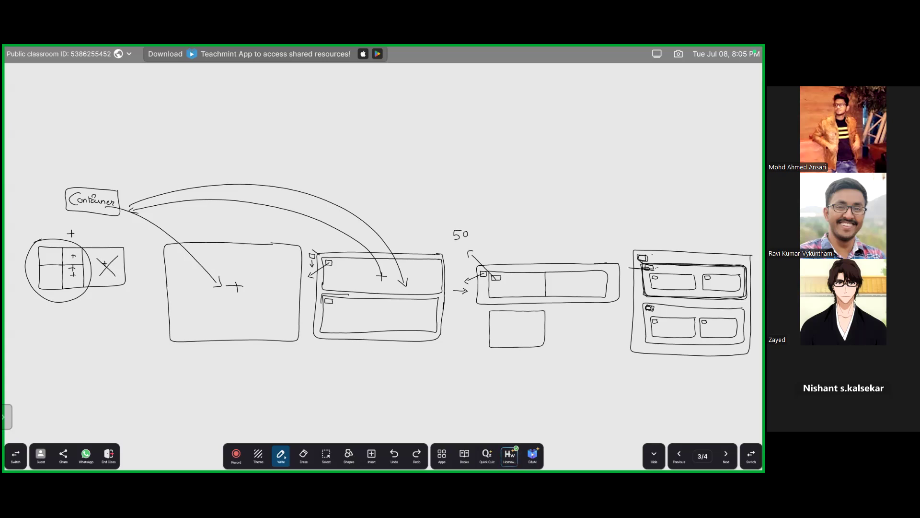
- Leave the whiteboard for the browser and view the statistics section on the Growtech Digital Academy reference site
left_click(423, 454)
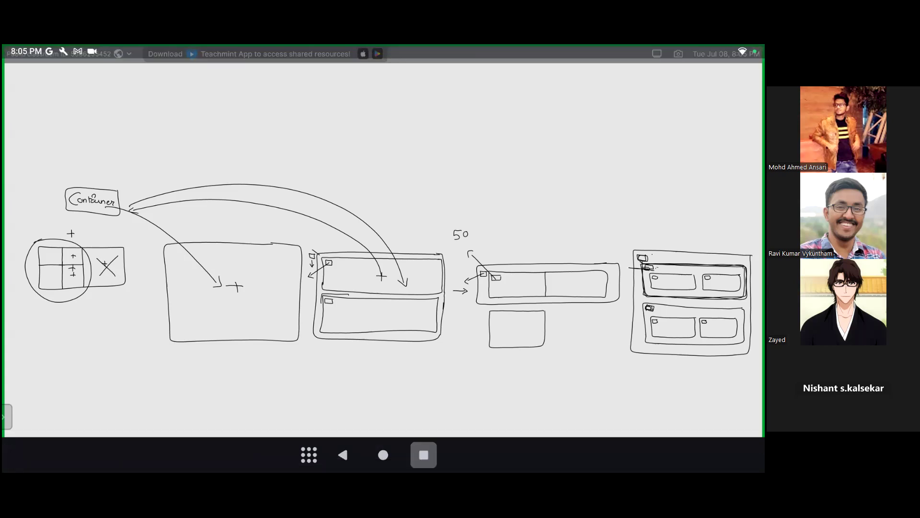
left_click(301, 161)
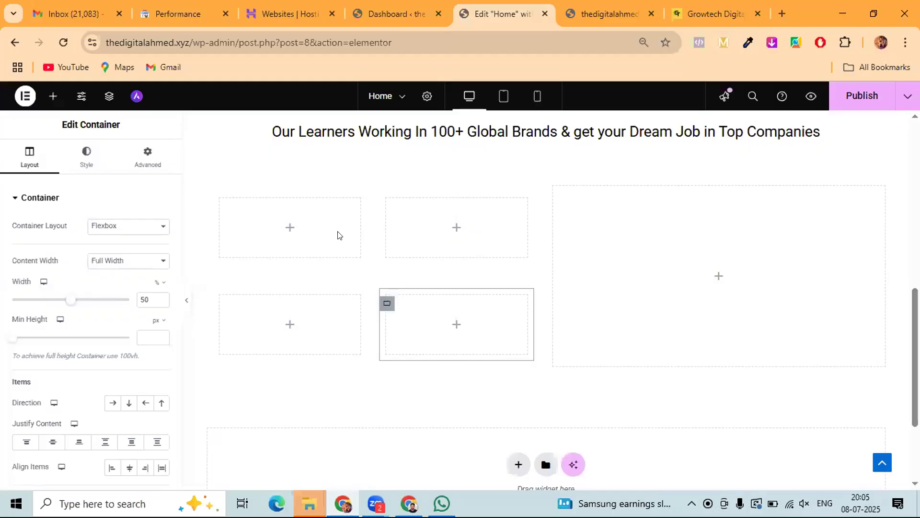
left_click(696, 5)
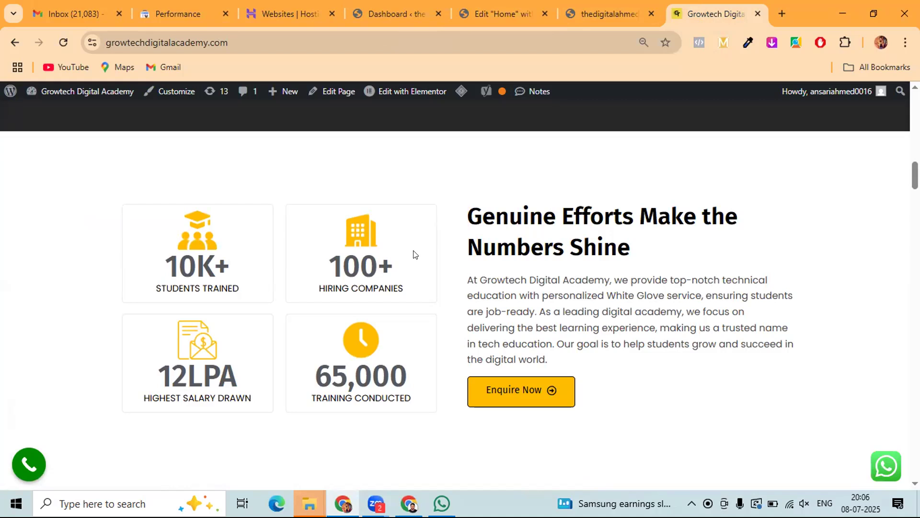
- Return to the Home page editor, search the widgets for "icon" and place an Icon Box in the upper-left small container
left_click(499, 12)
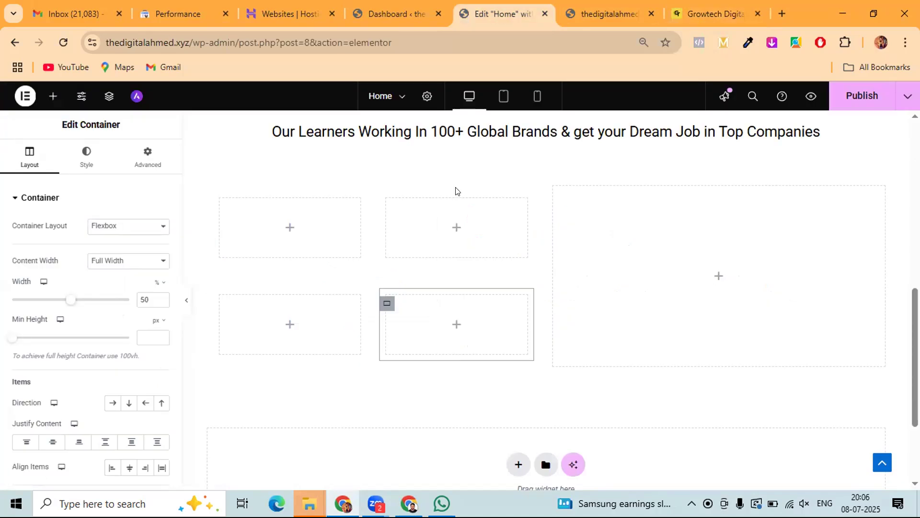
left_click(290, 230)
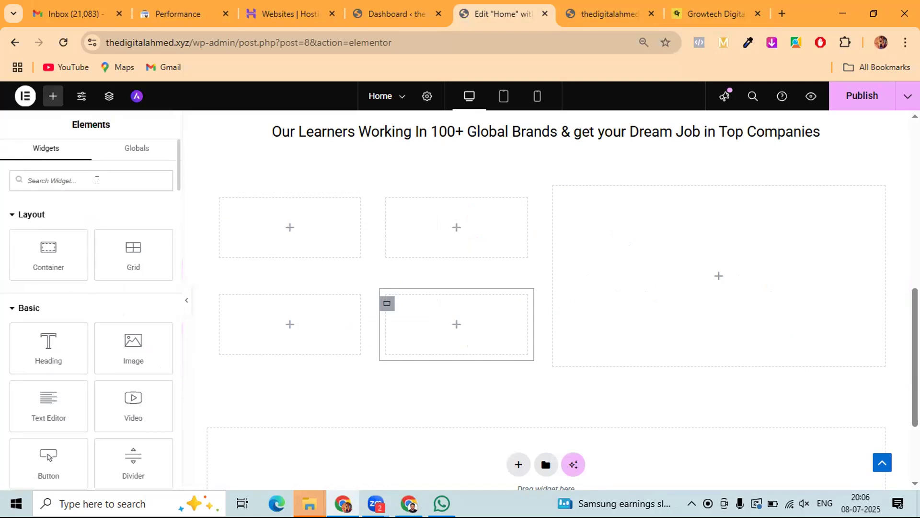
left_click(97, 180)
type("icon")
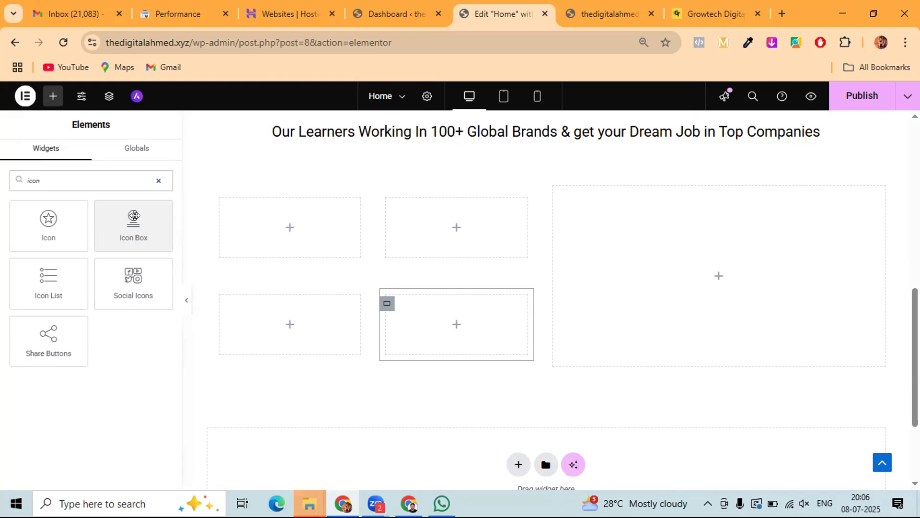
left_click_drag(131, 216, 278, 222)
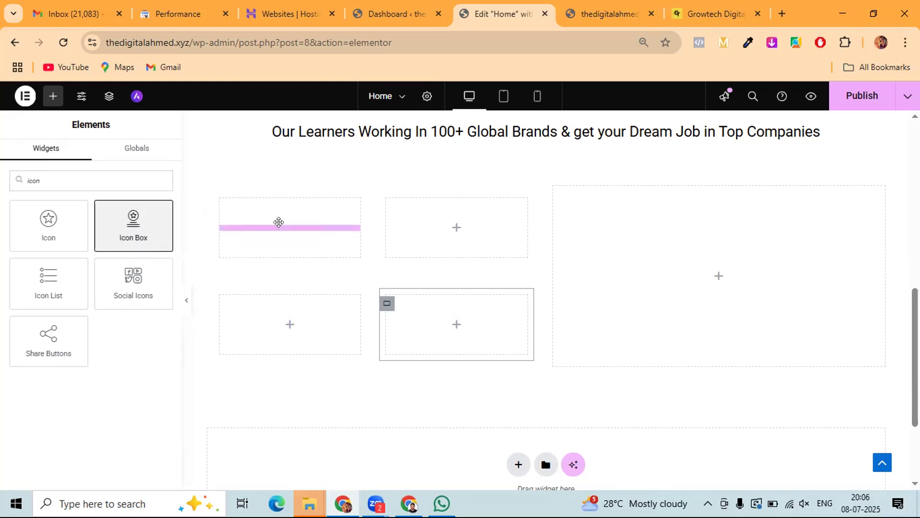
left_click_drag(282, 222, 282, 223)
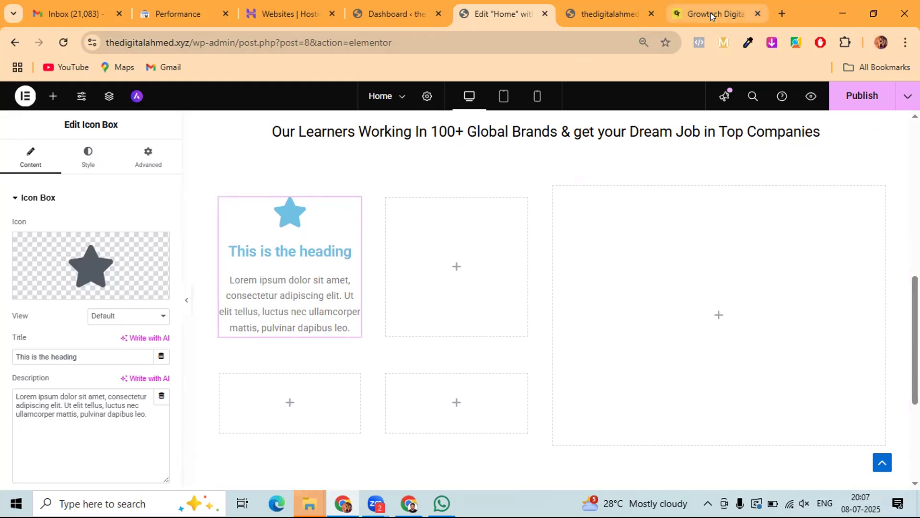
- Check the students icon on the reference site, then open the icon library for the new Icon Box
key("ctrl+9")
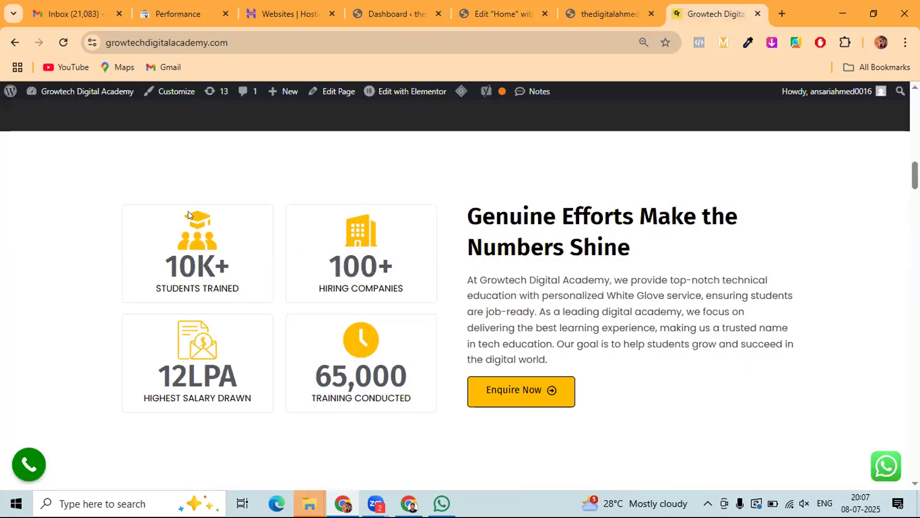
left_click(486, 5)
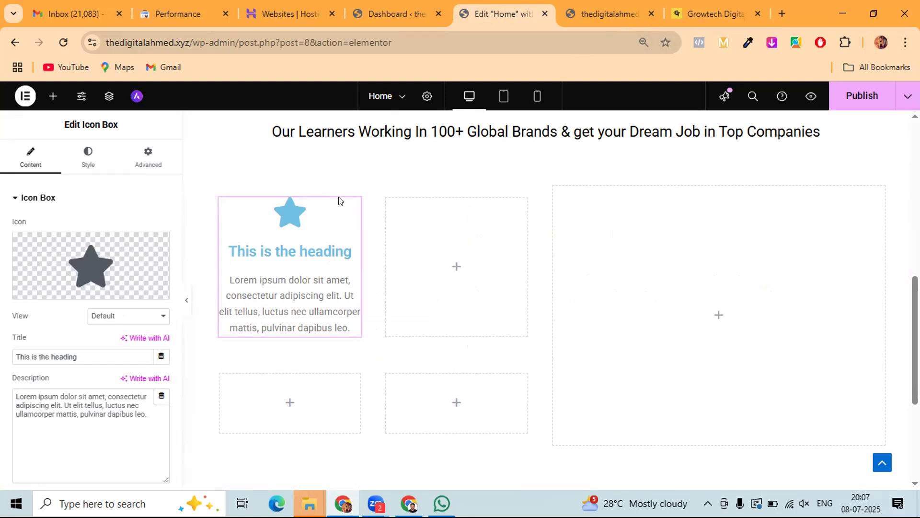
mouse_move(106, 249)
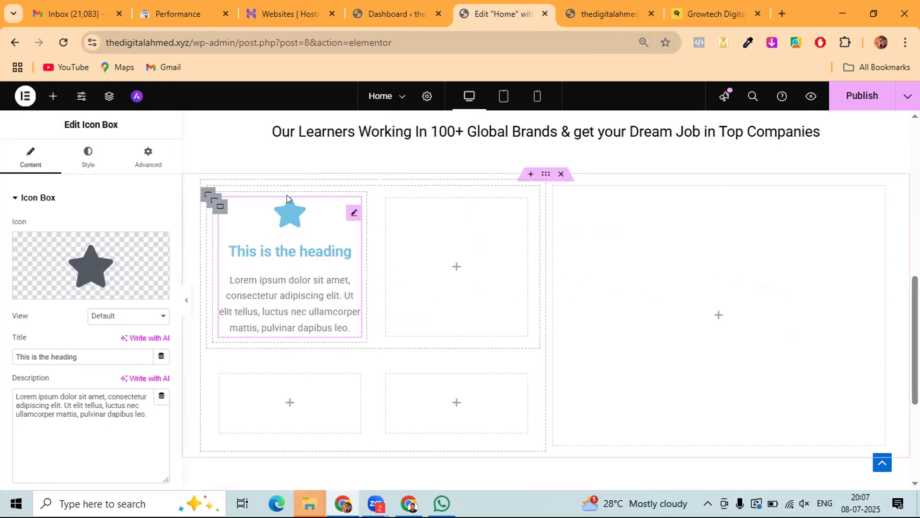
mouse_move(83, 275)
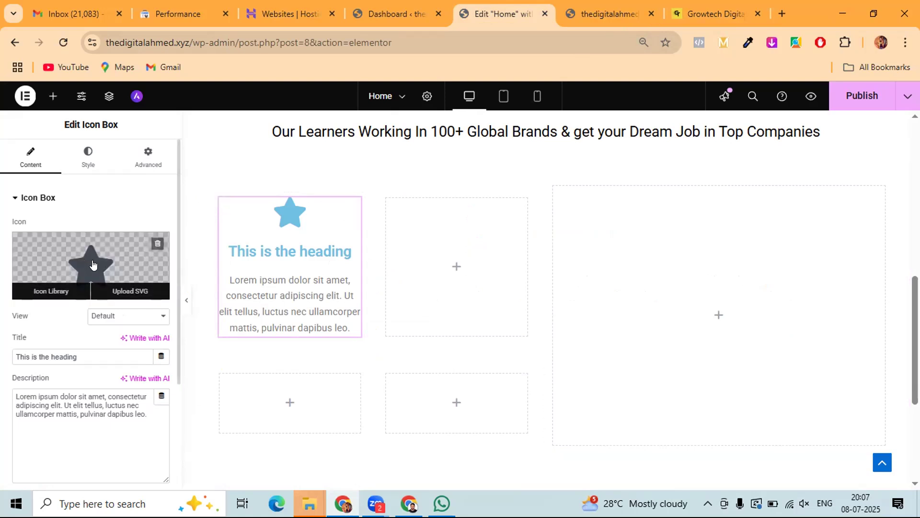
left_click(93, 264)
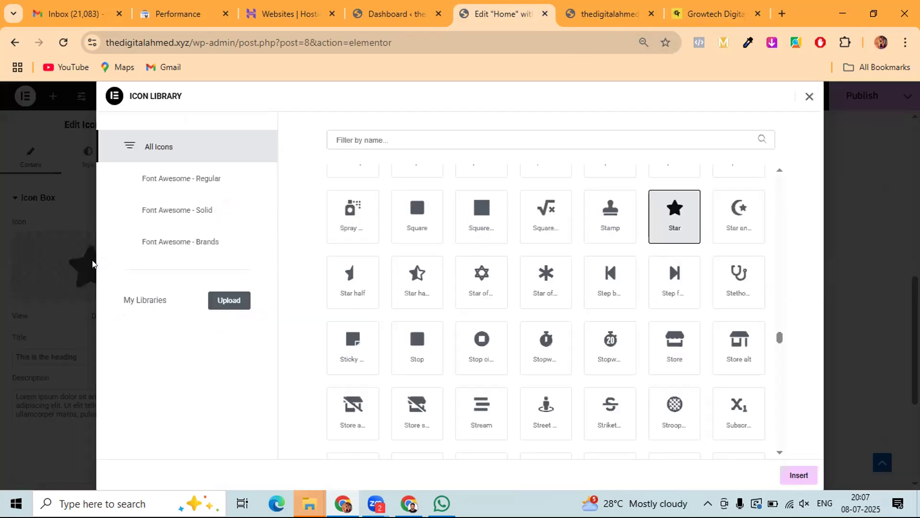
scroll(463, 300, "down", 3)
scroll(463, 300, "up", 8)
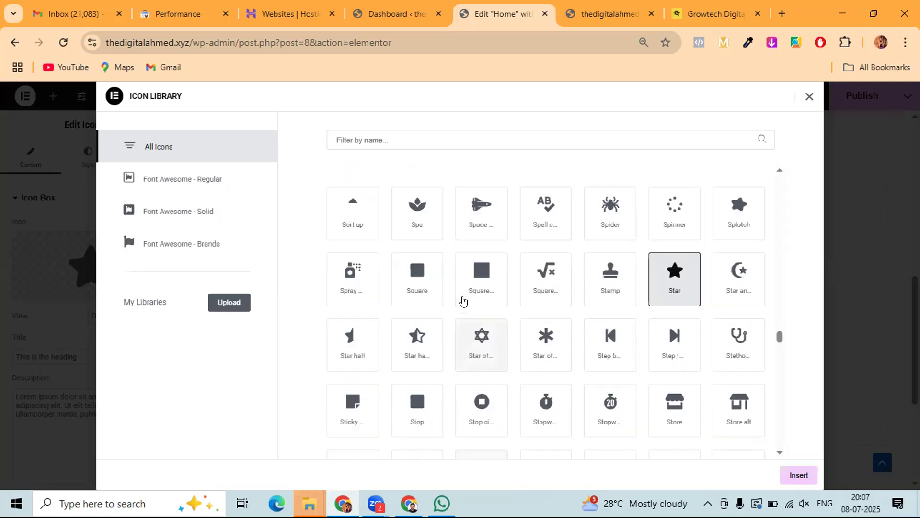
scroll(464, 301, "up", 10)
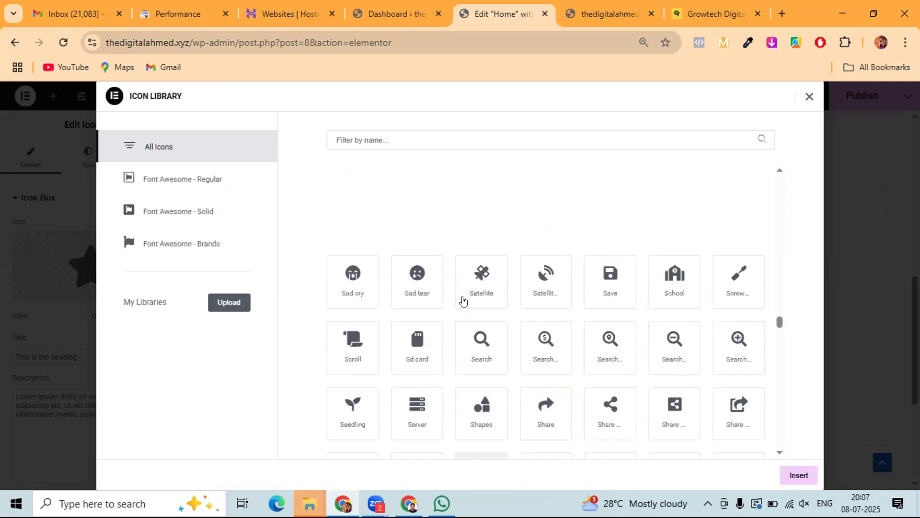
left_click(417, 137)
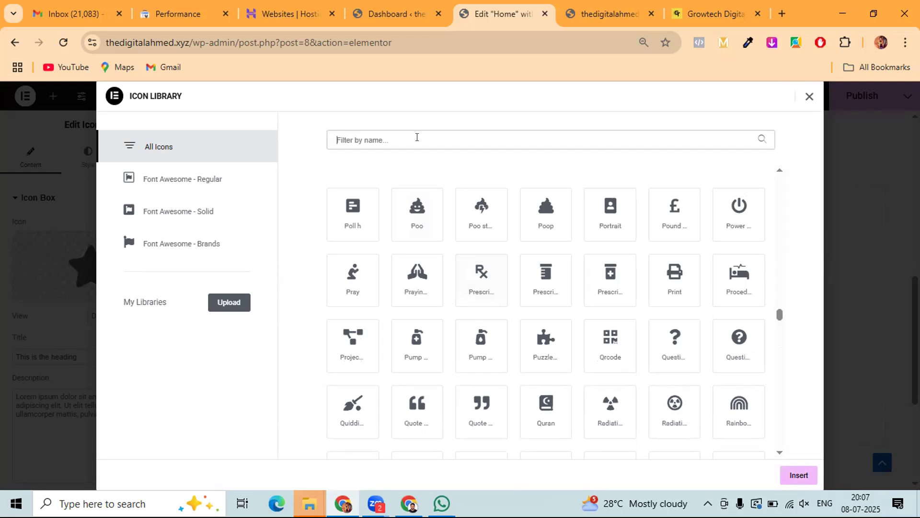
type("stu")
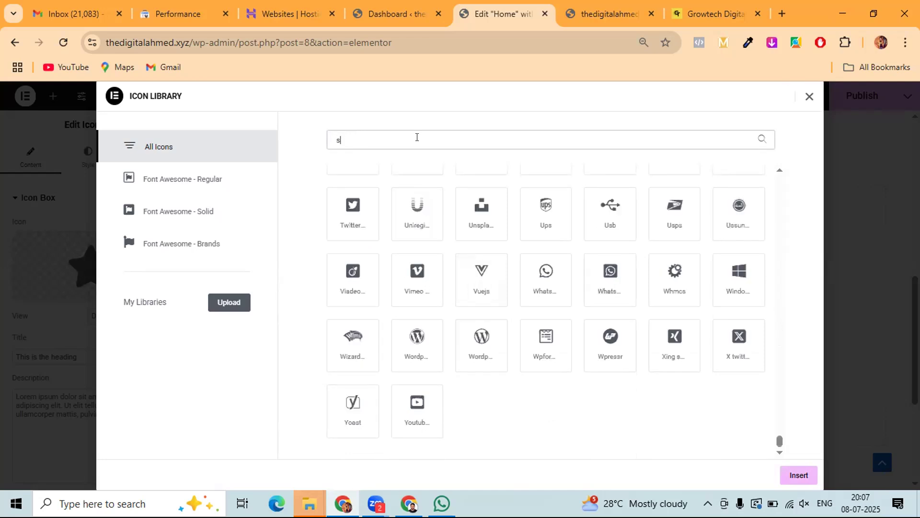
key("BackSpace")
key("BackSpace")
key("BackSpace")
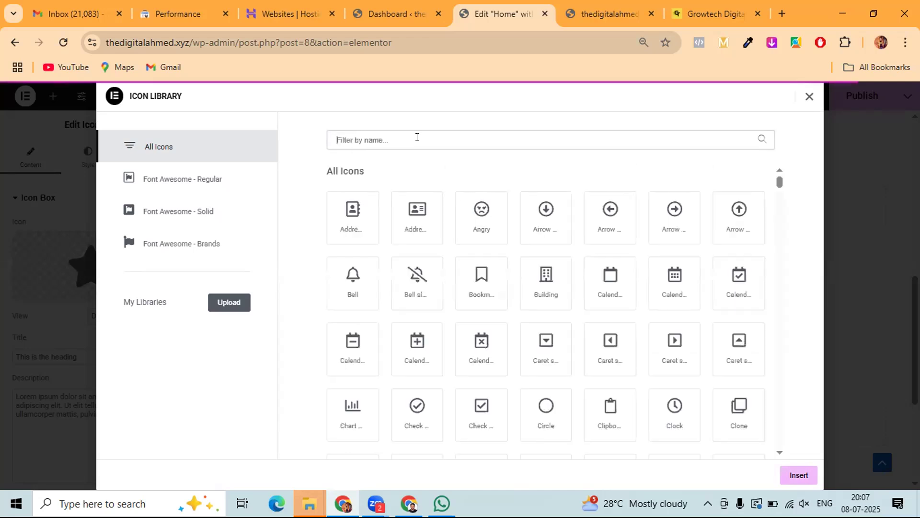
- Filter the icon library by "user", compare with the reference site's students icon, and insert the Users icon into the Icon Box
type("user")
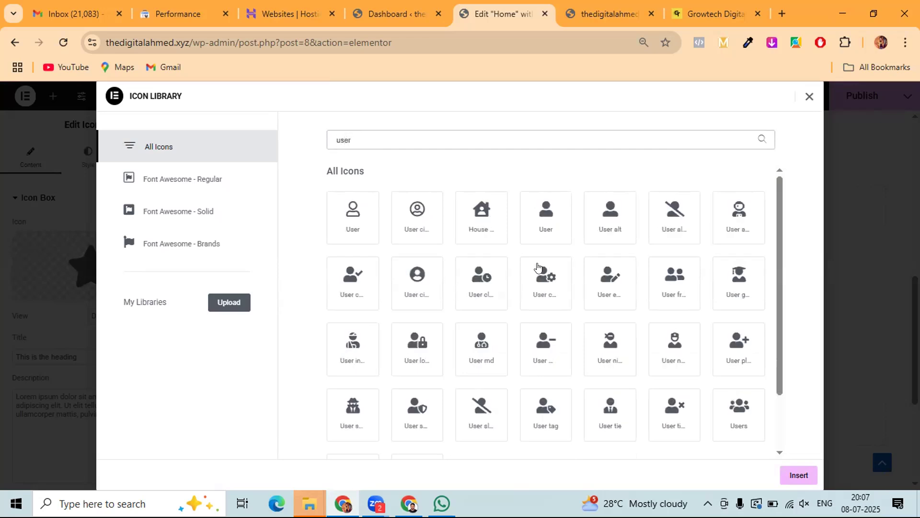
scroll(542, 267, "down", 2)
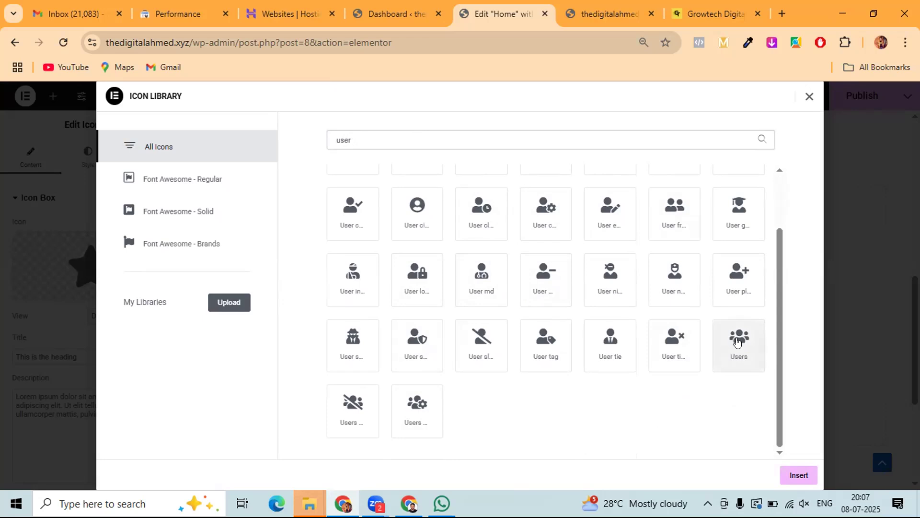
scroll(737, 341, "up", 2)
scroll(738, 341, "down", 2)
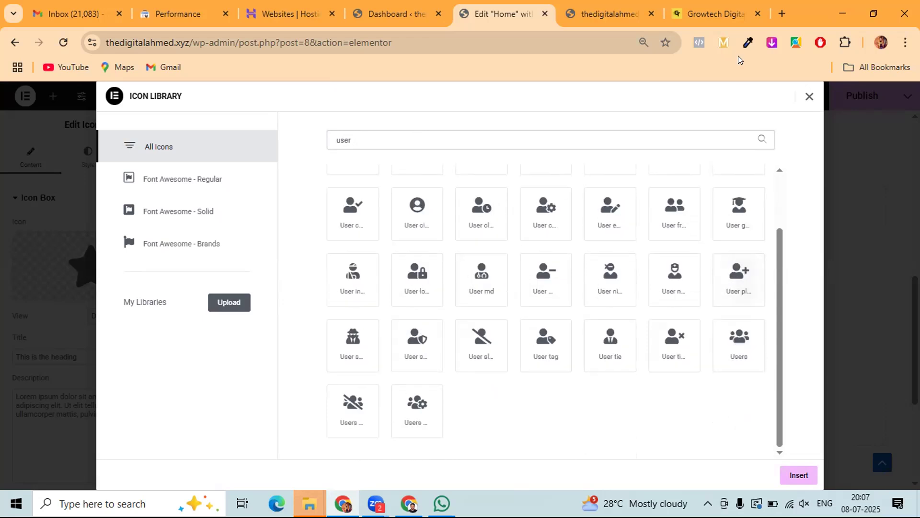
left_click(726, 16)
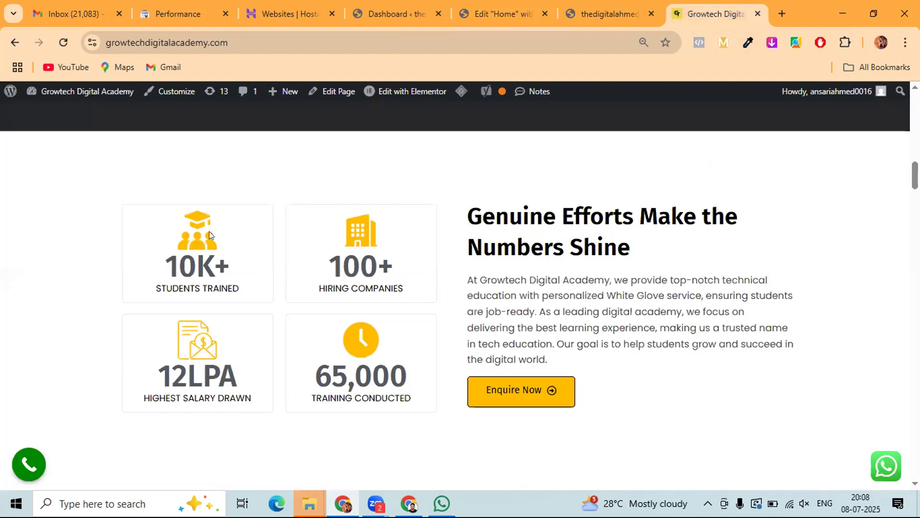
left_click(496, 9)
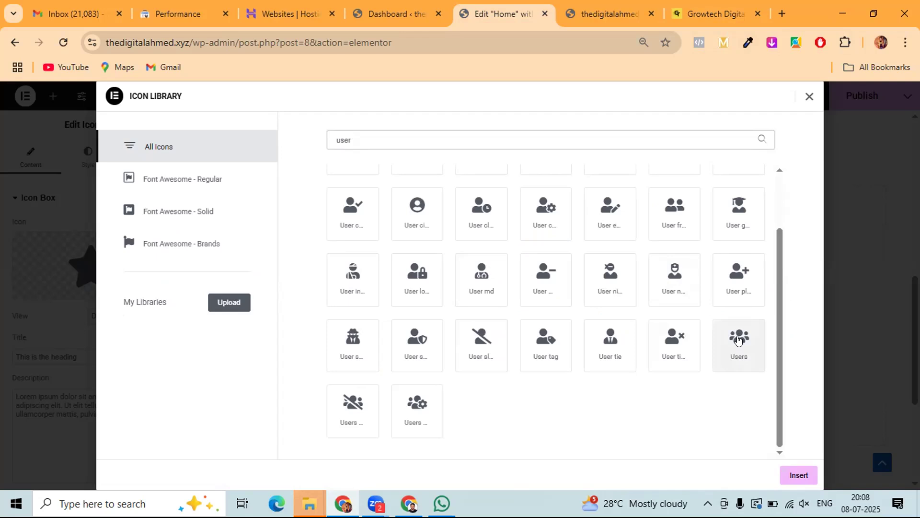
left_click(738, 339)
left_click(798, 474)
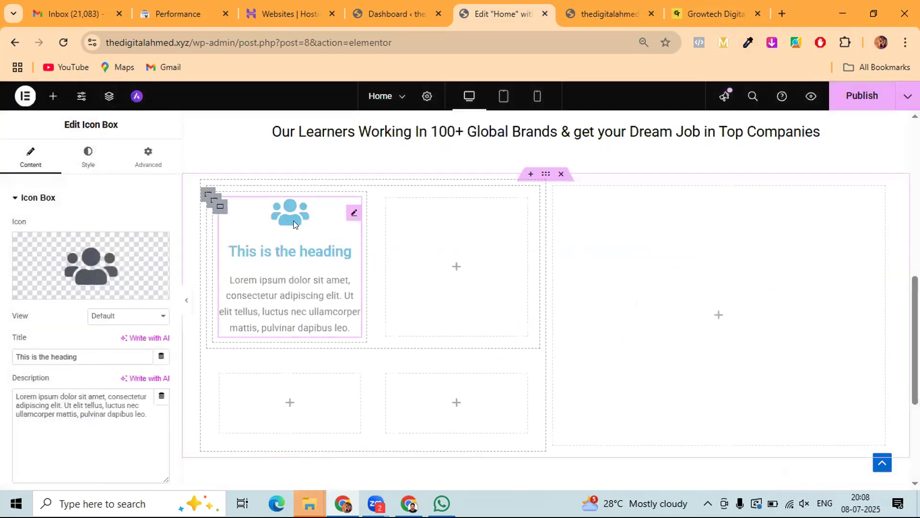
- Check the first statistic on the reference site and set the Icon Box title to "100k+"
left_click(702, 13)
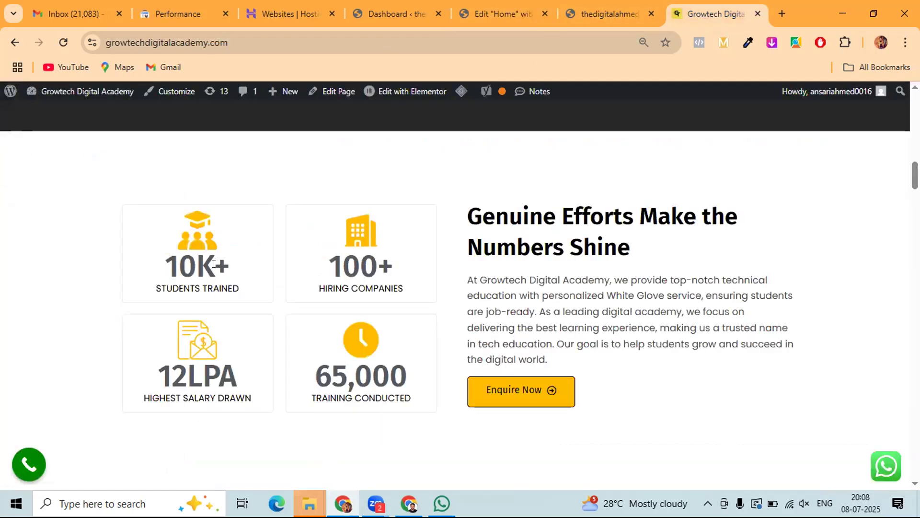
left_click(484, 10)
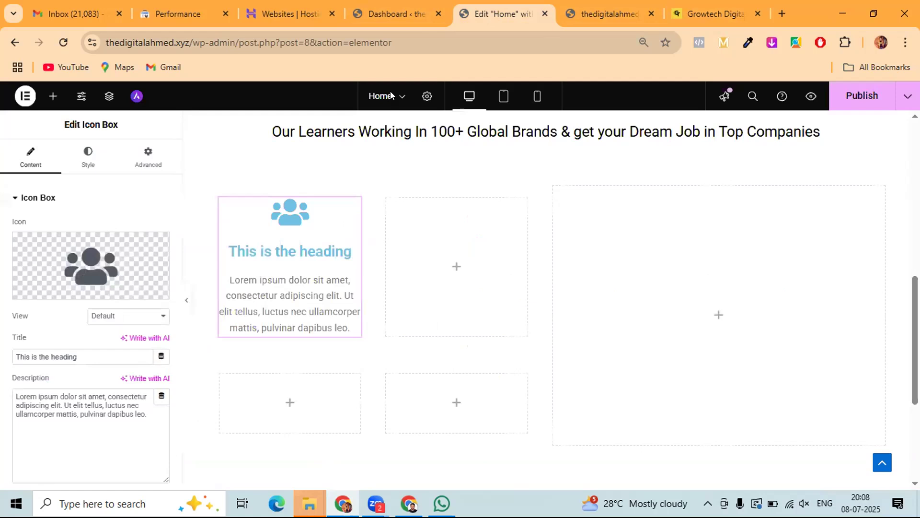
left_click_drag(90, 352, 24, 343)
left_click(229, 257)
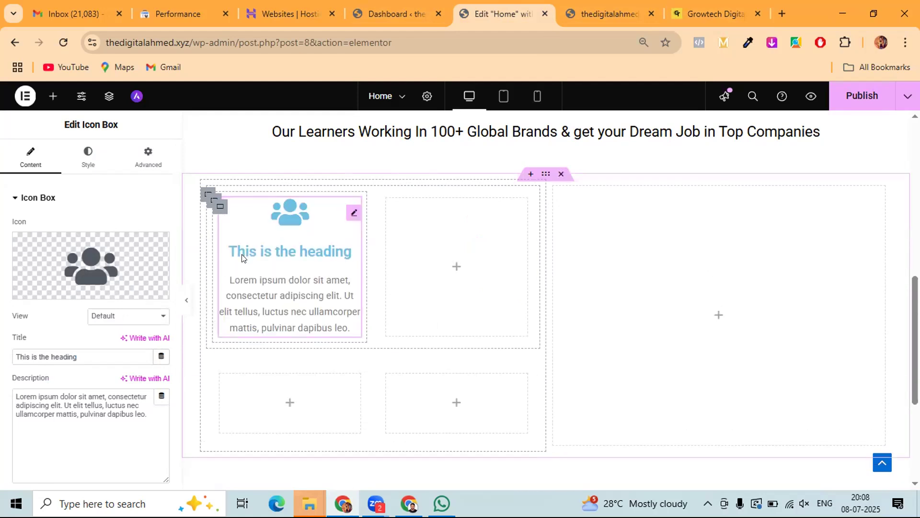
left_click_drag(79, 356, 7, 355)
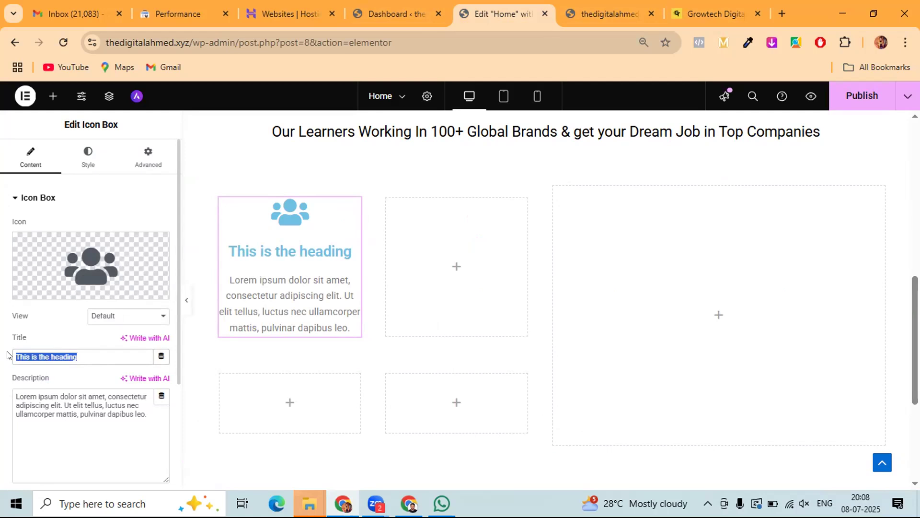
type("100k")
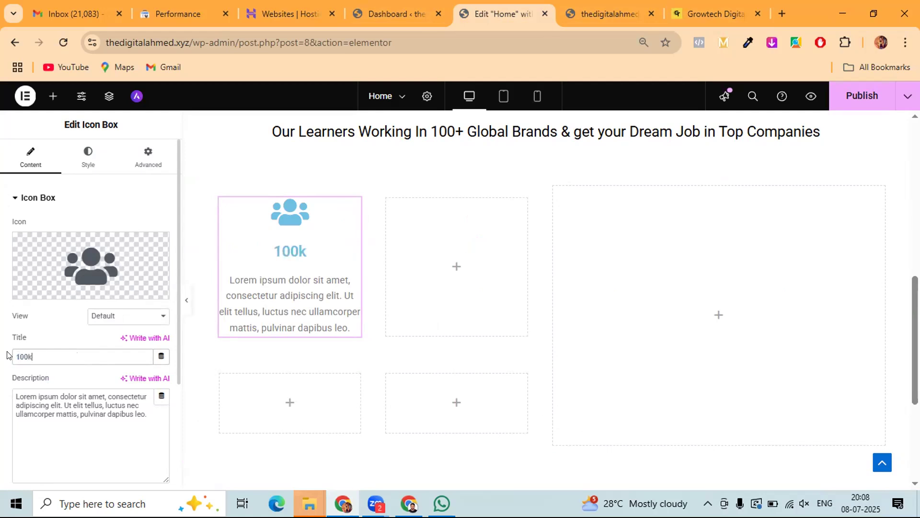
type("+")
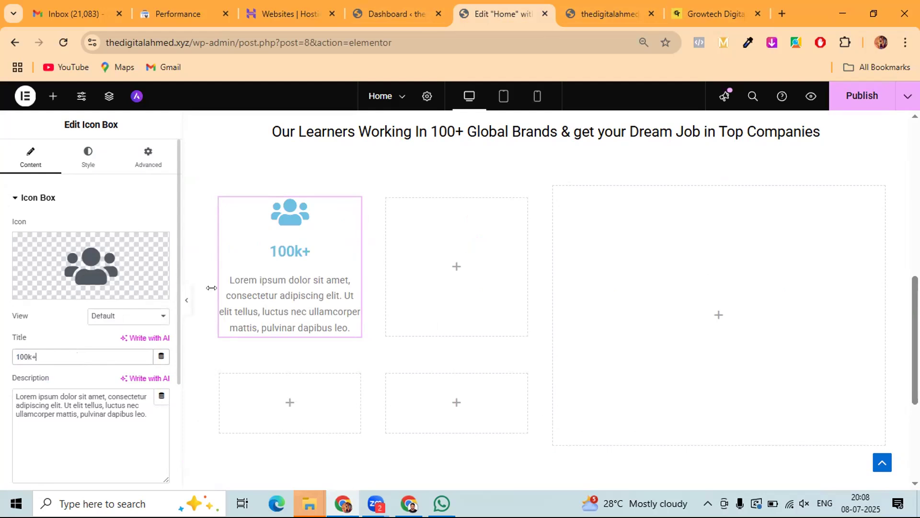
- Correct the Icon Box title to "10k+" and compare it with the first statistic on the reference site
left_click(19, 356)
key("BackSpace")
left_click(705, 13)
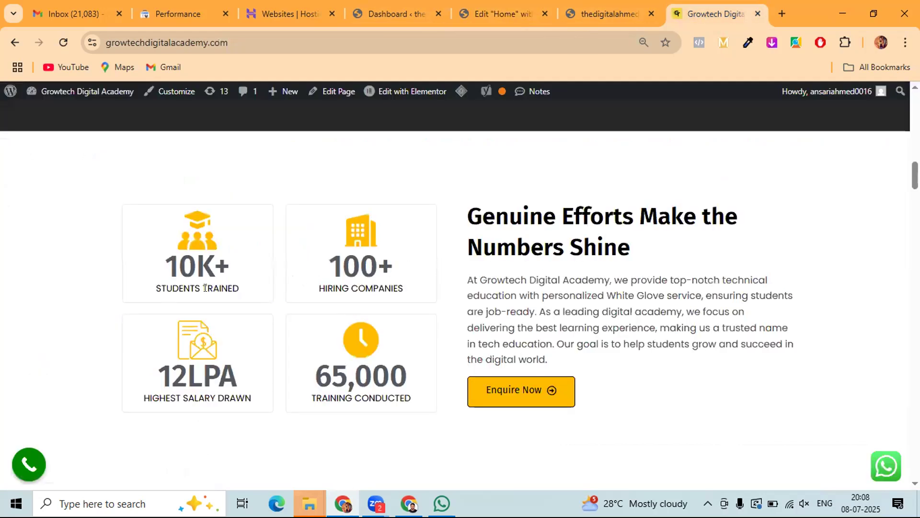
left_click(502, 11)
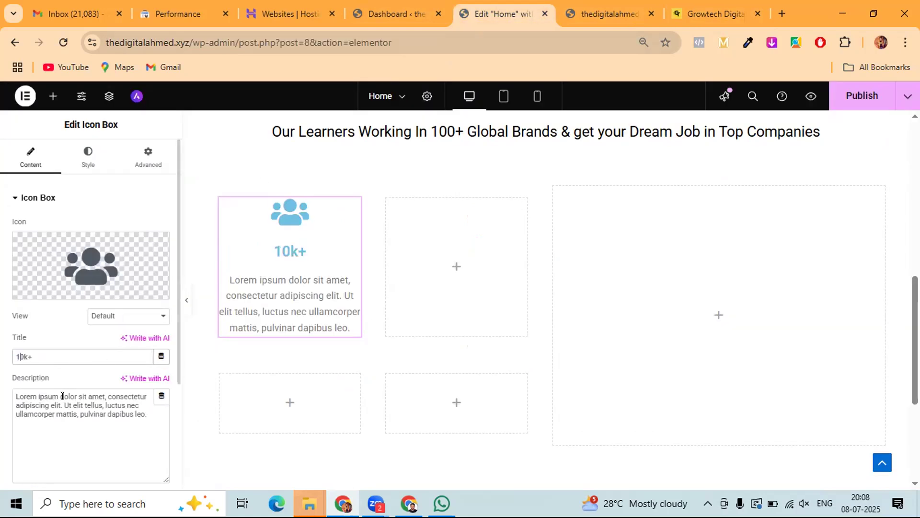
- Replace the Icon Box's placeholder description with "STUDENTS TRAINED", checking the wording against the reference site
key("ctrl+a")
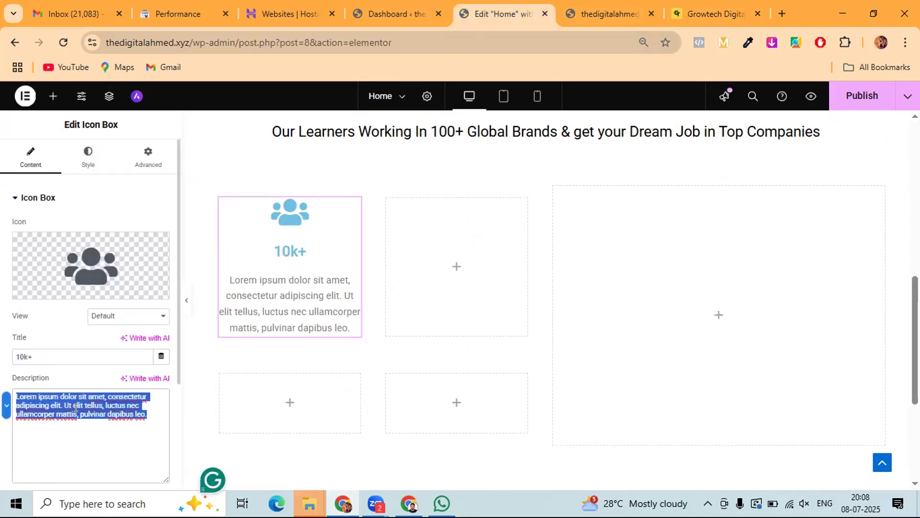
type("1000")
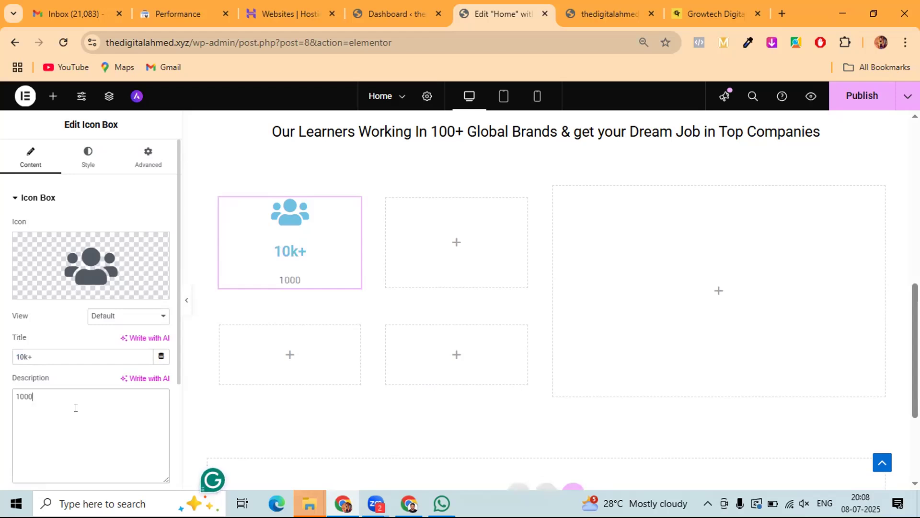
left_click(716, 13)
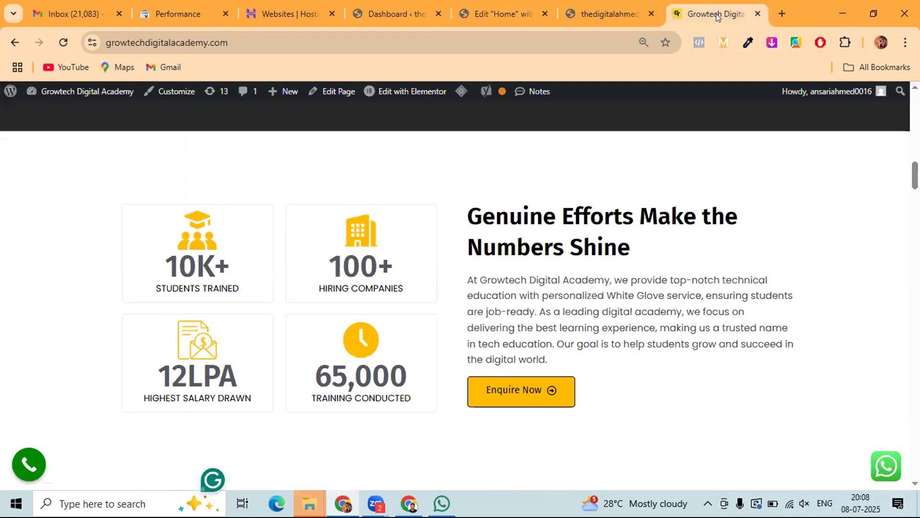
left_click(487, 13)
key("BackSpace")
key("BackSpace")
key("BackSpace")
key("BackSpace")
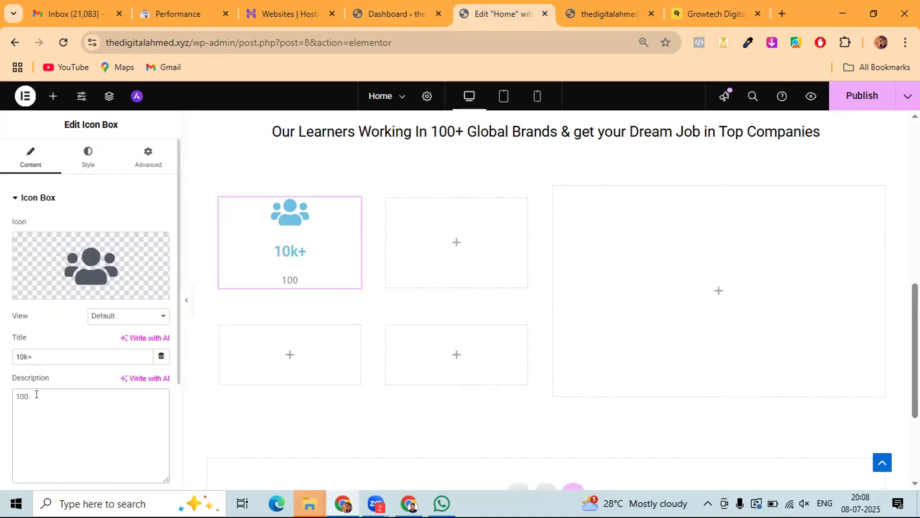
type("STUDENTS TRAINED")
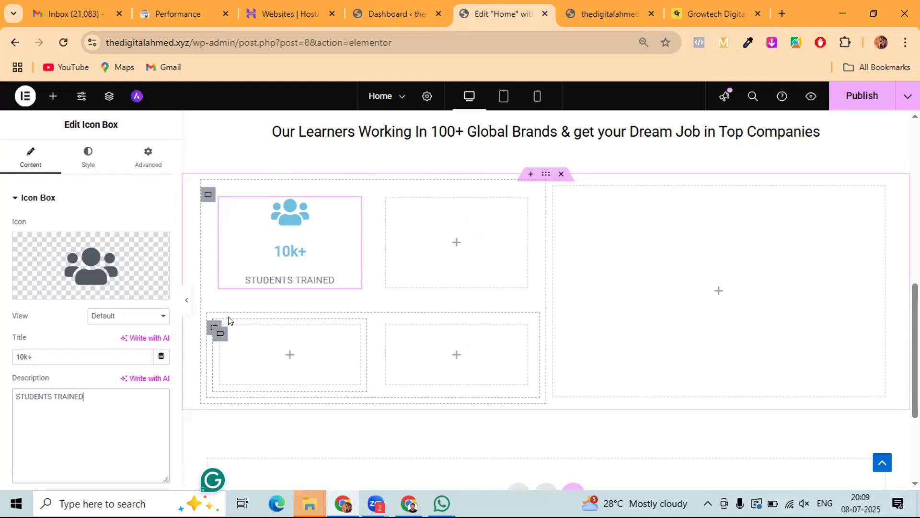
left_click(717, 5)
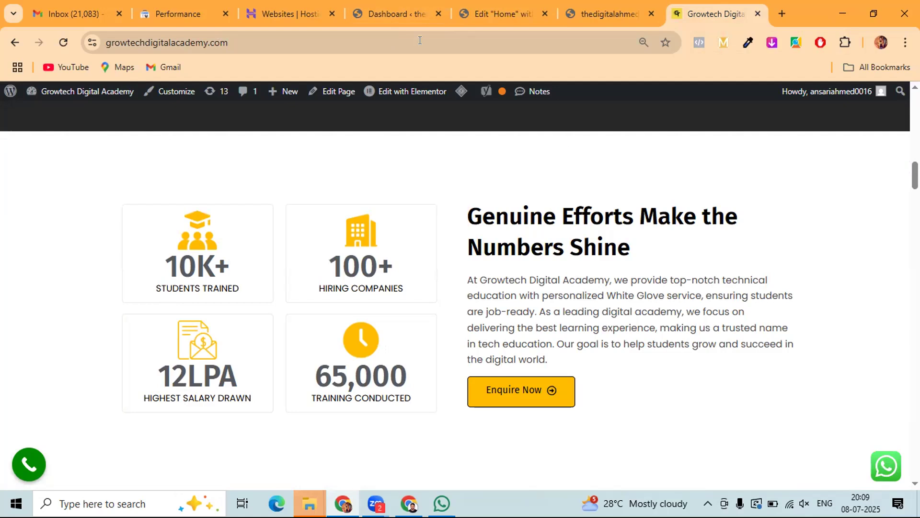
left_click(488, 10)
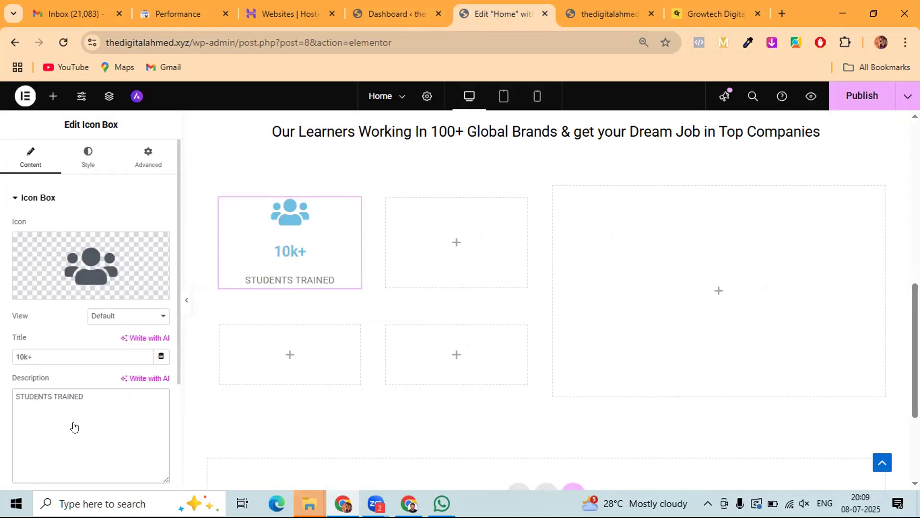
- Set the Icon Box's icon spacing to 0 px and its content spacing to 4 px
left_click(78, 405)
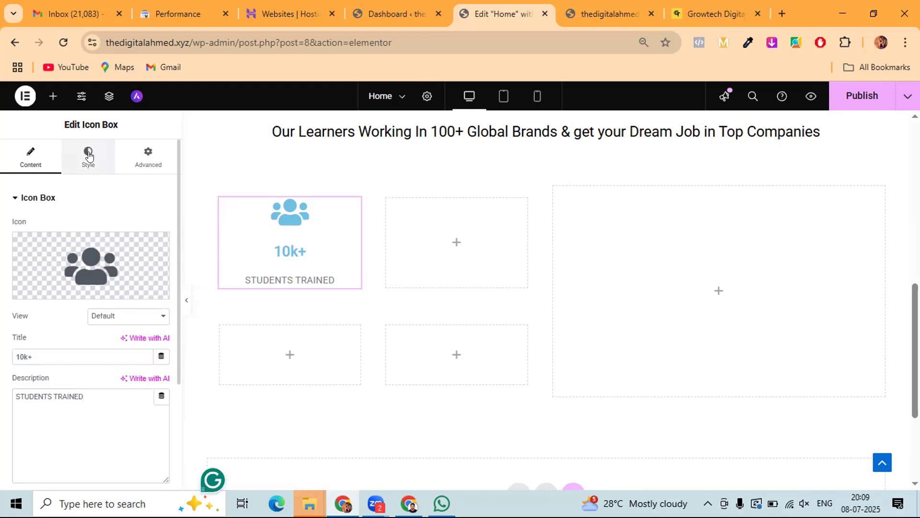
left_click(88, 155)
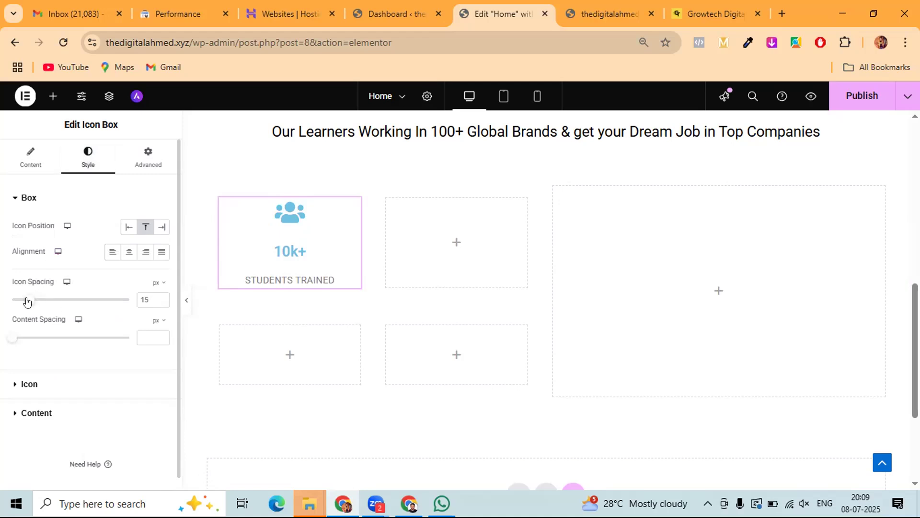
left_click_drag(27, 301, 3, 286)
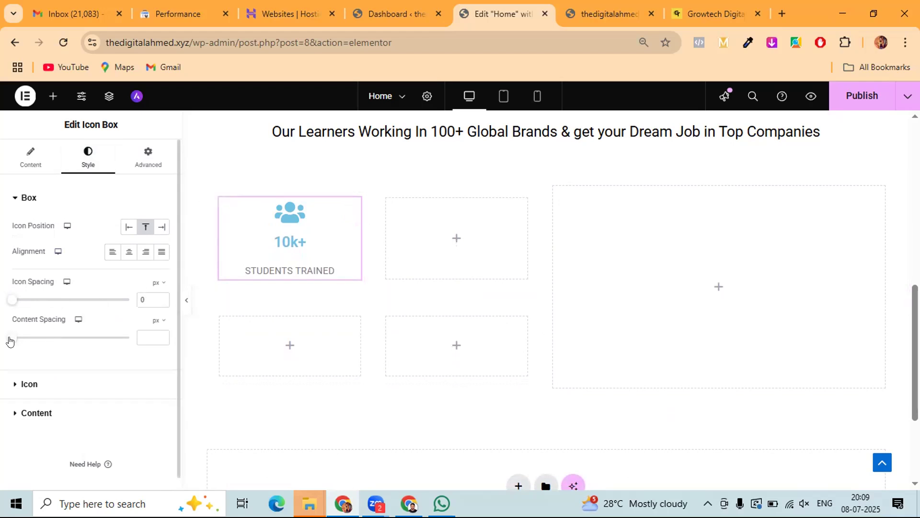
left_click_drag(10, 341, 15, 311)
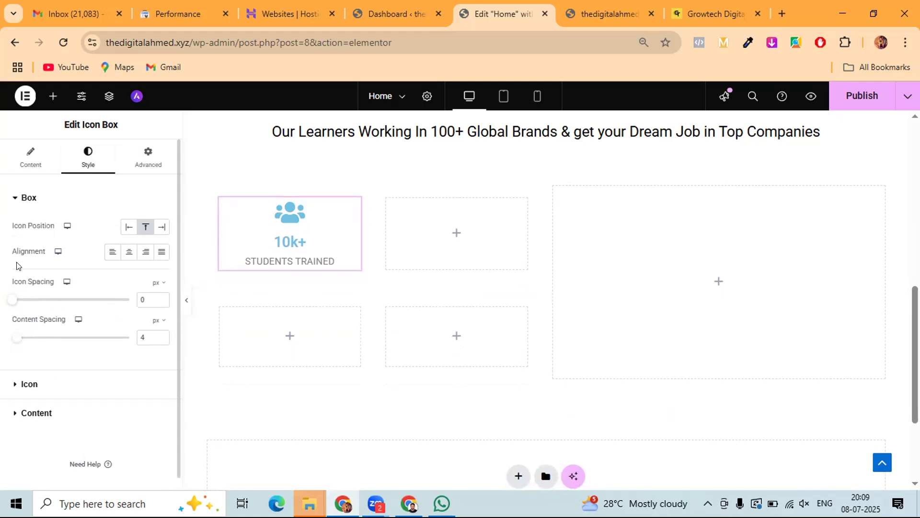
- Color the Users icon with the global Orange and set its size to 65 px
scroll(19, 381, "down", 1)
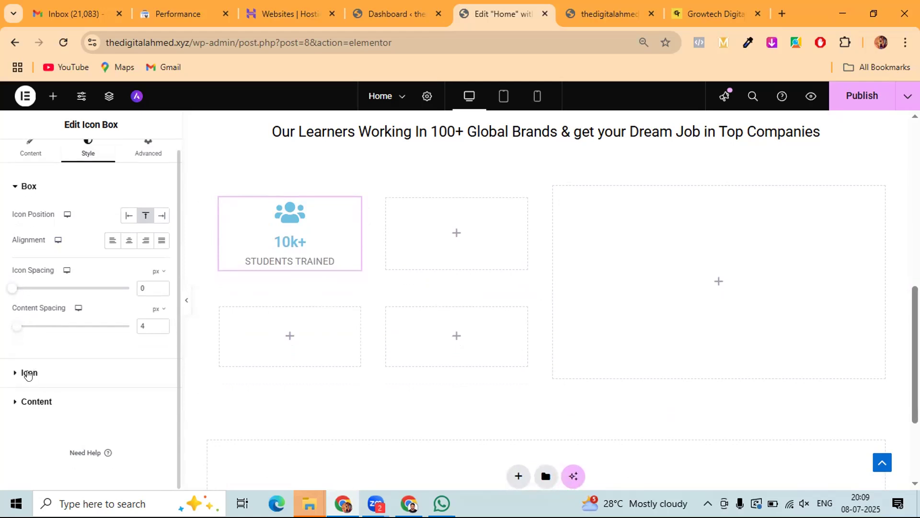
left_click(40, 366)
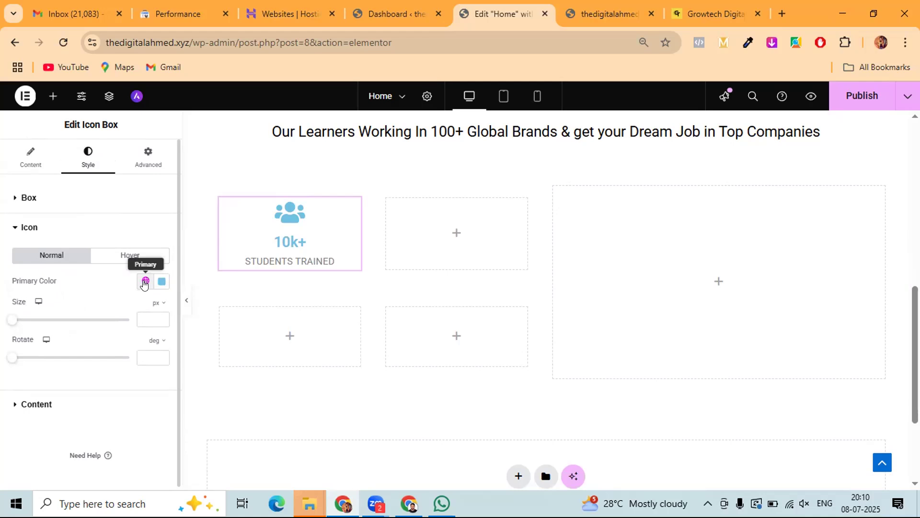
left_click(144, 281)
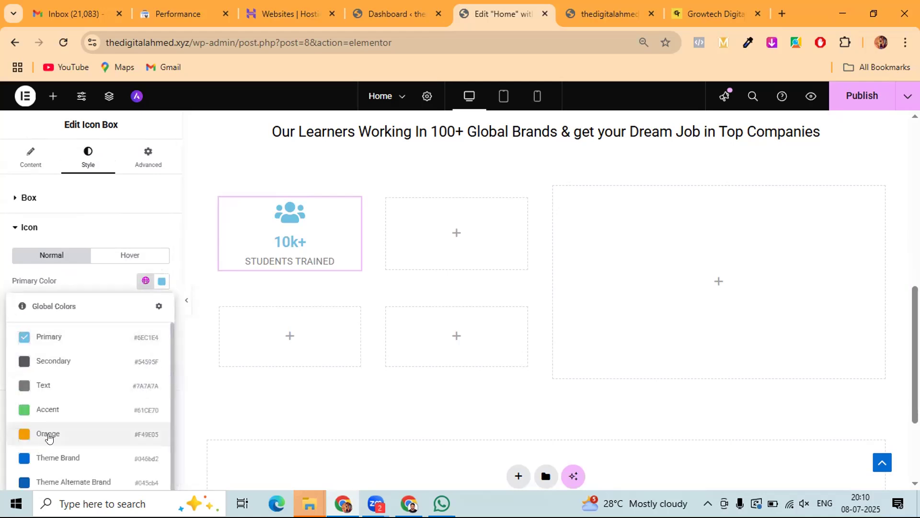
left_click(49, 435)
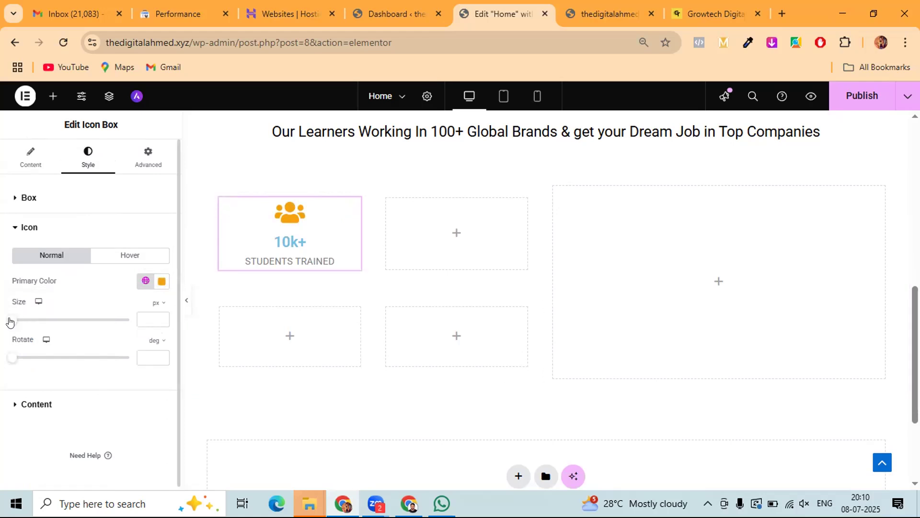
left_click_drag(10, 321, 35, 323)
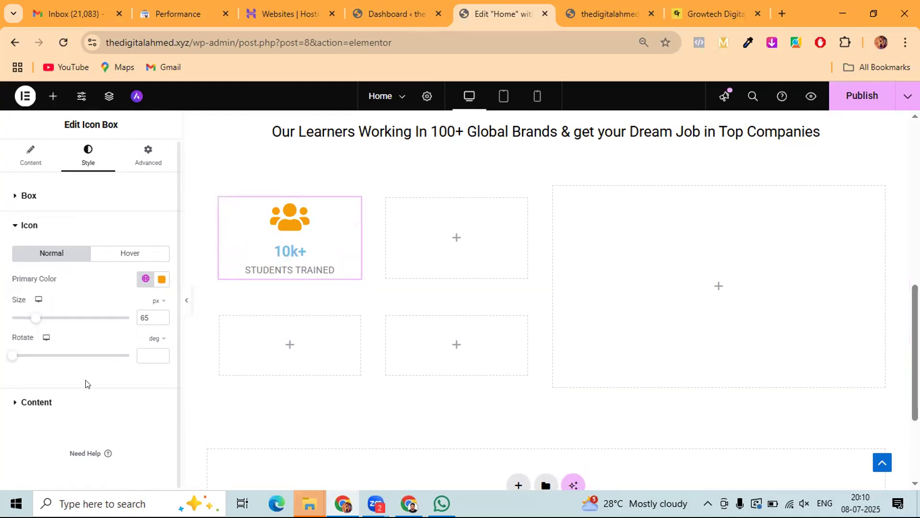
- Examine the title's style options and the matching title field in the Icon Box's content
left_click(29, 403)
scroll(56, 288, "down", 1)
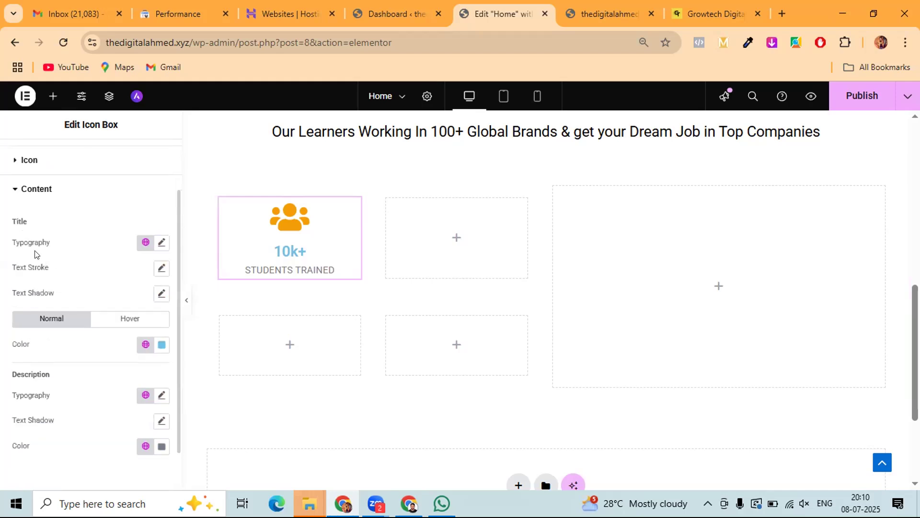
double_click(30, 221)
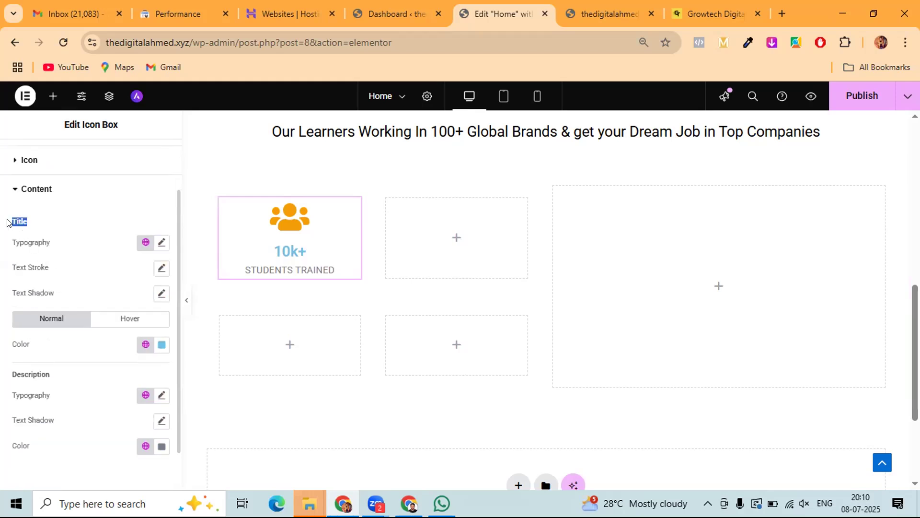
left_click(41, 204)
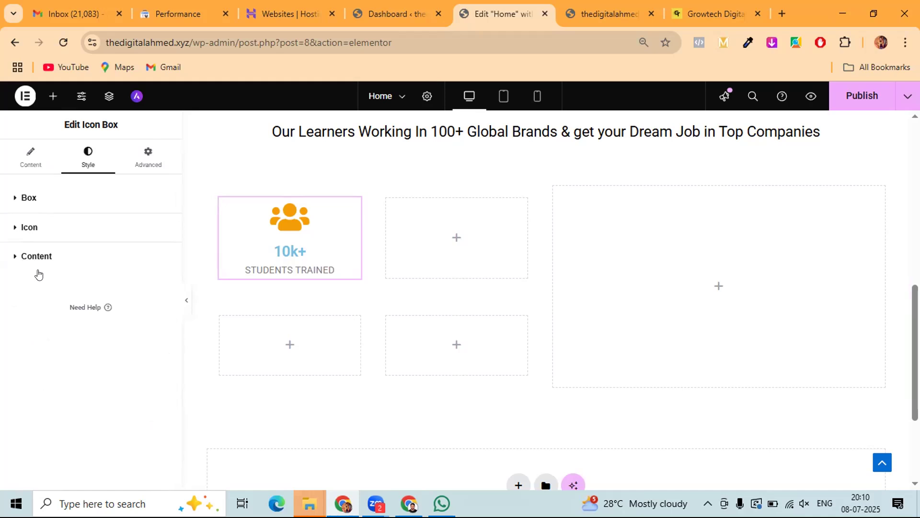
left_click(287, 258)
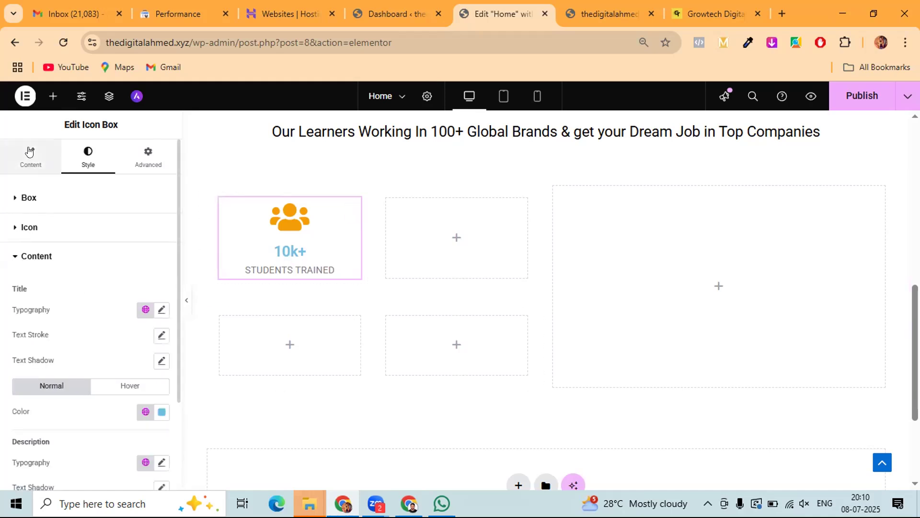
left_click(30, 158)
left_click_drag(31, 337, 6, 338)
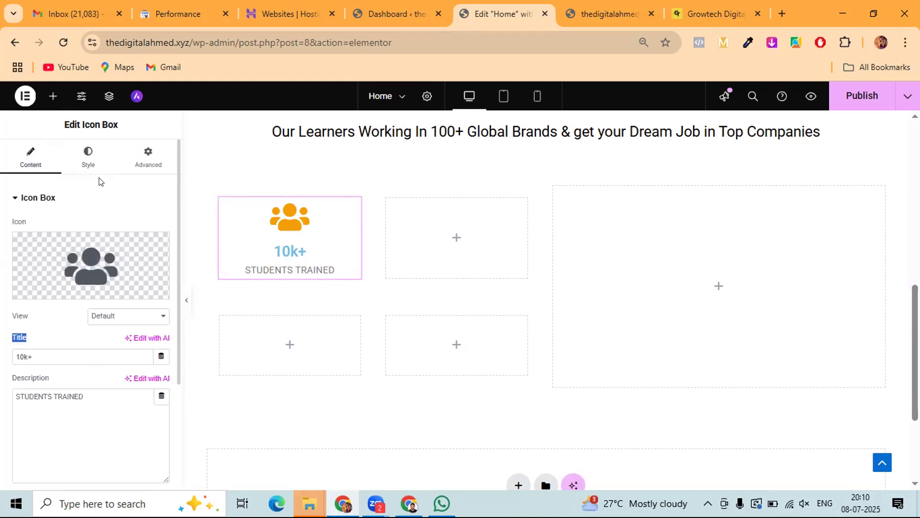
- Set the Icon Box title's font size to 56 px and compare it with the statistic on the reference site
left_click(86, 159)
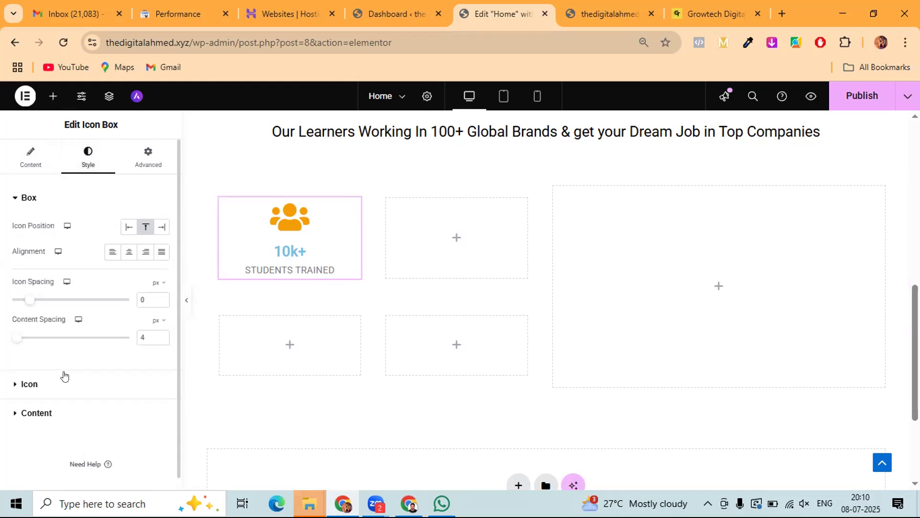
left_click(37, 413)
scroll(69, 362, "down", 3)
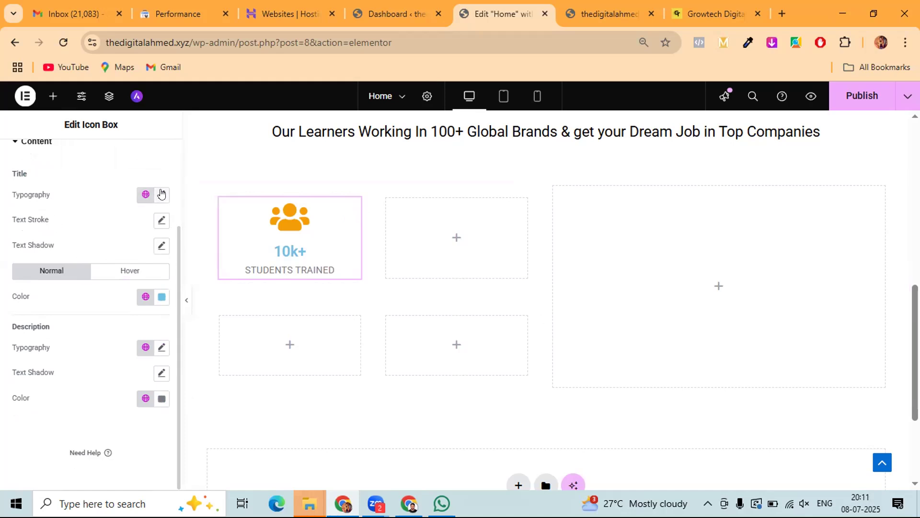
left_click(161, 194)
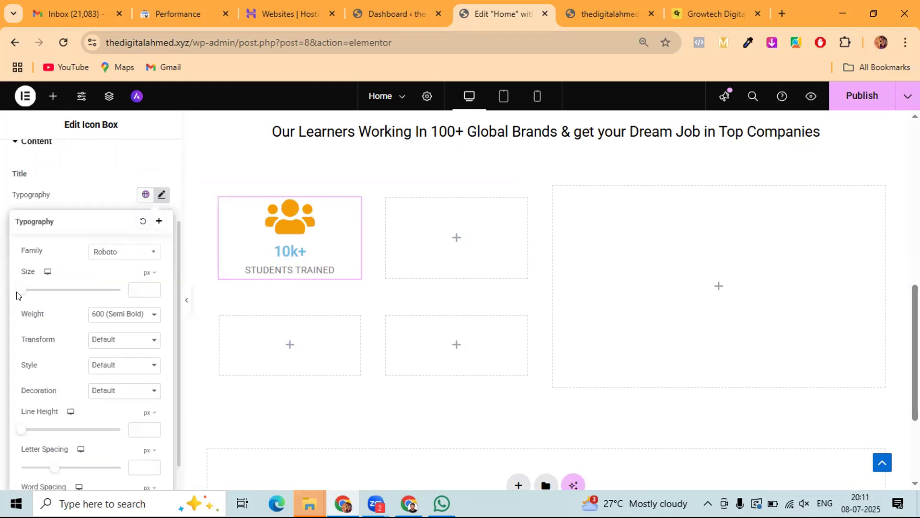
left_click_drag(18, 291, 42, 290)
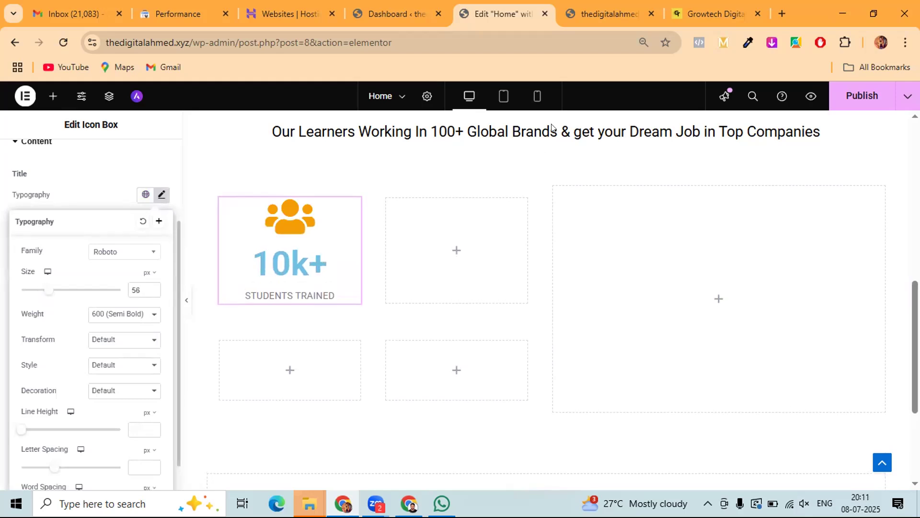
left_click(704, 12)
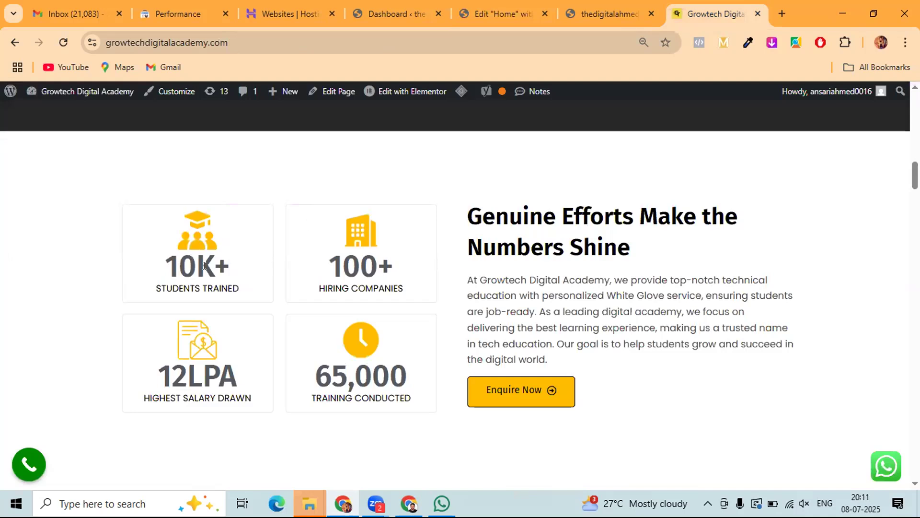
left_click(486, 19)
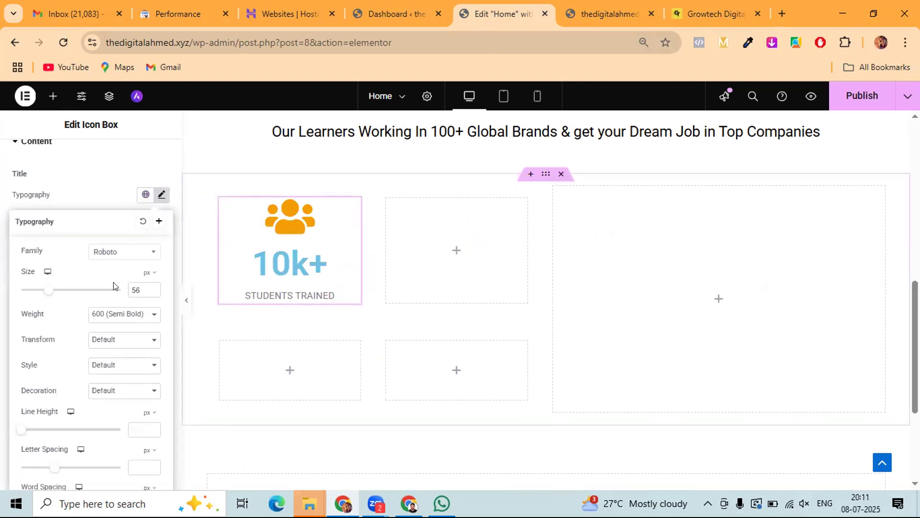
- Set the title's font weight to 800 (Extra Bold) and its text transform to Uppercase after trying Capitalize
left_click(128, 316)
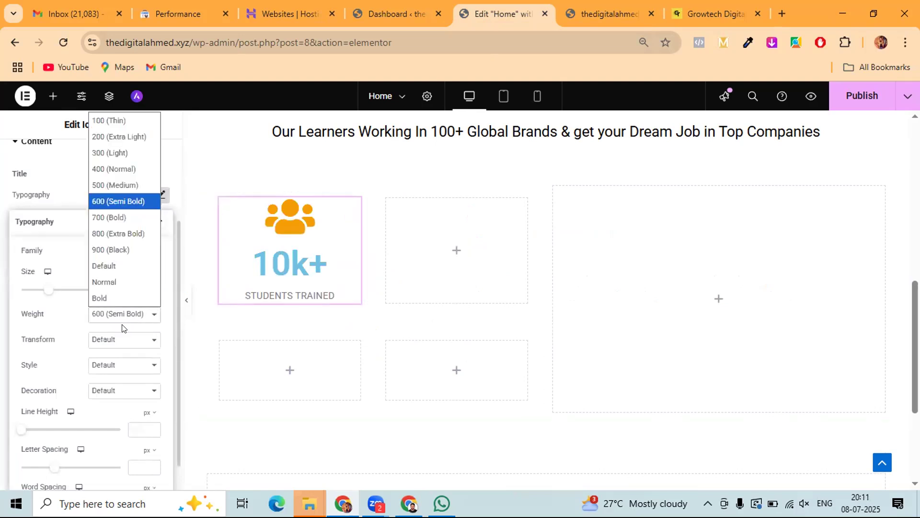
left_click(125, 234)
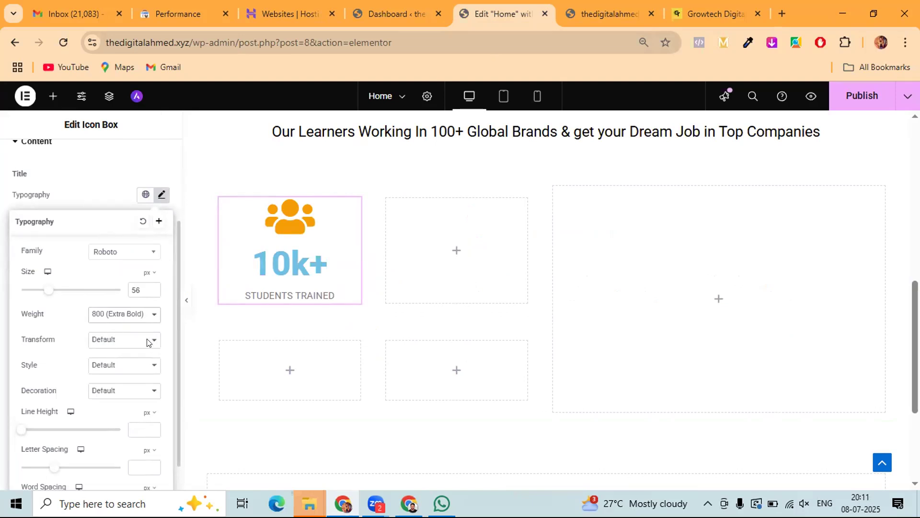
left_click(126, 341)
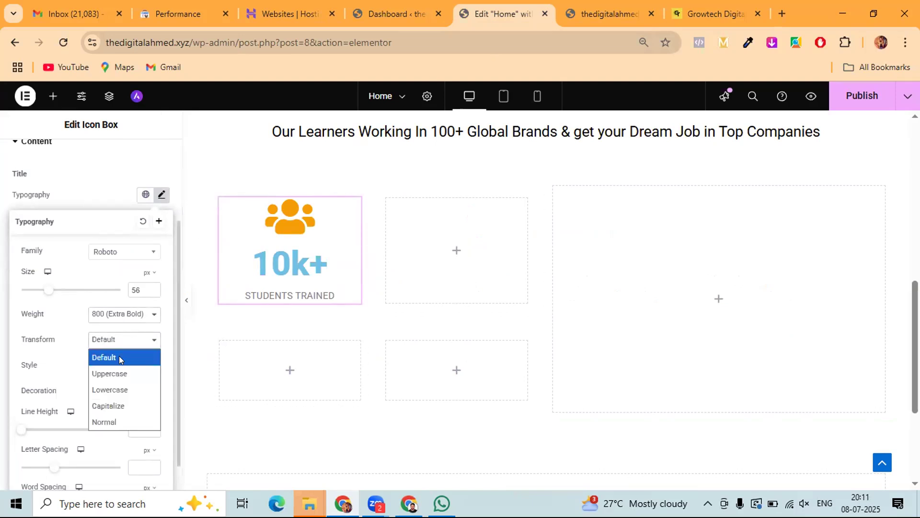
left_click(108, 404)
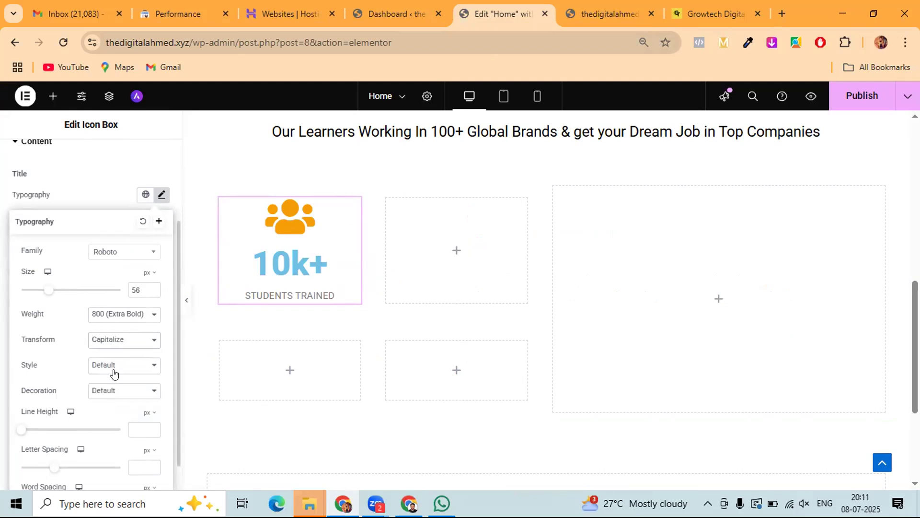
left_click(124, 340)
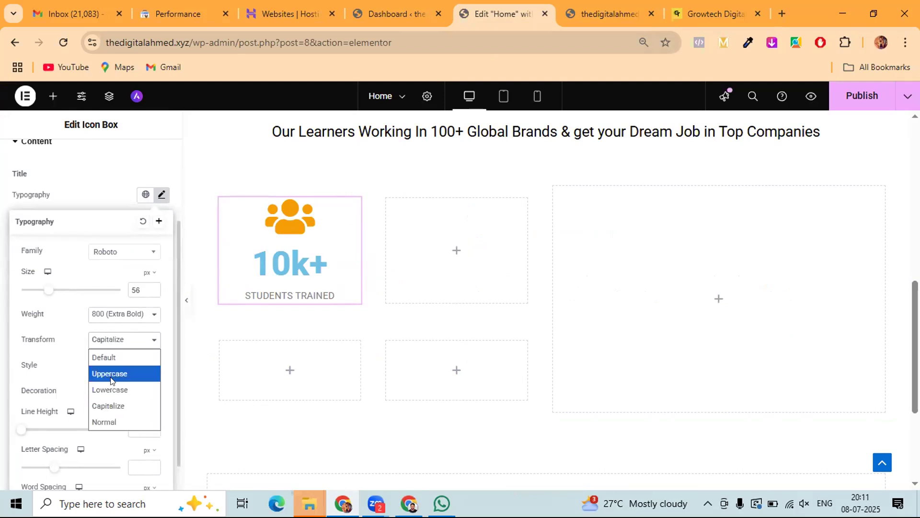
key("Escape")
left_click(119, 376)
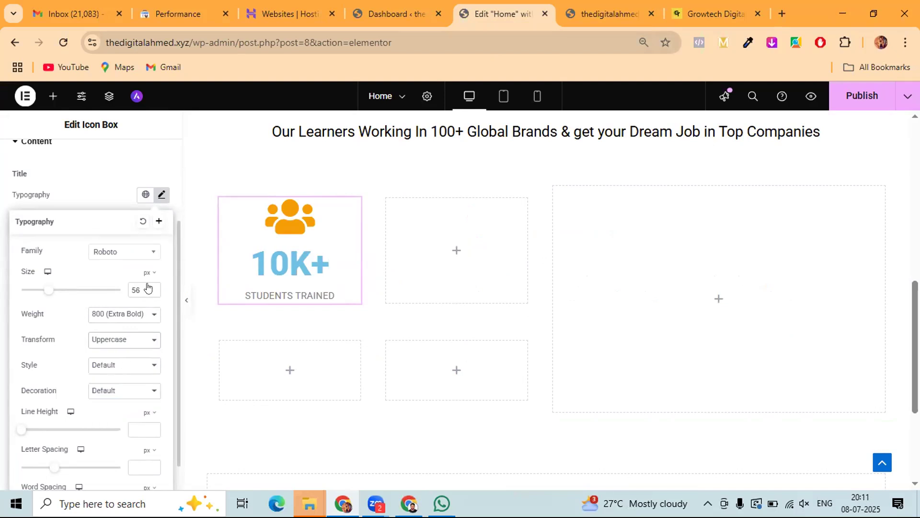
- Set the Icon Box title's normal color to a medium grey, about #848585
left_click(108, 203)
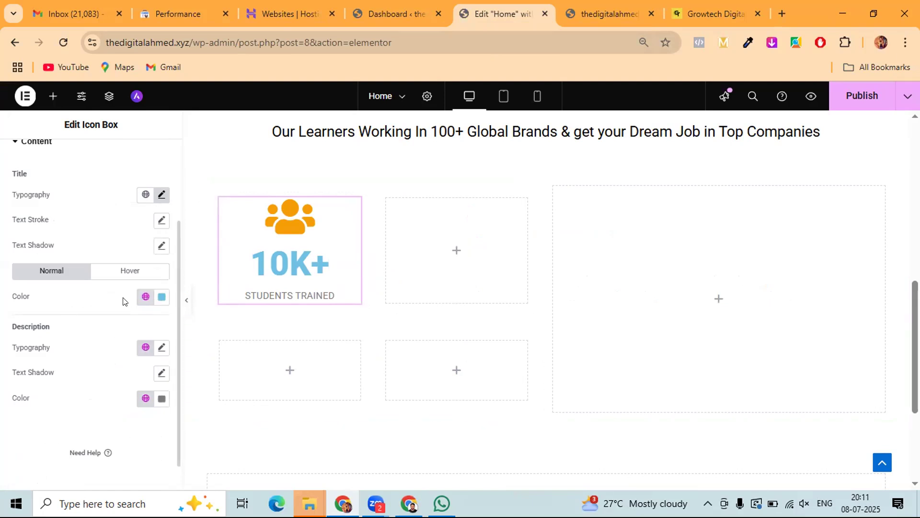
left_click(160, 301)
left_click_drag(164, 353, 87, 387)
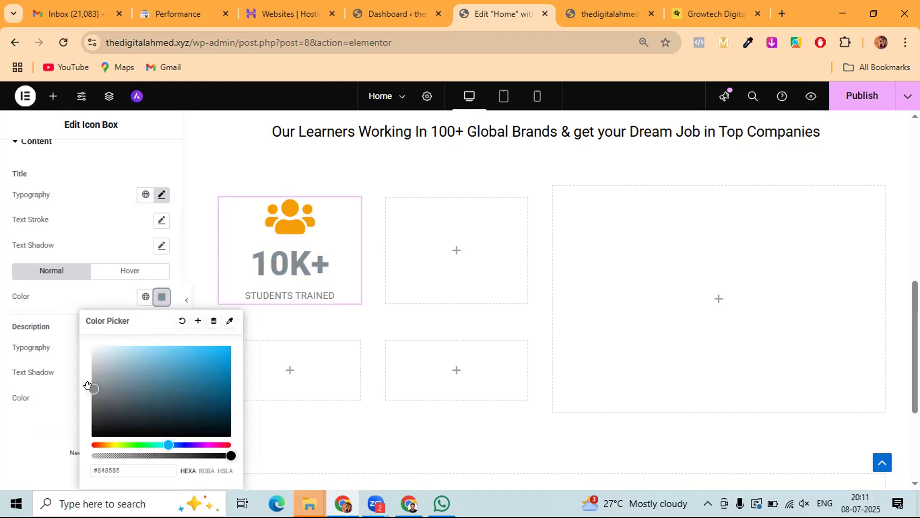
left_click(6, 437)
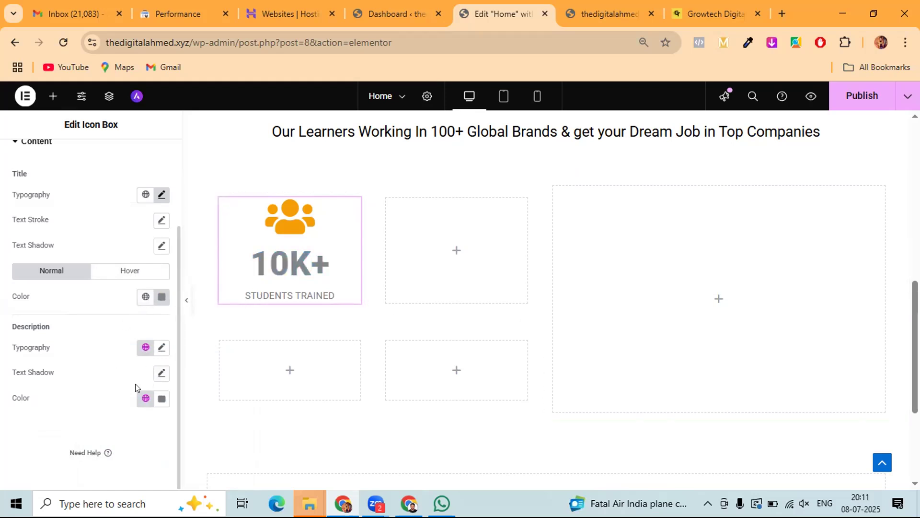
- Set the Icon Box description's color to black (#000000) and compare the box with the statistics on the reference site
left_click(161, 399)
left_click(199, 312)
left_click_drag(199, 312, 220, 334)
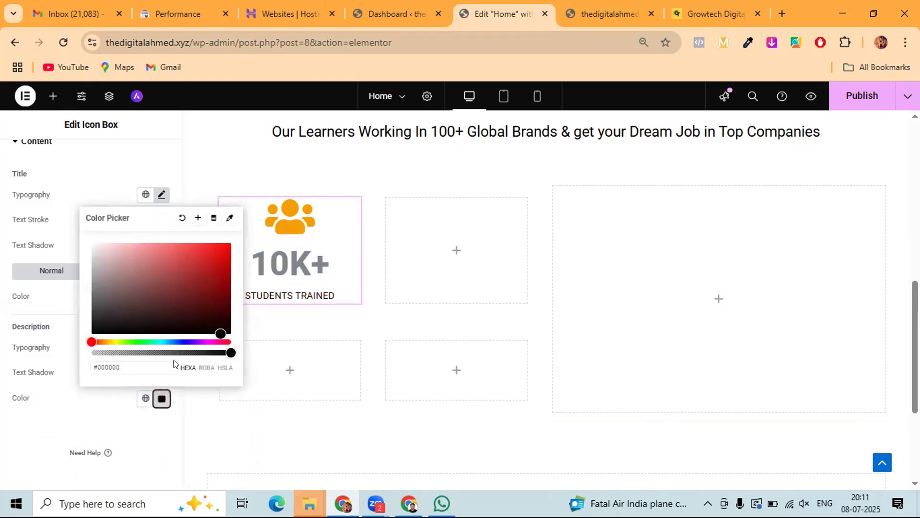
left_click(29, 427)
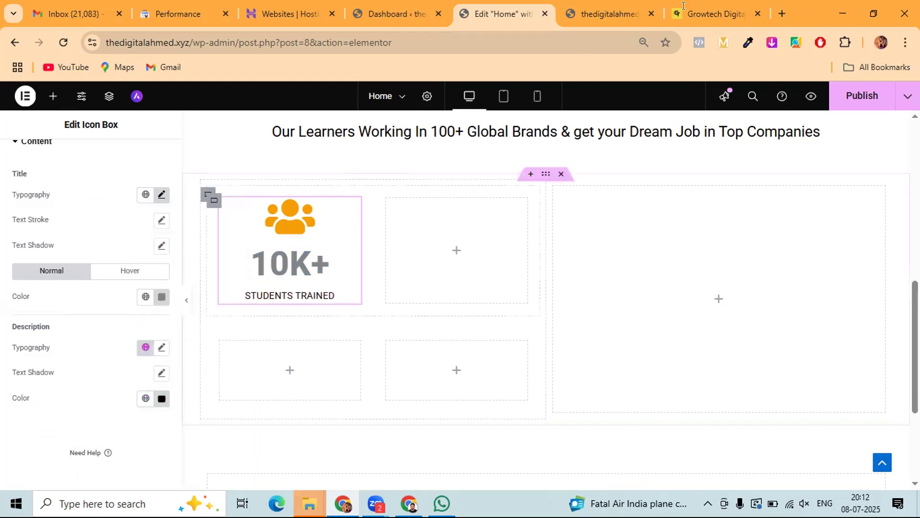
left_click(718, 15)
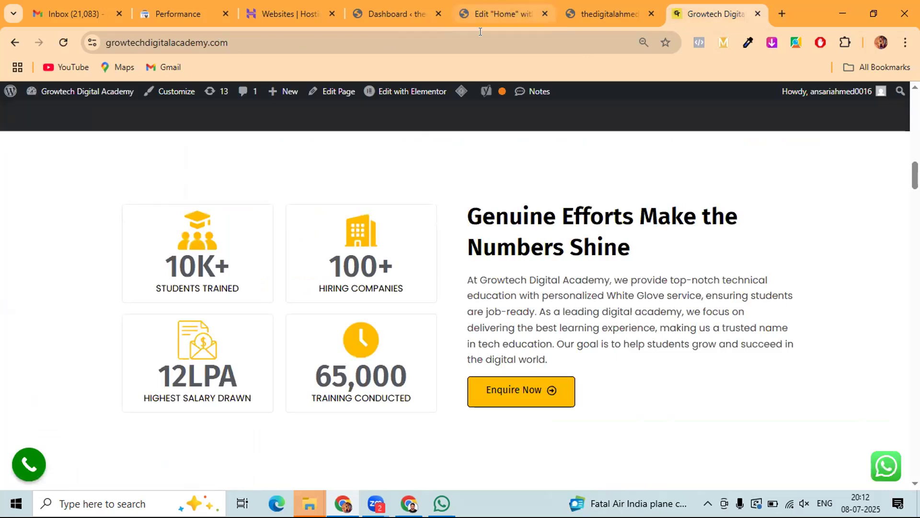
left_click(501, 5)
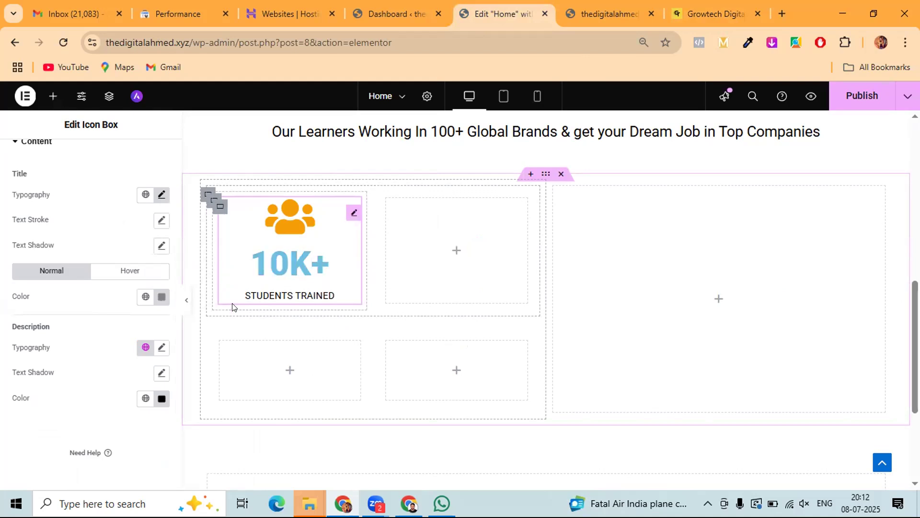
- Assign the global Theme Text color to the Icon Box title's hover state
left_click(129, 270)
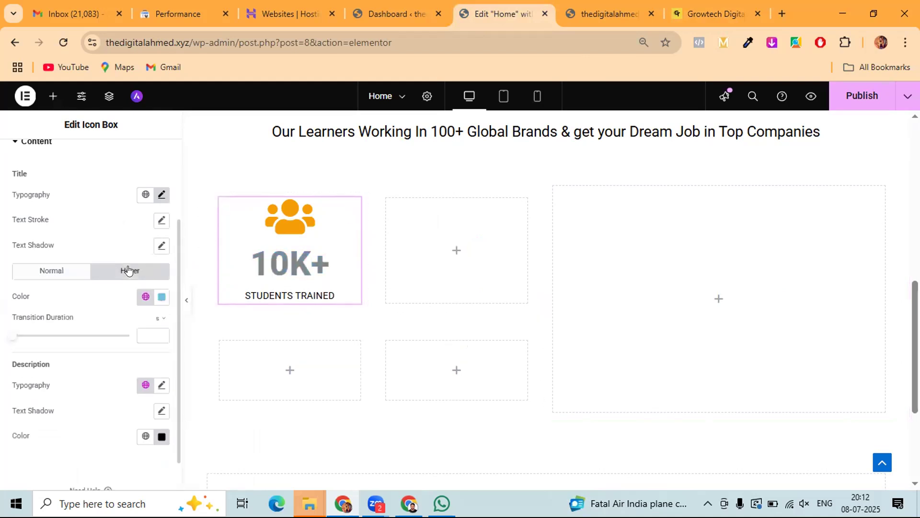
left_click(145, 296)
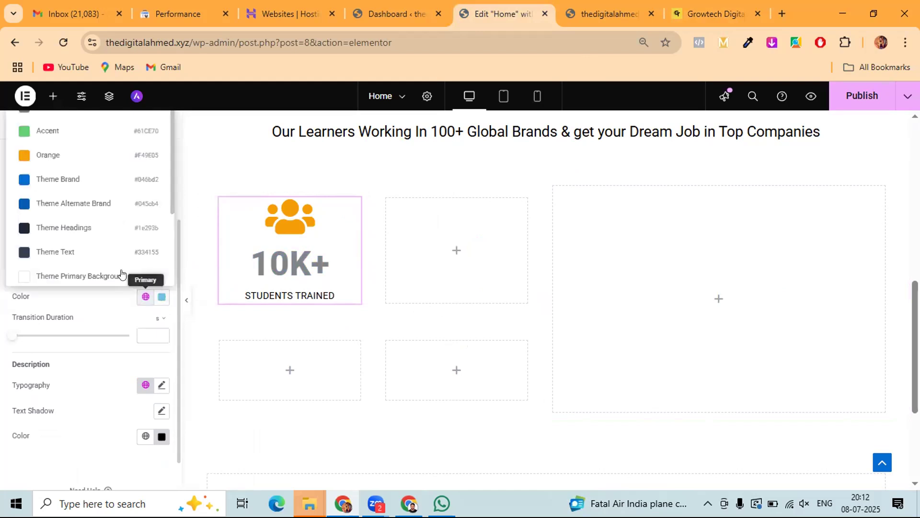
left_click(82, 246)
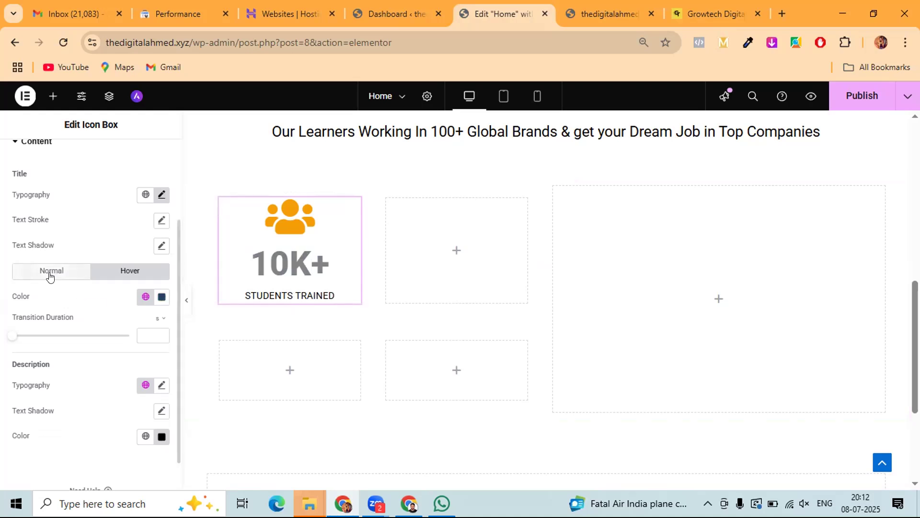
left_click(52, 271)
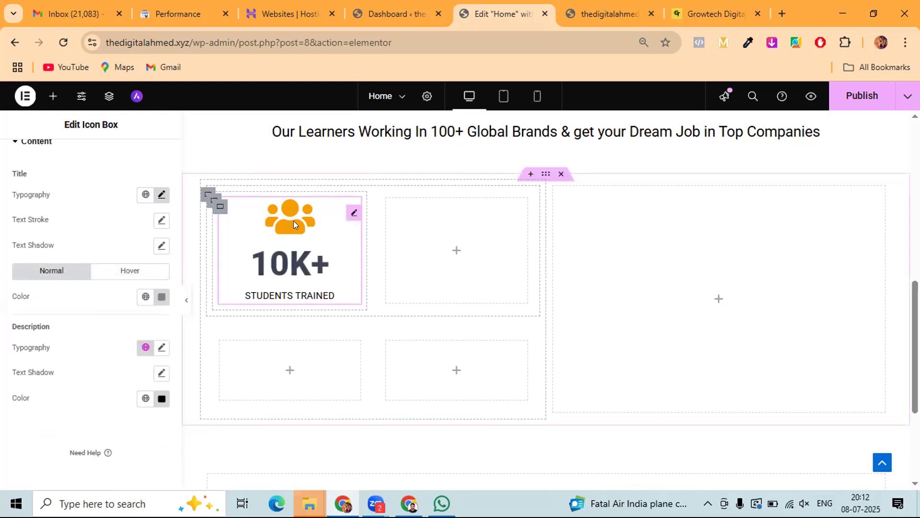
- Set the Icon Box's icon spacing and content spacing to 0 px
scroll(84, 277, "up", 2)
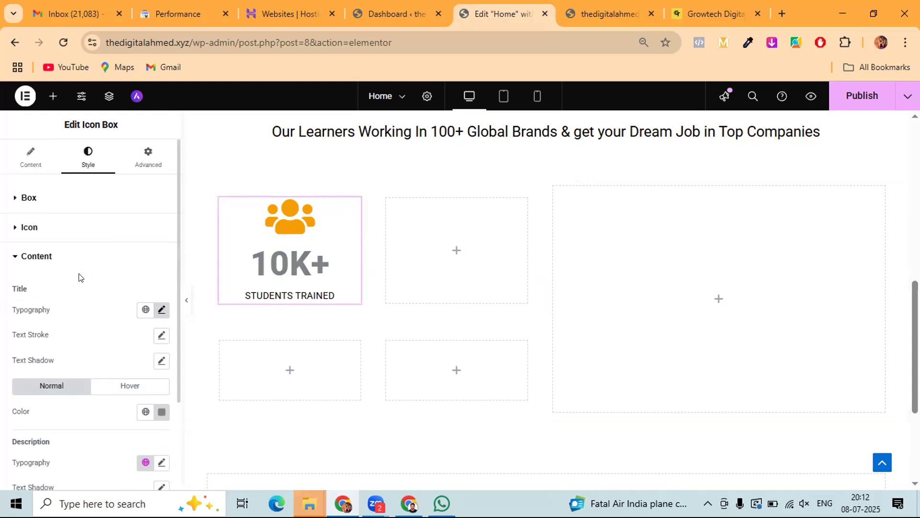
left_click(39, 192)
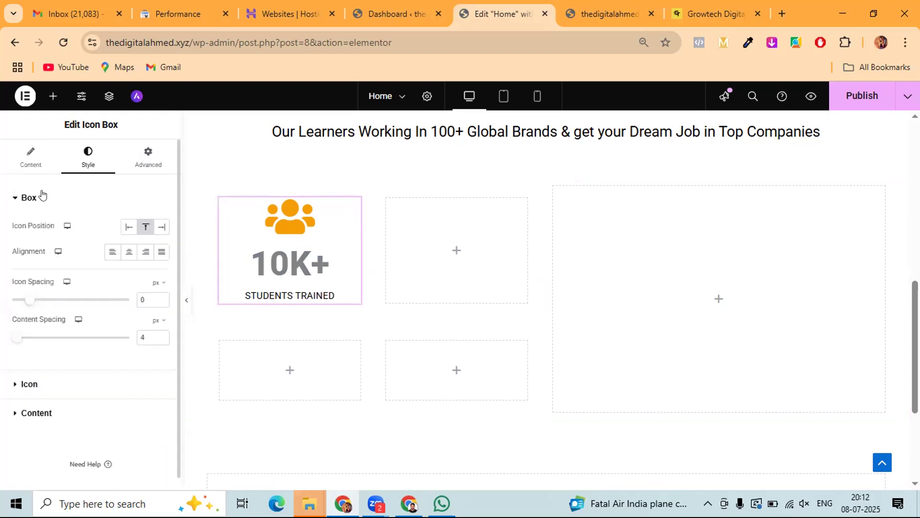
left_click_drag(29, 300, 3, 300)
mouse_move(17, 340)
left_mouse_down()
mouse_move(37, 339)
mouse_move(4, 333)
left_mouse_up()
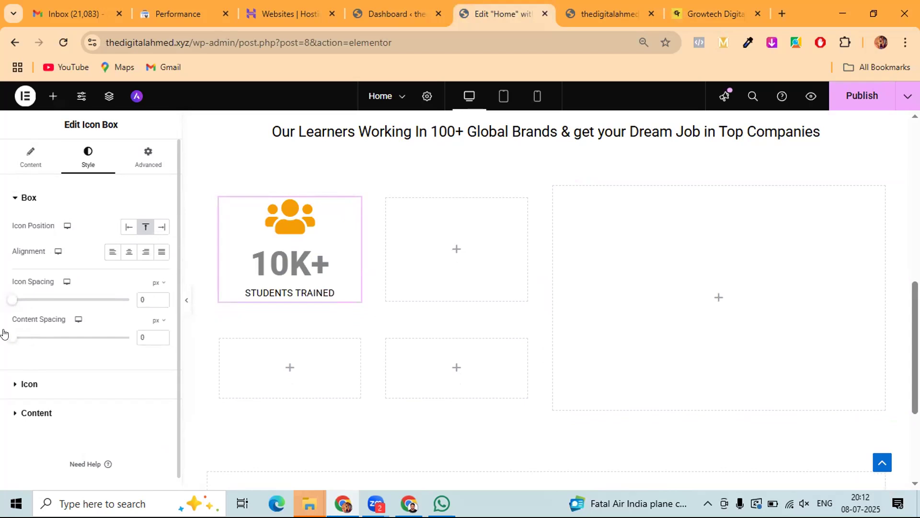
- Enlarge the Users icon in the Icon Box to 74 px
scroll(109, 297, "down", 1)
left_click(30, 373)
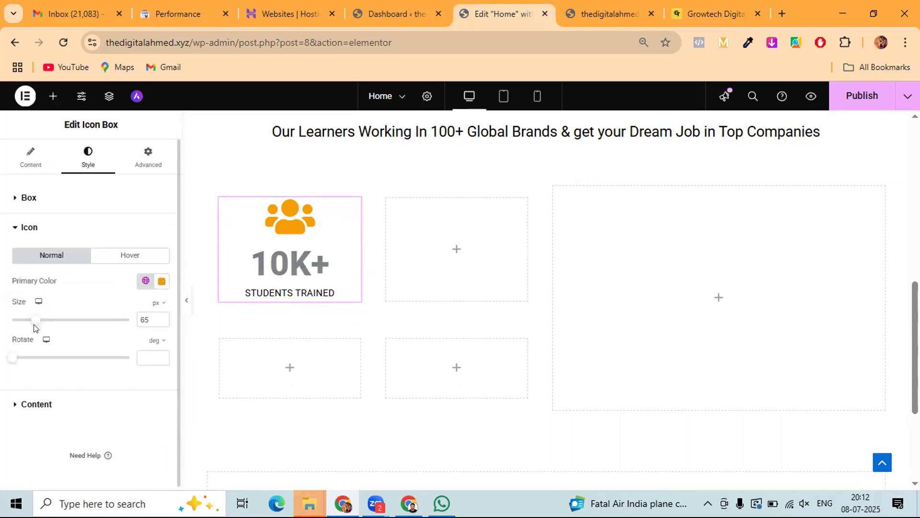
mouse_move(35, 319)
left_mouse_down()
mouse_move(21, 321)
mouse_move(36, 322)
left_mouse_up()
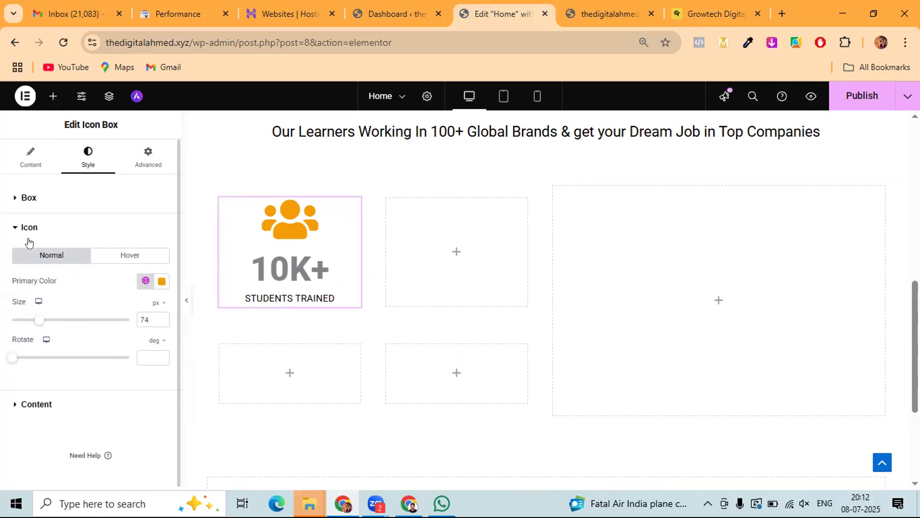
- Center-align the Icon Box and set its icon spacing to 0 px again
left_click(37, 229)
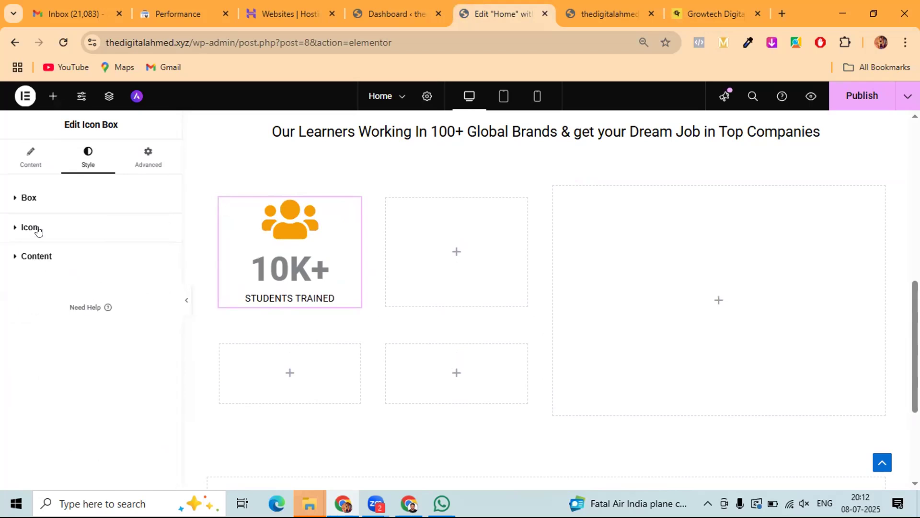
left_click(48, 258)
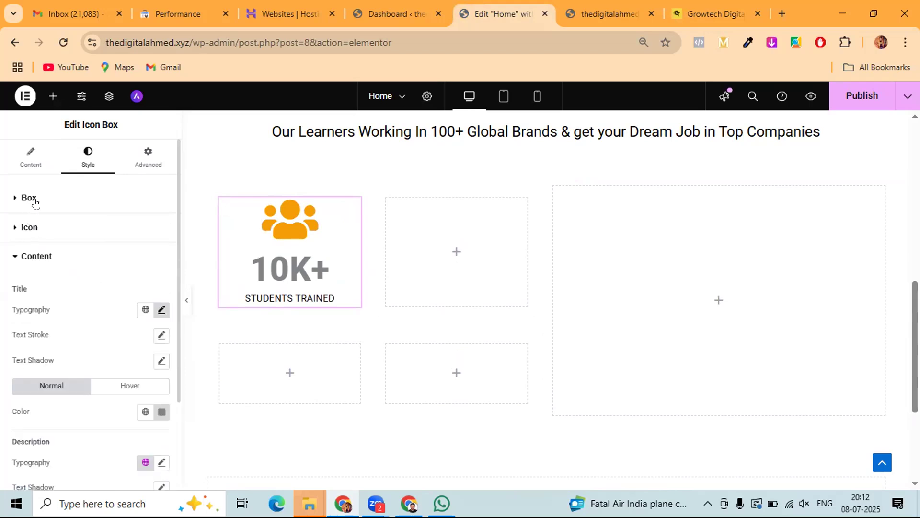
left_click(31, 199)
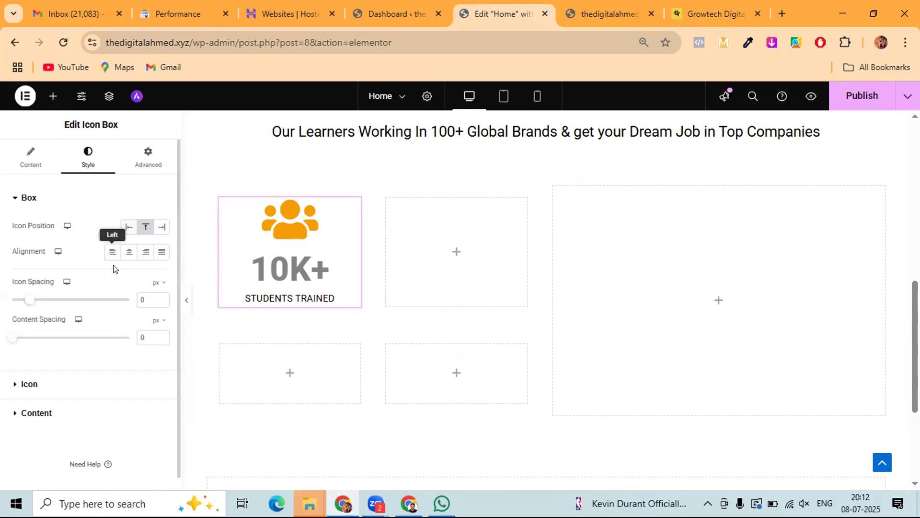
left_click(126, 254)
left_click_drag(27, 303, 6, 304)
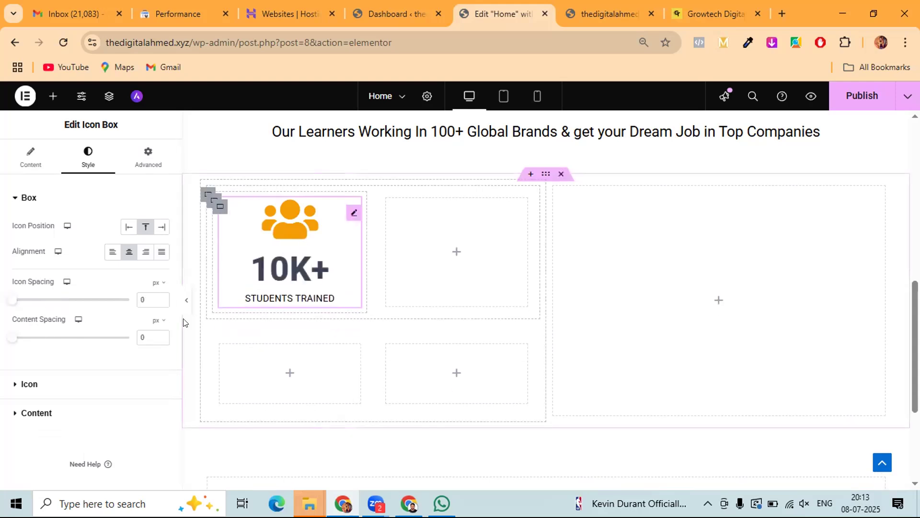
scroll(274, 318, "down", 1)
scroll(274, 317, "up", 1)
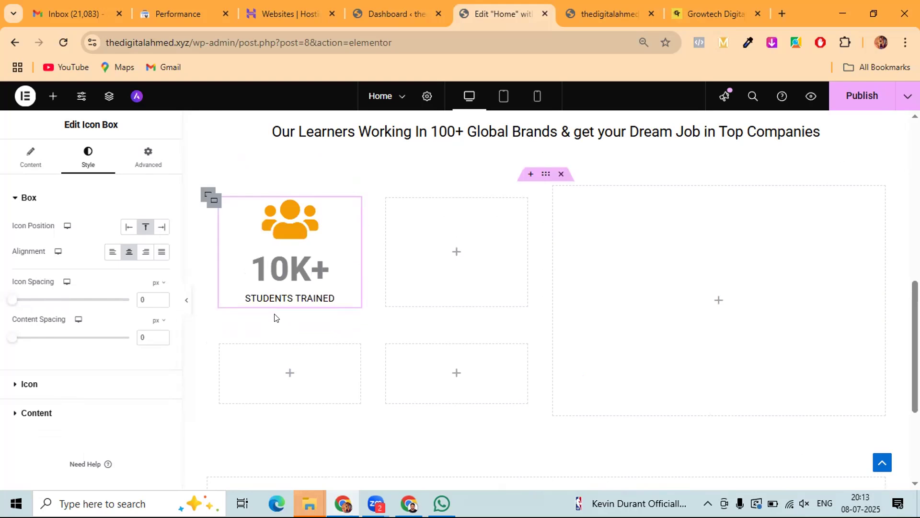
- Compare the styled 10K+ box with the four statistic boxes on the reference site
left_click(701, 11)
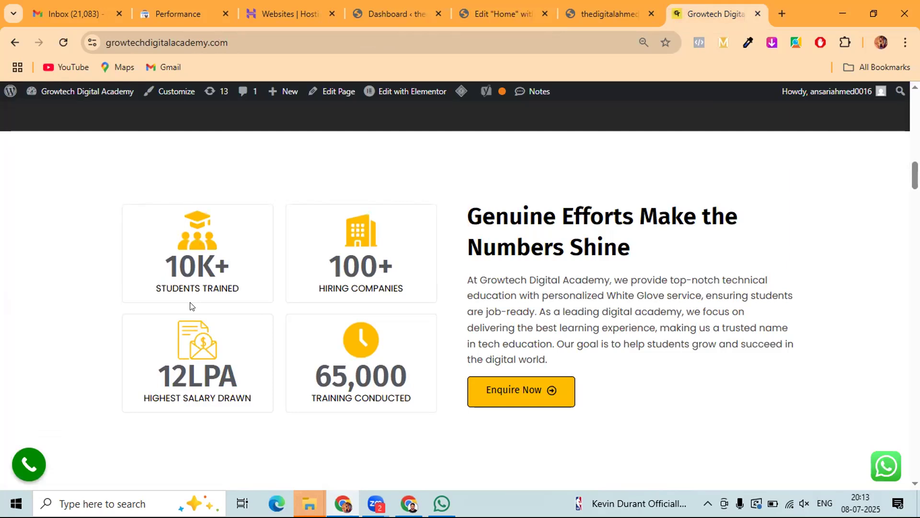
left_click(509, 6)
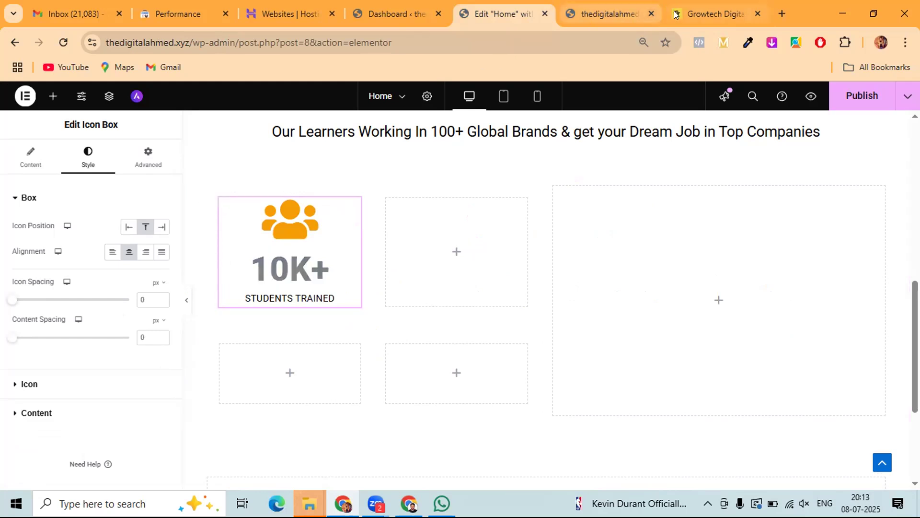
left_click(701, 11)
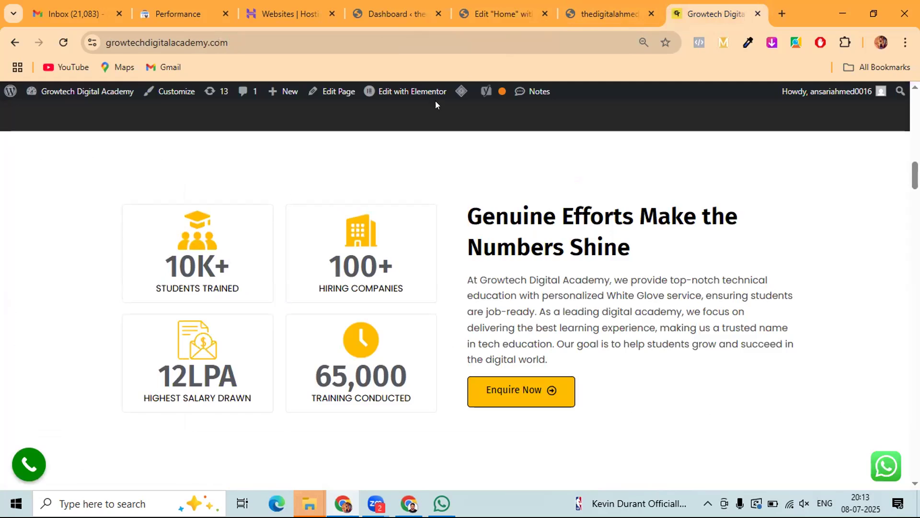
left_click(489, 14)
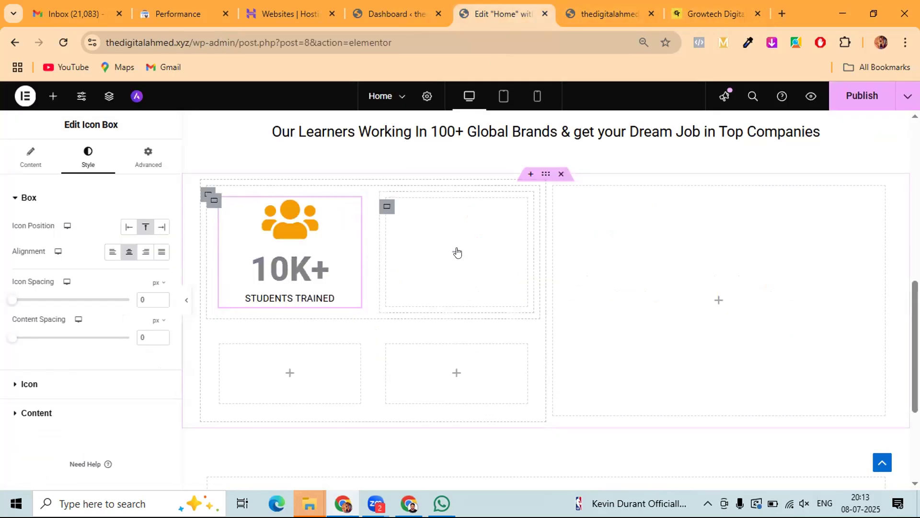
- Find the Icon widget and add it to the empty container beside the 10K+ box
key("Delete")
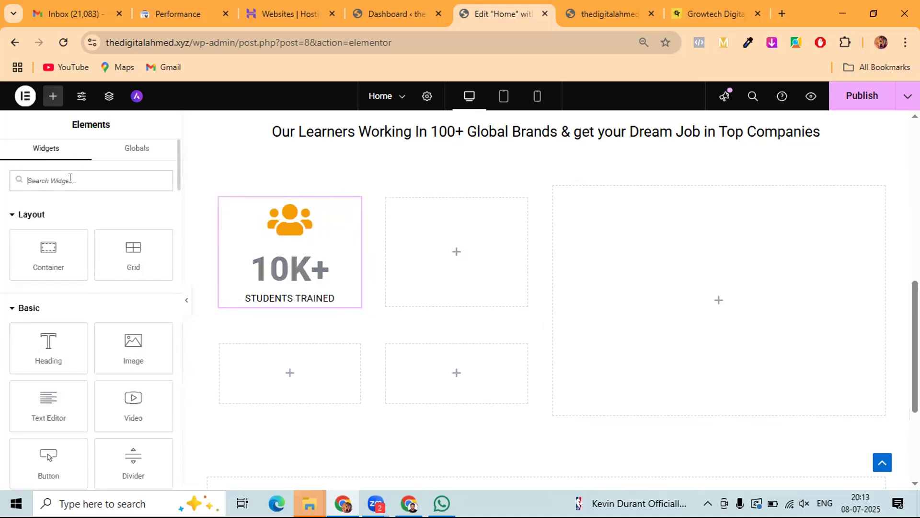
left_click(69, 180)
type("ICON")
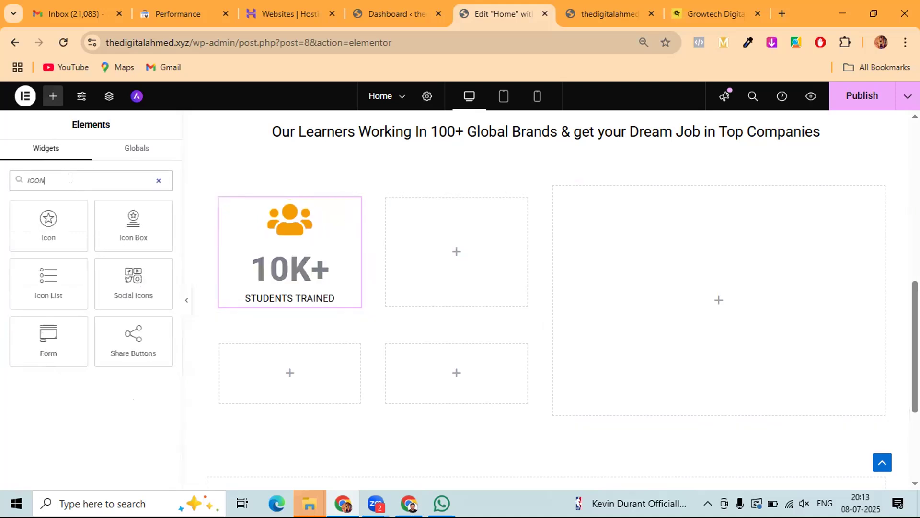
left_click_drag(48, 221, 444, 240)
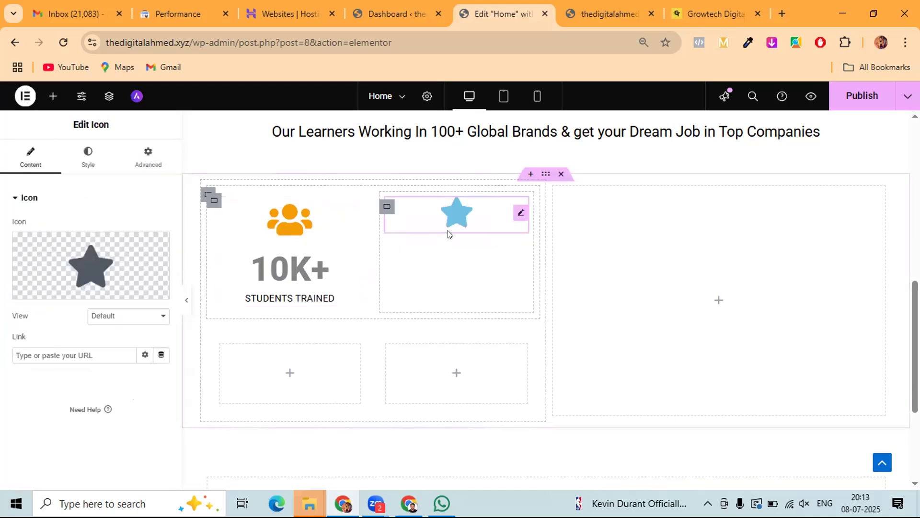
- Add a second Icon widget below the first star in the same container
left_click(54, 94)
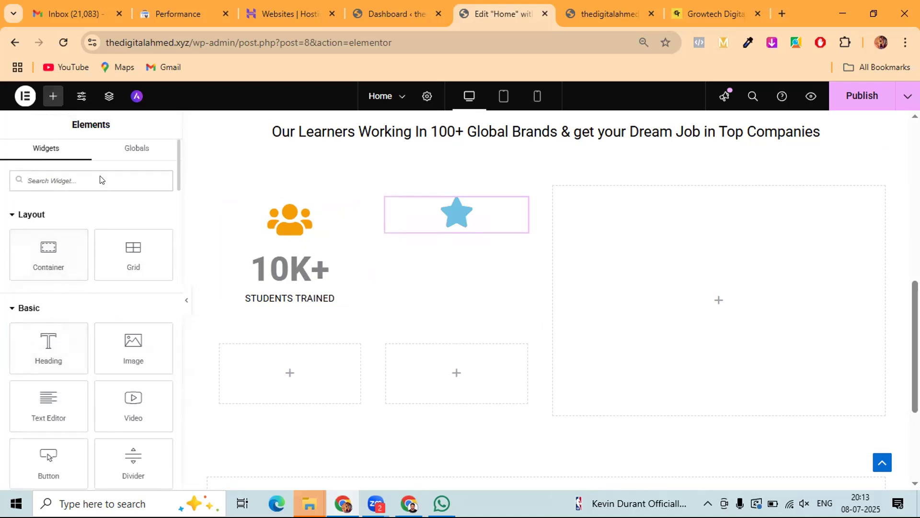
type("ICON")
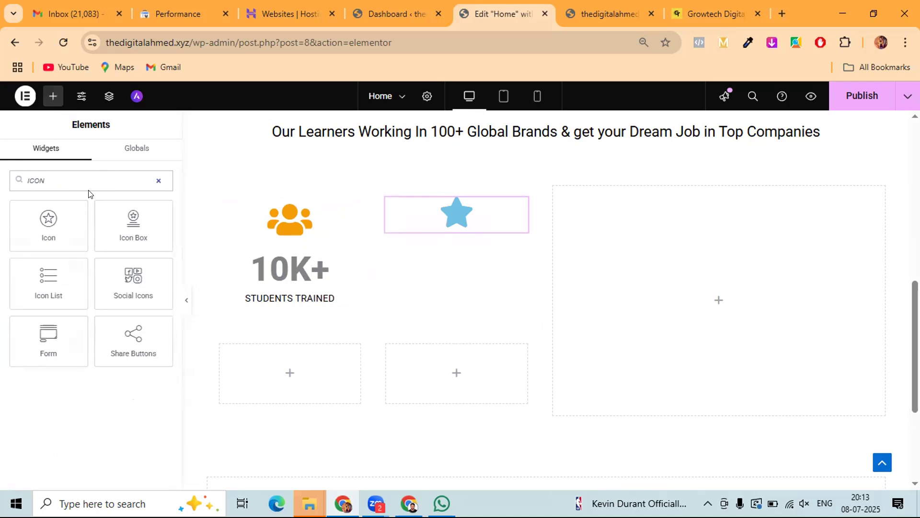
left_click_drag(52, 224, 401, 273)
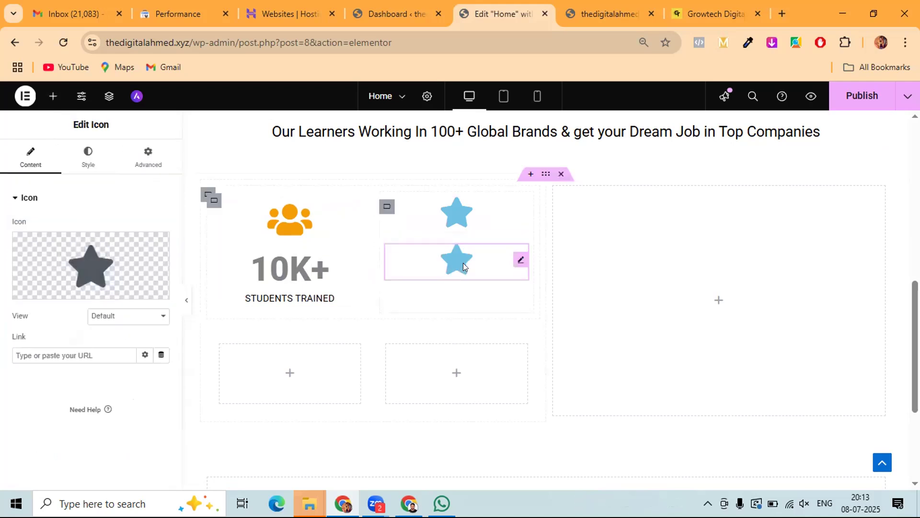
- Search the widgets for a headline, then clear the search and add a Heading widget below the two star icons
left_click(52, 98)
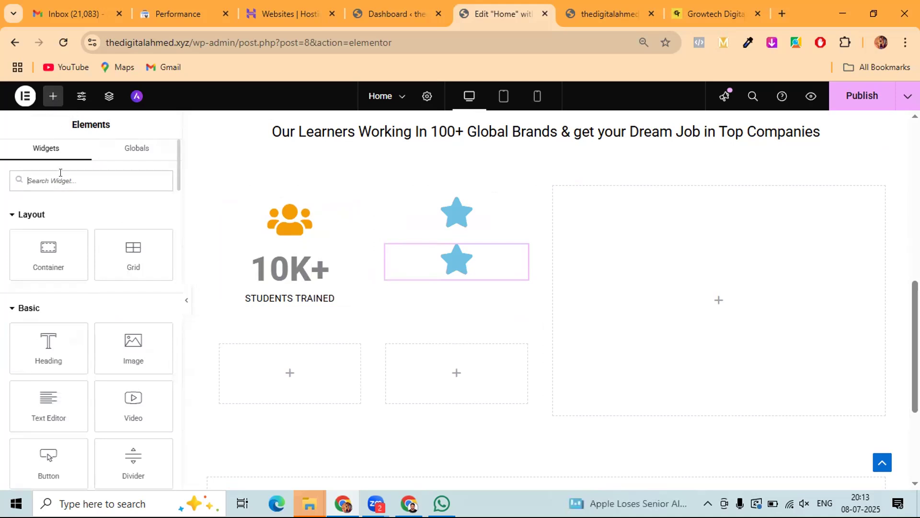
type("HEADLIN")
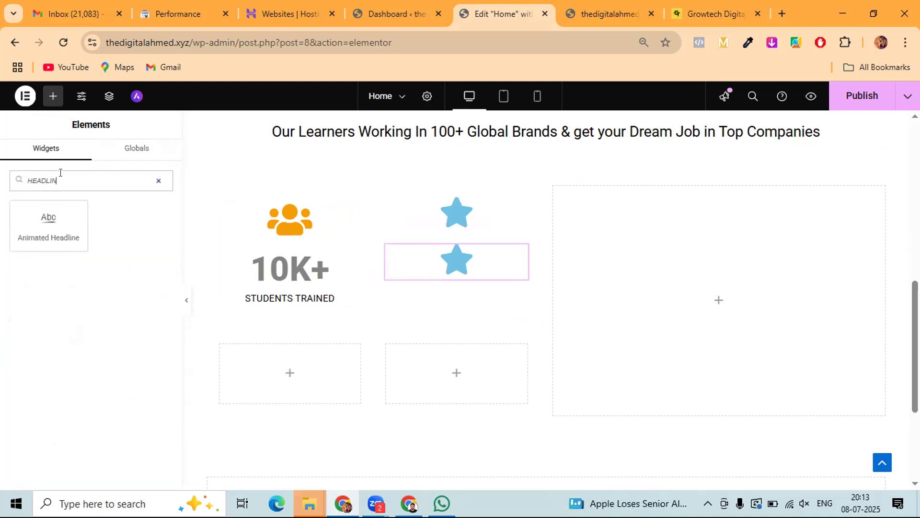
left_click(157, 179)
left_click_drag(48, 344, 456, 278)
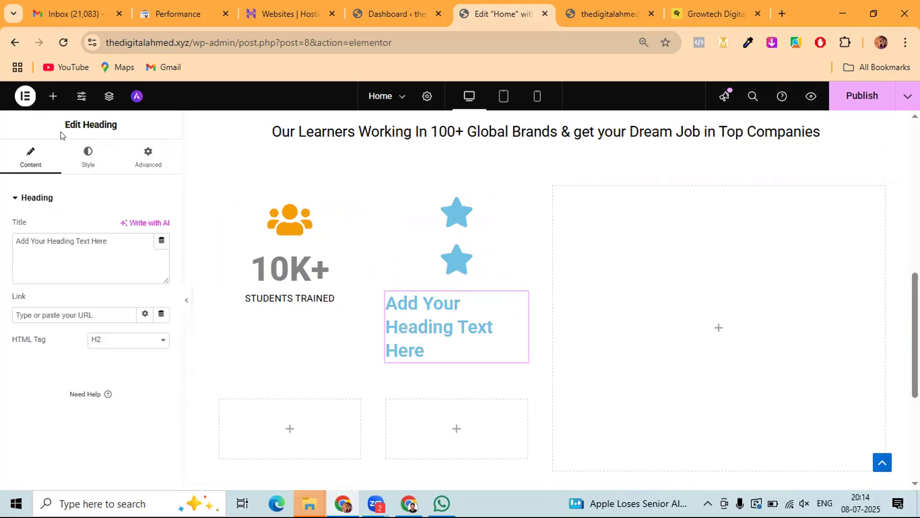
- Add a Text Editor widget below the heading in the second statistics box and delete one of its two star icons
left_click(52, 96)
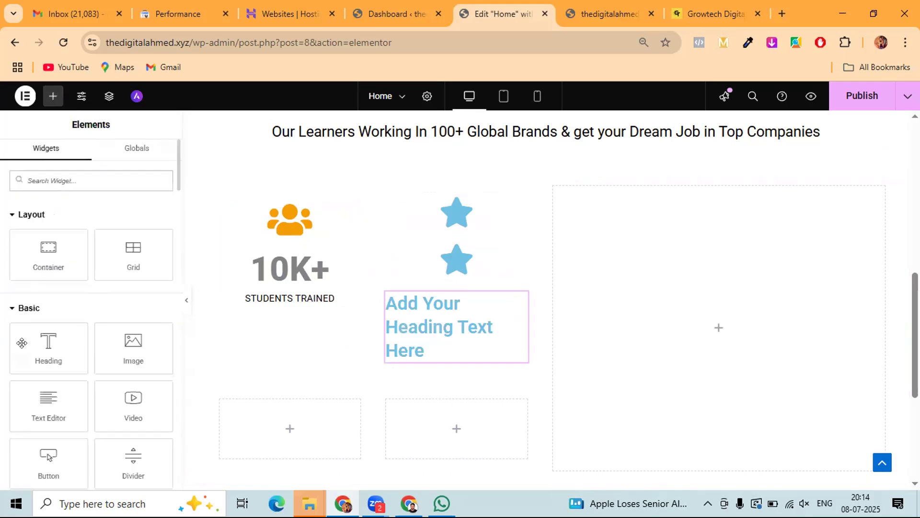
left_click_drag(48, 402, 436, 346)
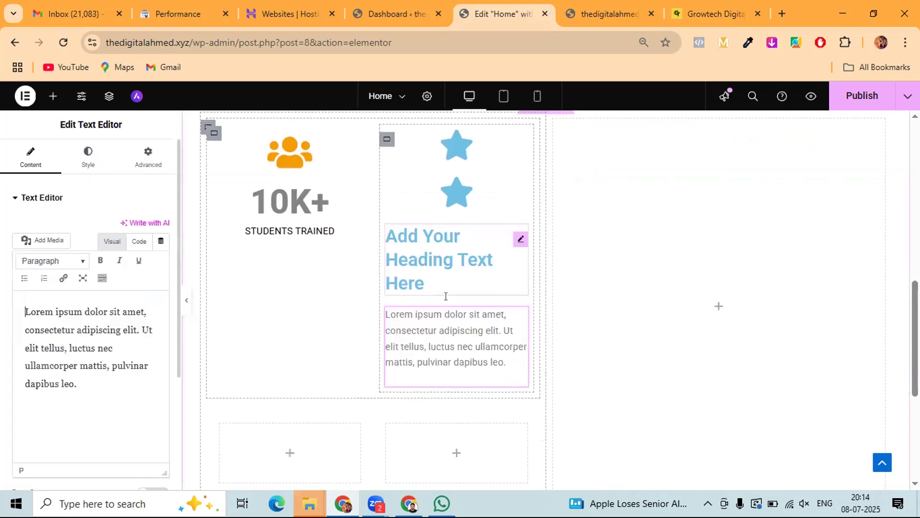
scroll(446, 294, "up", 1)
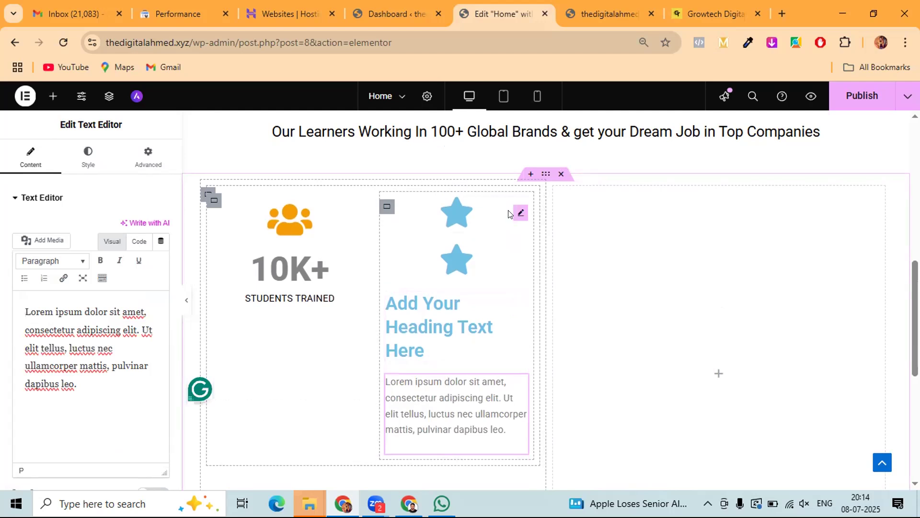
right_click(518, 212)
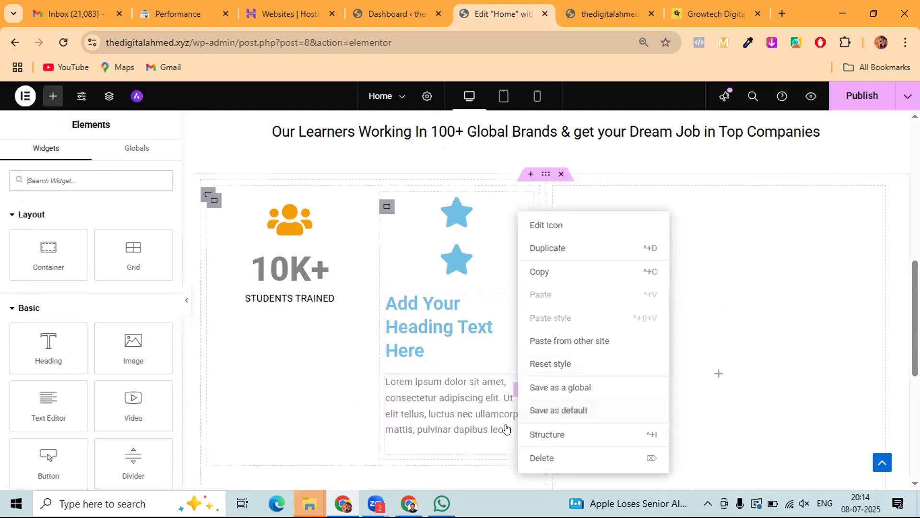
left_click(531, 459)
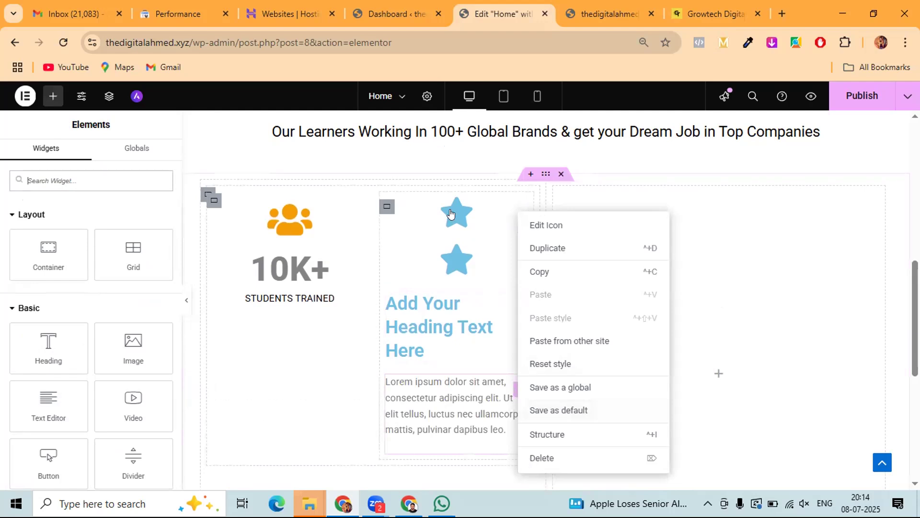
- Replace the remaining star with the Users icon, found by filtering the icon library for USER, and set its primary color to orange
left_click(424, 202)
left_click(111, 254)
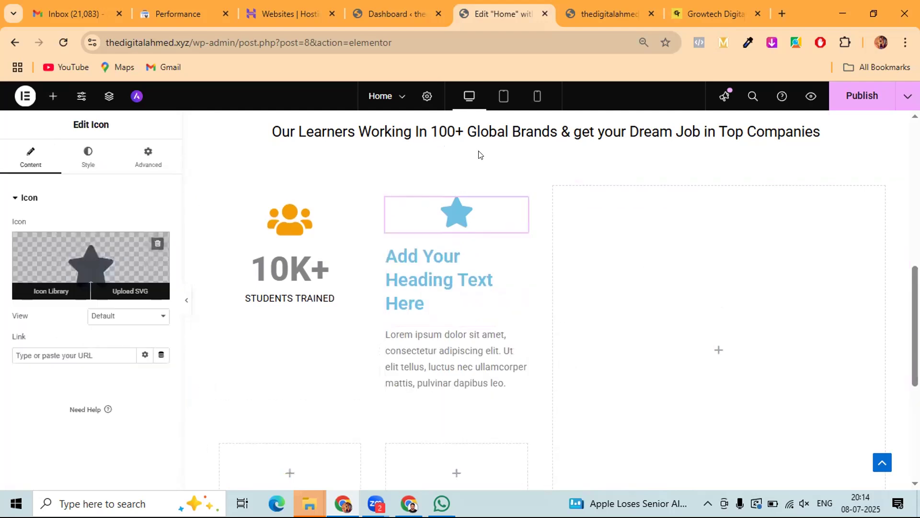
left_click(481, 139)
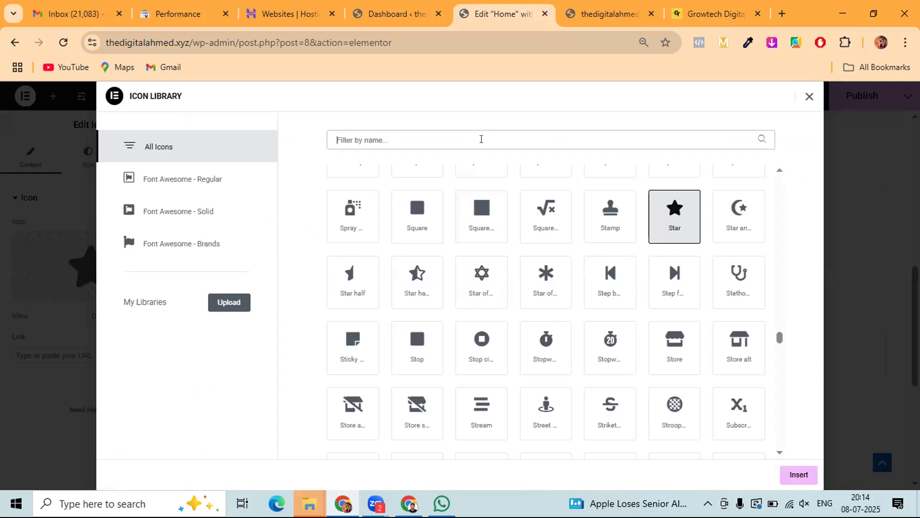
type("USER")
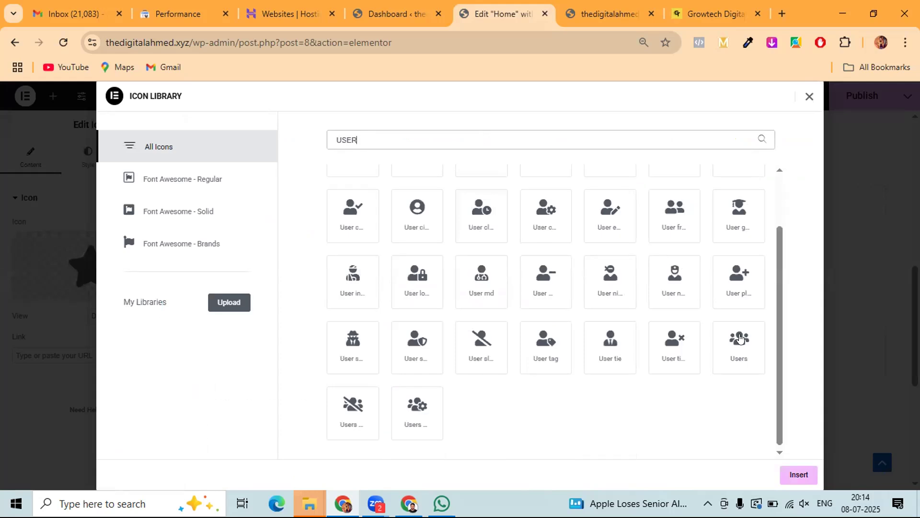
left_click(740, 338)
left_click(799, 475)
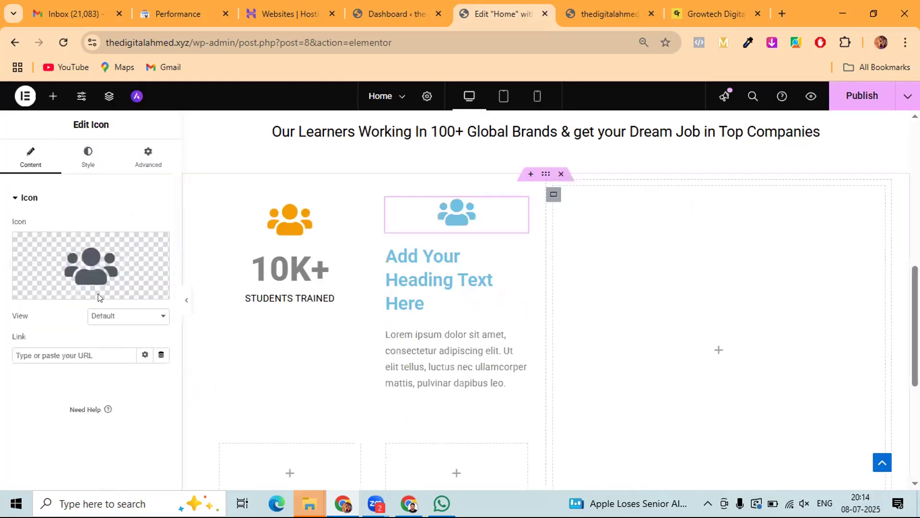
left_click(81, 159)
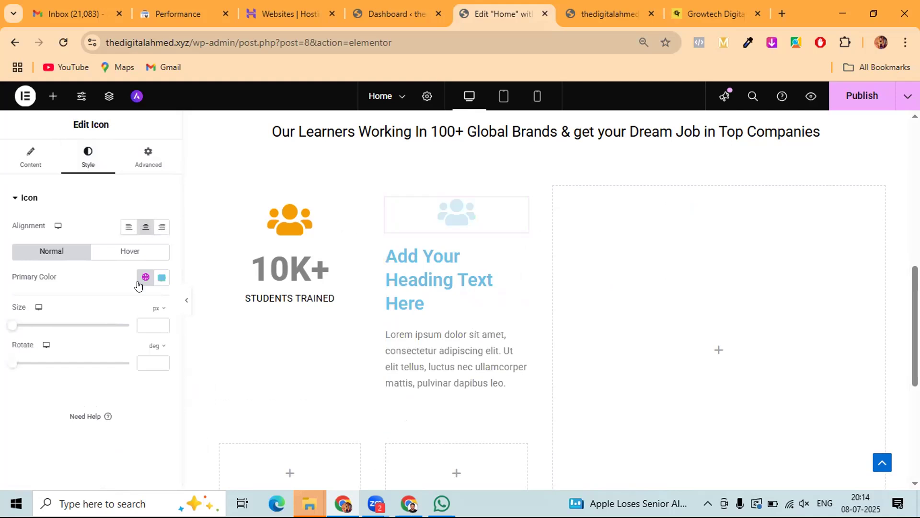
left_click(139, 283)
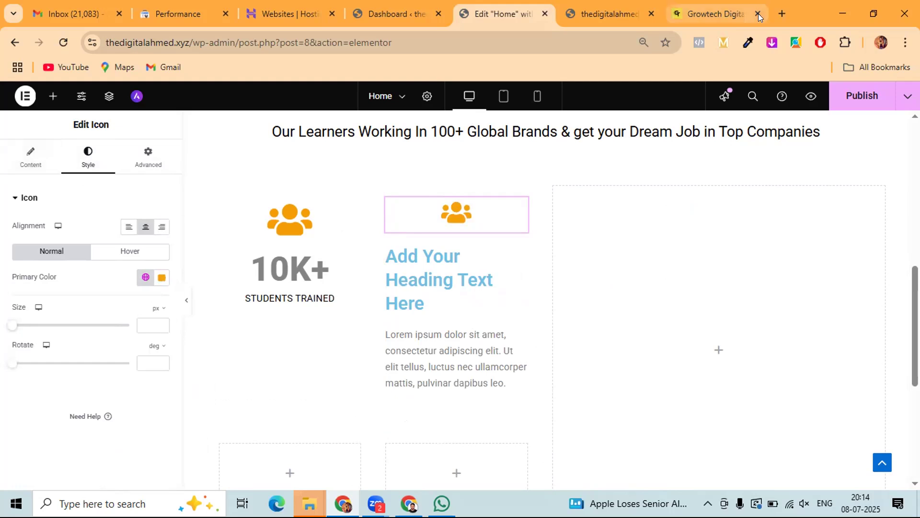
- Search Google for FLATICON in a new browser tab, then return to the Home page editor
left_click(780, 13)
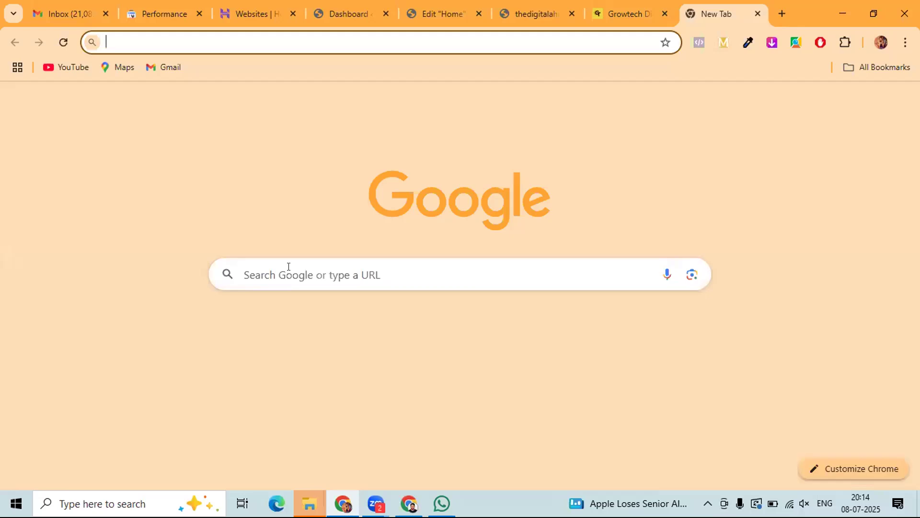
left_click(288, 266)
type("FLATICON")
key("Return")
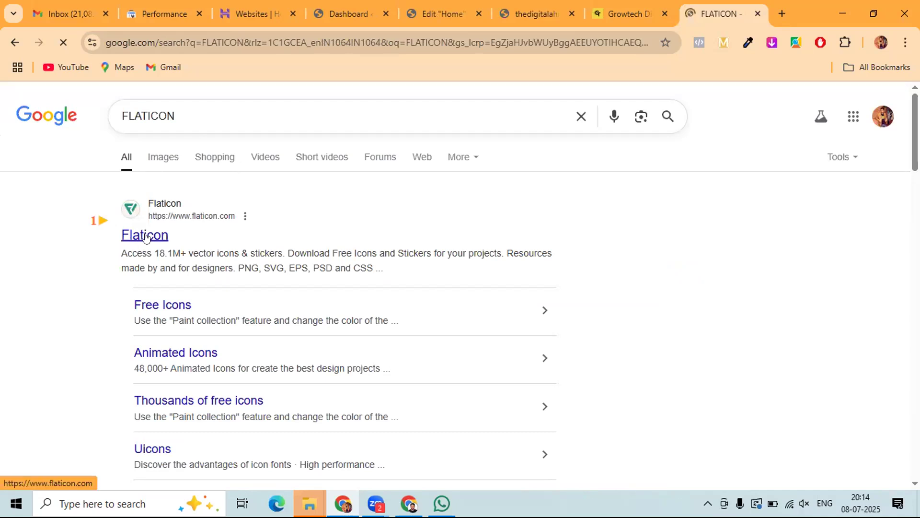
left_click(435, 16)
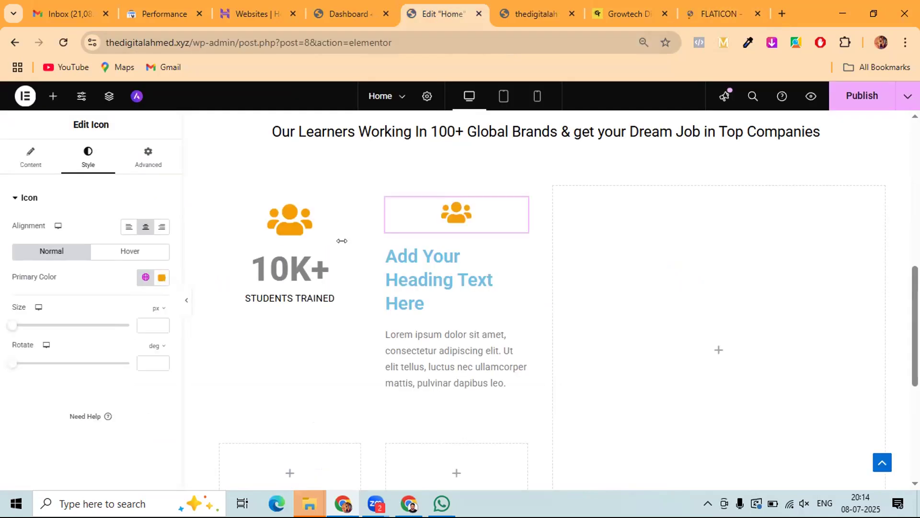
- Replace the placeholder heading text in the second statistics box with 10K+
left_click(423, 273)
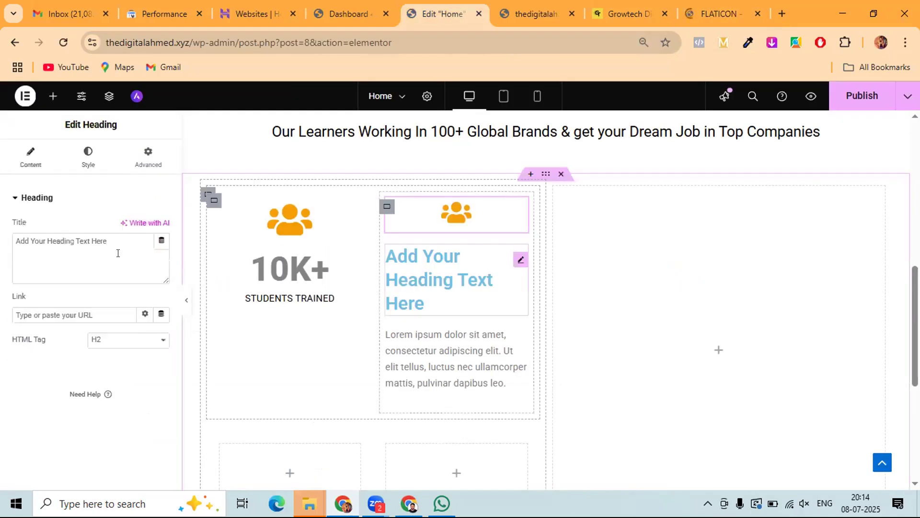
left_click_drag(119, 244, 70, 242)
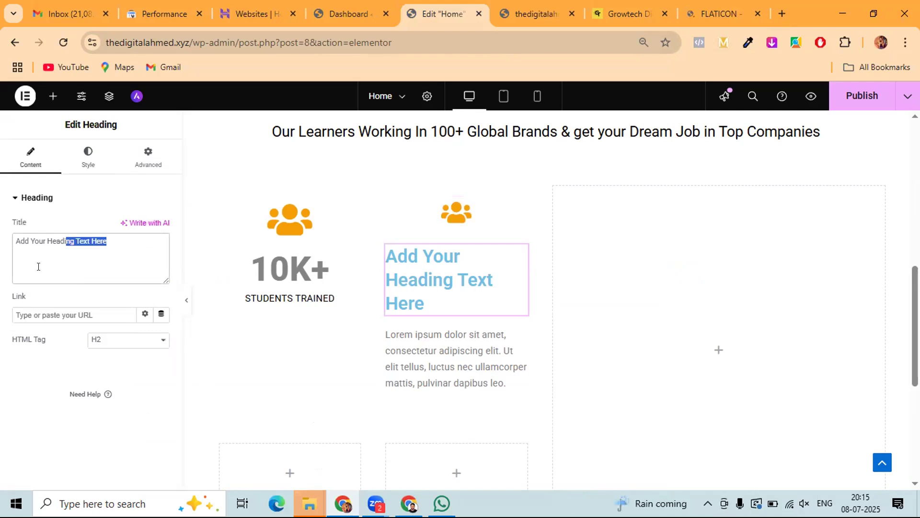
key("ctrl+a")
type("10")
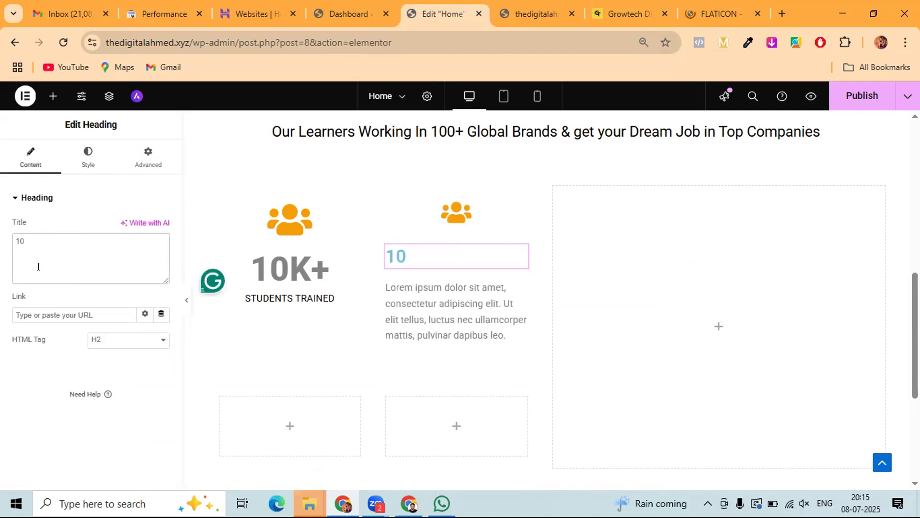
type("K+")
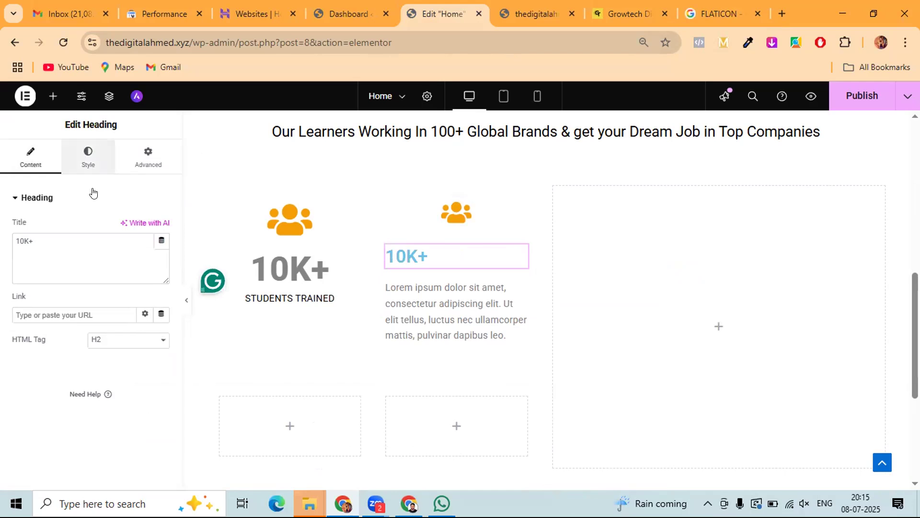
- Center the new 10K+ heading and set its typography to size 57 px and weight 800 (Extra Bold)
left_click(88, 166)
left_click(128, 227)
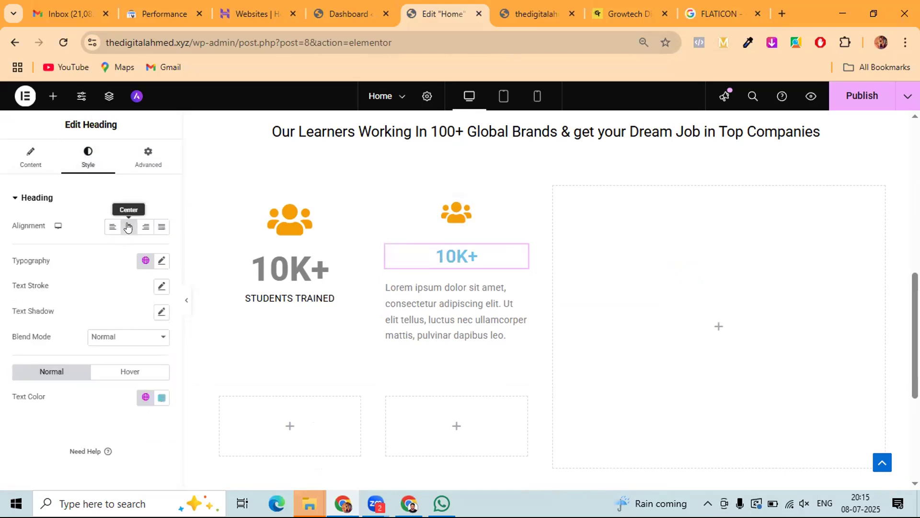
left_click(161, 261)
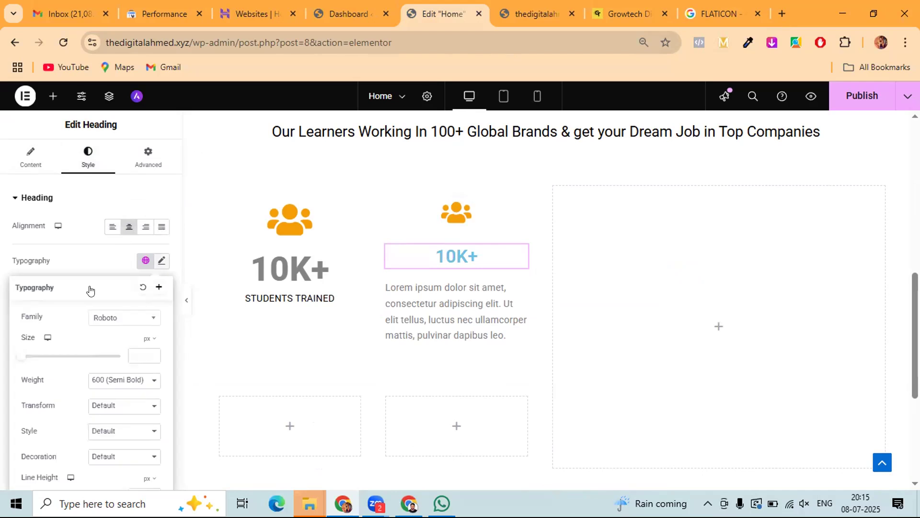
left_click_drag(41, 360, 49, 359)
left_click(108, 383)
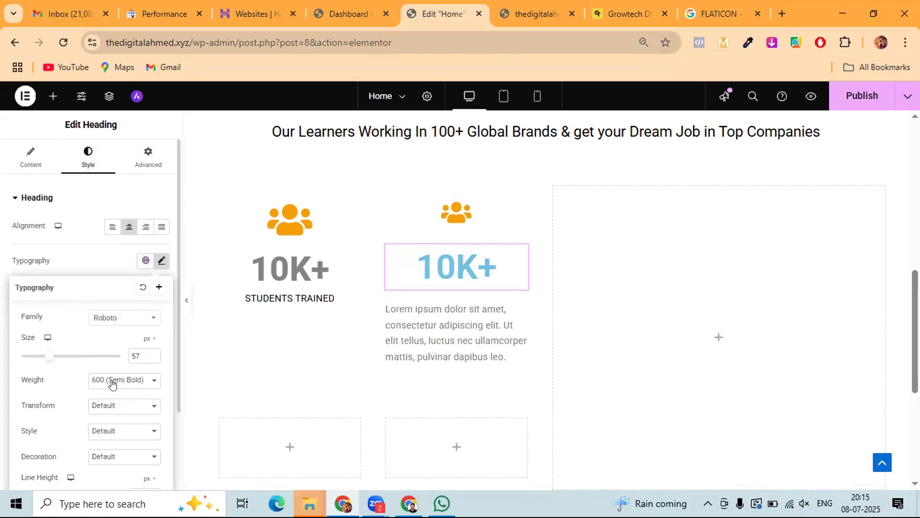
left_click(122, 300)
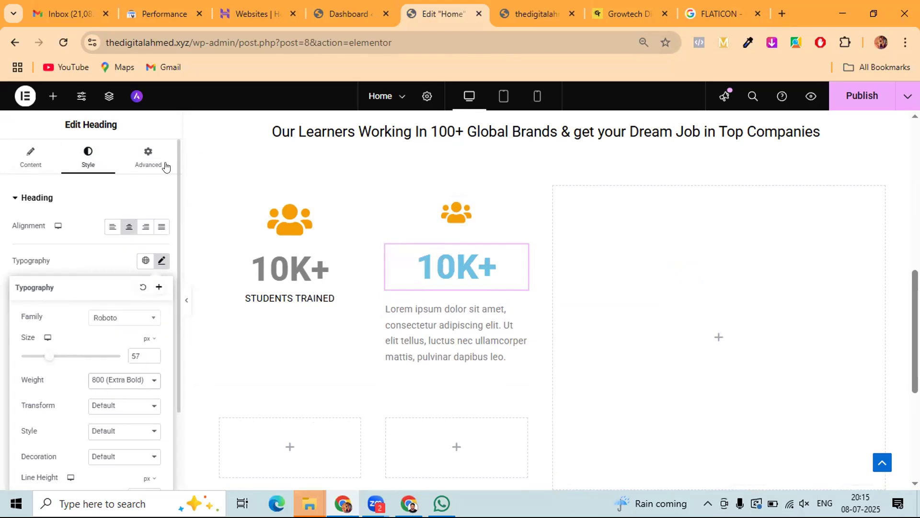
- Unlink the margin values of the blue 10K+ heading and set its top margin to -38 px
left_click(138, 161)
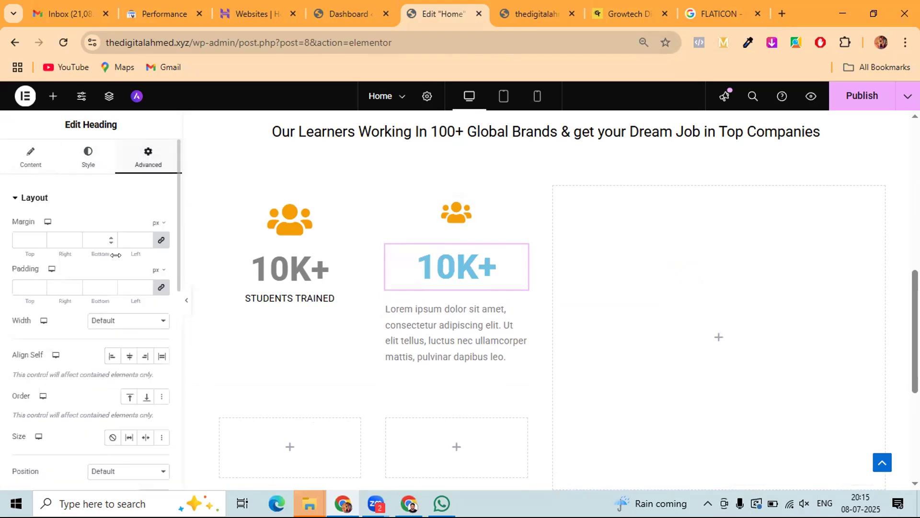
left_click(35, 243)
left_click(36, 243)
double_click(36, 243)
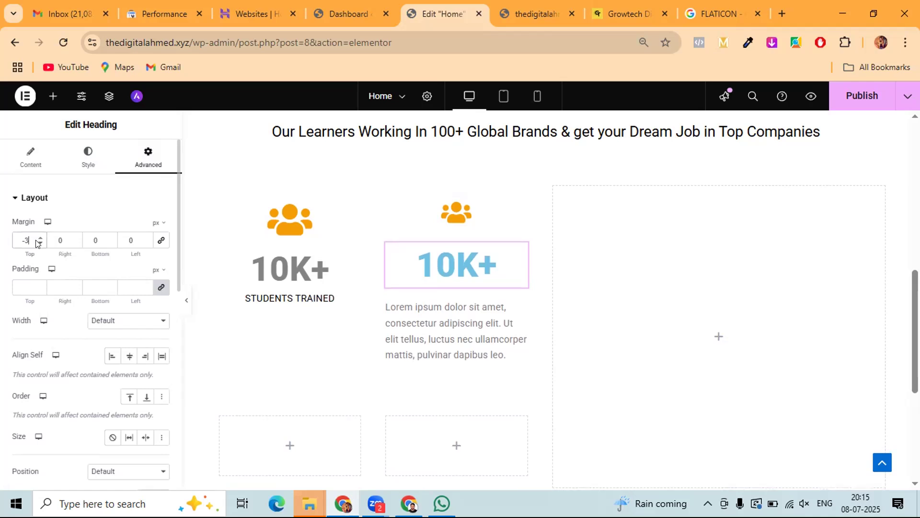
double_click(36, 243)
double_click(36, 243)
triple_click(36, 243)
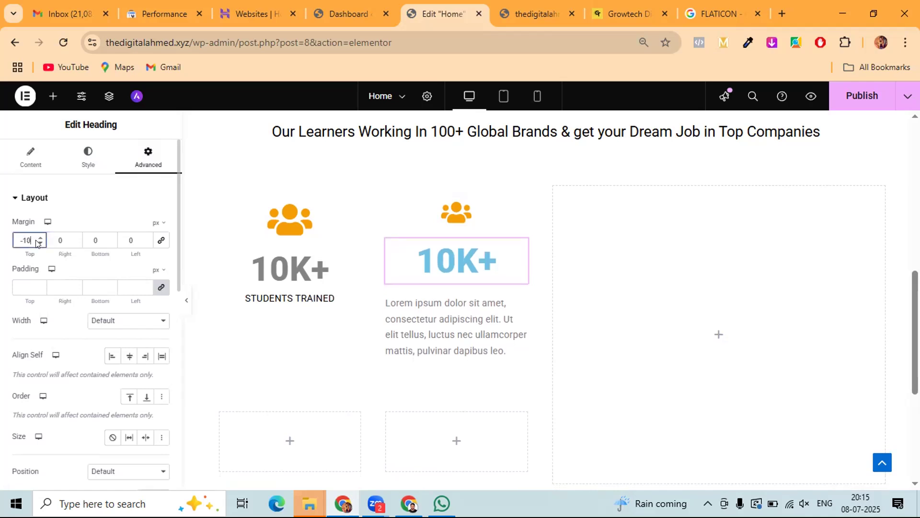
triple_click(36, 243)
double_click(36, 243)
triple_click(36, 243)
double_click(36, 243)
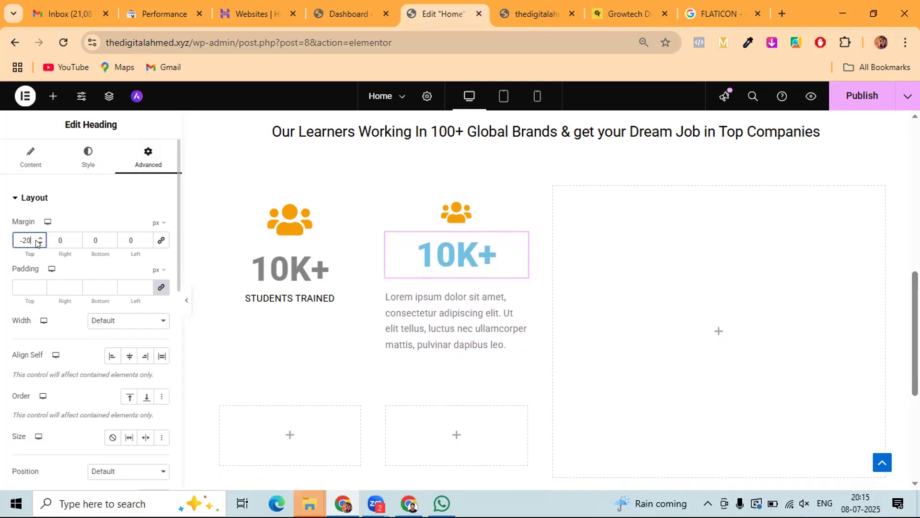
triple_click(36, 243)
triple_click(36, 243)
double_click(36, 243)
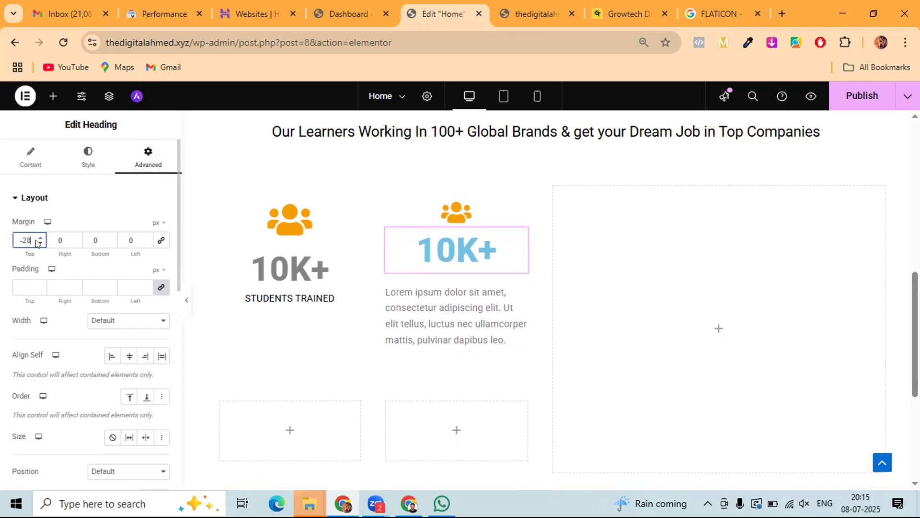
triple_click(36, 243)
double_click(36, 243)
double_click(36, 243)
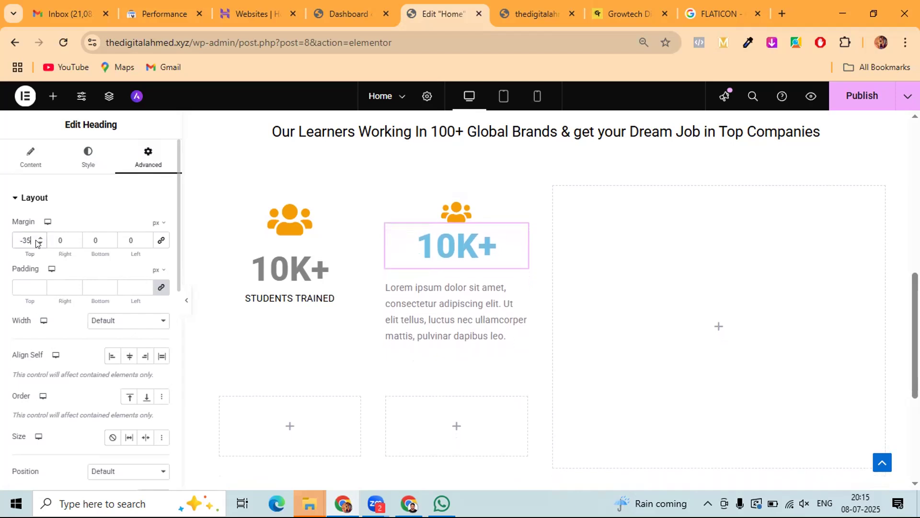
triple_click(36, 243)
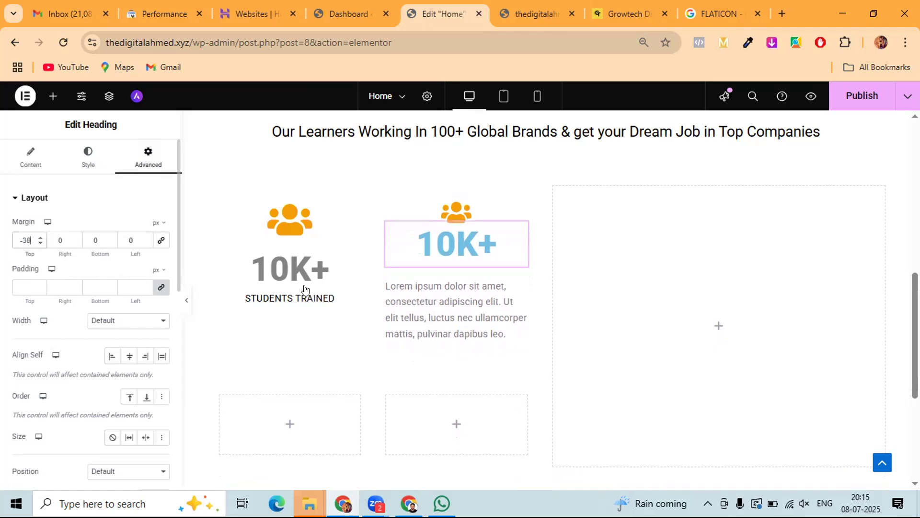
- Replace the placeholder paragraph below the blue 10K+ heading with STUDENTS TRAINED
left_click(433, 301)
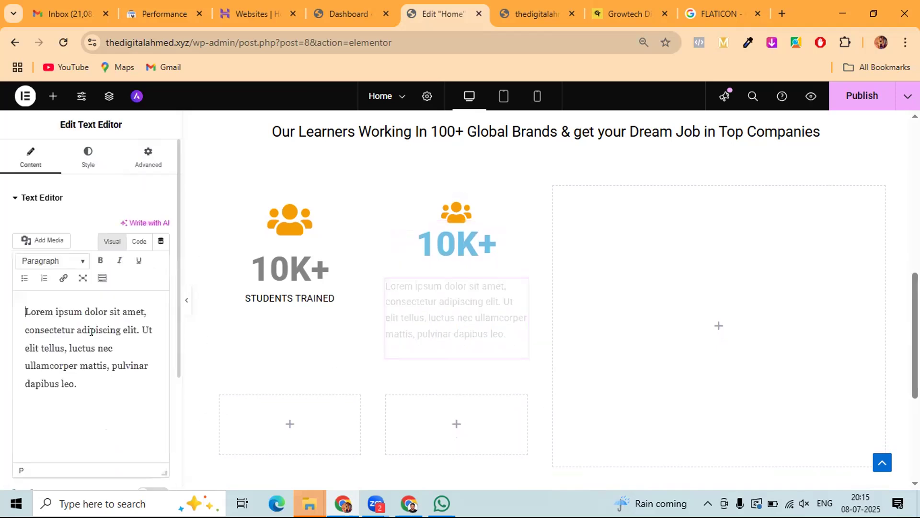
key("ctrl+a")
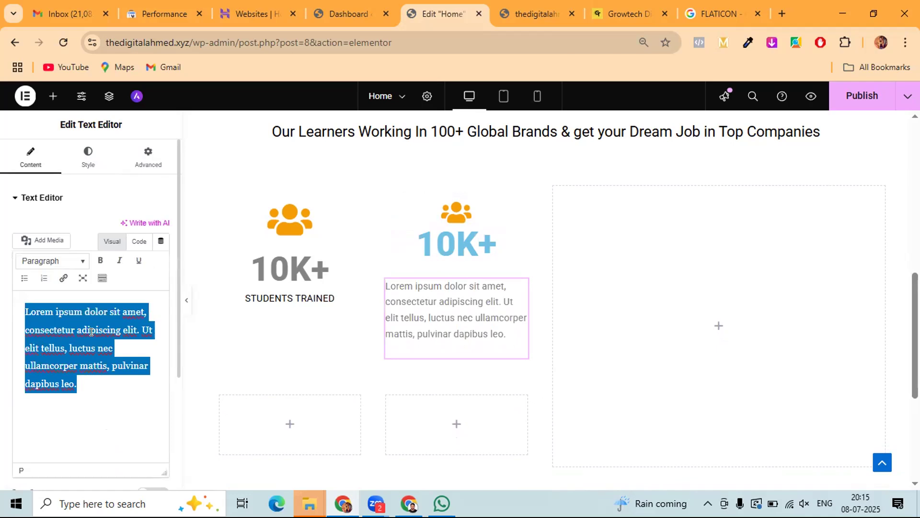
type("ST")
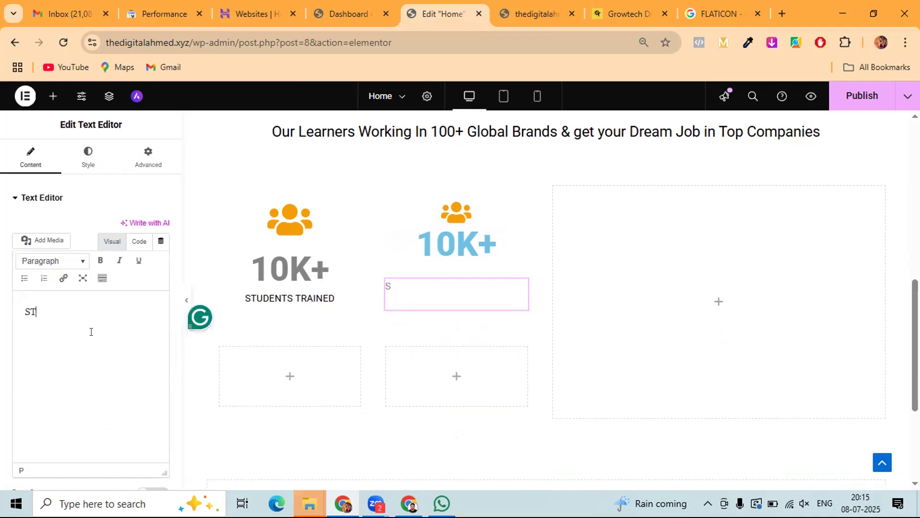
type("UDE")
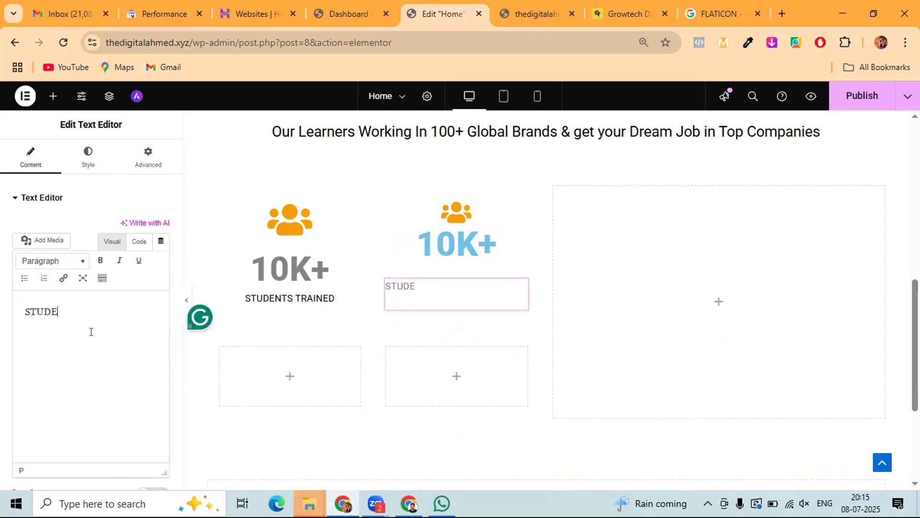
type("NTS TR")
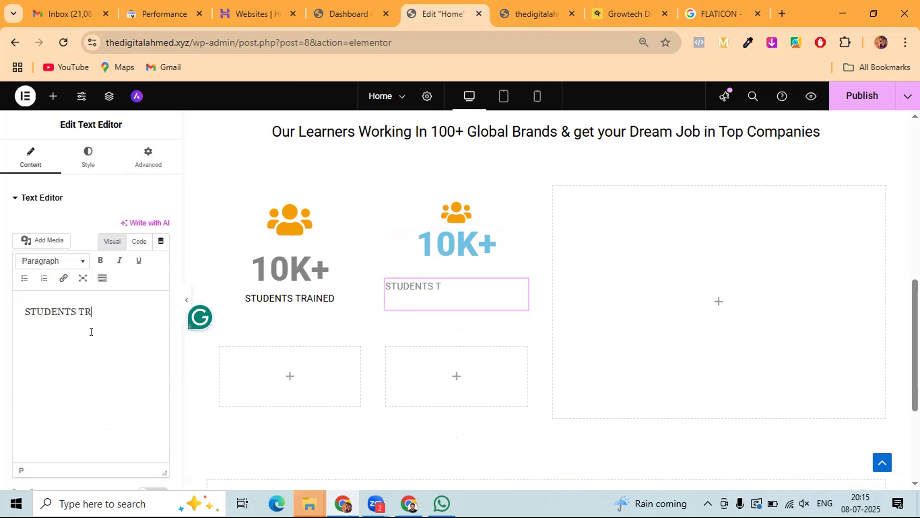
type("AINED")
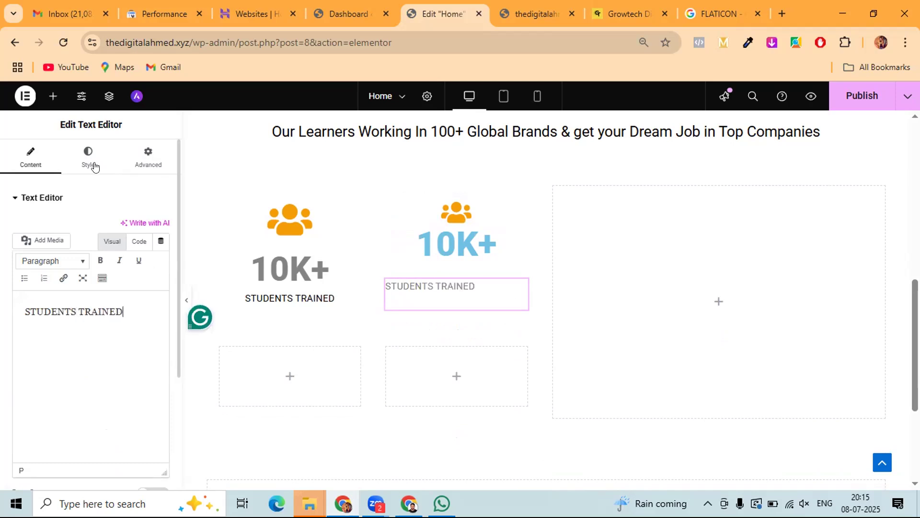
- Center the STUDENTS TRAINED text in the second statistics box, unlink its margins and set its top margin to -31 px
left_click(85, 157)
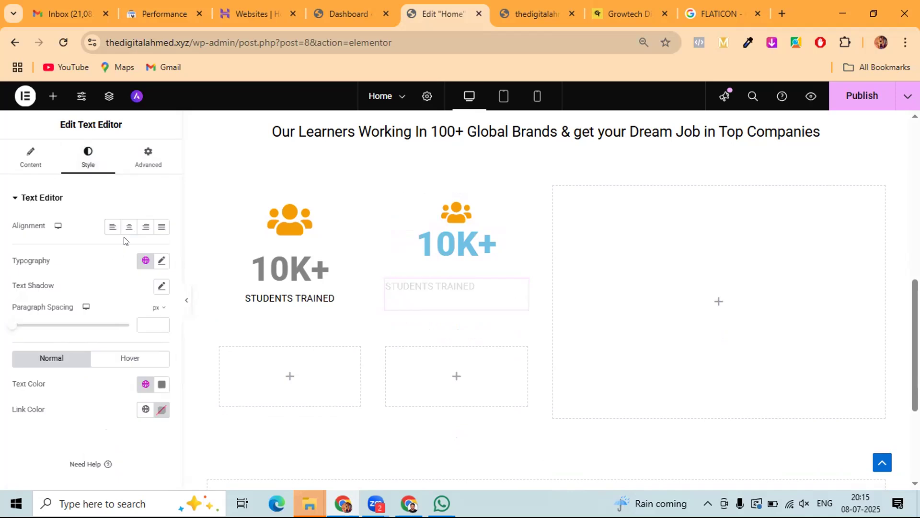
left_click(127, 226)
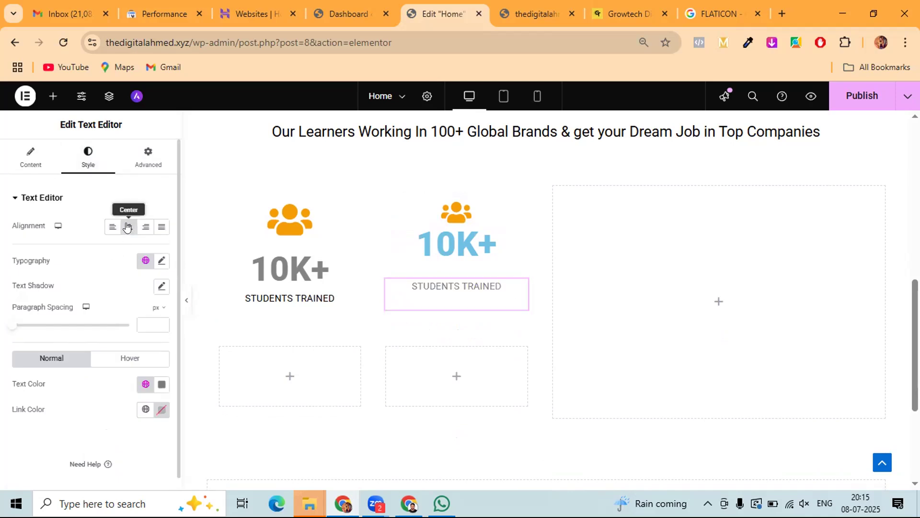
left_click(148, 157)
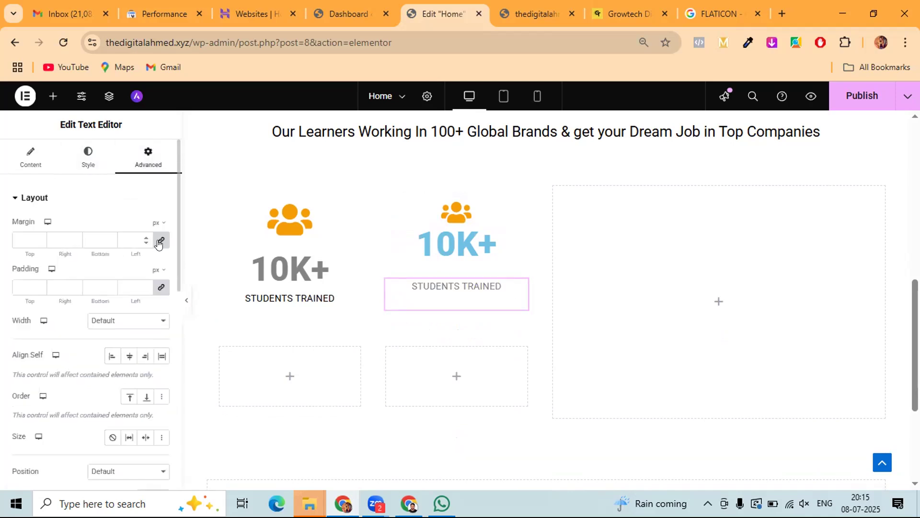
left_click(36, 244)
type("-14")
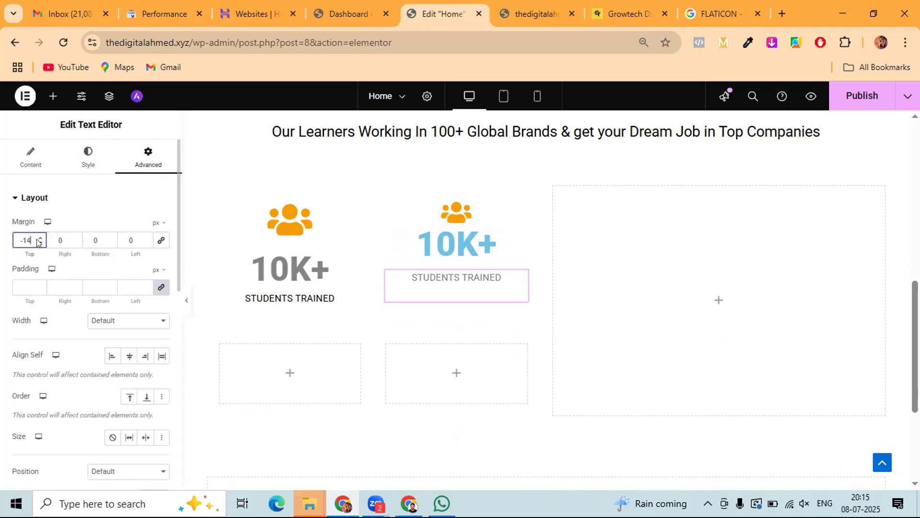
key("BackSpace")
key("BackSpace")
type("22")
key("BackSpace")
key("BackSpace")
type("29")
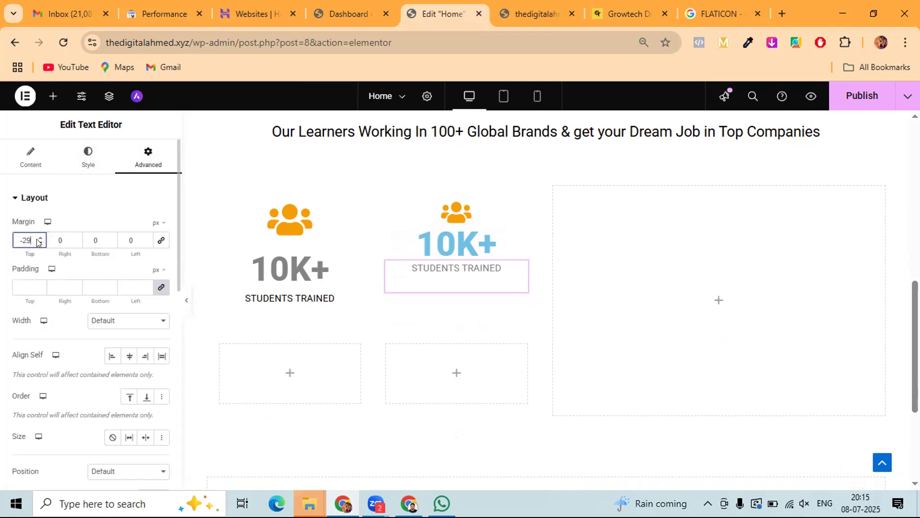
key("BackSpace")
key("BackSpace")
type("30")
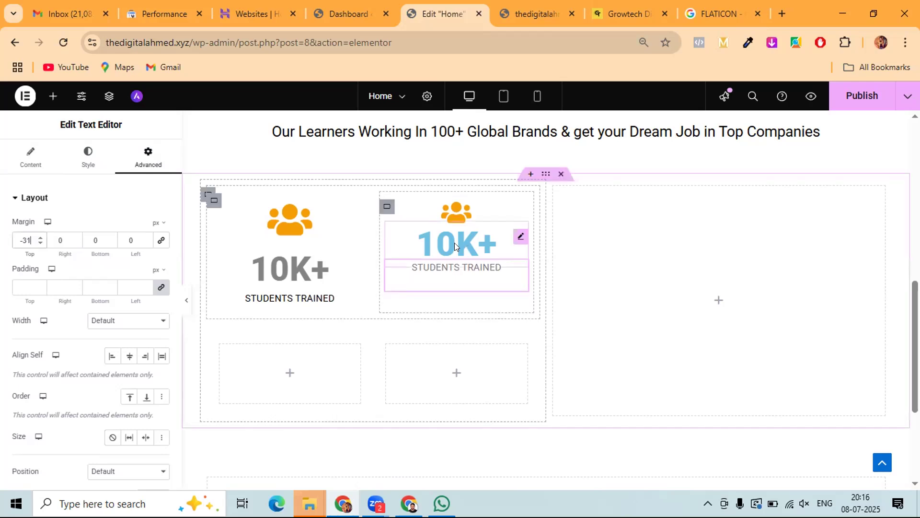
- Change the text color of the blue 10K+ heading in the second statistics box to a dark grey
left_click(455, 243)
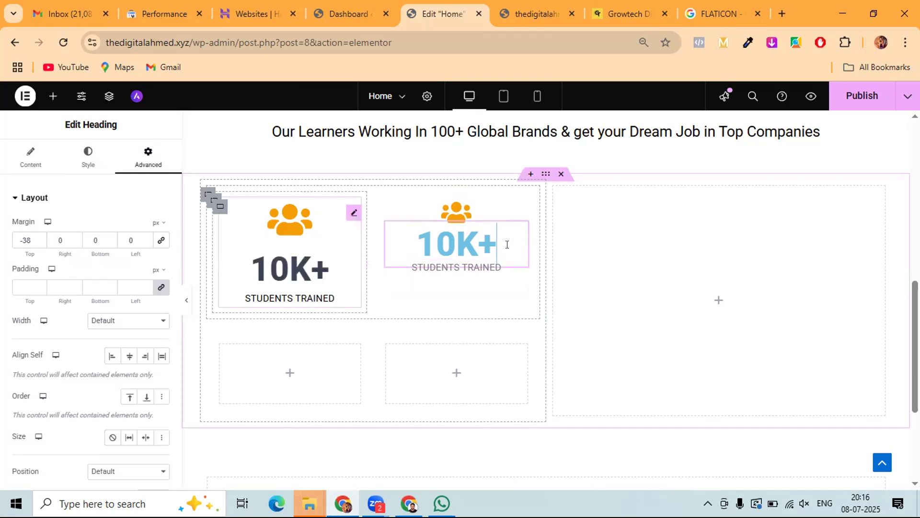
left_click(84, 155)
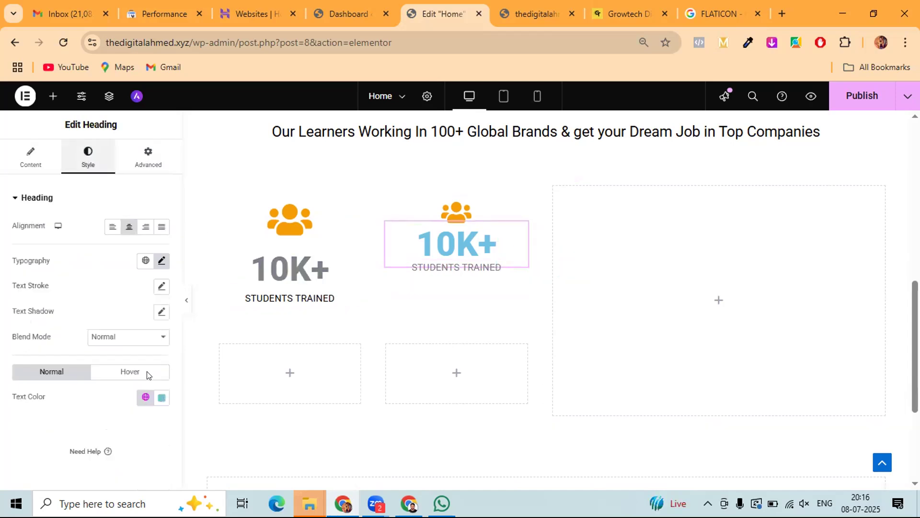
left_click(158, 397)
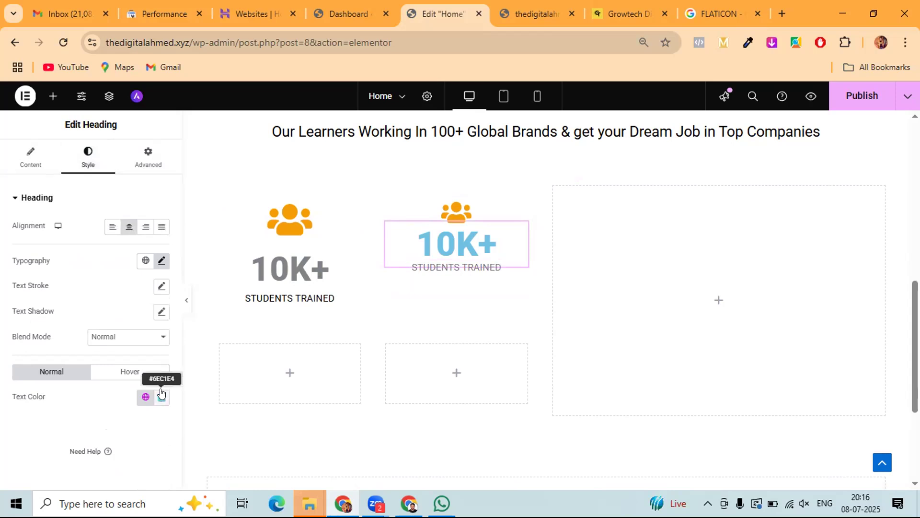
left_click(96, 289)
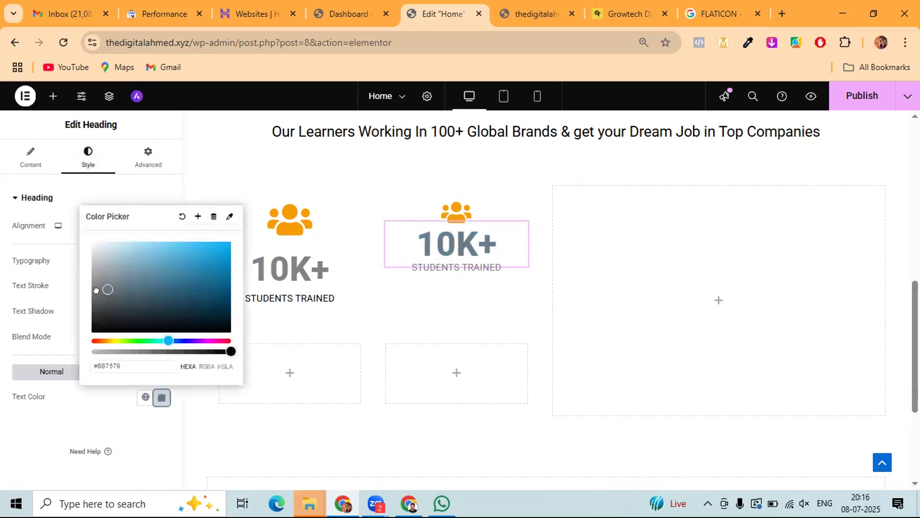
left_click(16, 430)
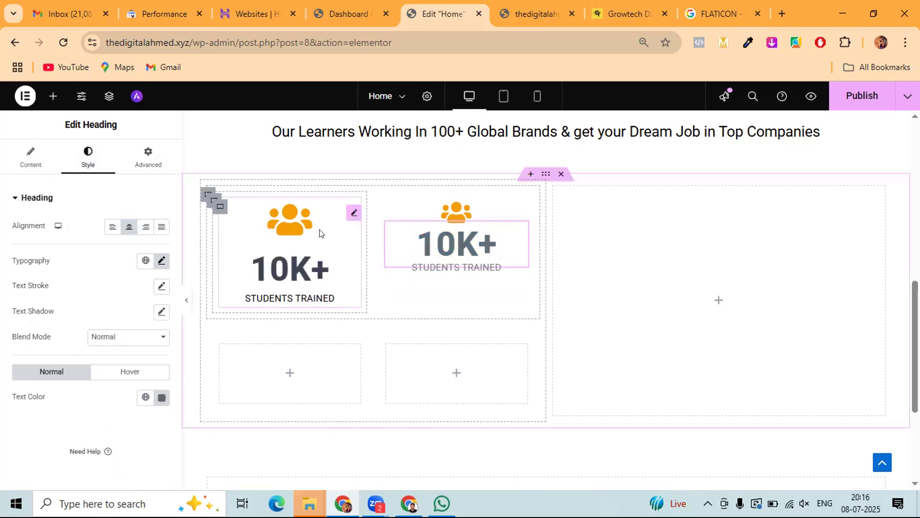
- Delete the original first statistics box from the top row, keeping the newly styled box
right_click(214, 207)
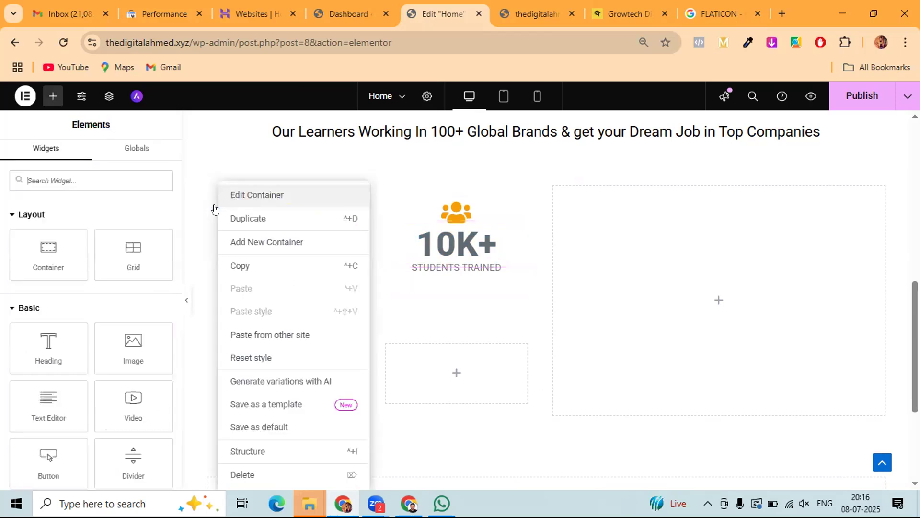
left_click(234, 211)
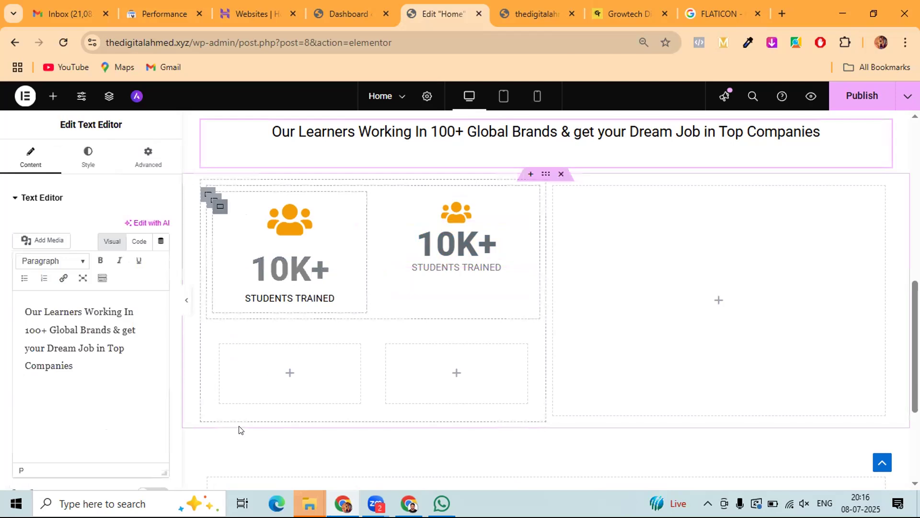
right_click(243, 472)
left_click(260, 242)
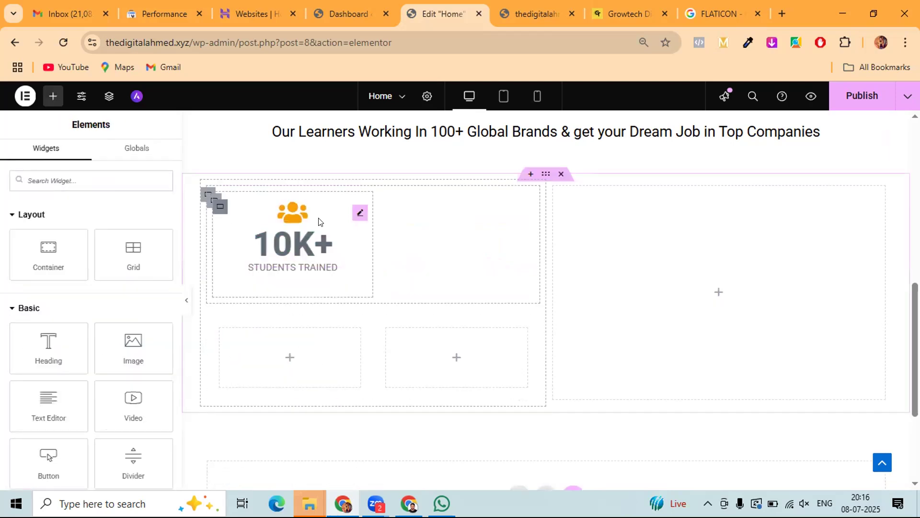
- Duplicate the remaining statistics box so that two boxes stand side by side in the top row
left_click(219, 209)
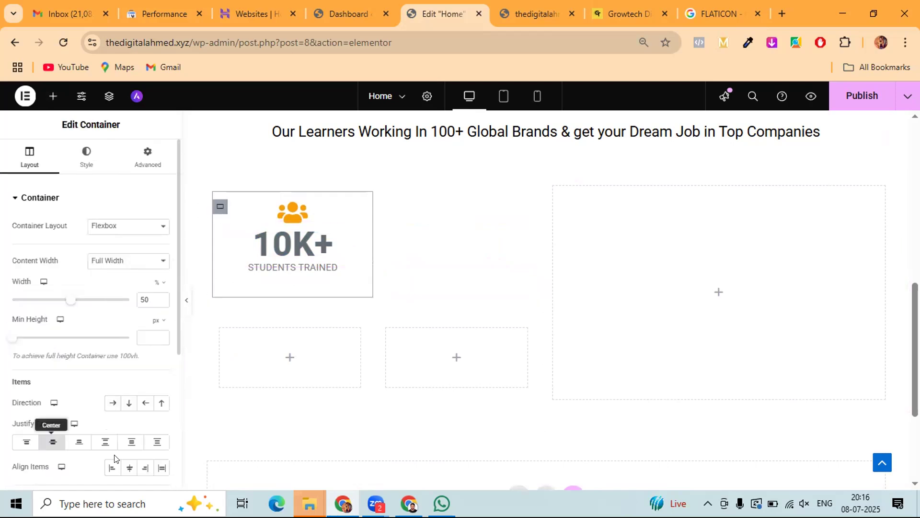
left_click(52, 441)
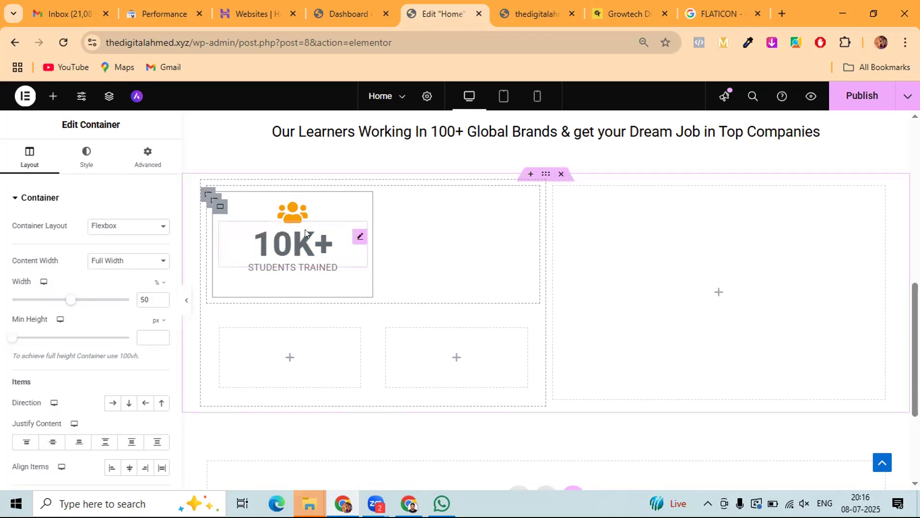
right_click(218, 207)
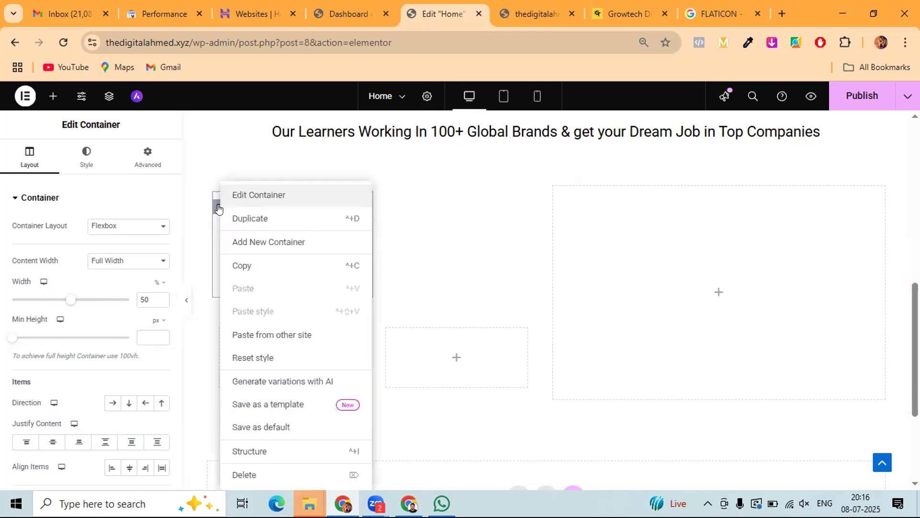
left_click(235, 220)
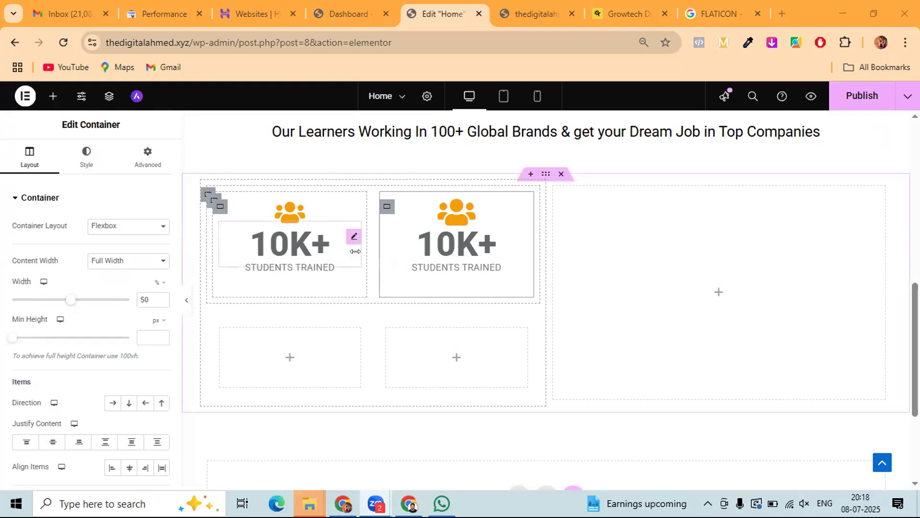
- Remove the smaller-icon box from the top row, undoing mistaken deletions, and duplicate the larger-icon box in its place
right_click(386, 208)
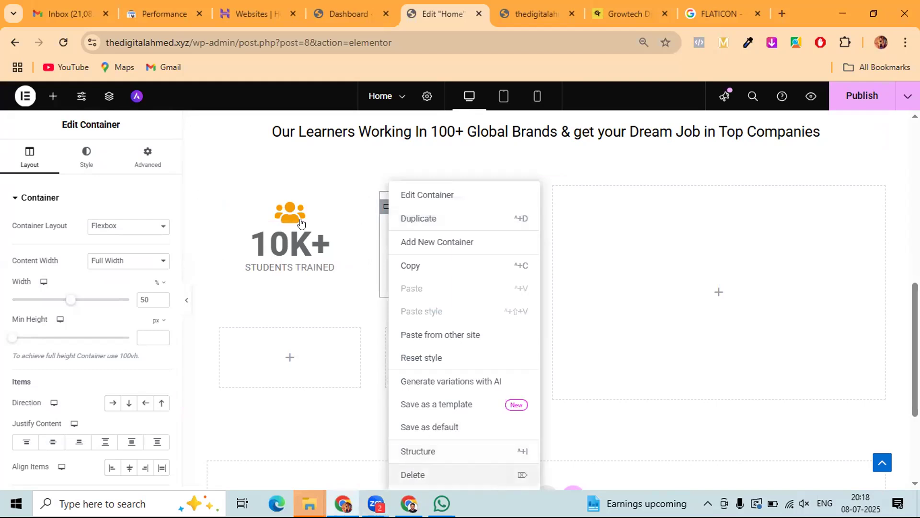
key("Delete")
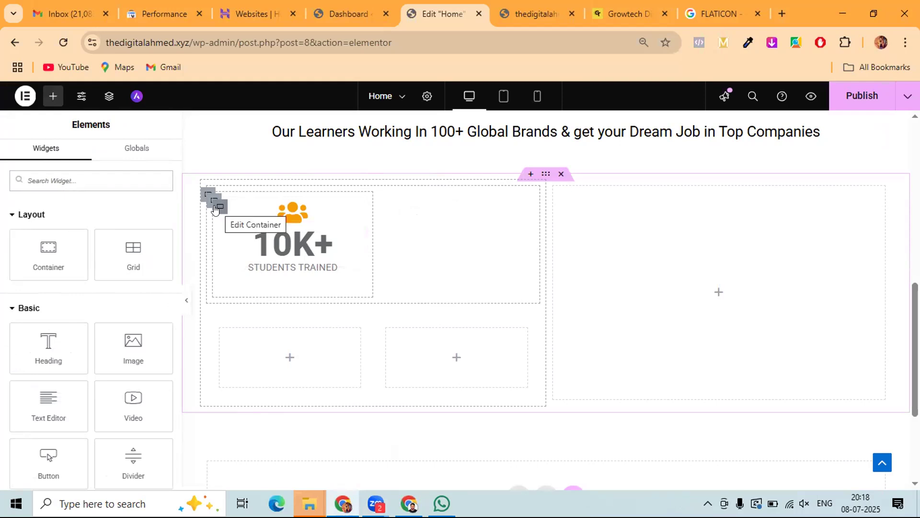
right_click(214, 208)
left_click(240, 473)
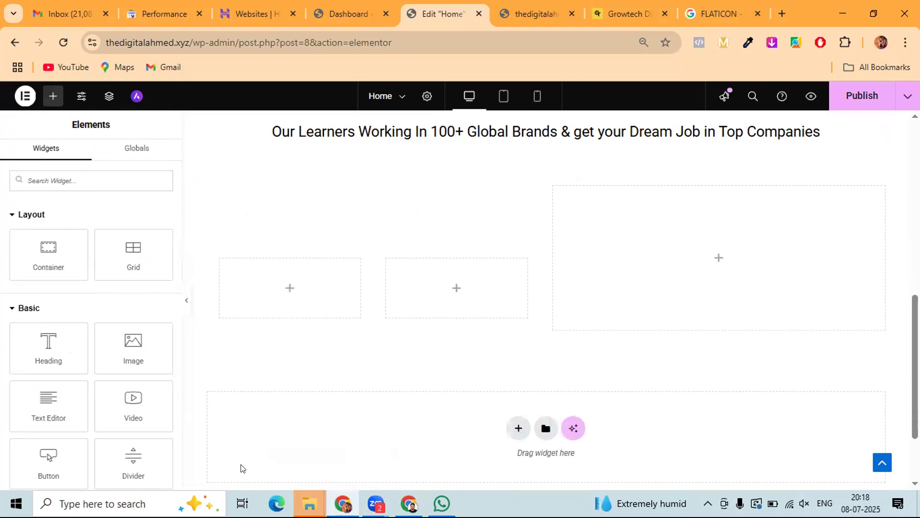
key("ctrl+z")
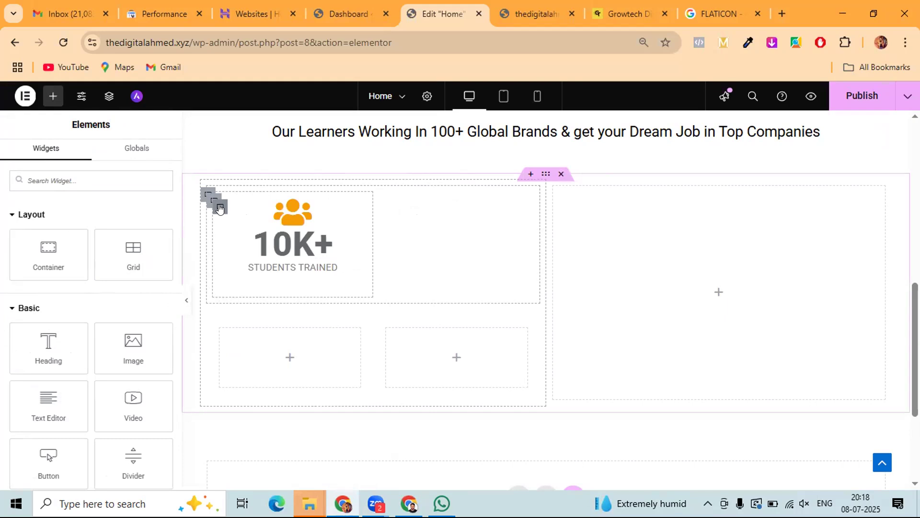
right_click(220, 211)
left_click(241, 219)
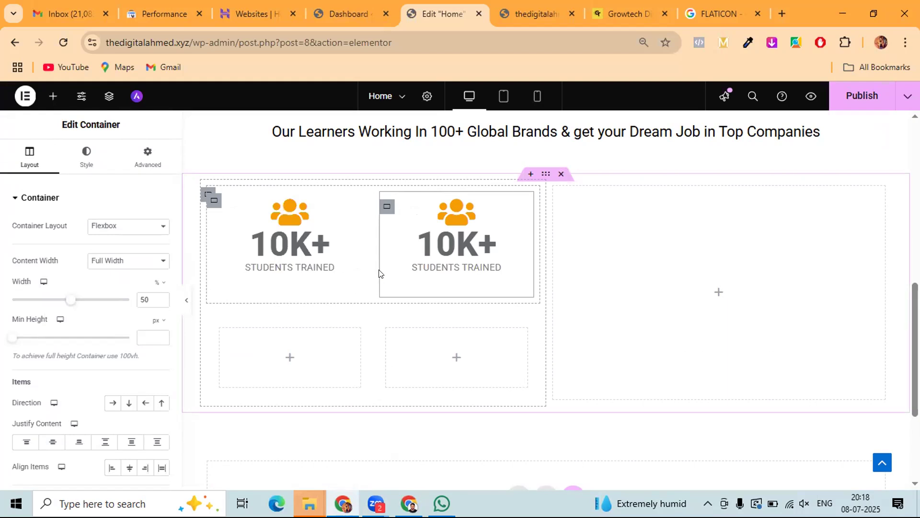
- Copy a finished statistics box into the first empty container of the lower row and set the pasted container's width to 100%
right_click(384, 210)
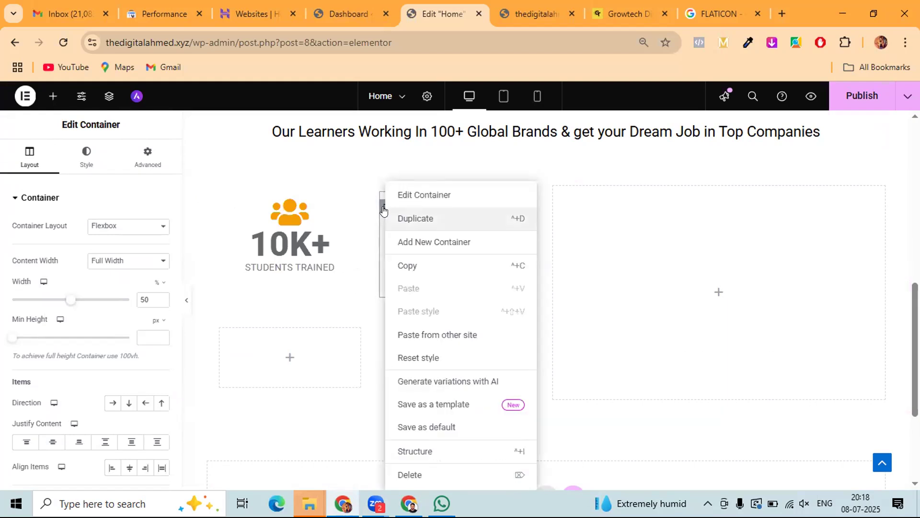
left_click(411, 265)
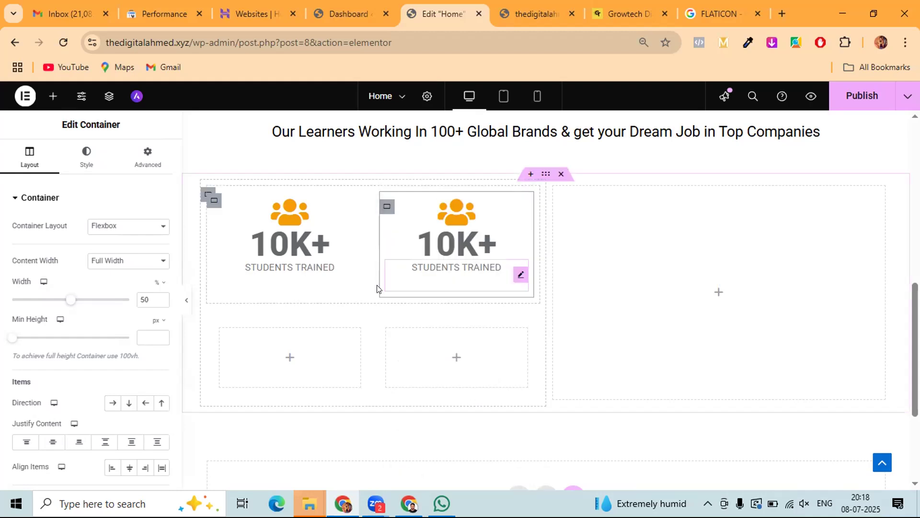
right_click(254, 350)
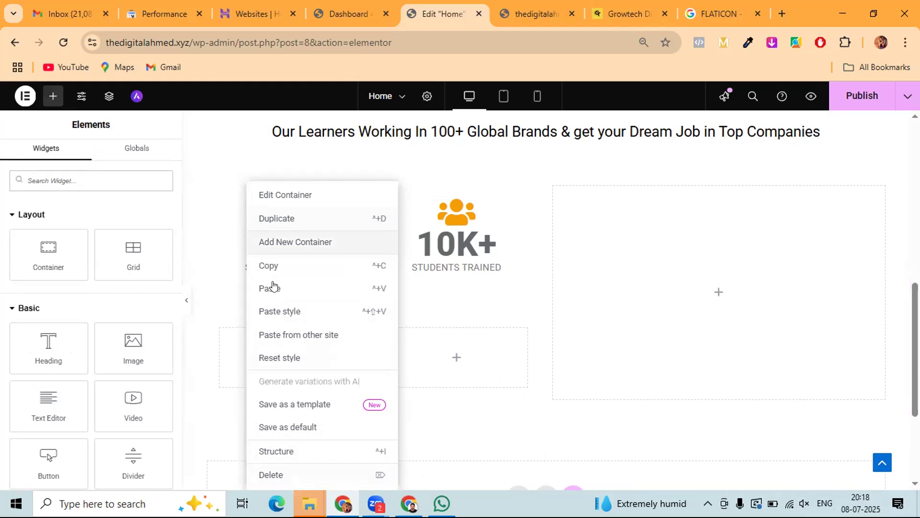
left_click(271, 289)
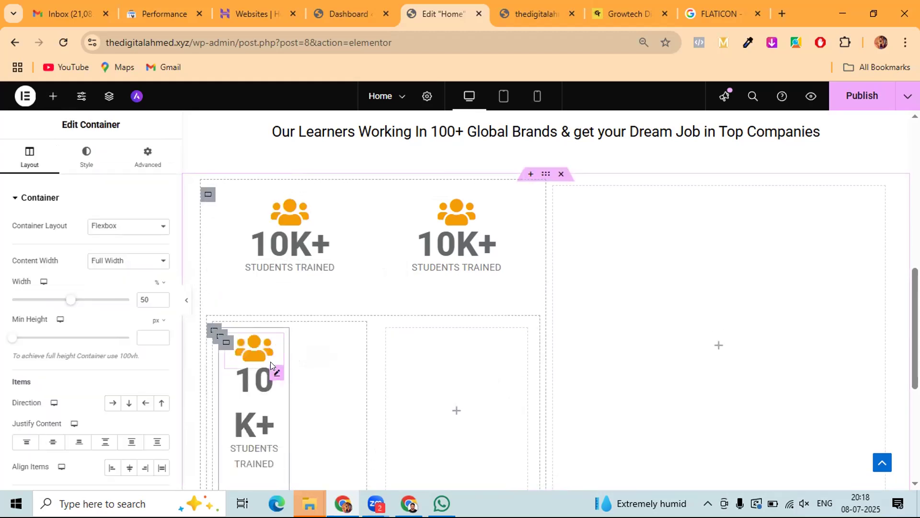
left_click(225, 343)
left_click_drag(70, 299, 131, 307)
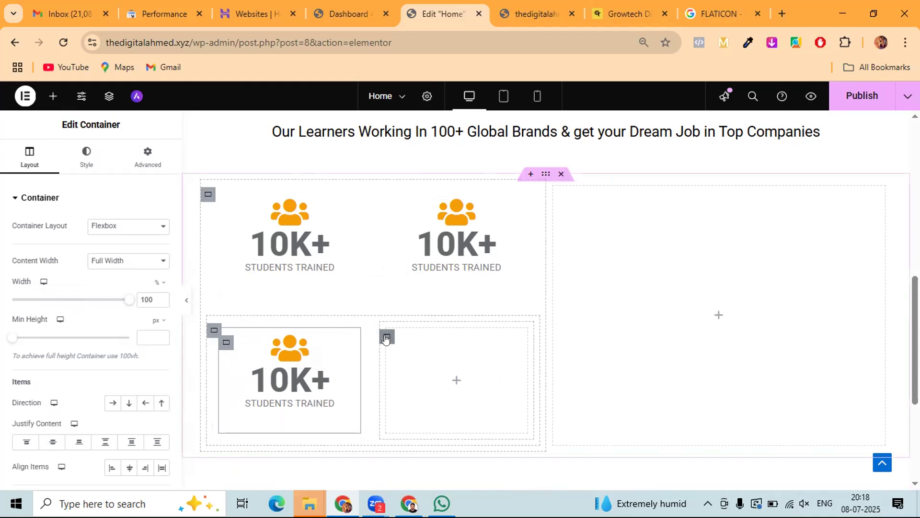
- Delete the empty second container of the lower row and duplicate the pasted statistics box inside the first container
right_click(386, 339)
left_click(406, 475)
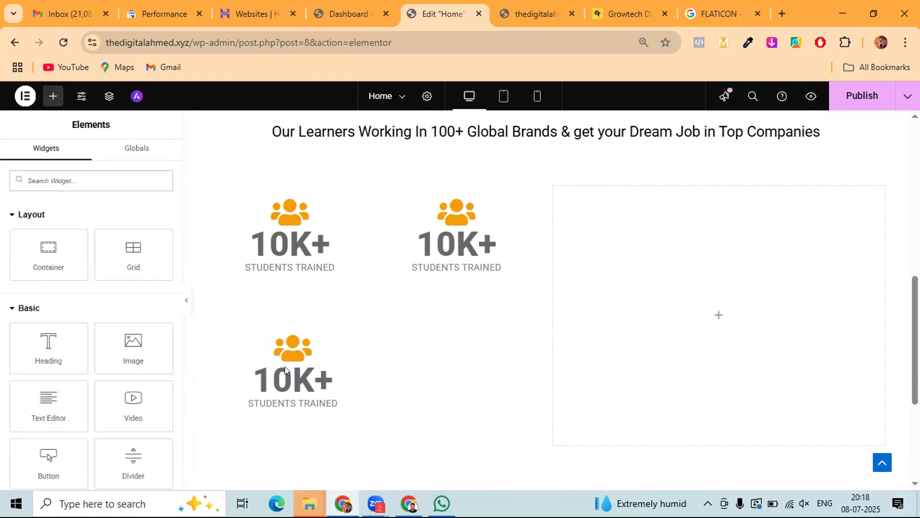
right_click(221, 341)
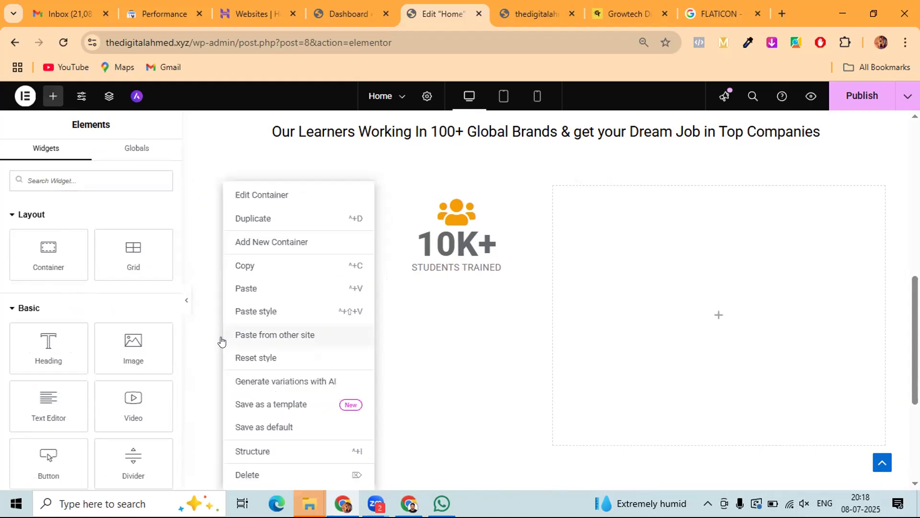
left_click(421, 340)
scroll(355, 392, "down", 1)
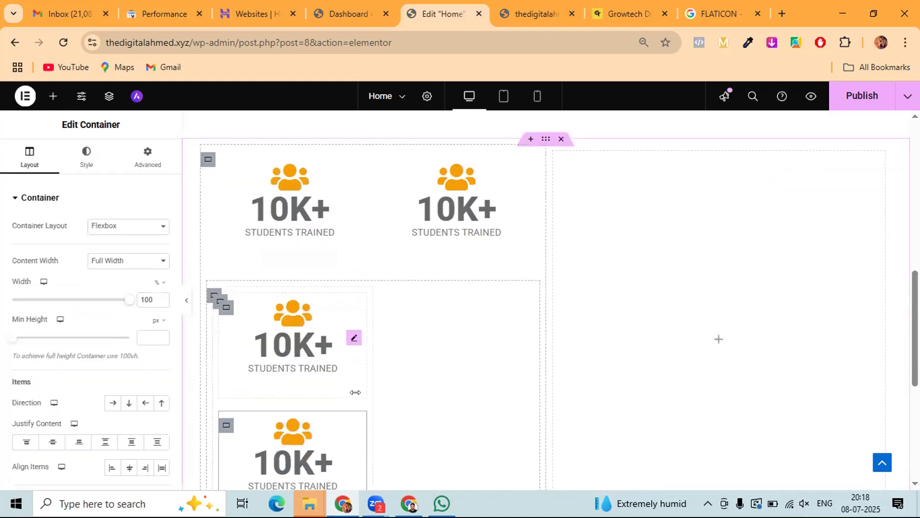
scroll(356, 392, "down", 1)
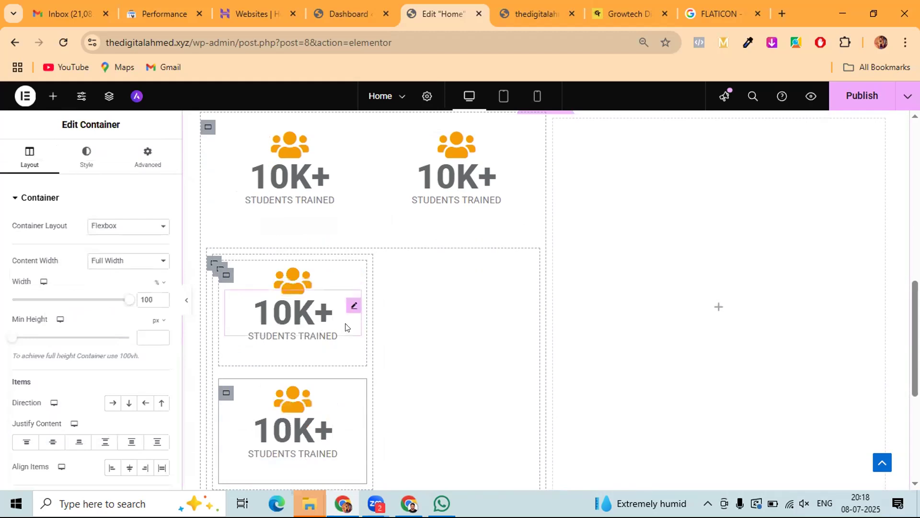
- Set the lower-row container holding both statistics boxes to 100% width with a horizontal row direction
left_click(213, 269)
left_click(86, 300)
left_click_drag(122, 300, 70, 309)
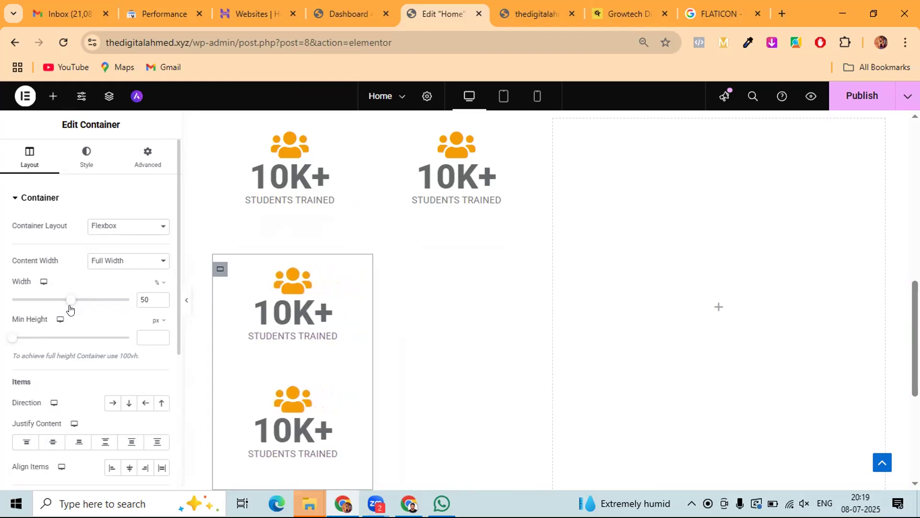
left_click(113, 402)
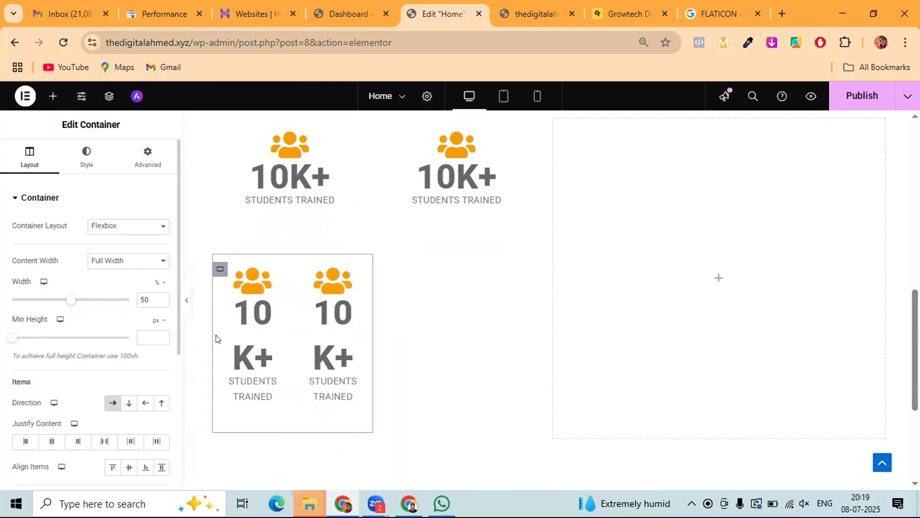
left_click(128, 402)
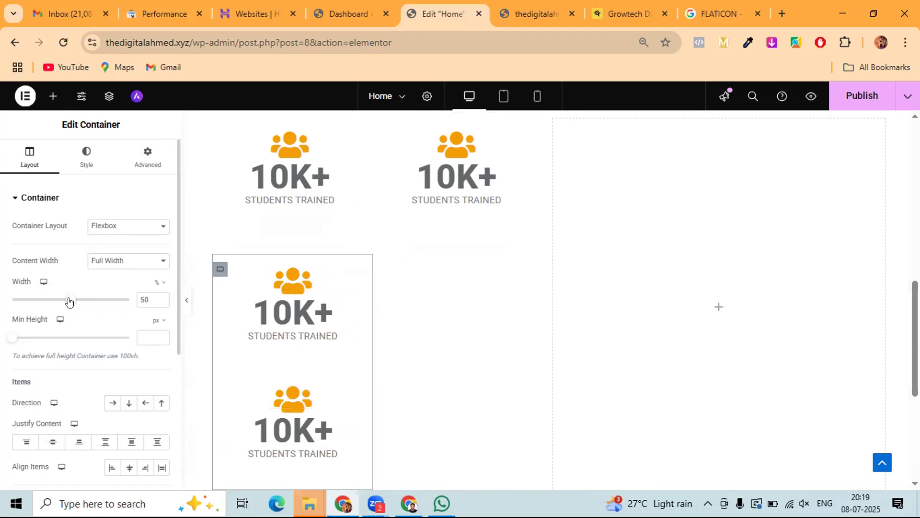
left_click_drag(125, 301, 131, 300)
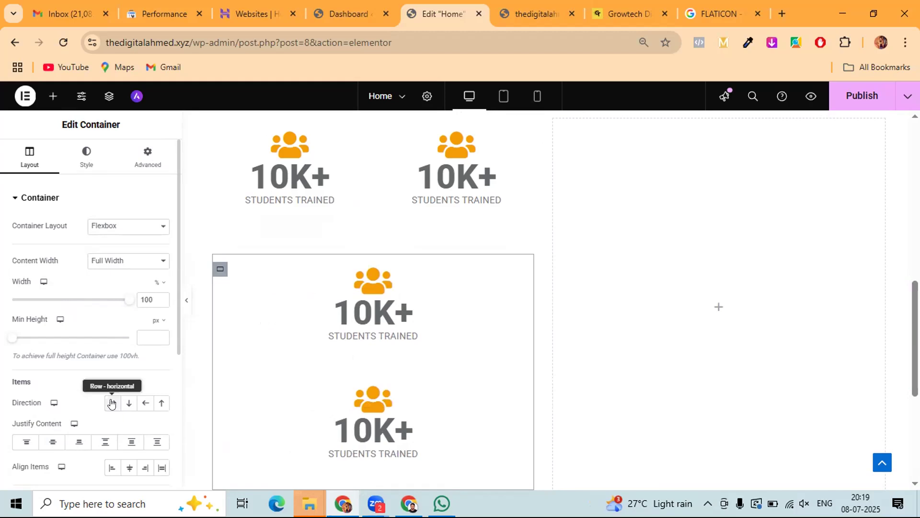
left_click(111, 403)
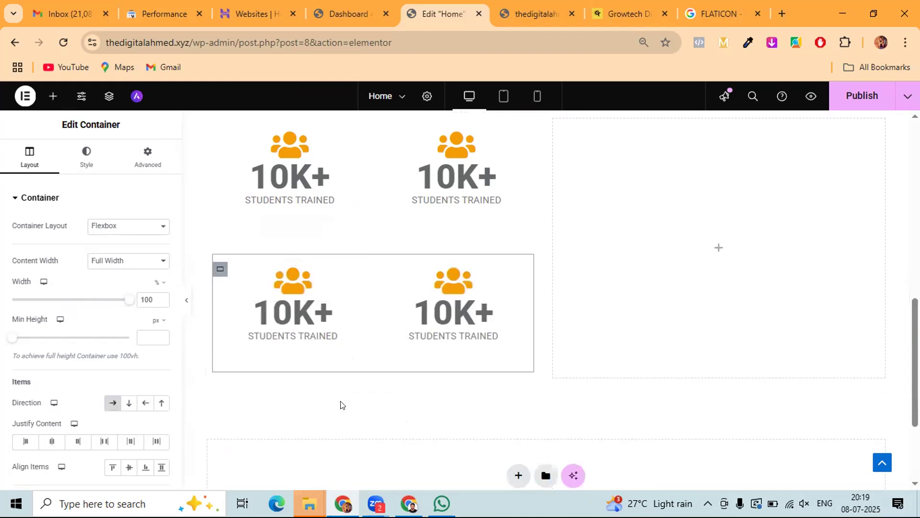
- Copy the heading "Genuine Efforts Make the Numbers Shine" from the Growtech Digital Academy home page
scroll(340, 405, "up", 1)
scroll(340, 405, "down", 1)
scroll(353, 341, "up", 3)
scroll(662, 355, "down", 1)
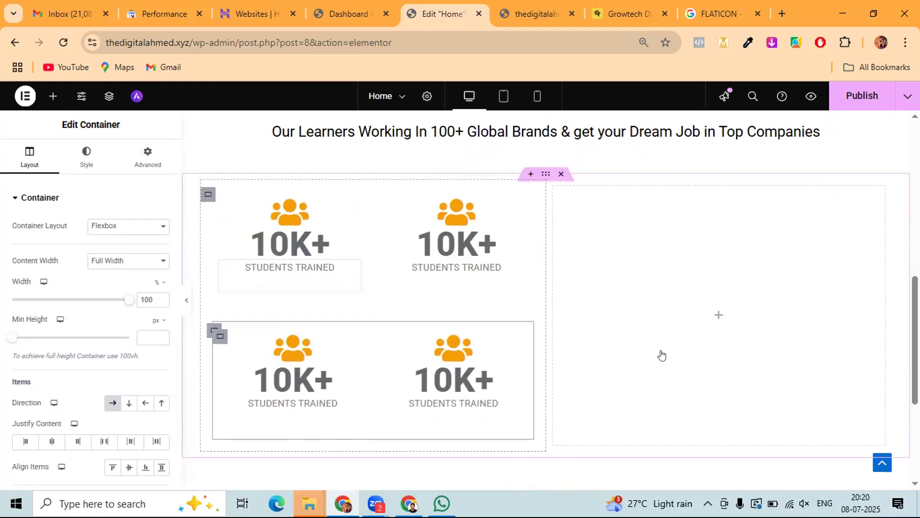
left_click(718, 316)
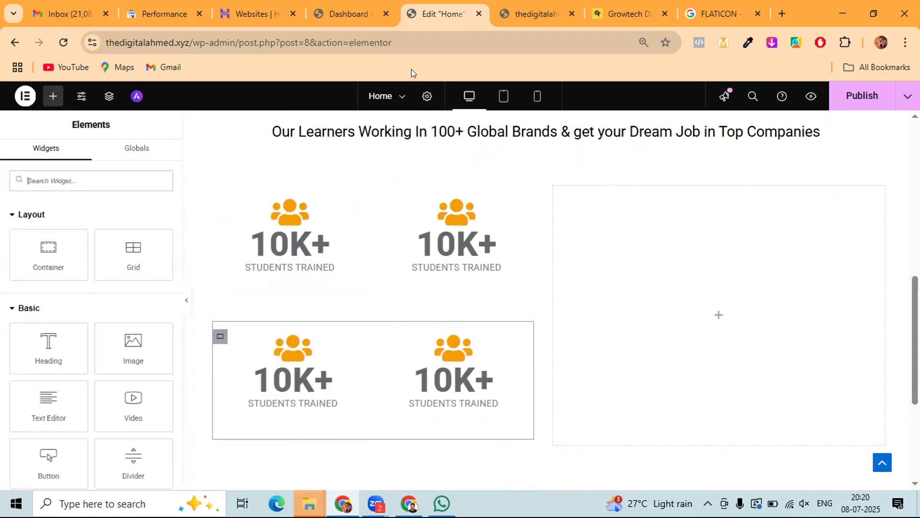
left_click(614, 12)
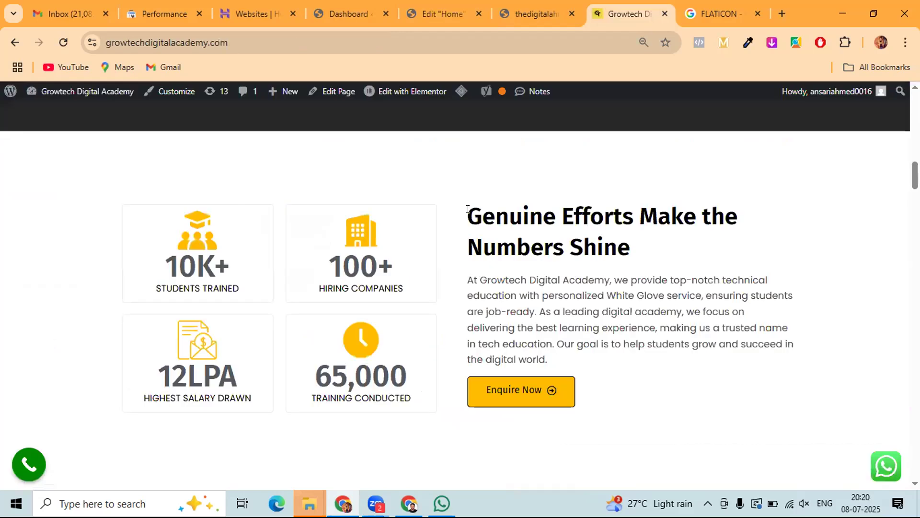
left_click_drag(467, 209, 632, 245)
right_click(557, 219)
left_click(600, 238)
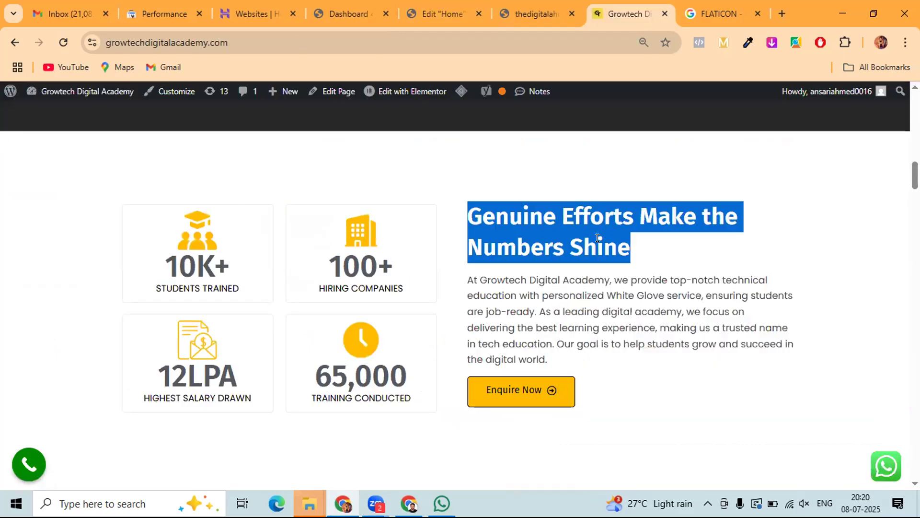
- In the Elementor page, add a Heading widget to the empty container beside the counters, titled "Genuine Efforts Make the Numbers Shine"
left_click(452, 15)
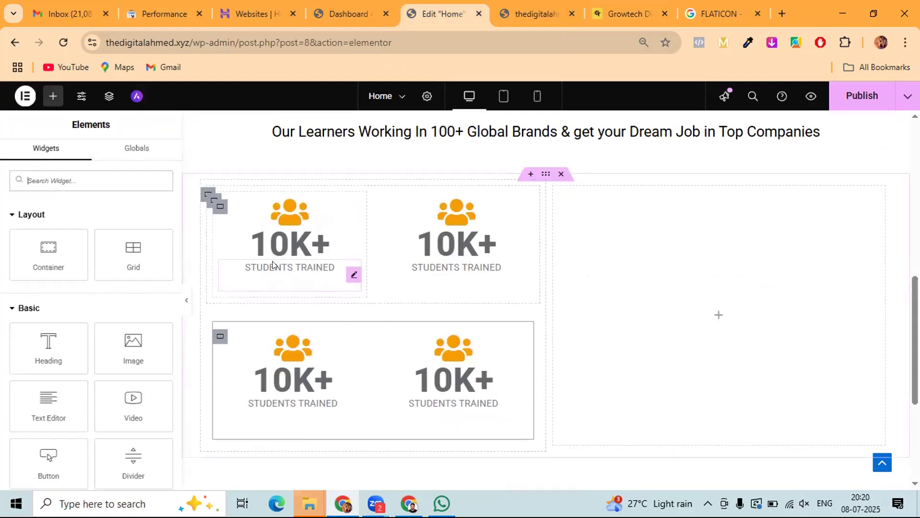
left_click_drag(44, 339, 691, 284)
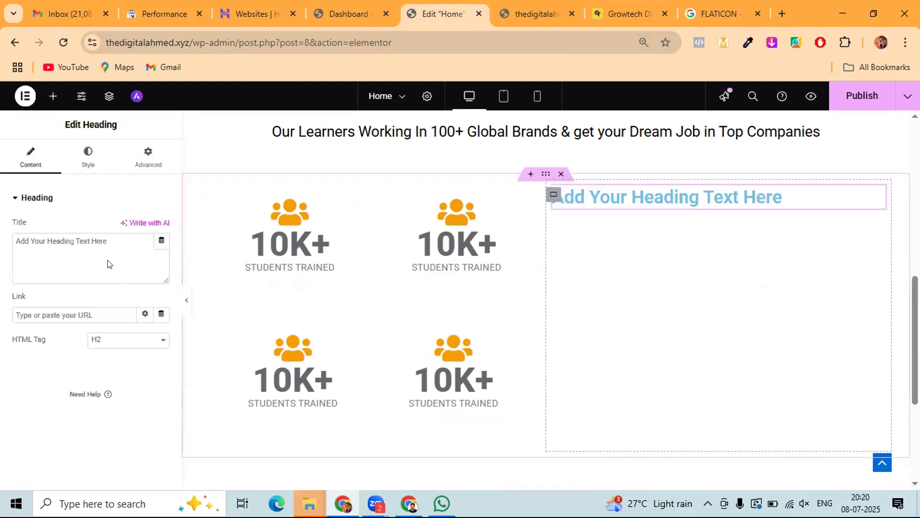
left_click(105, 256)
key("ctrl+a")
key("ctrl+v")
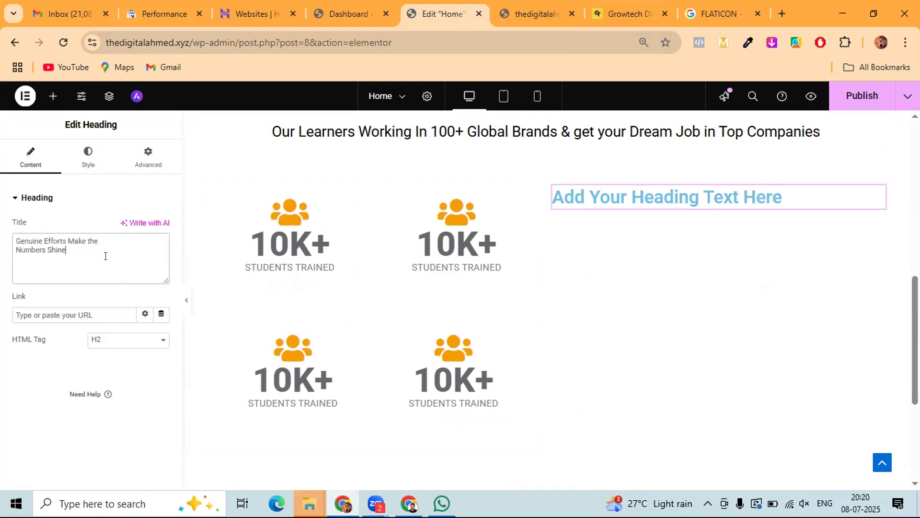
- Set the new heading's text color to the Theme Headings global color
left_click(89, 155)
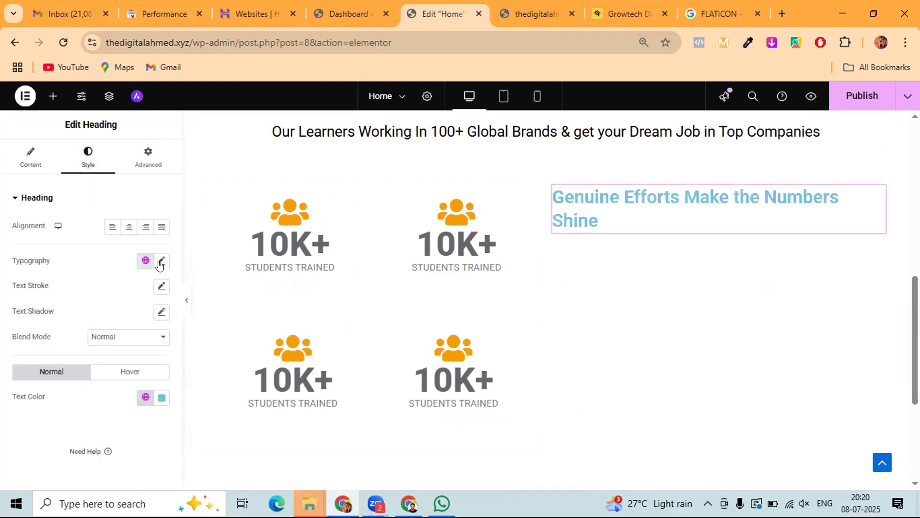
left_click(146, 397)
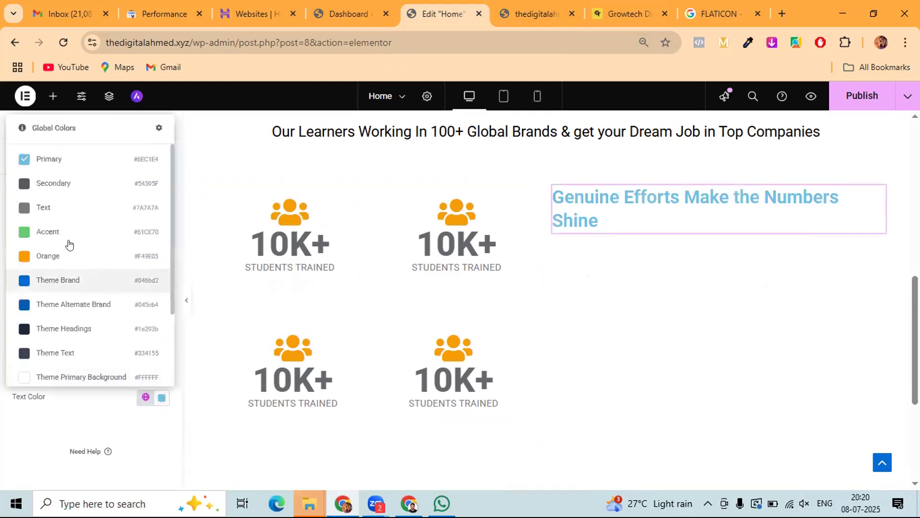
left_click(57, 330)
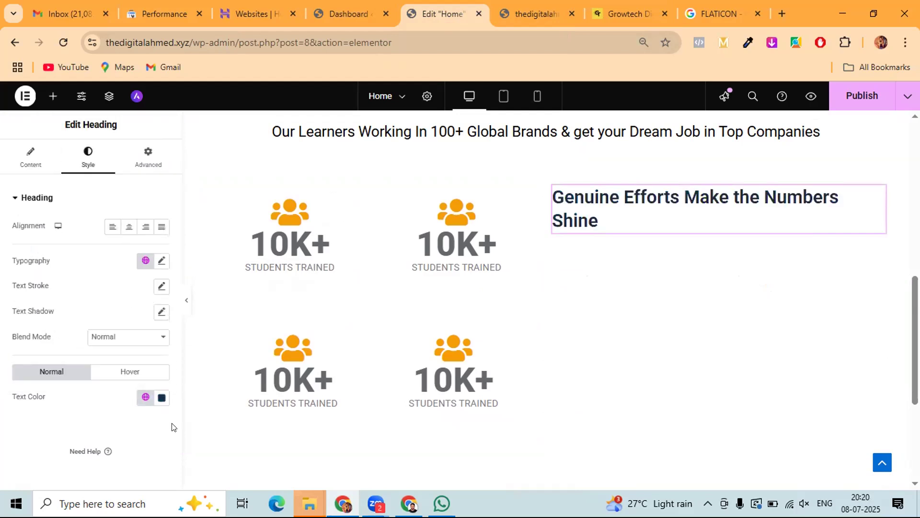
- Copy the paragraph below "Genuine Efforts Make the Numbers Shine" on the Growtech Digital Academy page
left_click(626, 13)
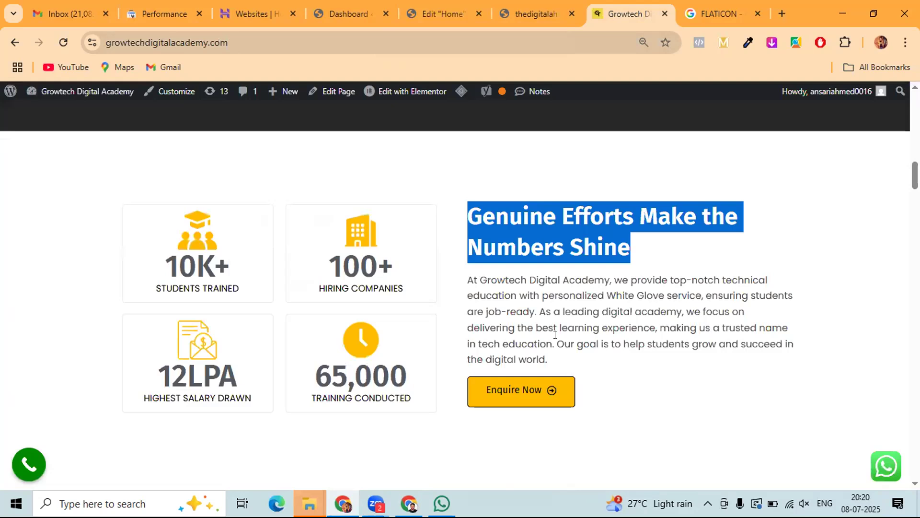
left_click(567, 361)
left_click_drag(549, 361, 466, 279)
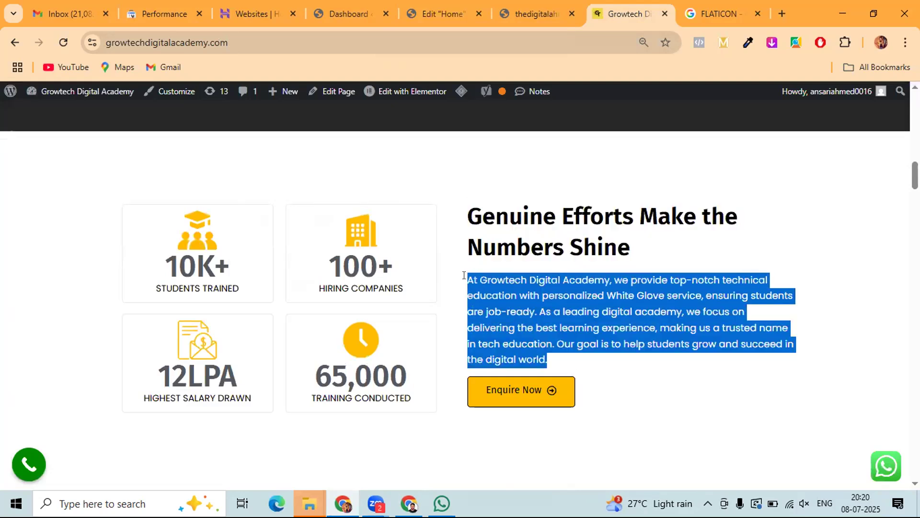
right_click(486, 298)
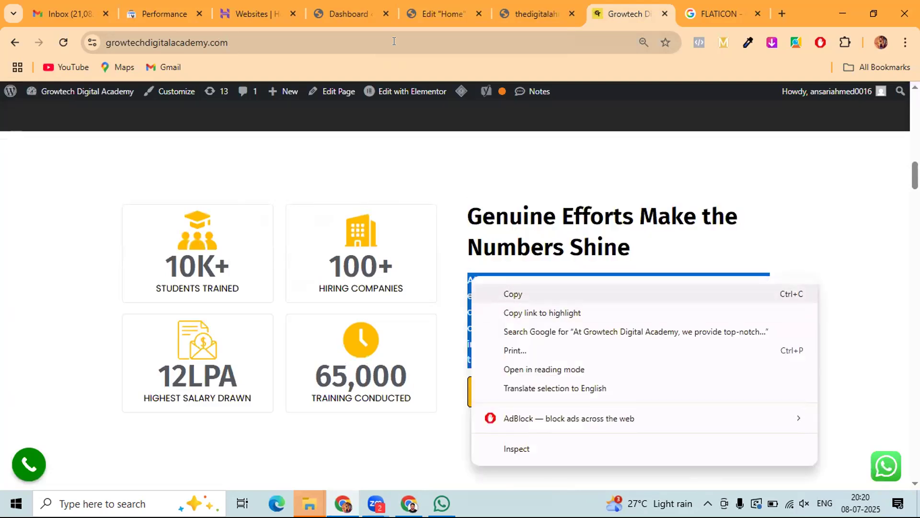
left_click(511, 294)
- Back in the Elementor page, add a Text Editor widget below the heading and replace its placeholder text with the copied paragraph
left_click(425, 13)
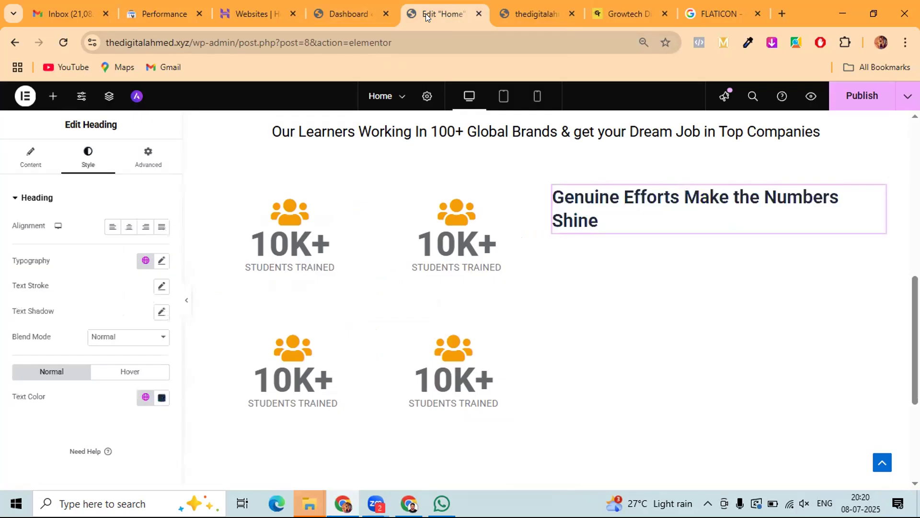
left_click(52, 95)
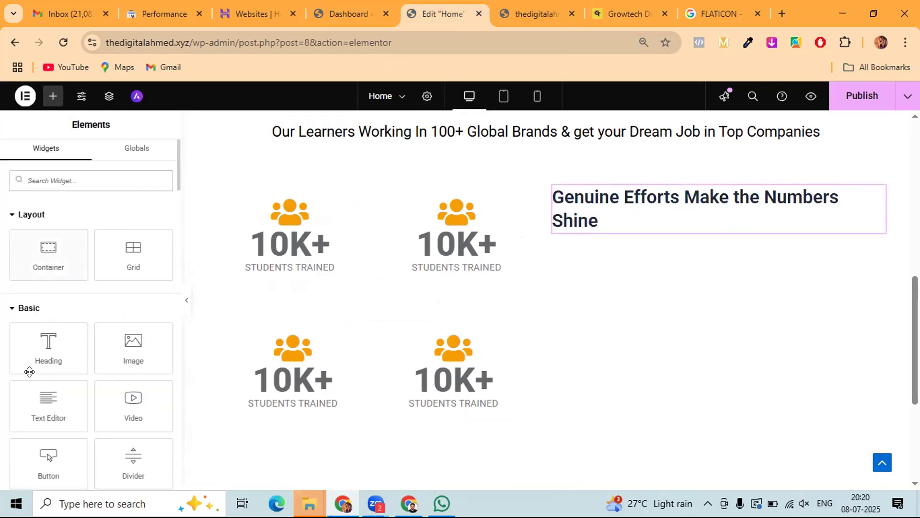
left_click_drag(40, 411, 653, 223)
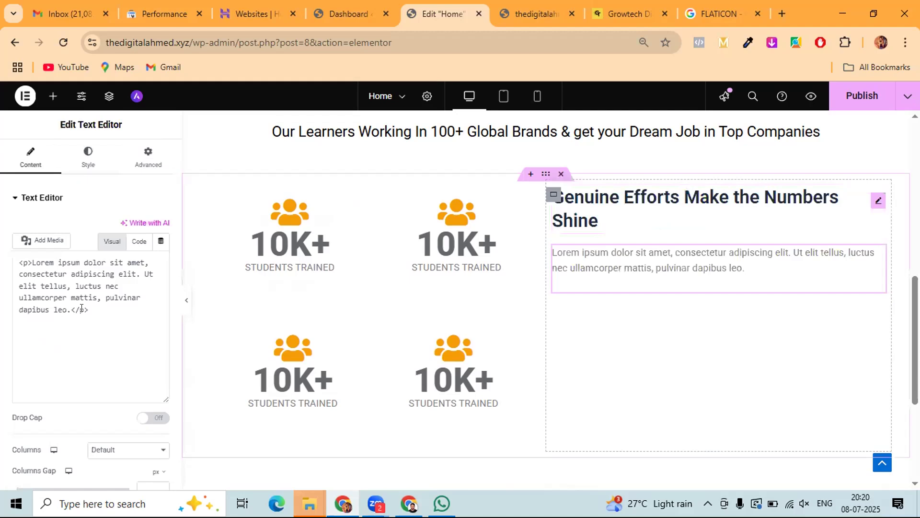
key("ctrl+a")
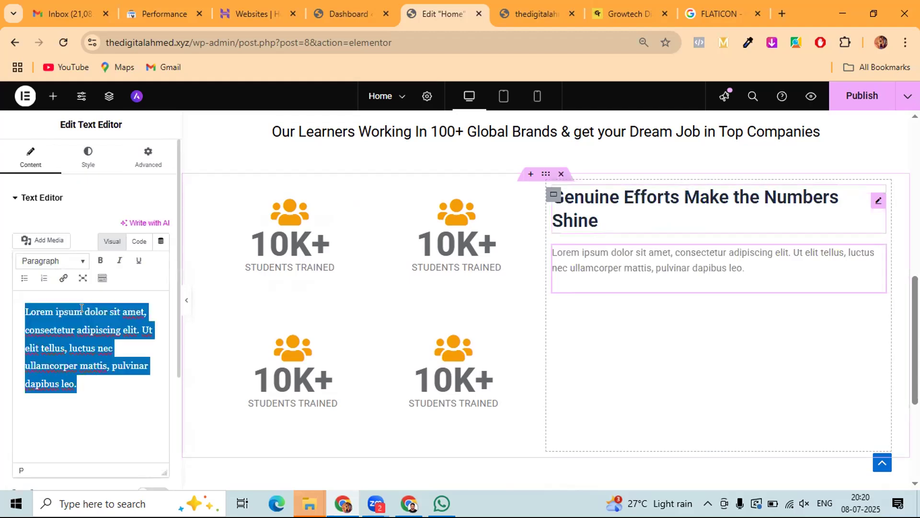
key("ctrl+v")
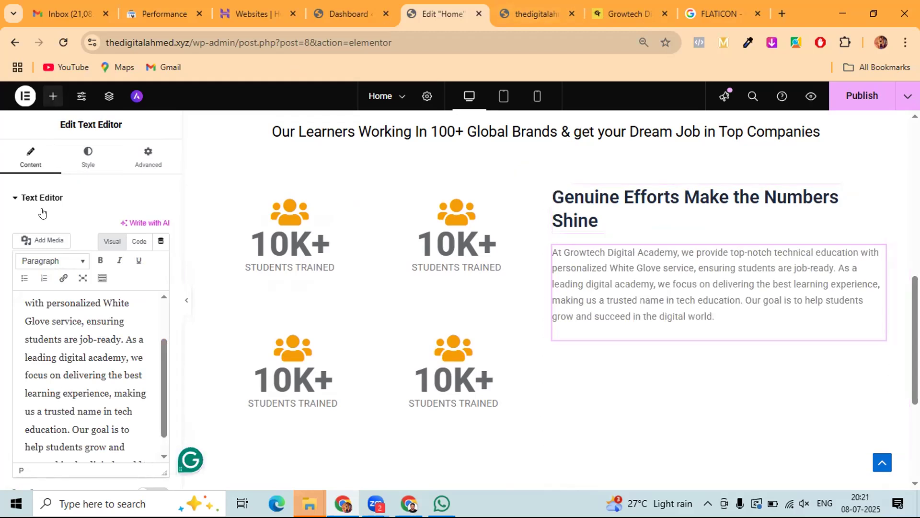
left_click(52, 96)
scroll(43, 397, "down", 1)
left_click_drag(44, 397, 653, 334)
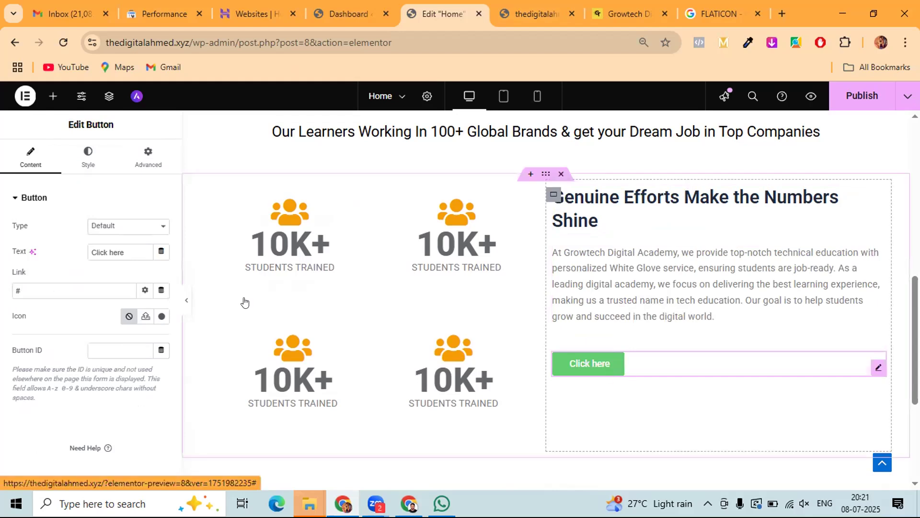
scroll(243, 302, "up", 7)
scroll(289, 323, "down", 3)
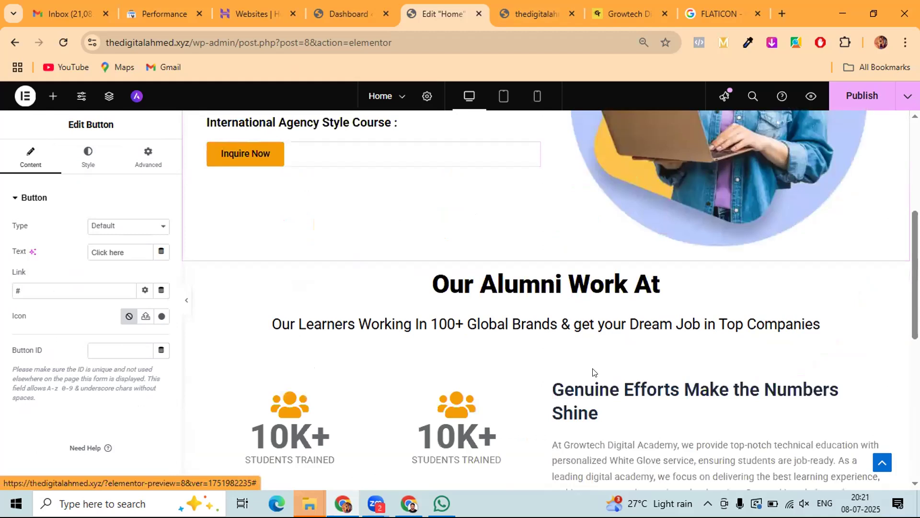
scroll(592, 367, "down", 4)
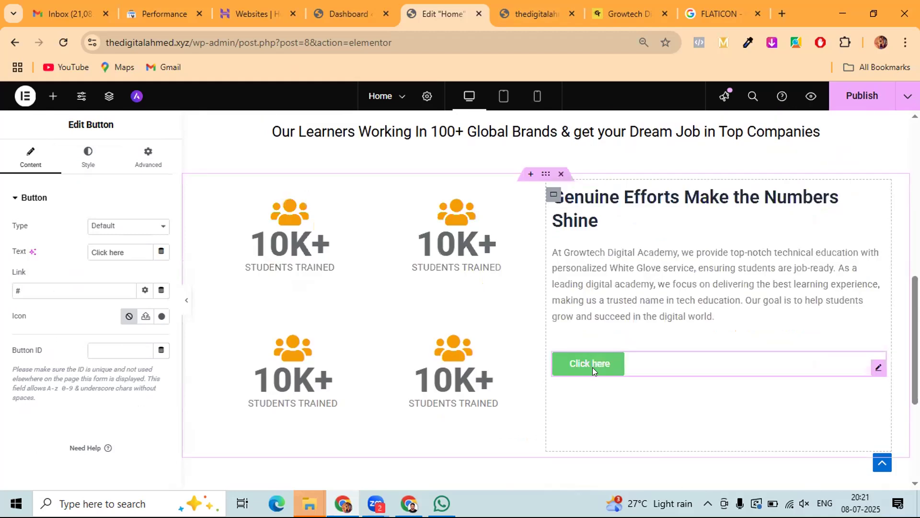
right_click(872, 371)
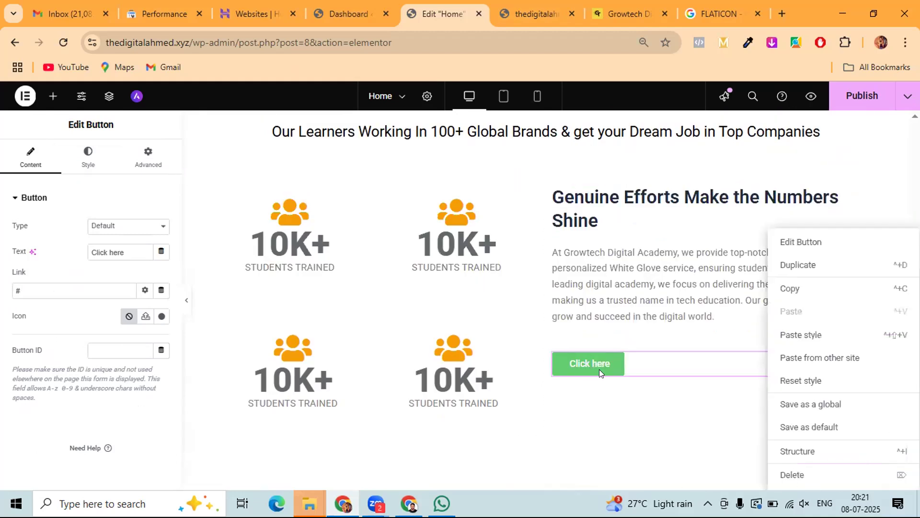
left_click(349, 236)
- Duplicate the hero section's "Inquire Now" button and move the copy below the Growtech Digital Academy paragraph
scroll(263, 241, "up", 3)
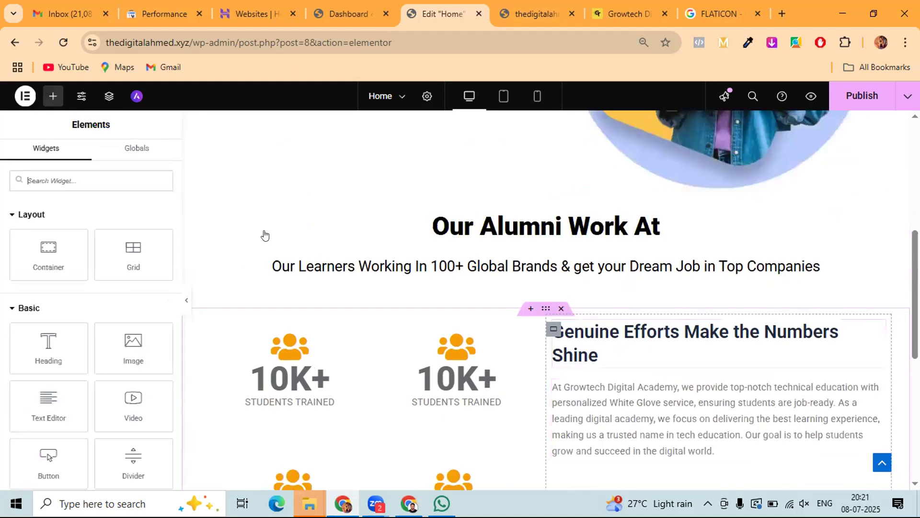
scroll(265, 245, "up", 3)
right_click(267, 255)
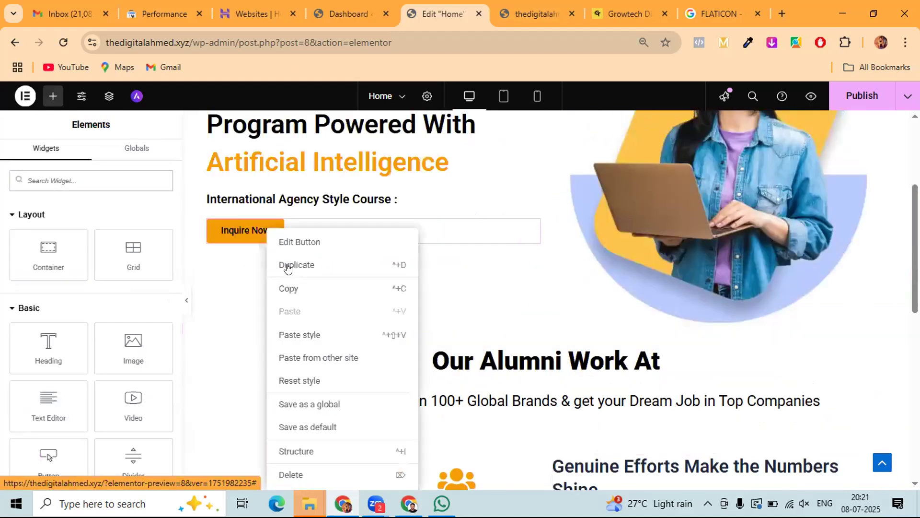
left_click(274, 265)
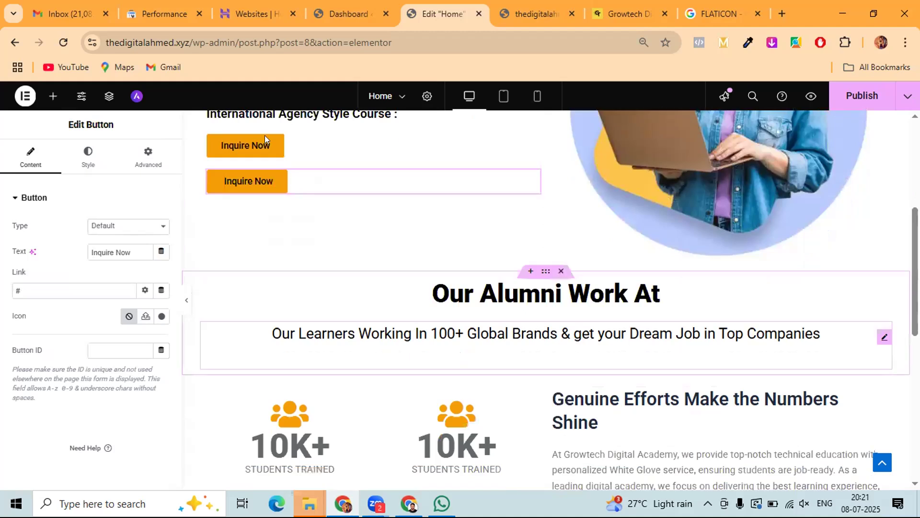
scroll(265, 139, "down", 2)
left_click_drag(256, 117, 632, 444)
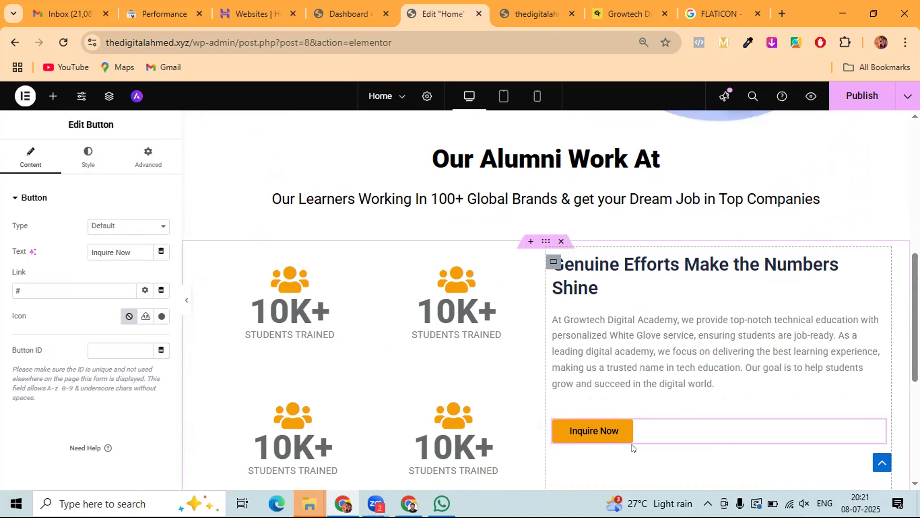
- Set Justify Content to center for the container holding the heading, paragraph and button
scroll(632, 441, "down", 3)
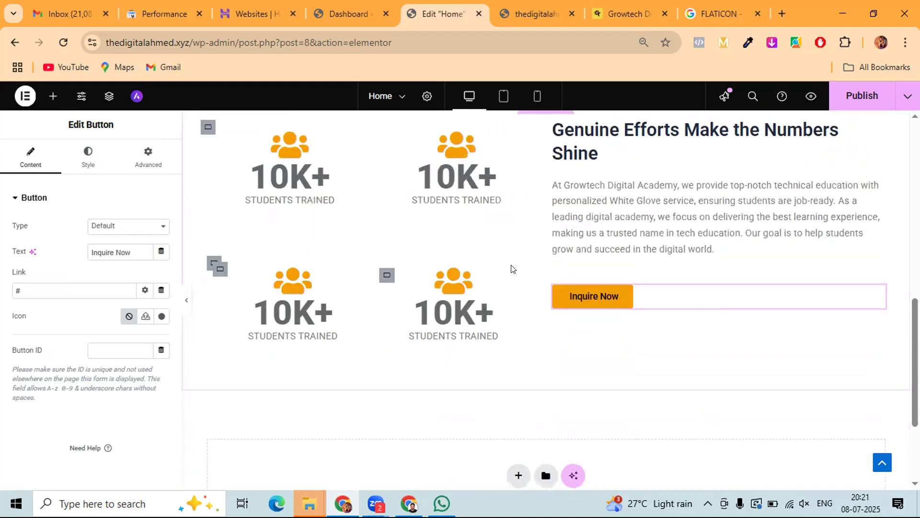
scroll(554, 230, "up", 2)
left_click(554, 193)
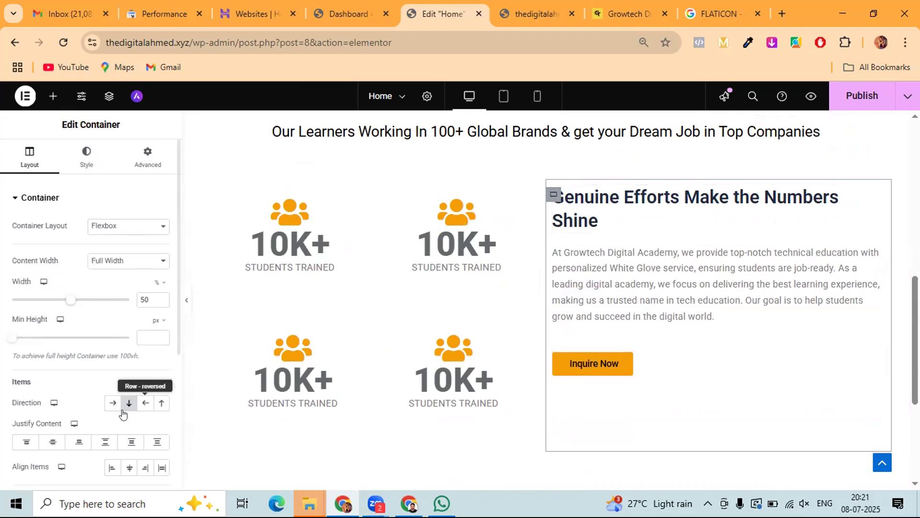
left_click(47, 444)
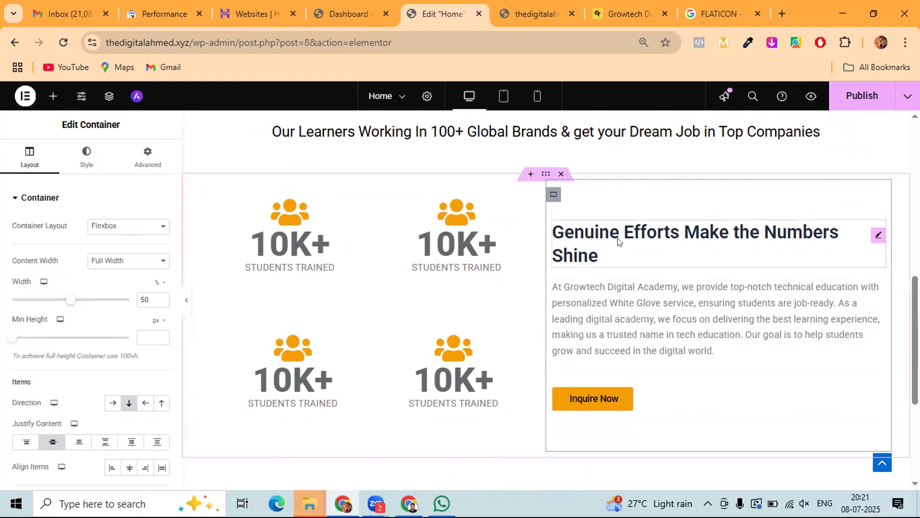
- Set the "Genuine Efforts Make the Numbers Shine" heading's HTML tag to H1 and its font size to 45 px
left_click(872, 238)
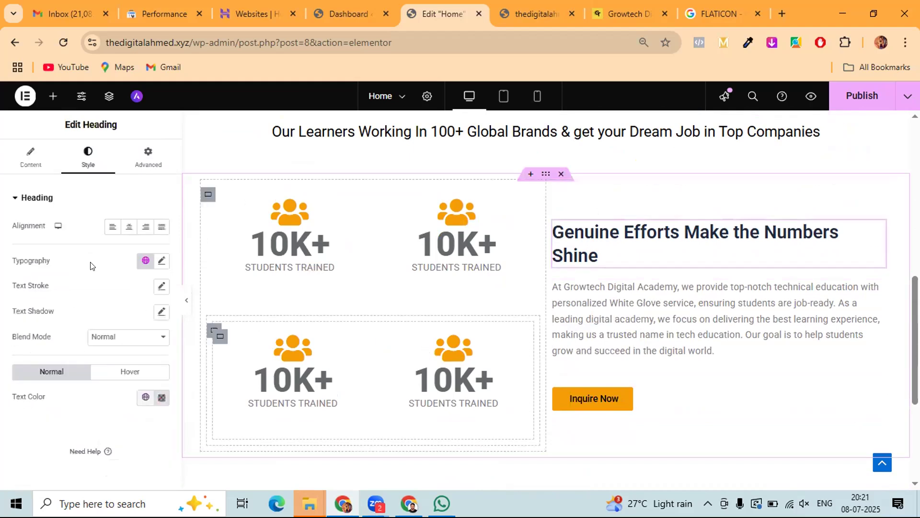
left_click(28, 156)
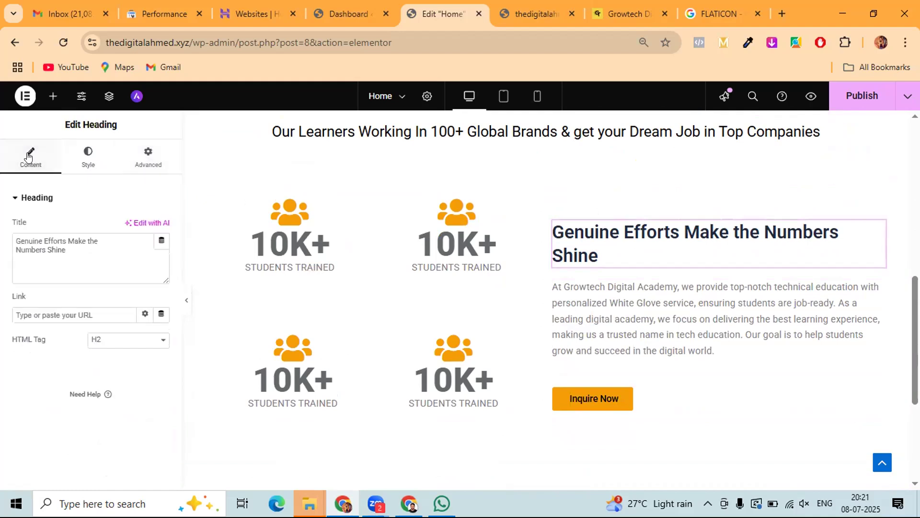
left_click(104, 341)
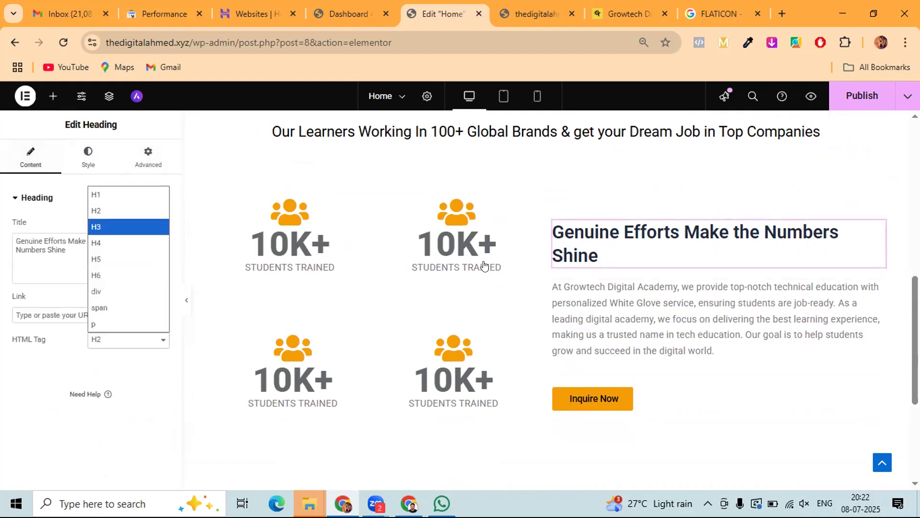
left_click(99, 195)
left_click(85, 154)
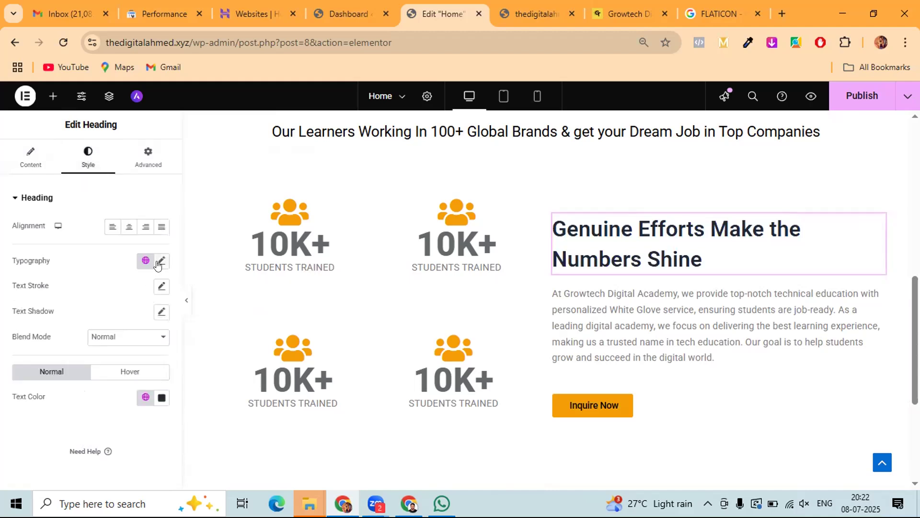
left_click(159, 262)
left_click_drag(25, 362, 40, 362)
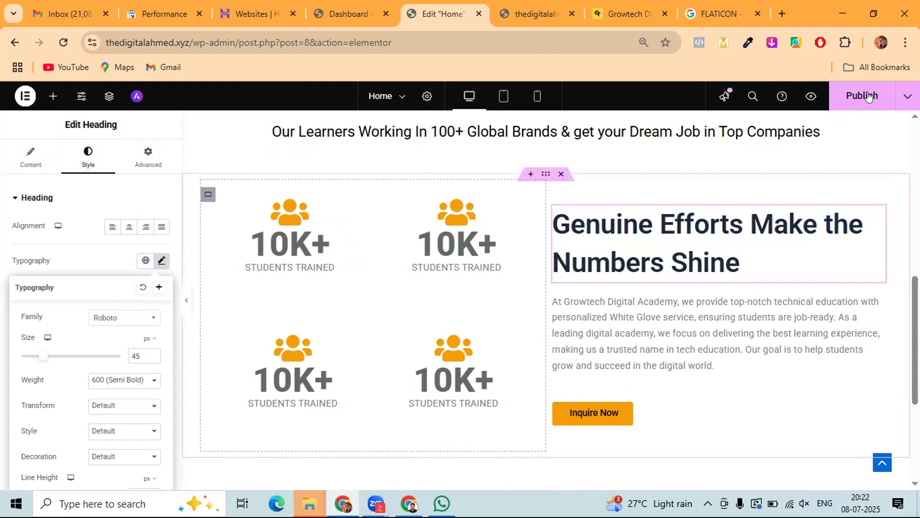
- Reload the live home page and check the counter statistics section with its heading, paragraph and button
left_click(524, 13)
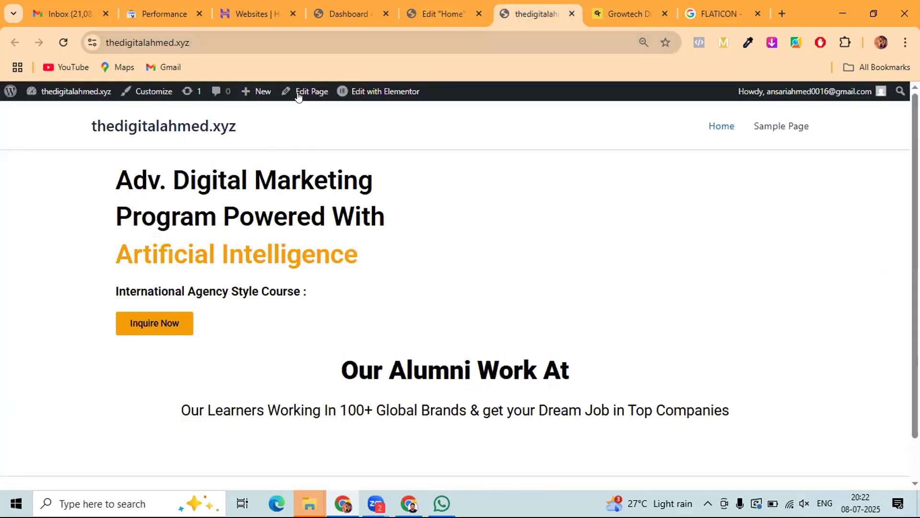
left_click(64, 44)
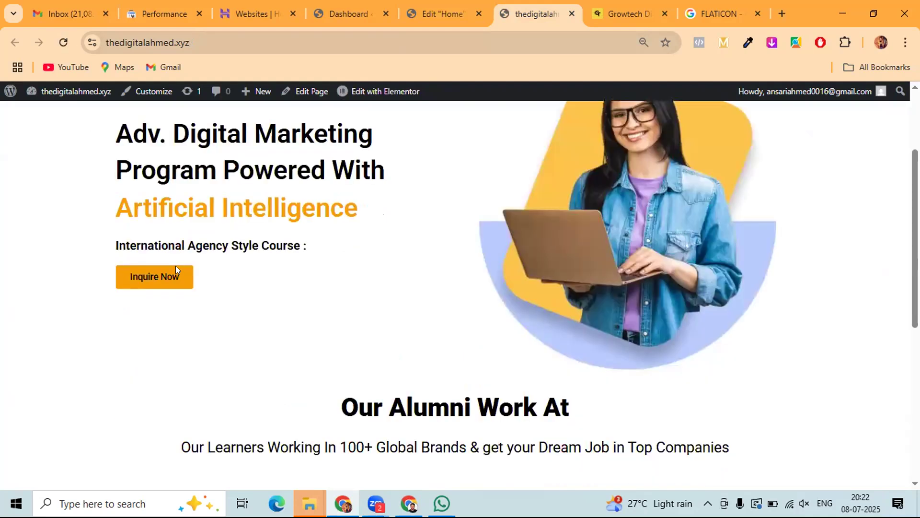
scroll(175, 267, "down", 4)
scroll(176, 270, "down", 3)
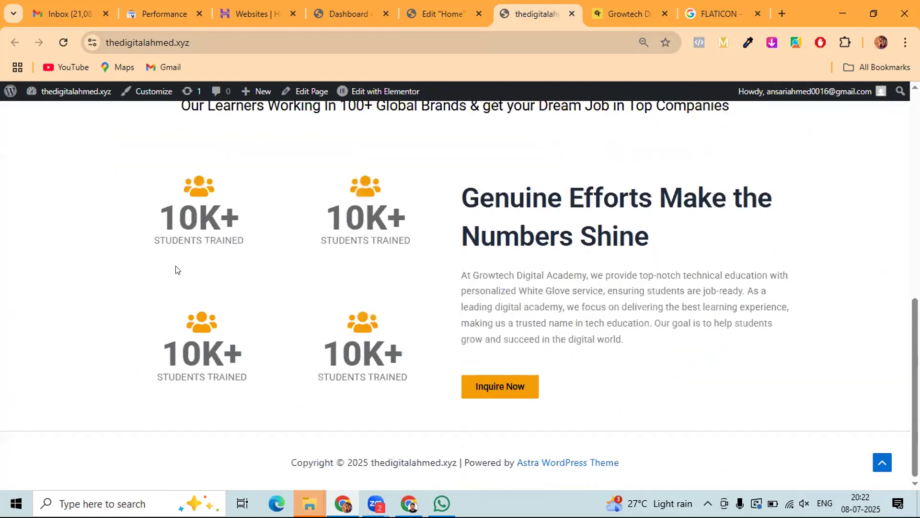
scroll(176, 270, "up", 1)
scroll(175, 270, "down", 1)
- Open the Growtech Digital Academy reference site and examine the styling of its counter boxes
left_click(620, 10)
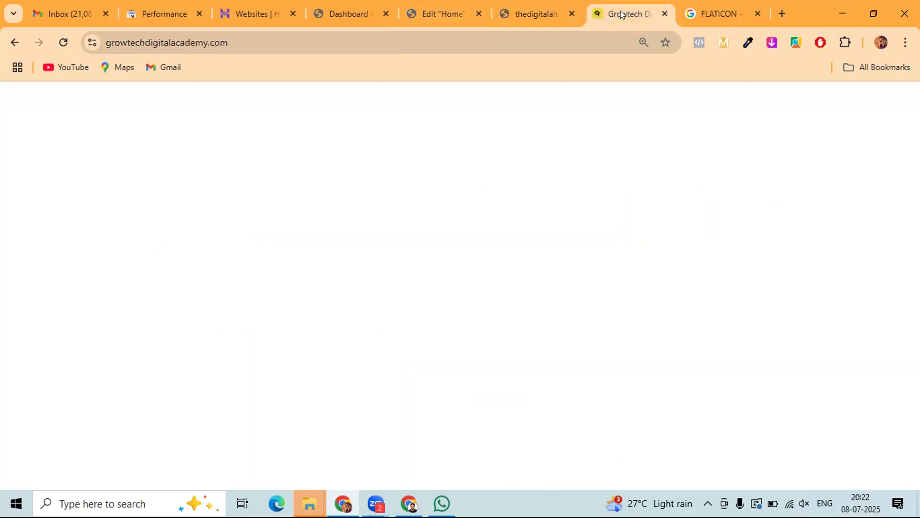
left_click(444, 189)
scroll(444, 190, "up", 5)
scroll(443, 190, "down", 7)
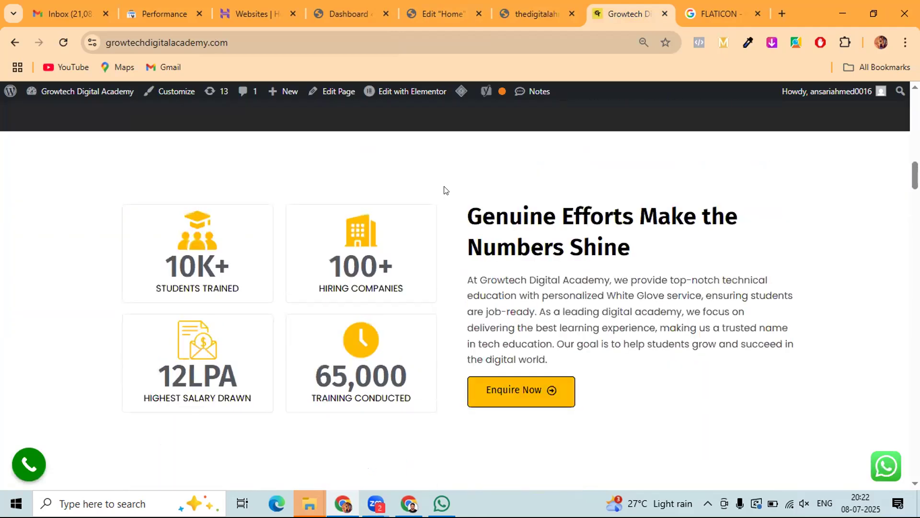
scroll(444, 190, "down", 3)
scroll(444, 190, "up", 3)
scroll(444, 190, "up", 3)
- Back in the Elementor page, give the container of the first "Students Trained" counter a Solid border
left_click(437, 15)
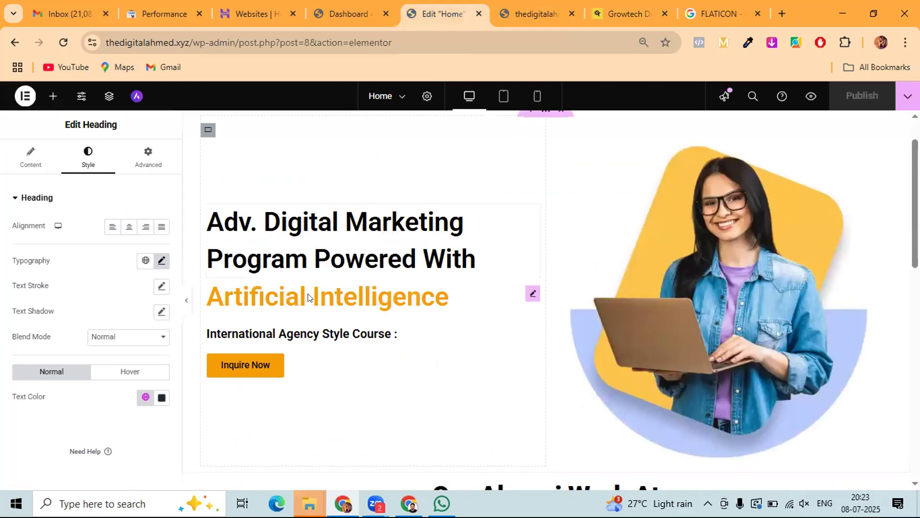
scroll(391, 301, "down", 3)
scroll(390, 301, "down", 3)
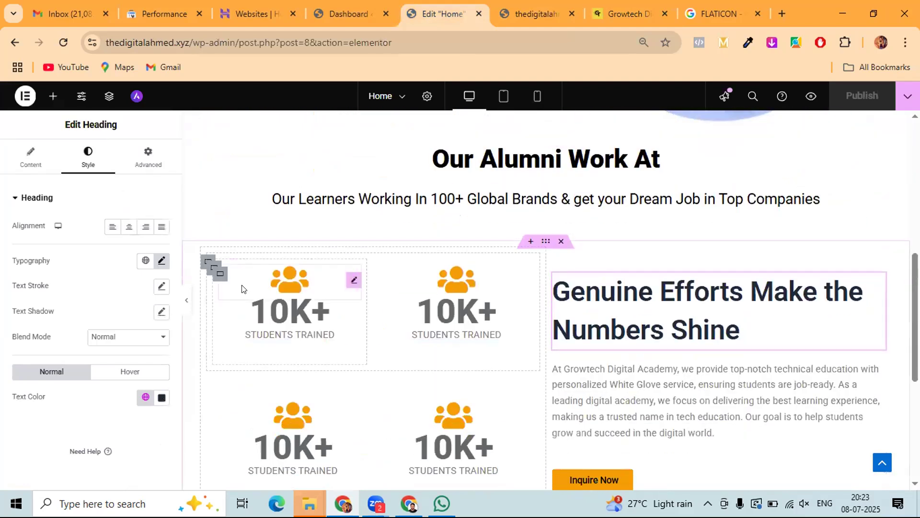
left_click(214, 277)
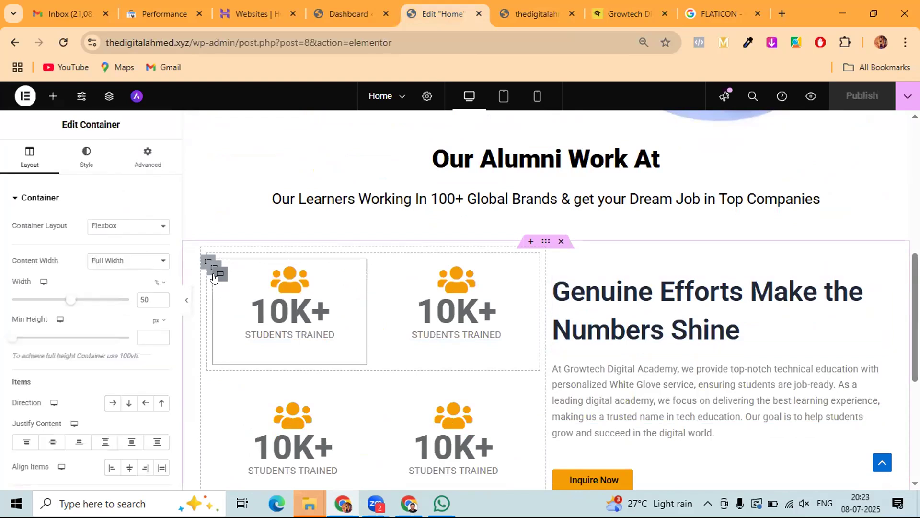
left_click(83, 160)
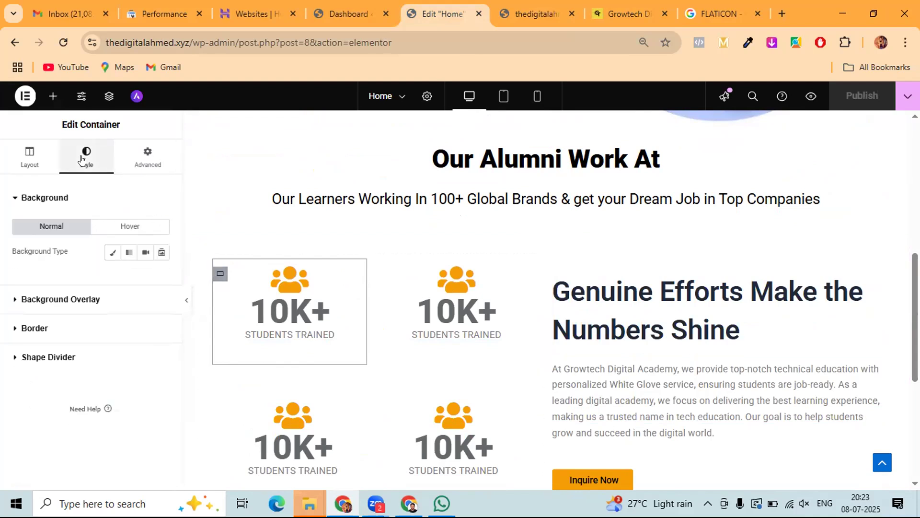
left_click(35, 329)
scroll(58, 309, "down", 1)
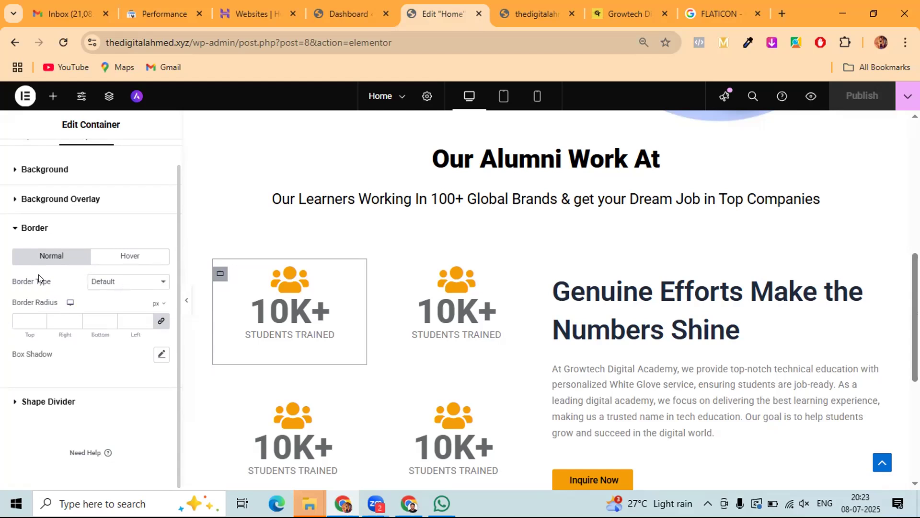
left_click(111, 283)
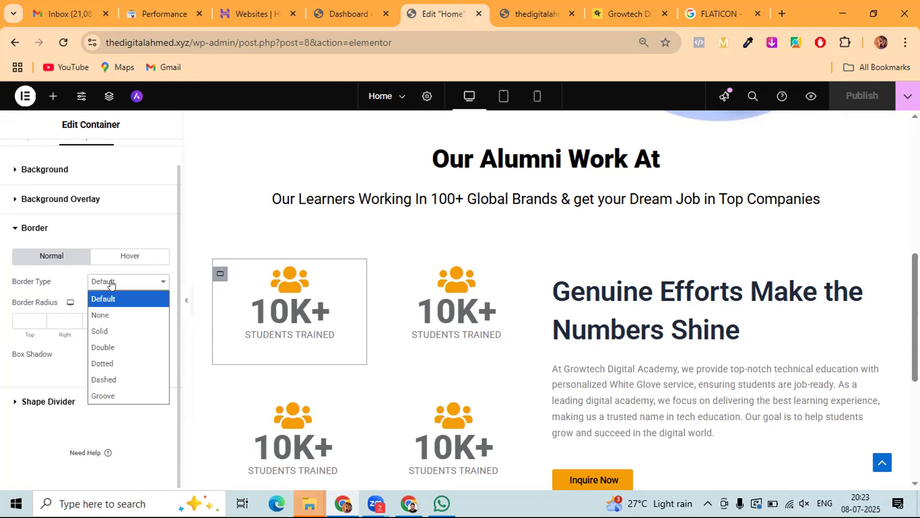
left_click(111, 331)
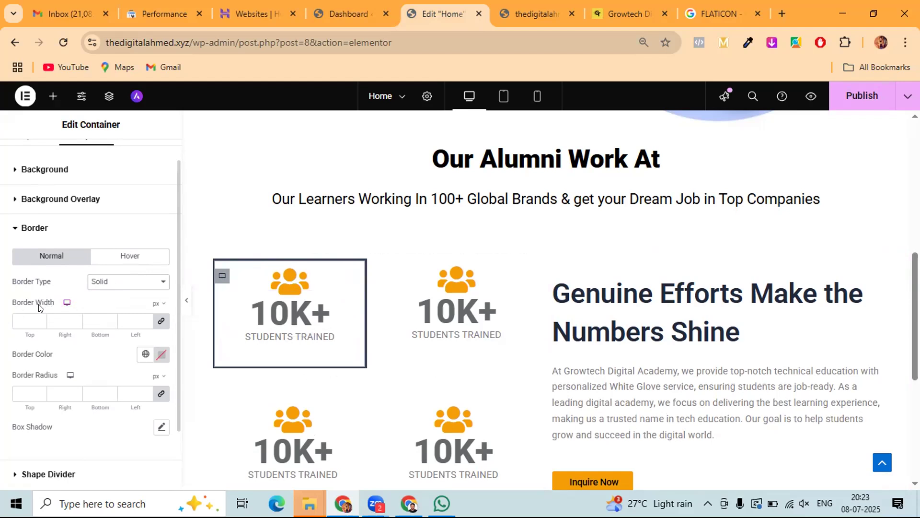
- Set the first counter container's border width to 1 px on all sides, trying 10 px along the way
left_click(27, 319)
type("1")
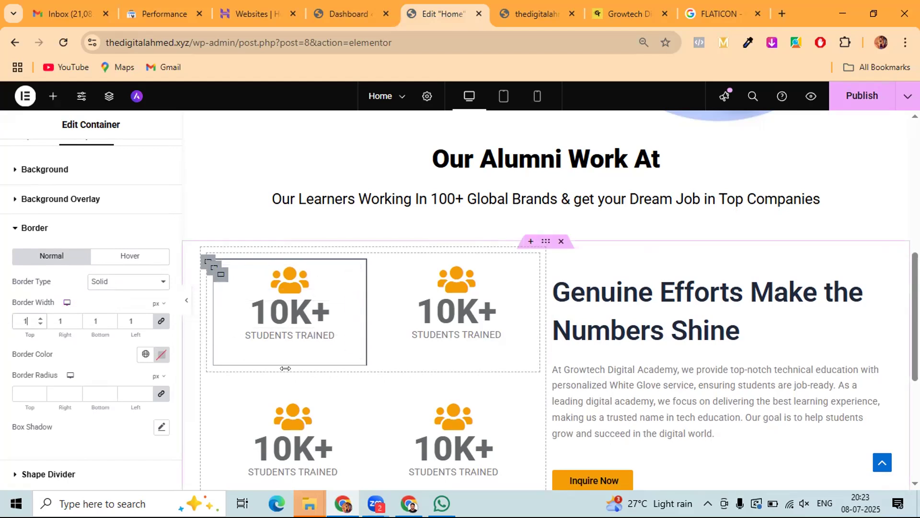
type("0")
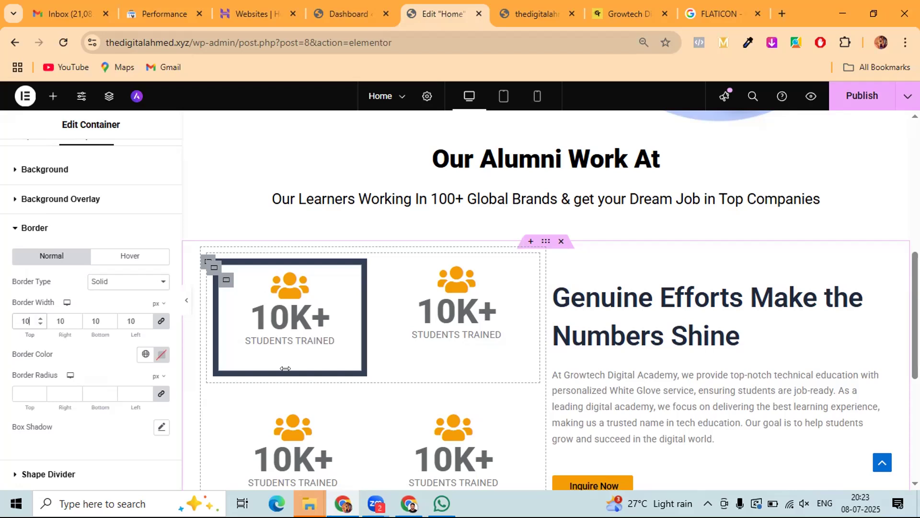
key("BackSpace")
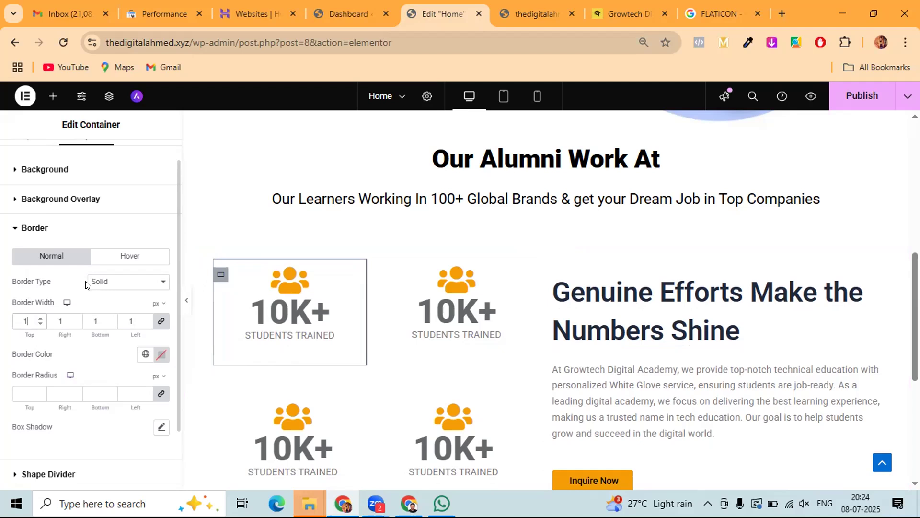
- Try the Double, Dotted and Dashed border types on the first counter container and settle on Groove
left_click(111, 283)
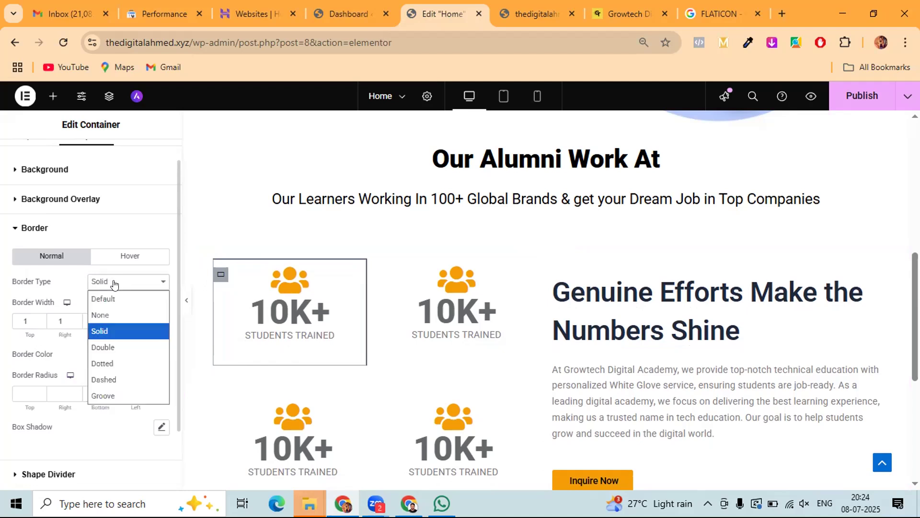
left_click(100, 341)
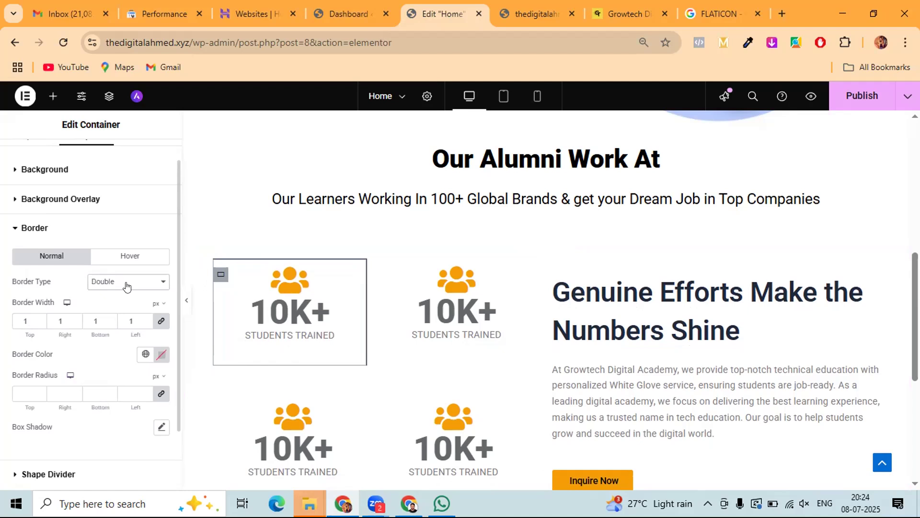
left_click(124, 284)
left_click(101, 361)
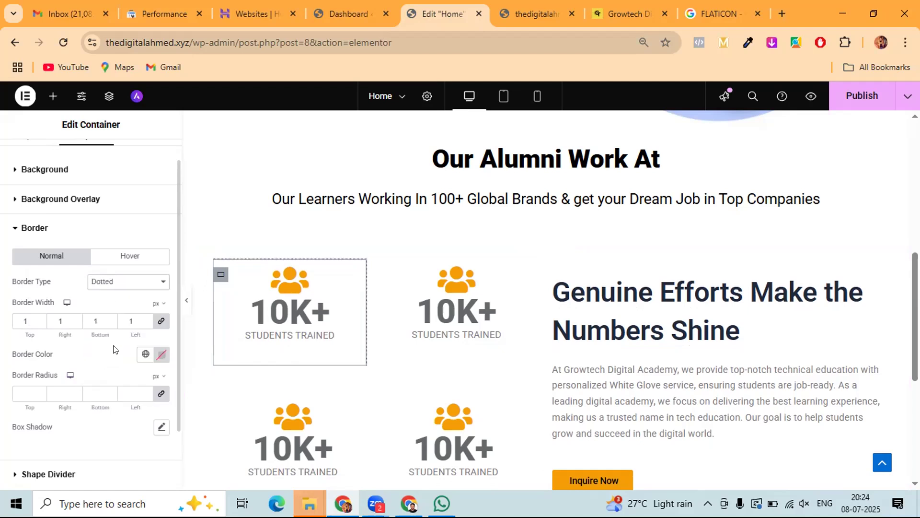
left_click(135, 284)
left_click(103, 380)
left_click(136, 284)
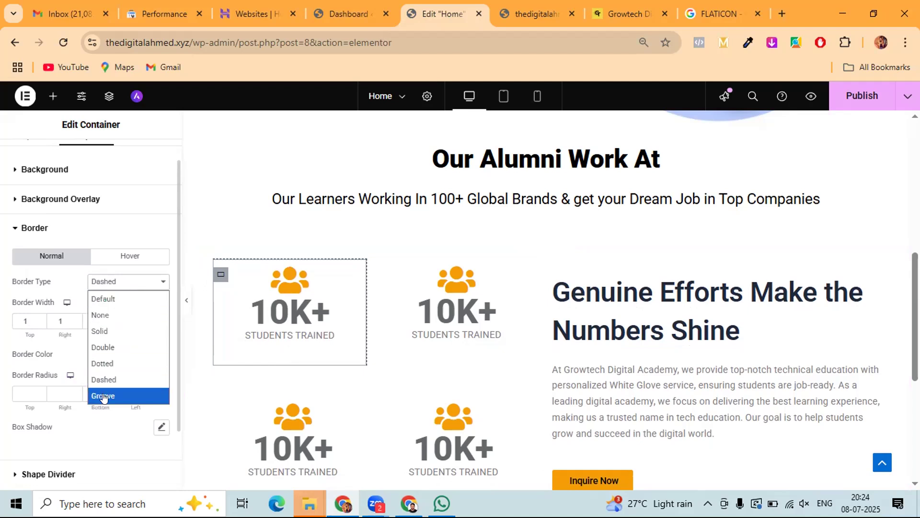
left_click(104, 394)
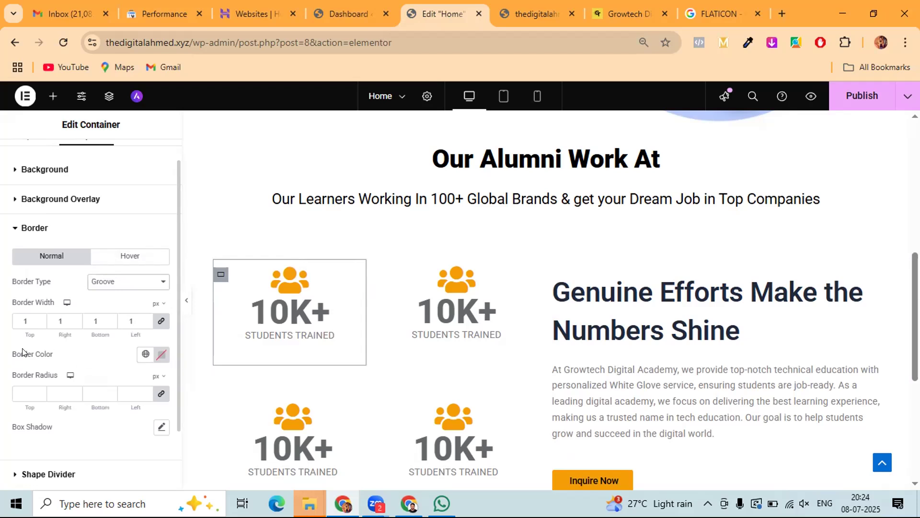
- Apply the global Orange color to the first counter container's border and set its border radius to 15 px
left_click(157, 358)
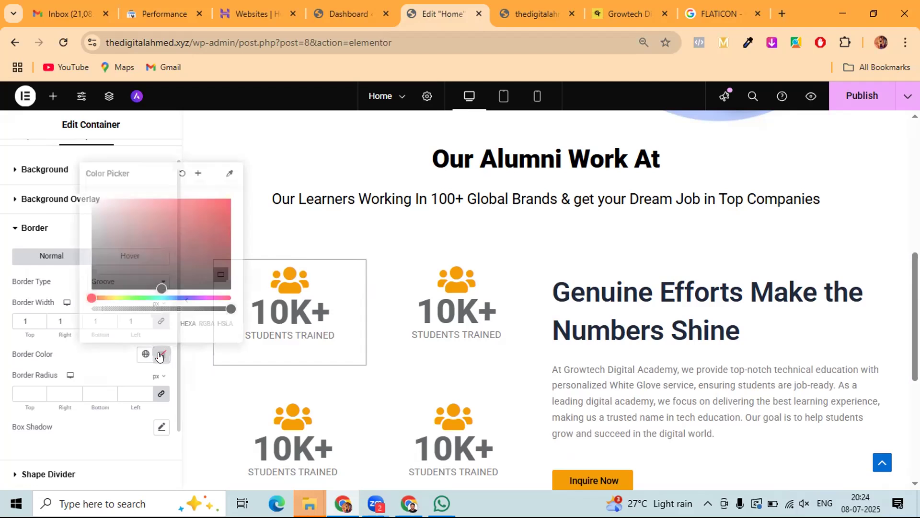
left_click(145, 353)
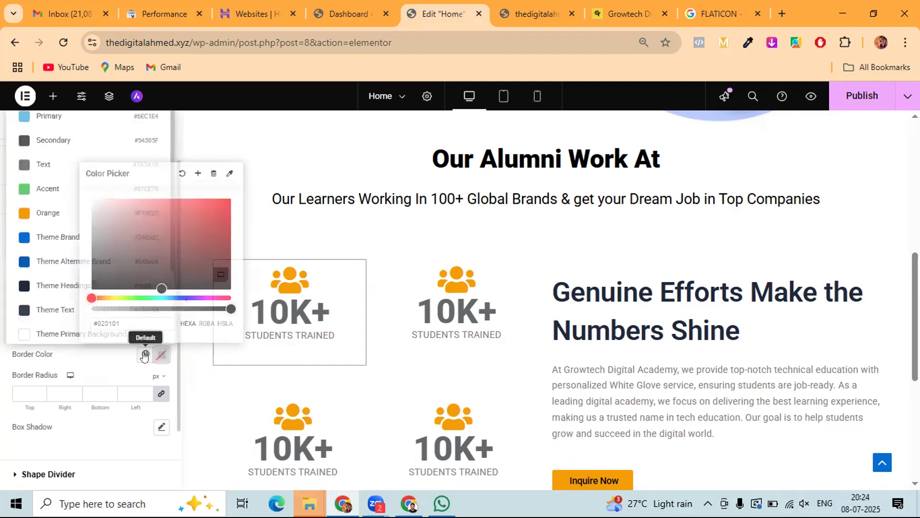
left_click(61, 220)
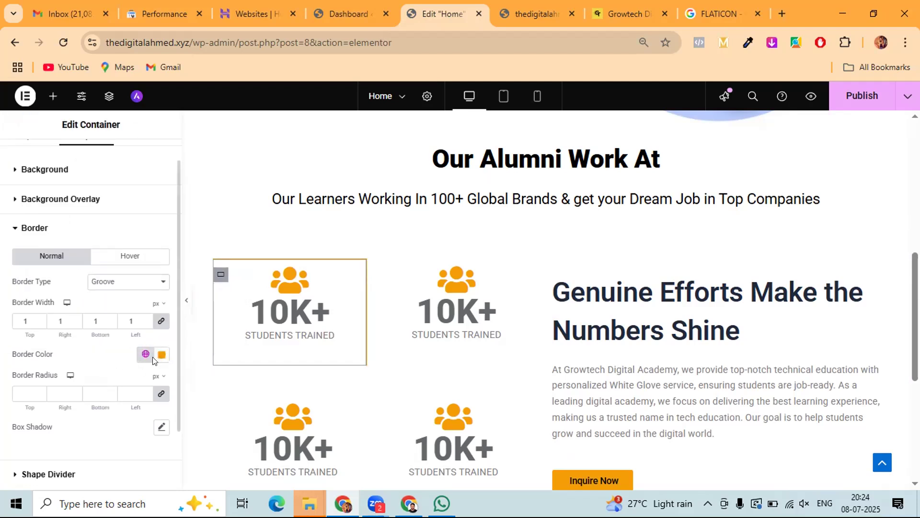
left_click(15, 393)
type("15")
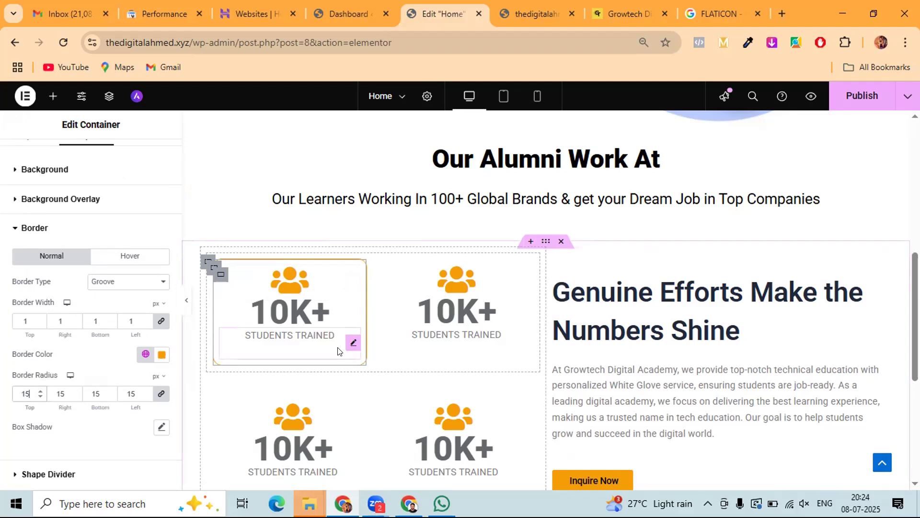
- Add a box shadow with its default settings to the first counter container and publish the page
left_click(161, 427)
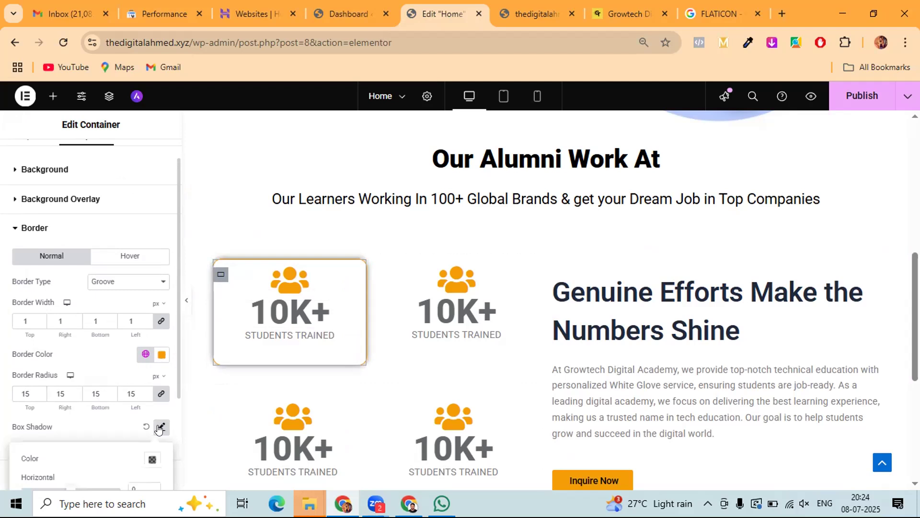
scroll(70, 443, "down", 2)
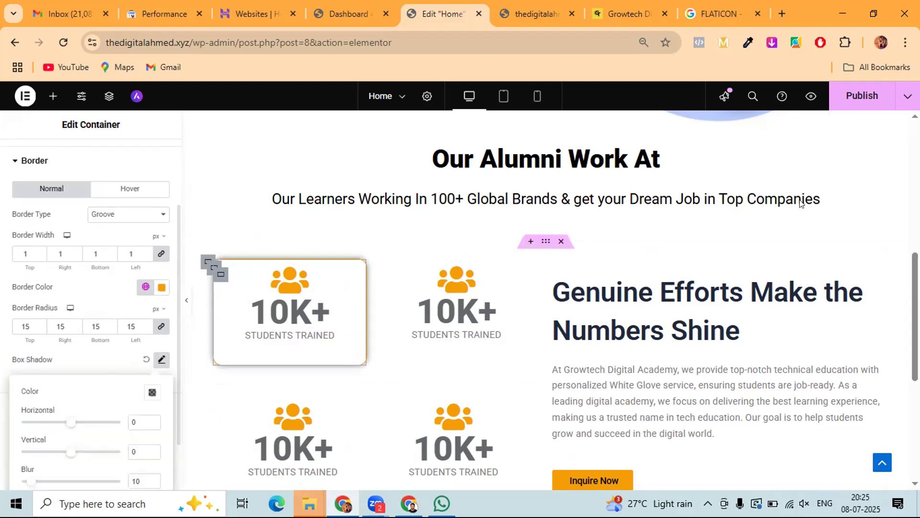
left_click(846, 97)
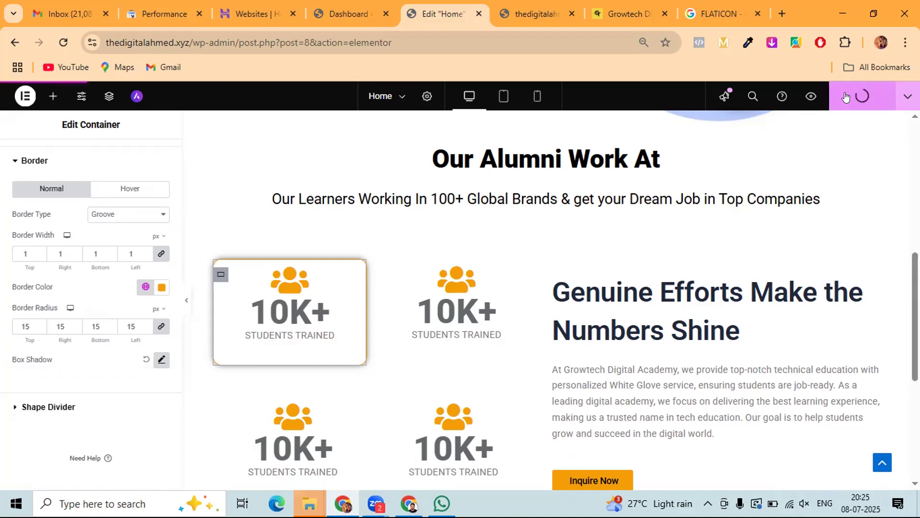
- Reload the live home page and check the bordered, shadowed first counter box
left_click(531, 13)
left_click(65, 39)
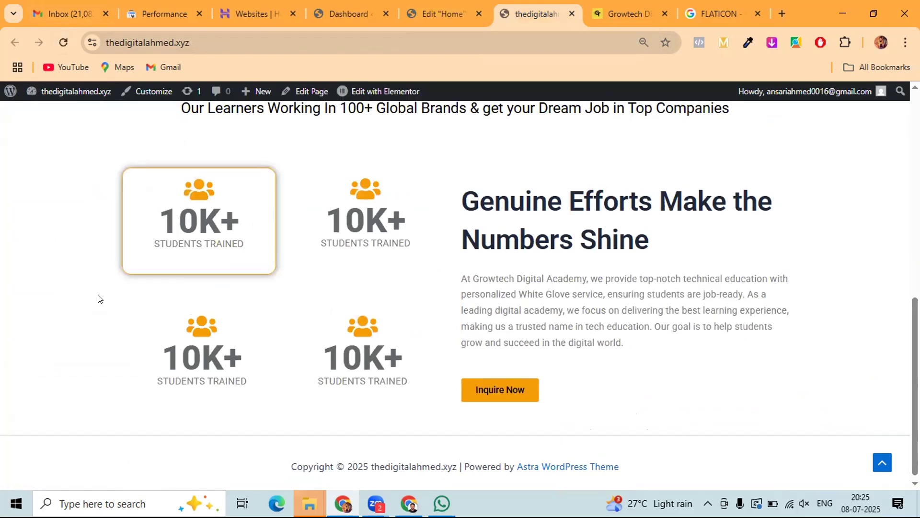
scroll(97, 299, "up", 1)
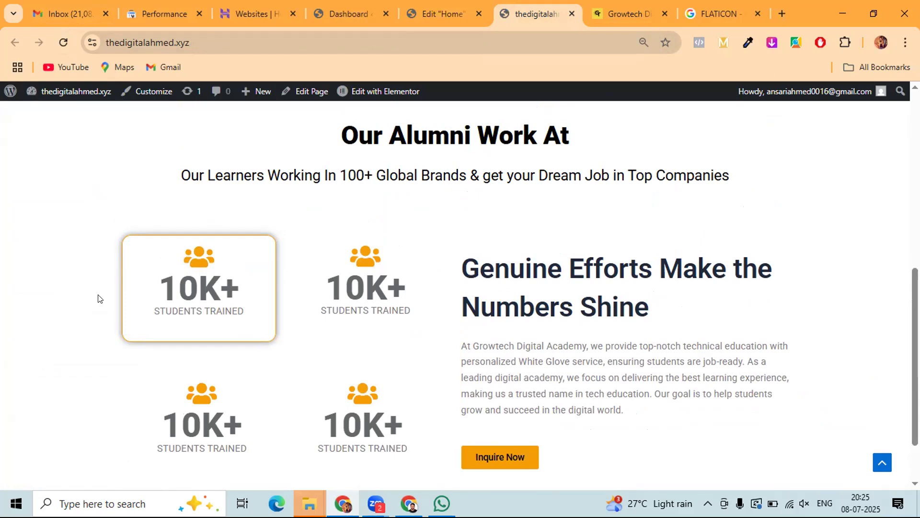
scroll(340, 288, "down", 2)
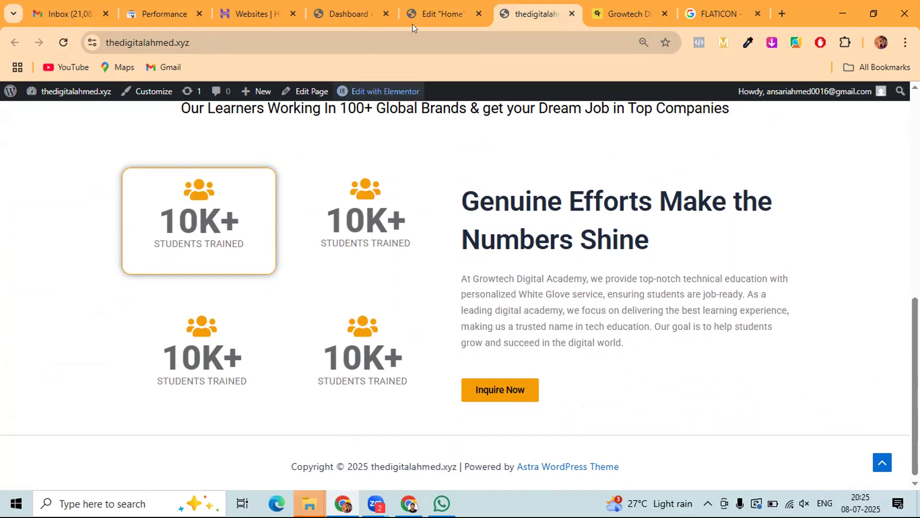
- Back in the Elementor page, replace the upper row's unstyled second counter container with a duplicate of the styled first one
left_click(432, 7)
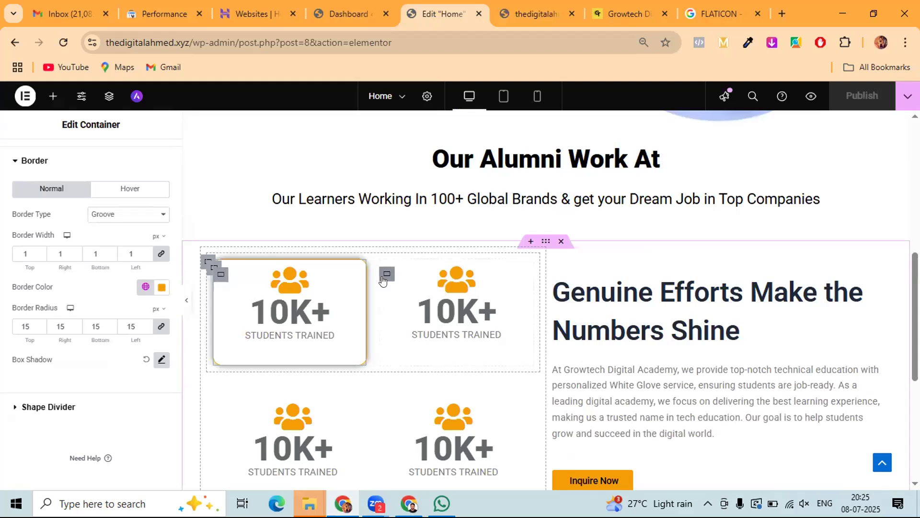
right_click(384, 277)
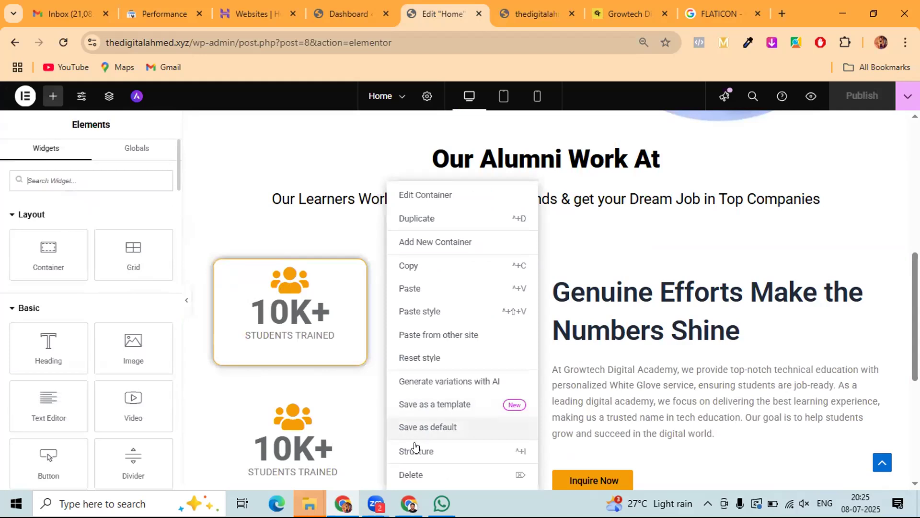
left_click(403, 472)
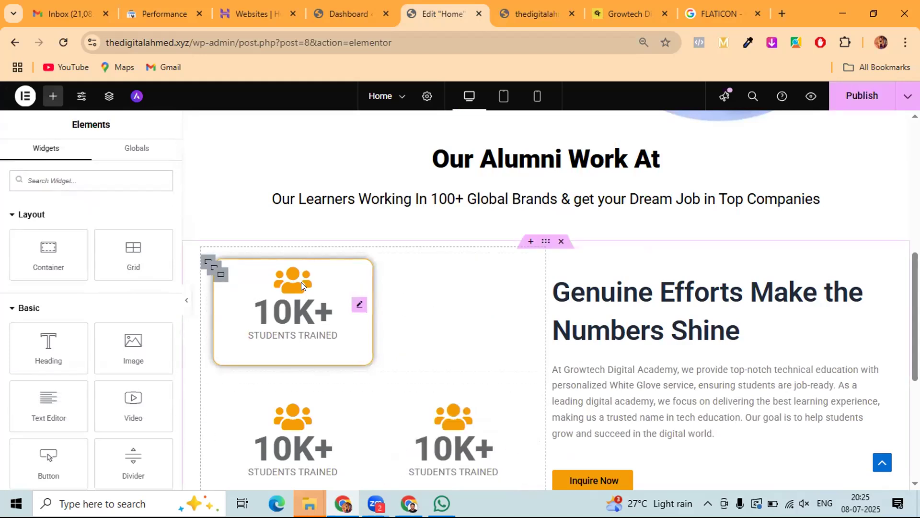
right_click(219, 272)
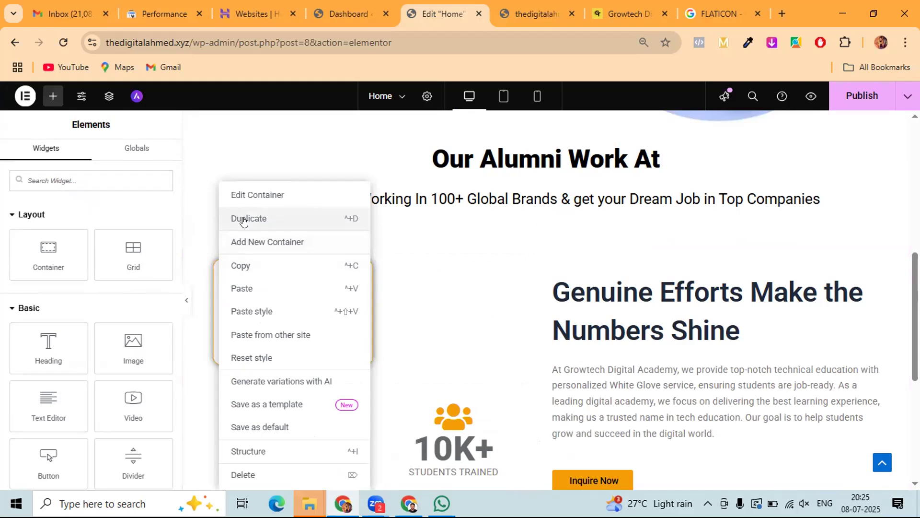
key("ctrl+d")
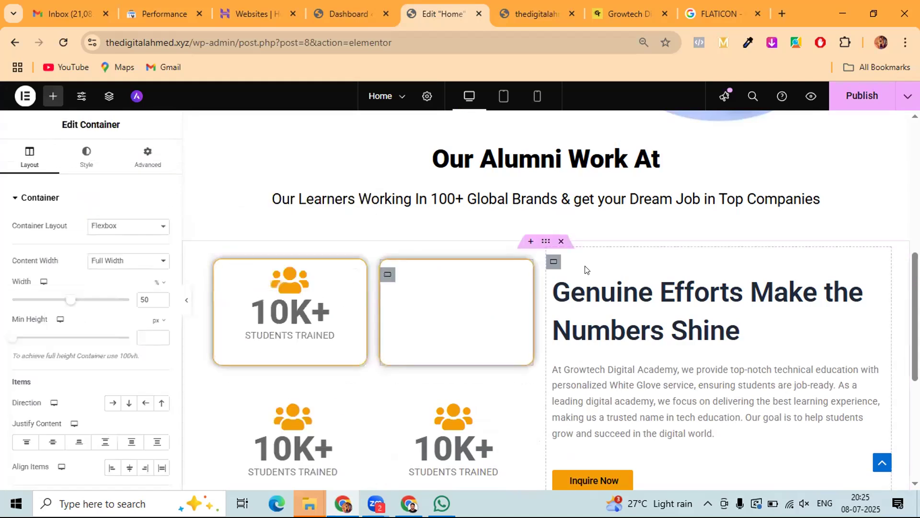
- Copy the upper row's styled second counter container and delete both unstyled counter containers from the lower row
scroll(379, 240, "down", 1)
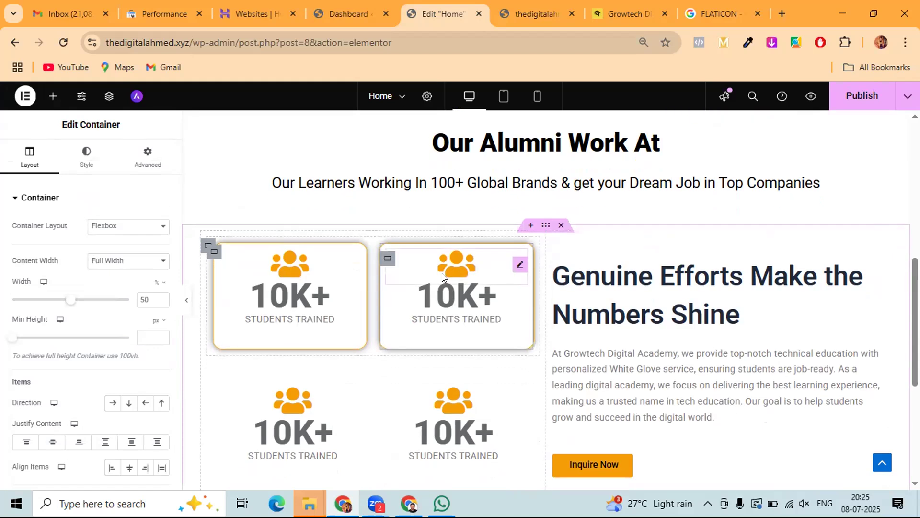
right_click(386, 210)
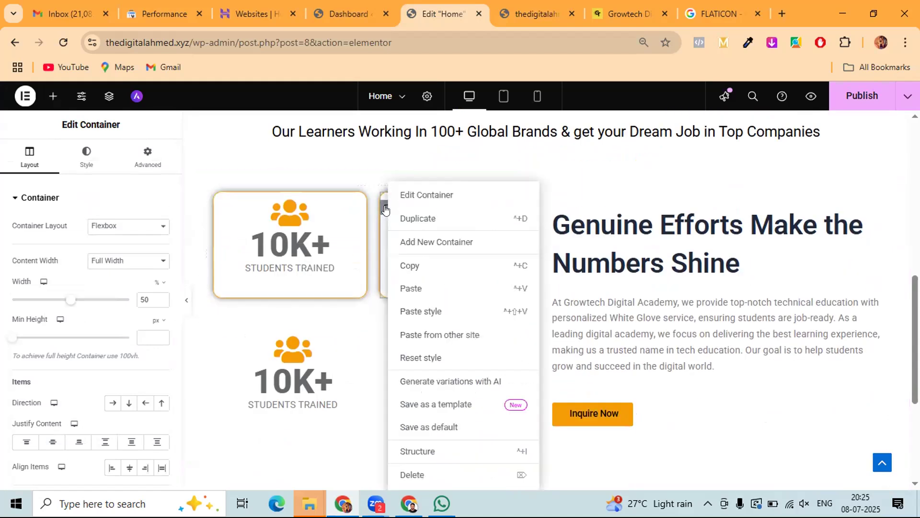
left_click(409, 265)
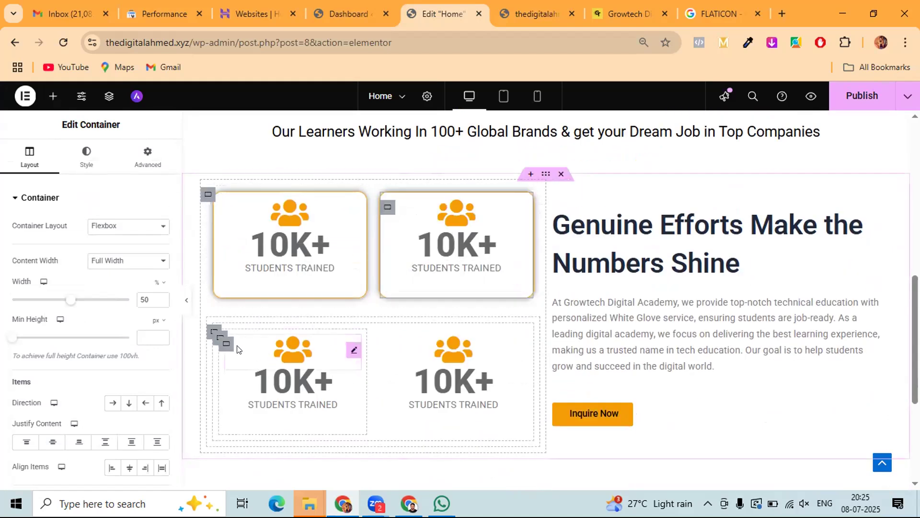
right_click(223, 350)
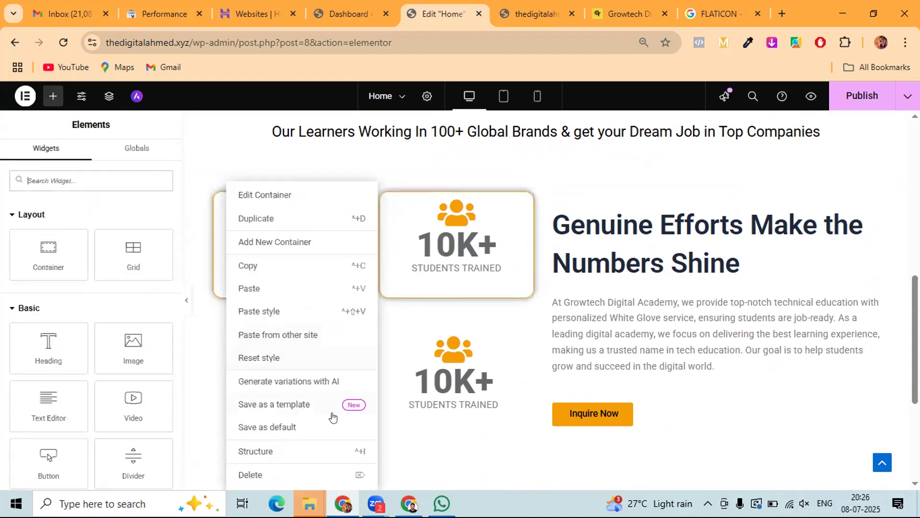
left_click(274, 472)
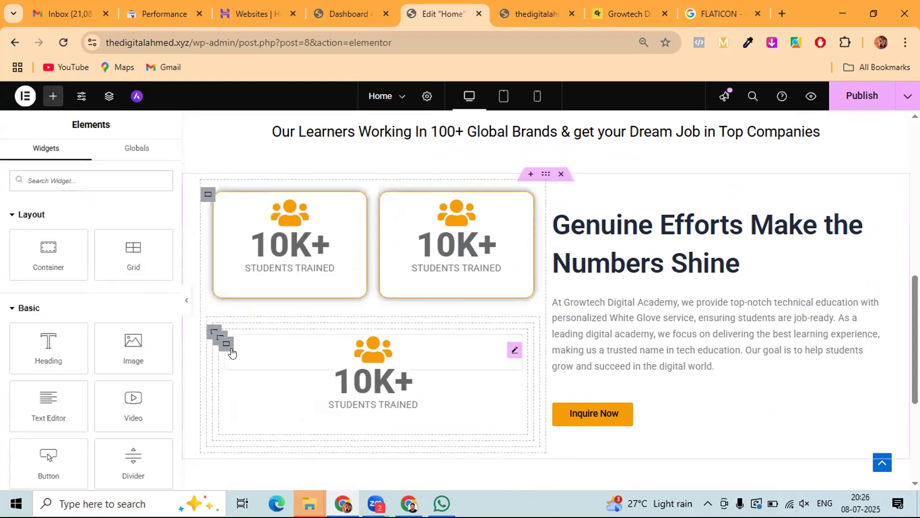
right_click(223, 342)
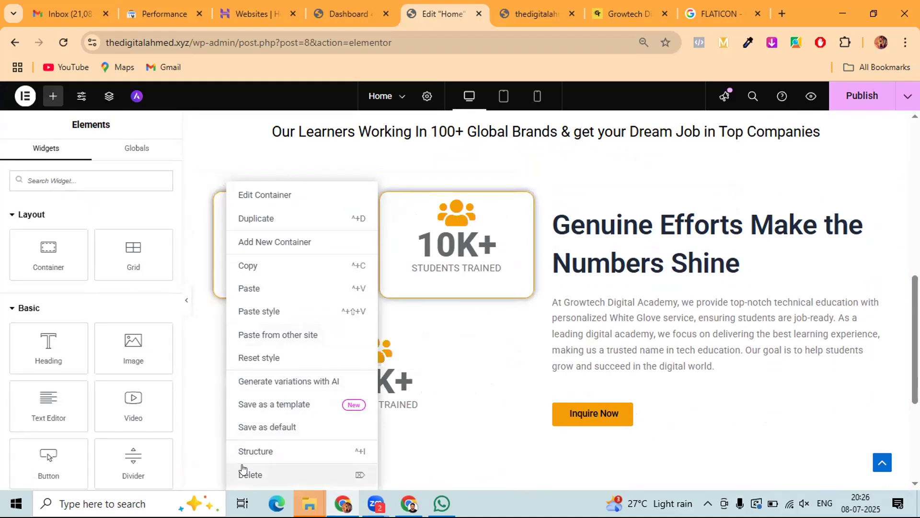
left_click(242, 471)
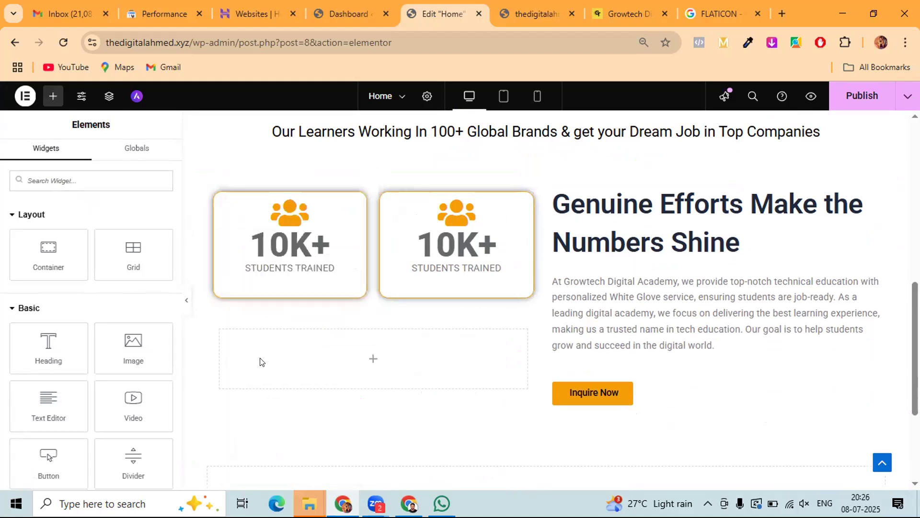
- Paste the styled counter container into the empty lower row, duplicate it beside itself, and publish the page
right_click(243, 340)
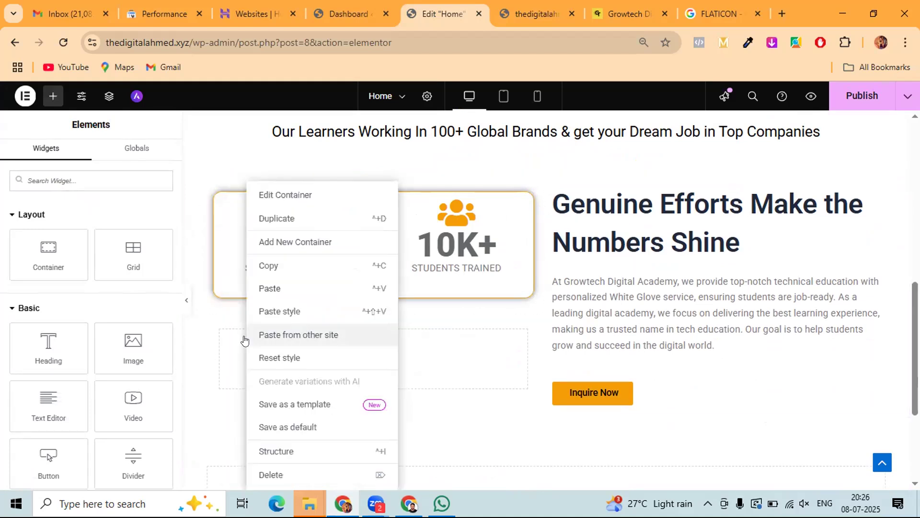
left_click(277, 288)
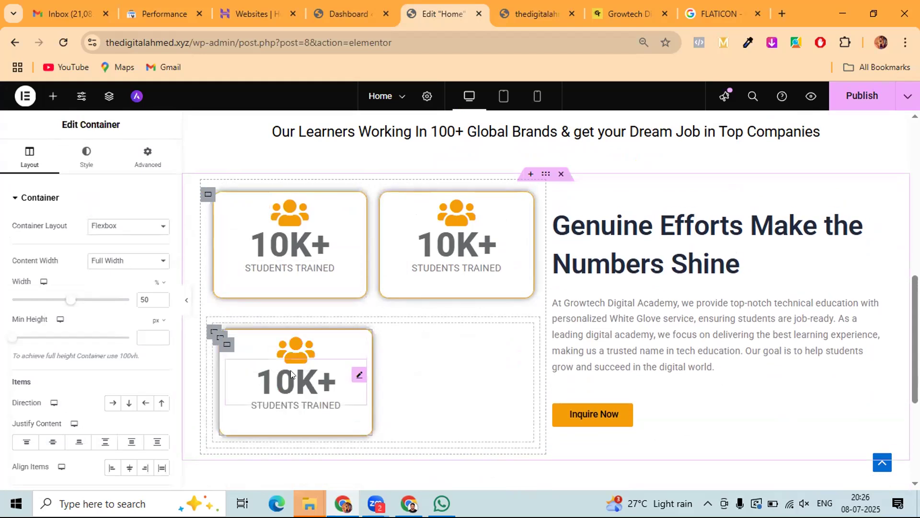
right_click(226, 348)
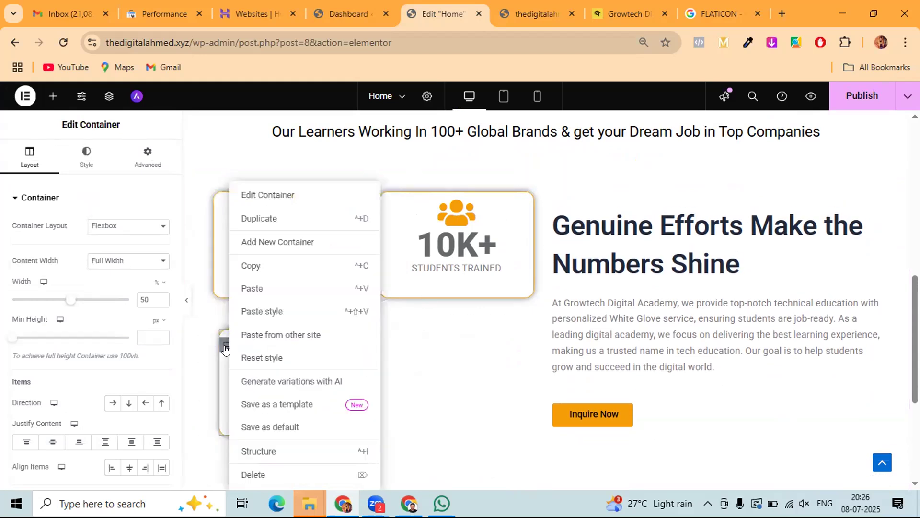
left_click(263, 219)
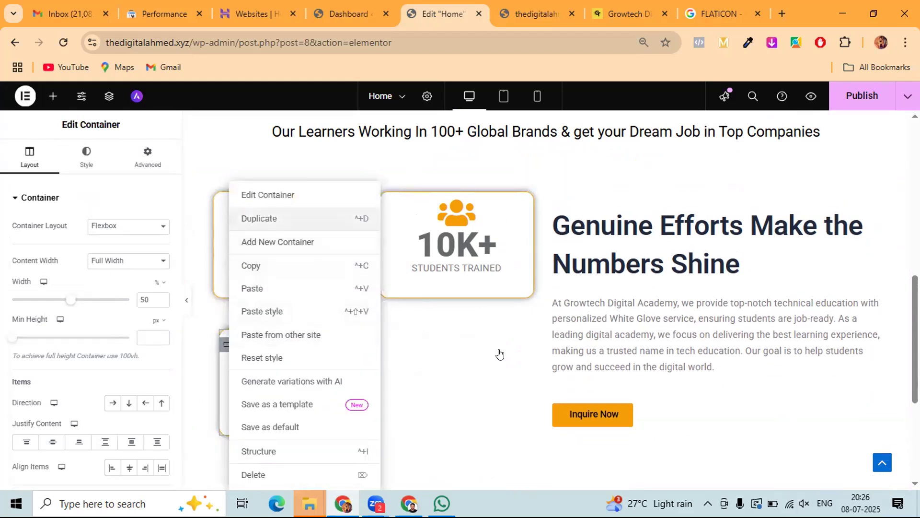
left_click(862, 96)
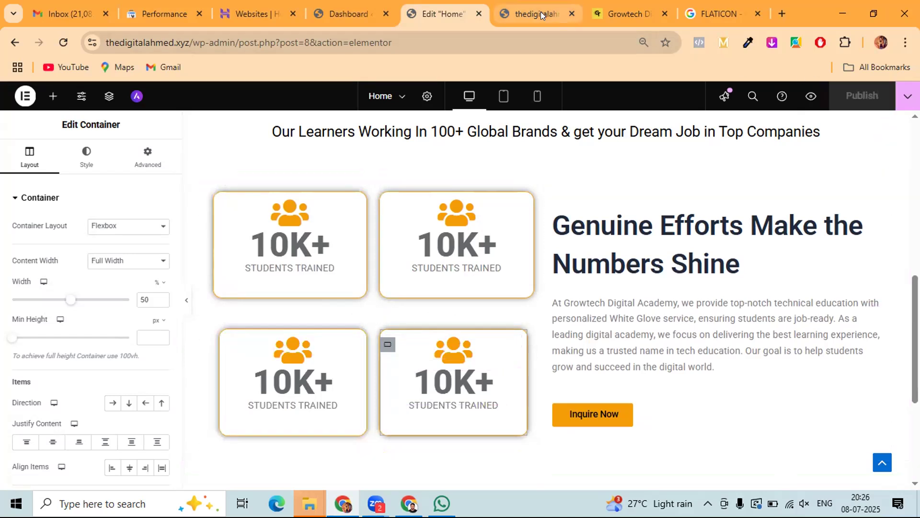
- Reload the live home page, check the four styled counter boxes, and switch to the WordPress dashboard
left_click(541, 11)
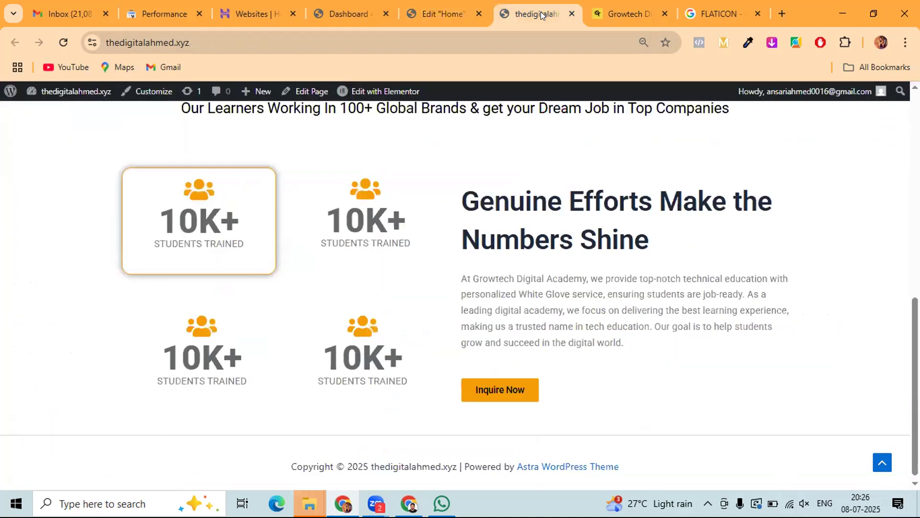
left_click(57, 35)
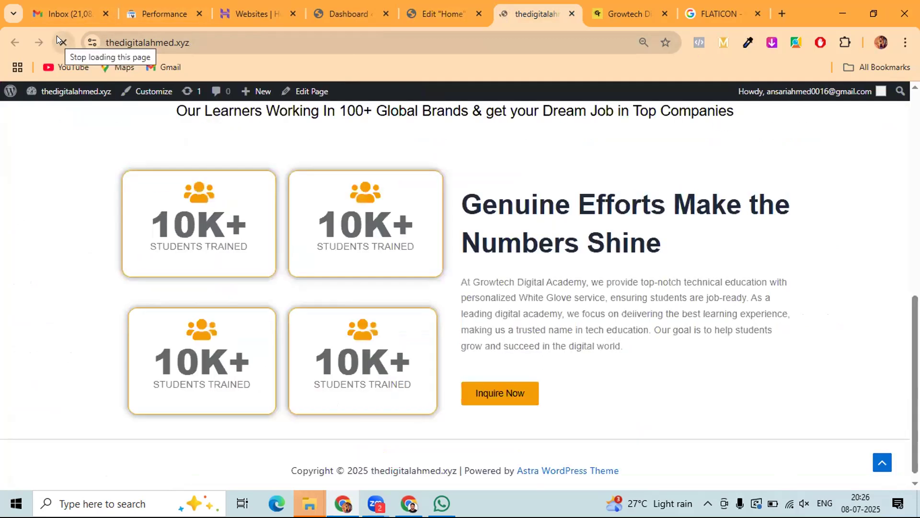
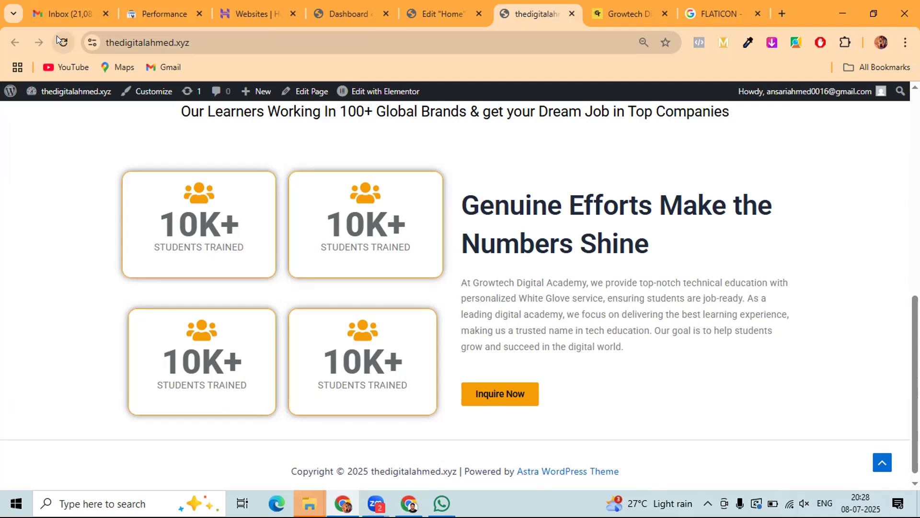
left_click(338, 7)
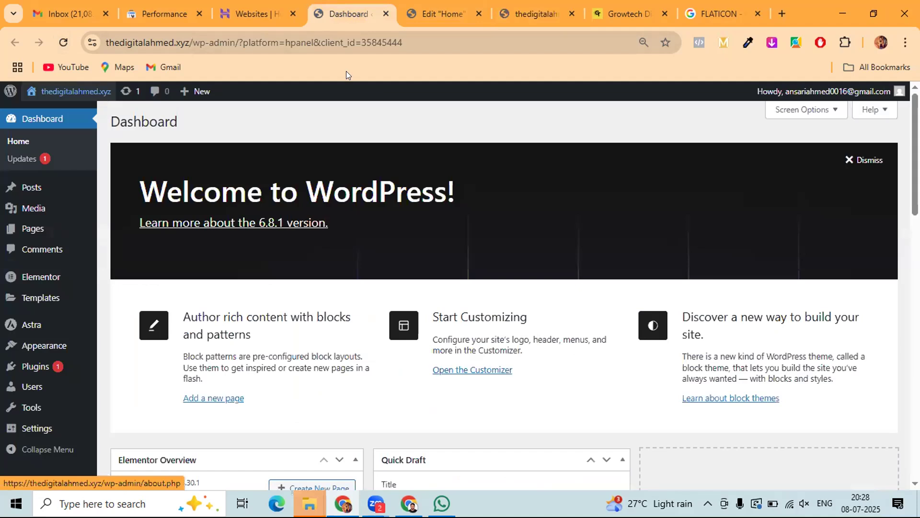
- Back in the Elementor page, search the icon library for USER from the first counter's icon, look through the icons, and close the library
left_click(432, 11)
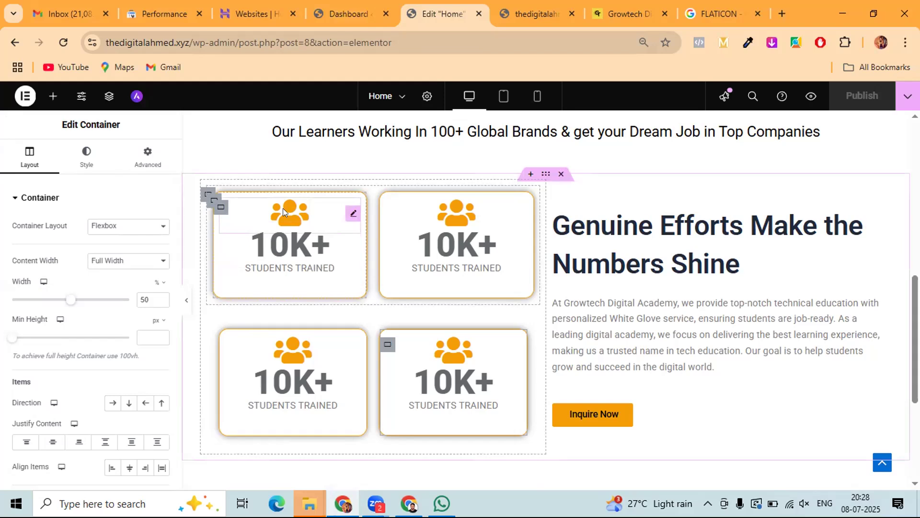
left_click(353, 214)
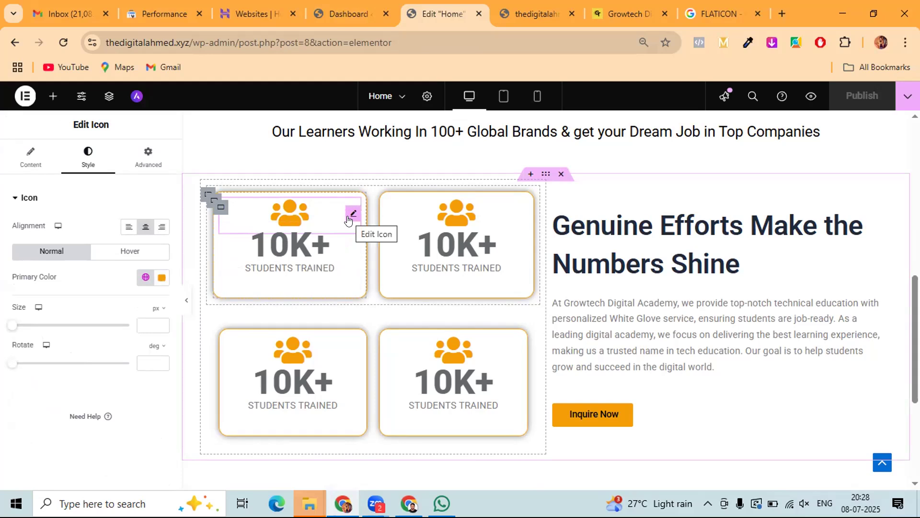
left_click(34, 164)
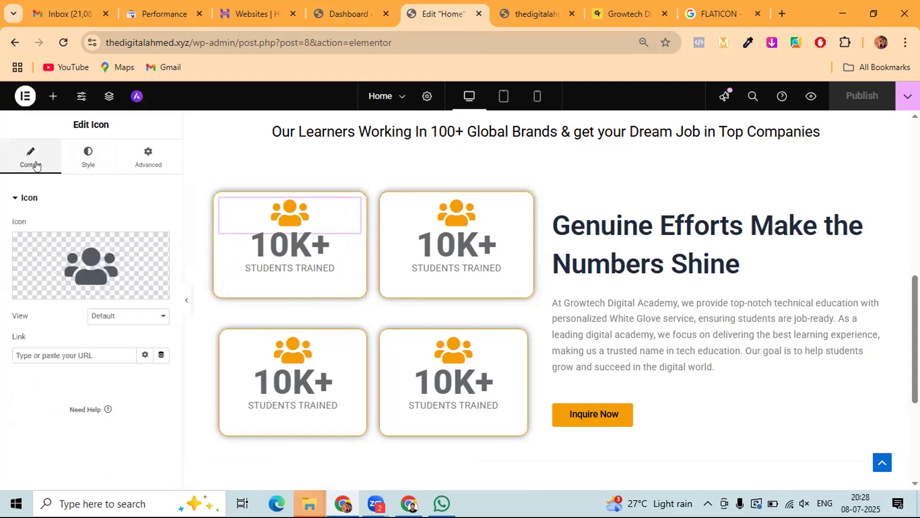
left_click(90, 266)
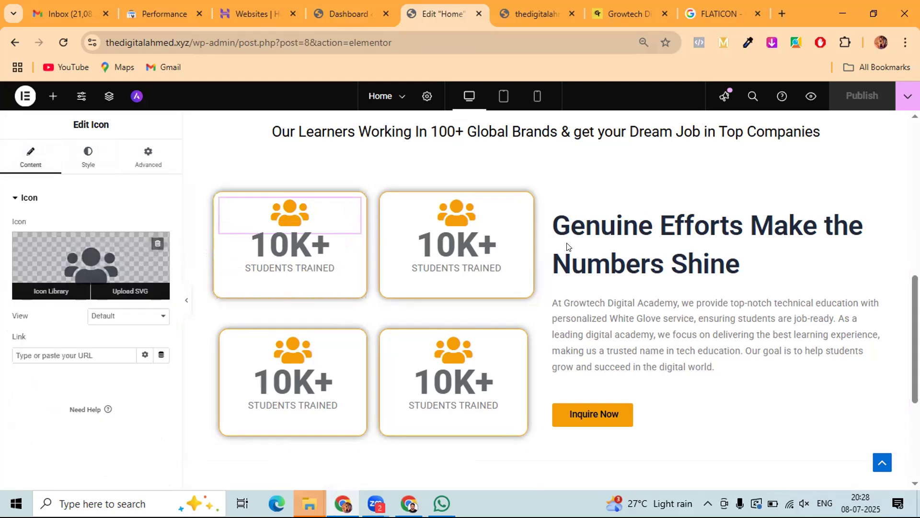
left_click(464, 139)
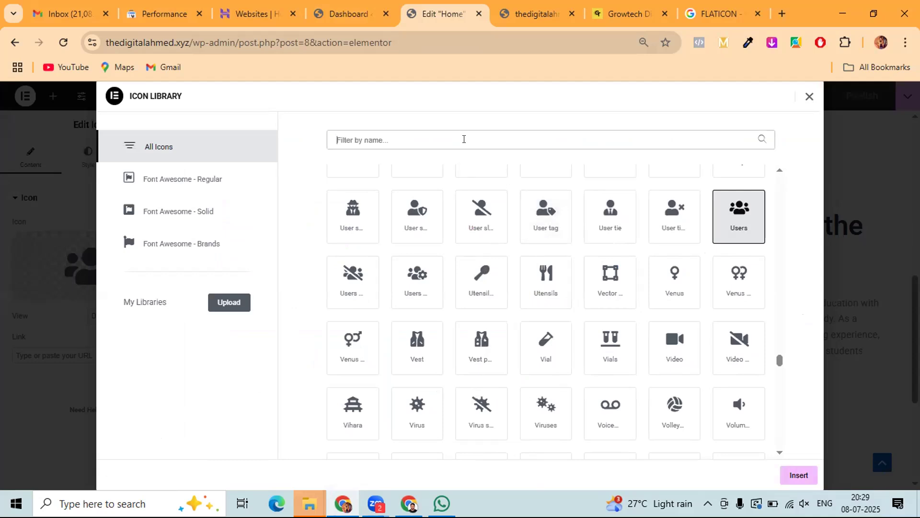
type("USER")
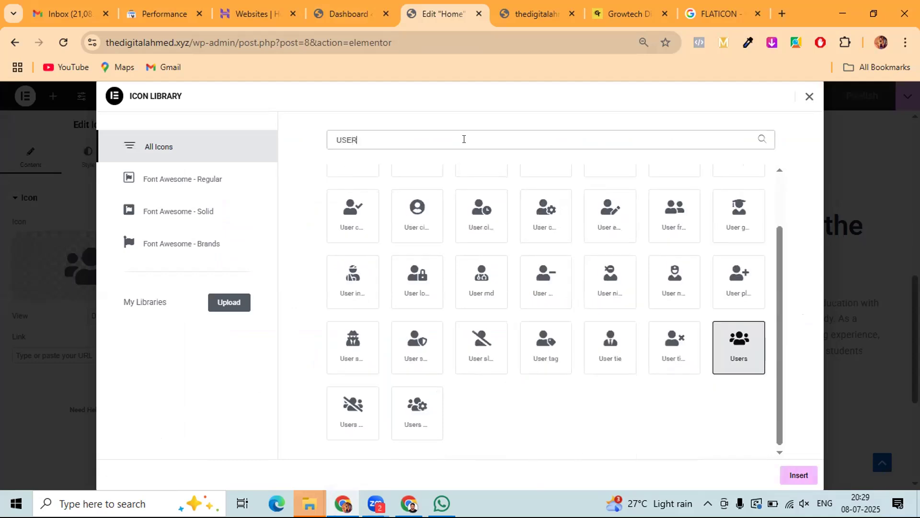
scroll(429, 354, "up", 2)
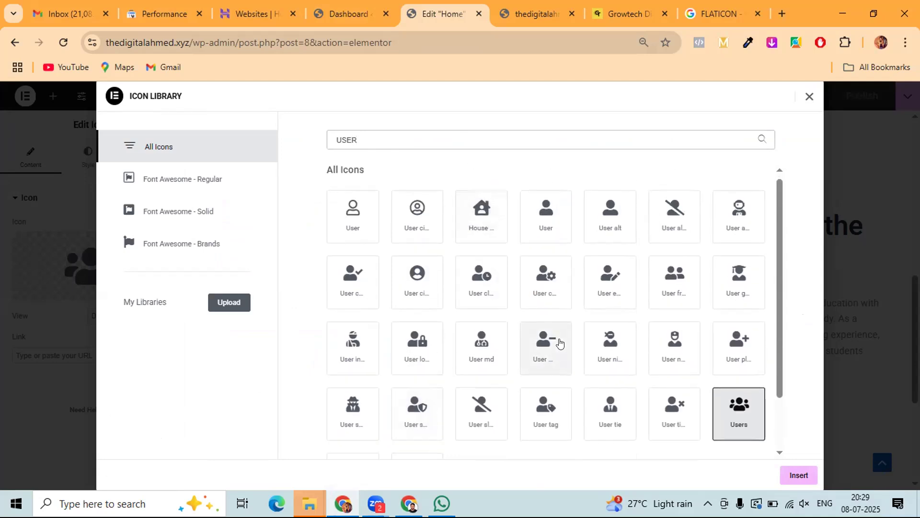
scroll(647, 343, "down", 2)
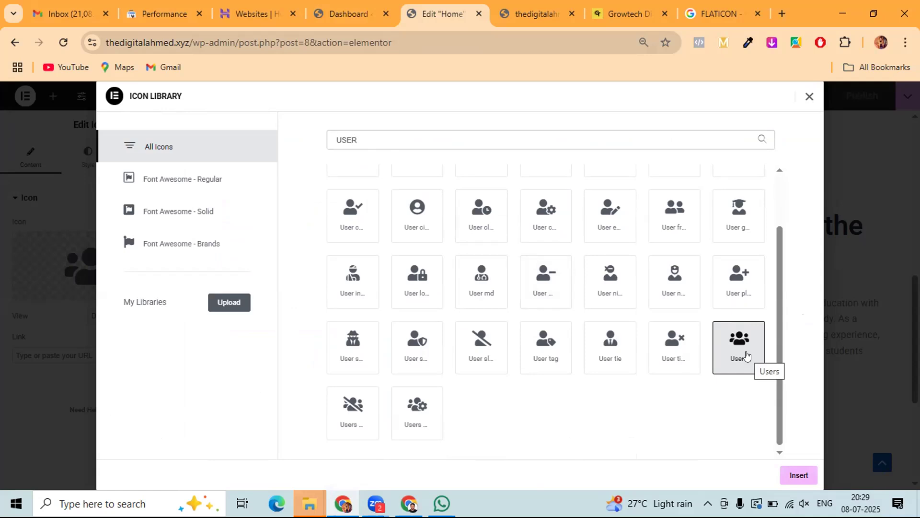
scroll(689, 342, "up", 2)
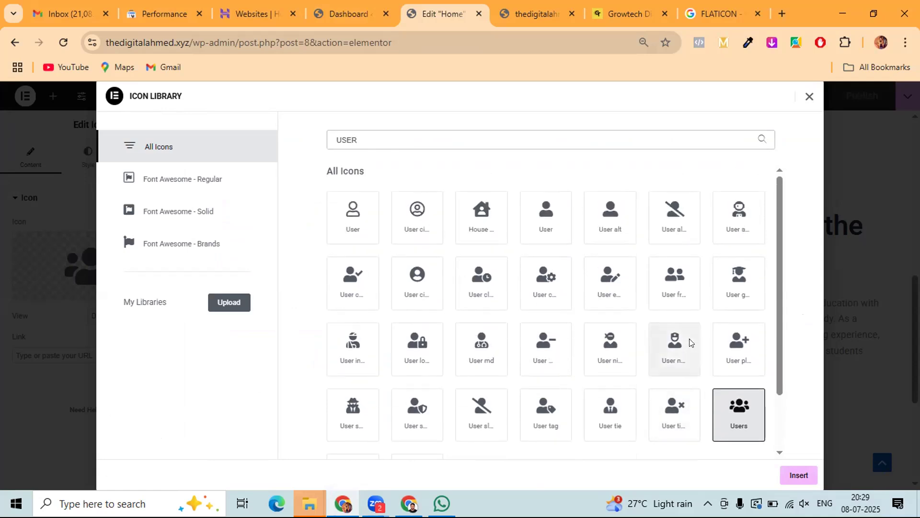
left_click(807, 95)
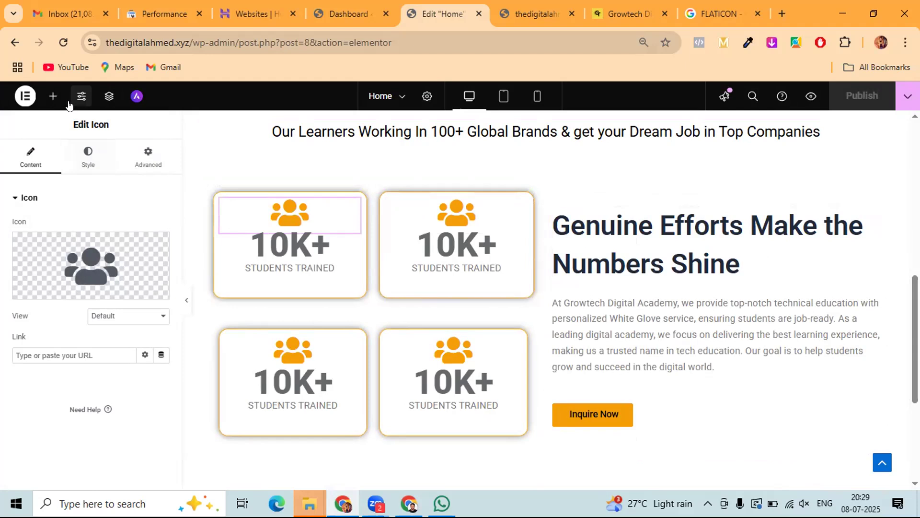
- Browse the available Elementor widgets, from the Layout and Basic groups through the Pro group
left_click(53, 96)
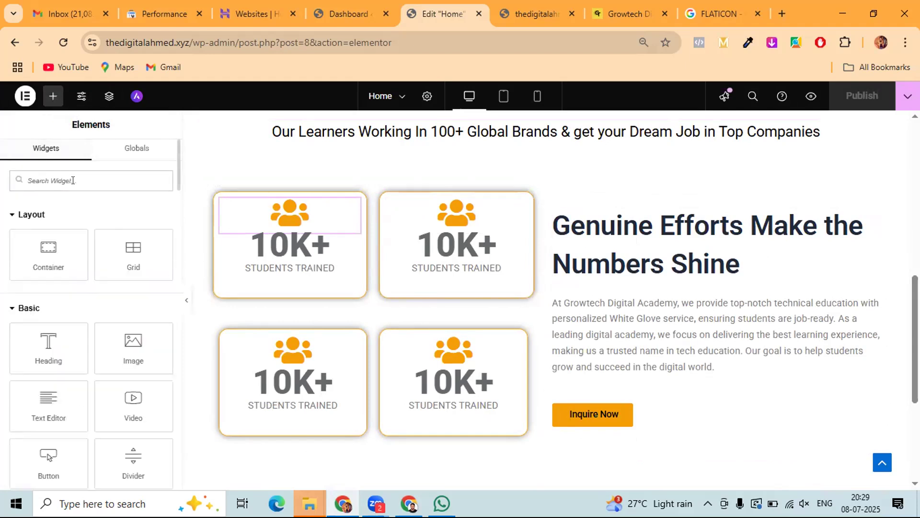
scroll(43, 254, "down", 2)
scroll(44, 256, "down", 8)
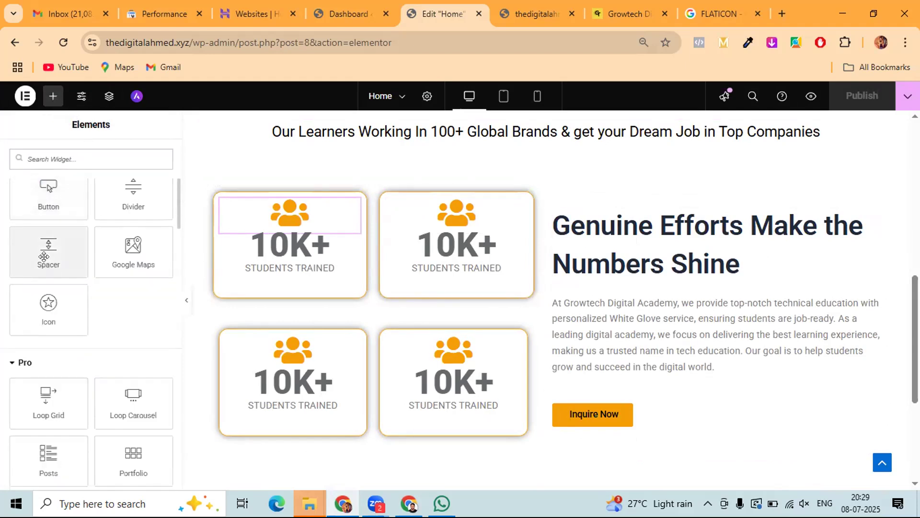
scroll(43, 257, "down", 8)
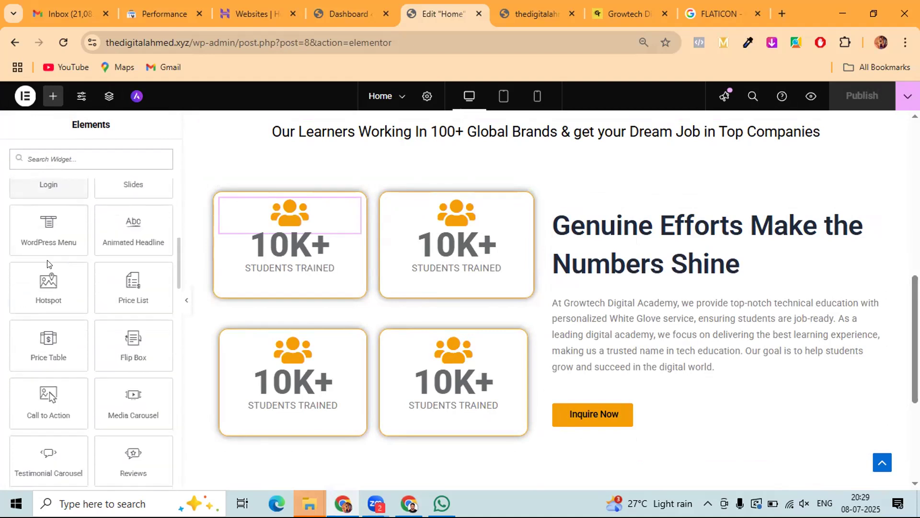
scroll(44, 256, "down", 8)
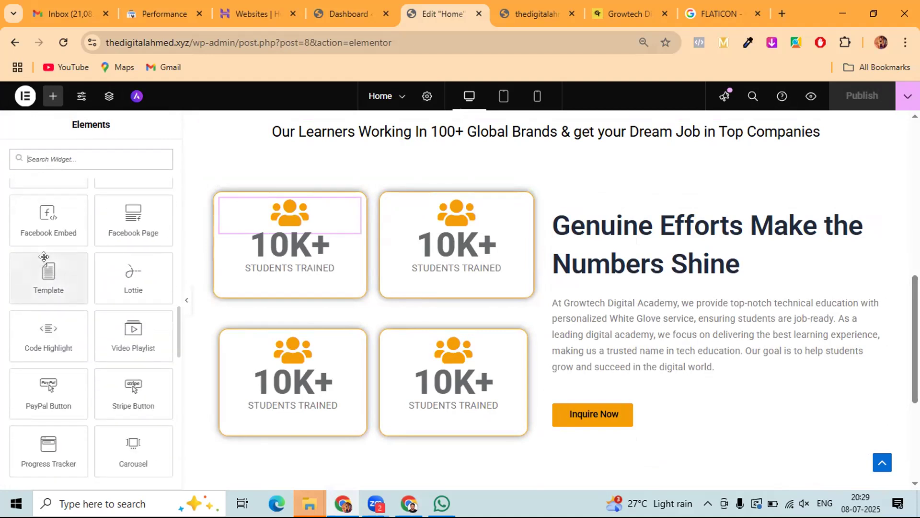
scroll(44, 256, "down", 2)
scroll(43, 257, "up", 10)
scroll(44, 257, "down", 7)
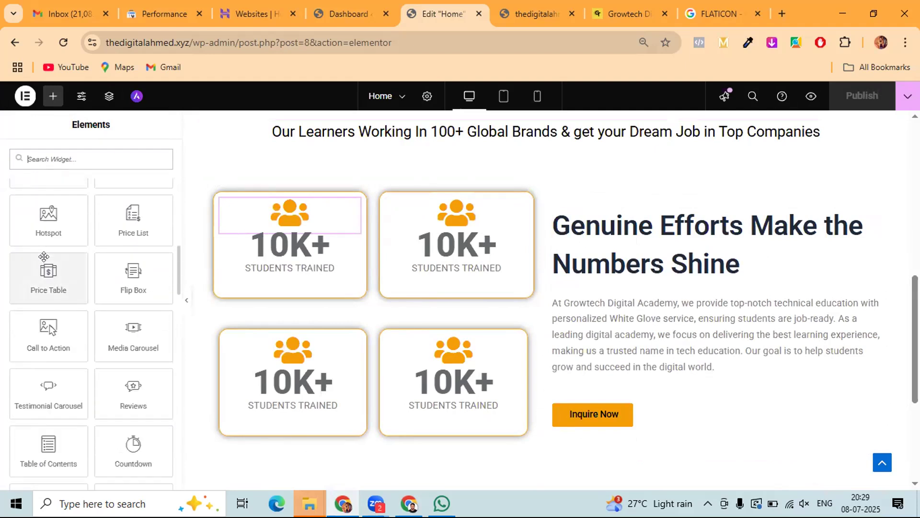
scroll(56, 244, "up", 15)
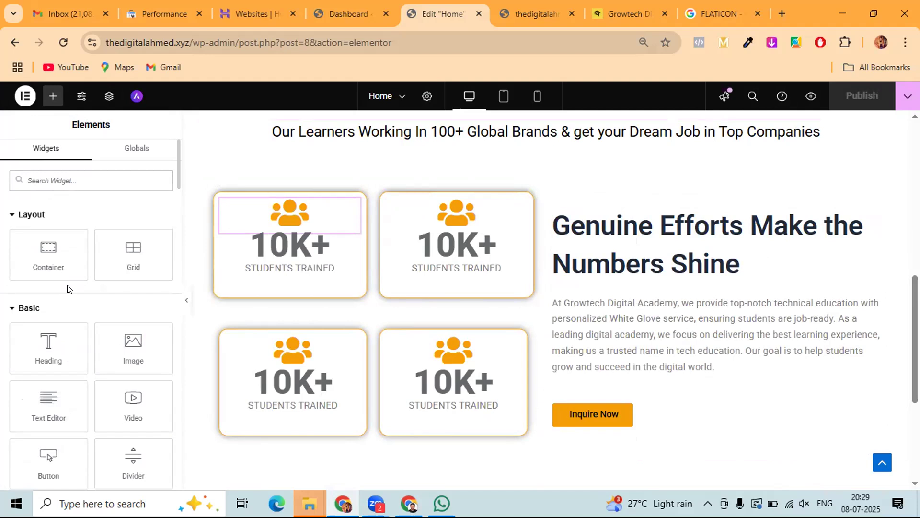
scroll(67, 288, "down", 8)
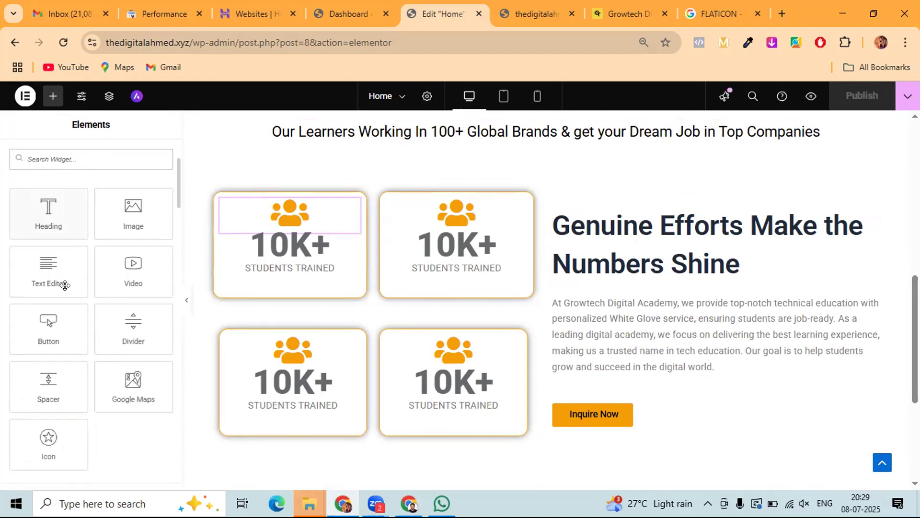
scroll(75, 301, "down", 3)
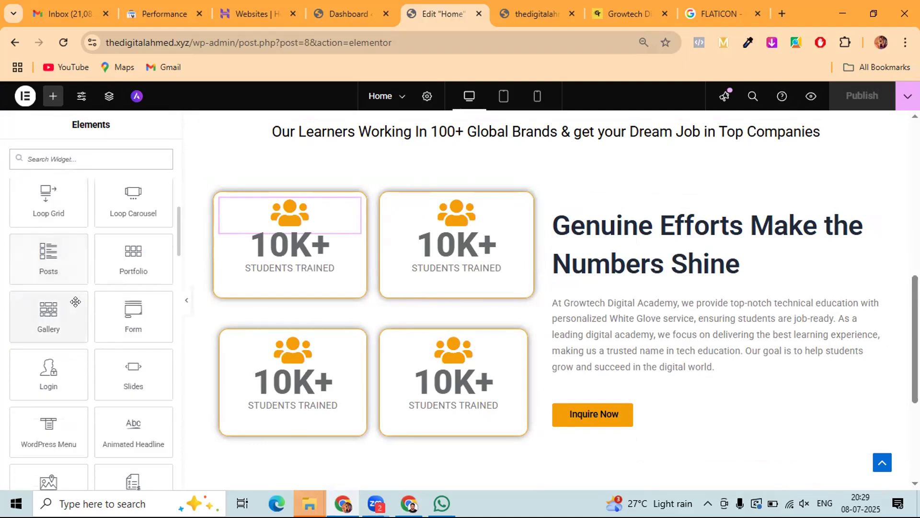
scroll(76, 301, "down", 1)
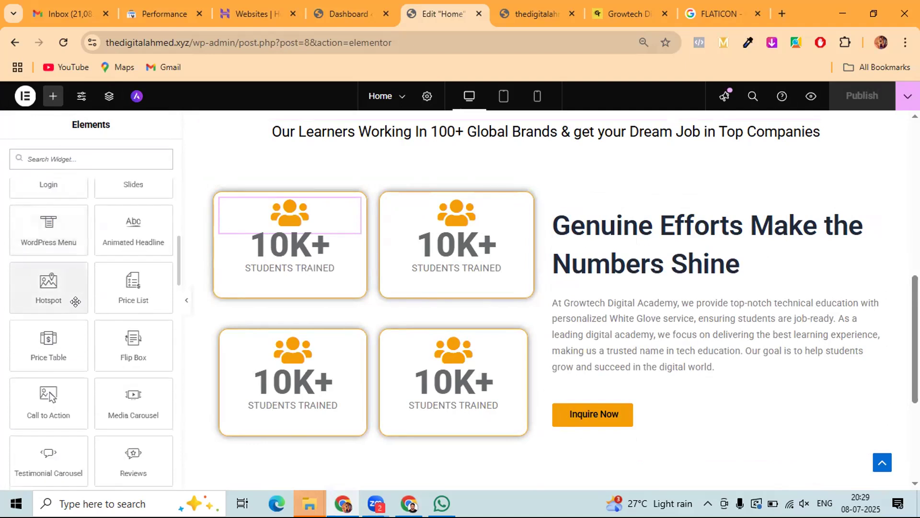
- Look through the remaining Pro widgets in the Elementor widget list and return to its beginning
scroll(77, 304, "down", 1)
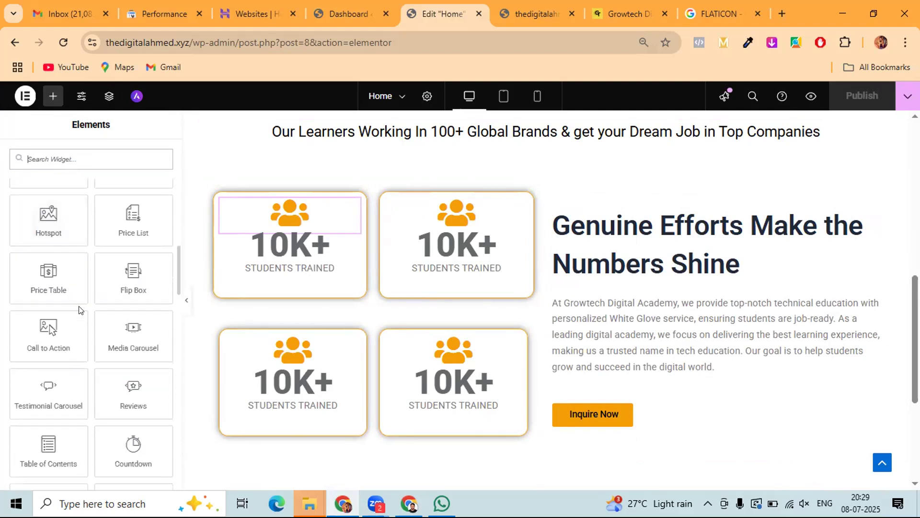
scroll(75, 301, "down", 2)
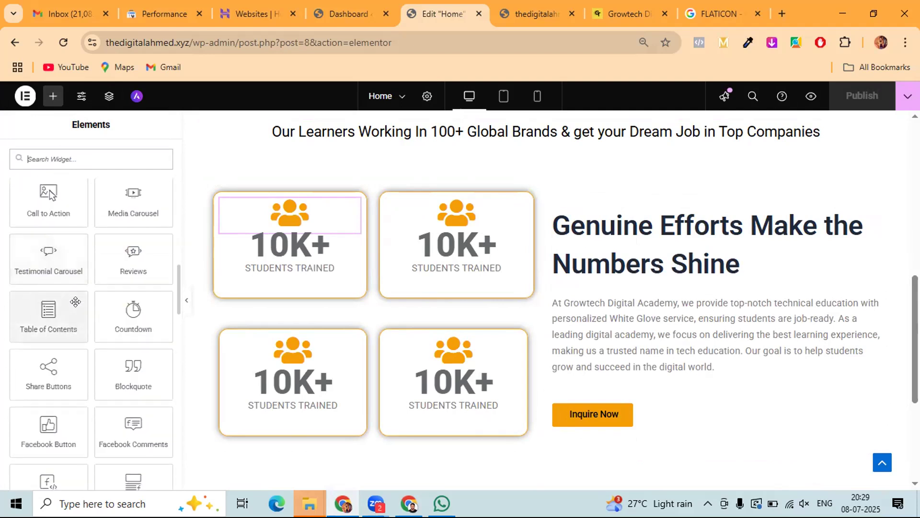
scroll(76, 305, "up", 10)
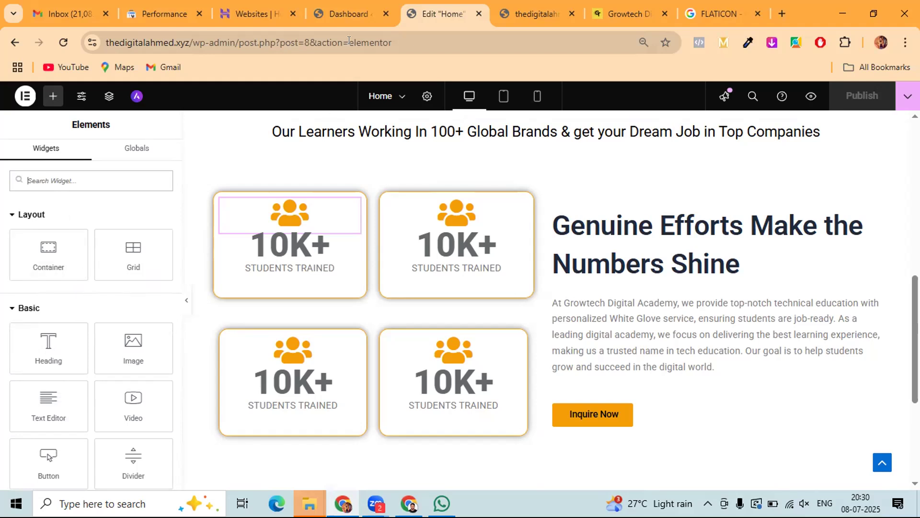
- From the WordPress dashboard, open the page for adding plugins and search for "Starter template"
left_click(340, 15)
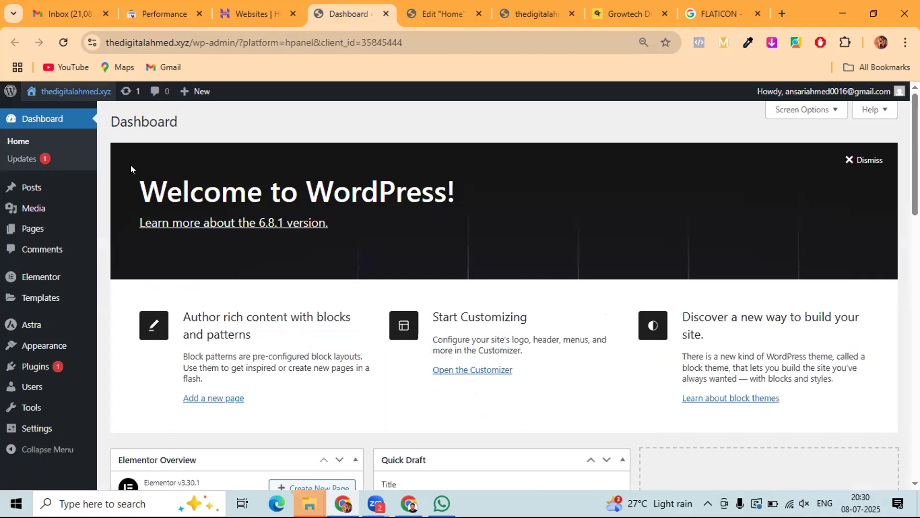
left_click(37, 367)
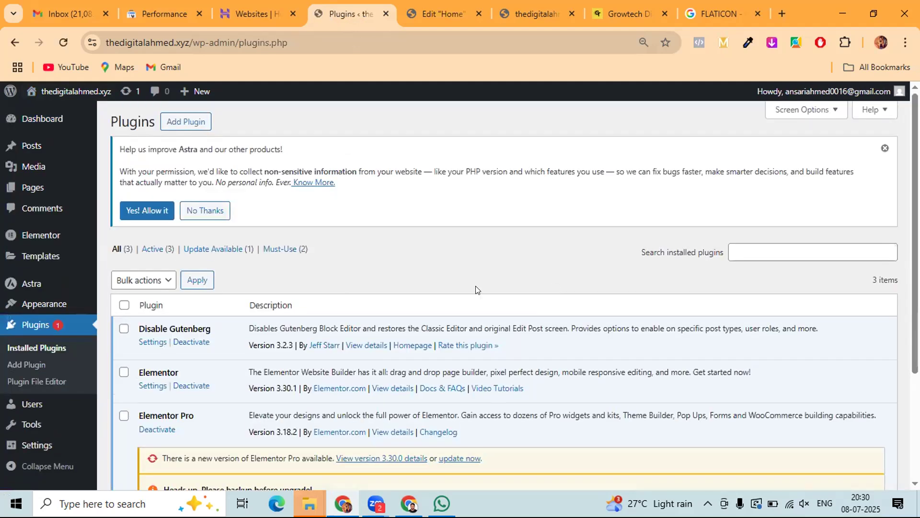
left_click(171, 122)
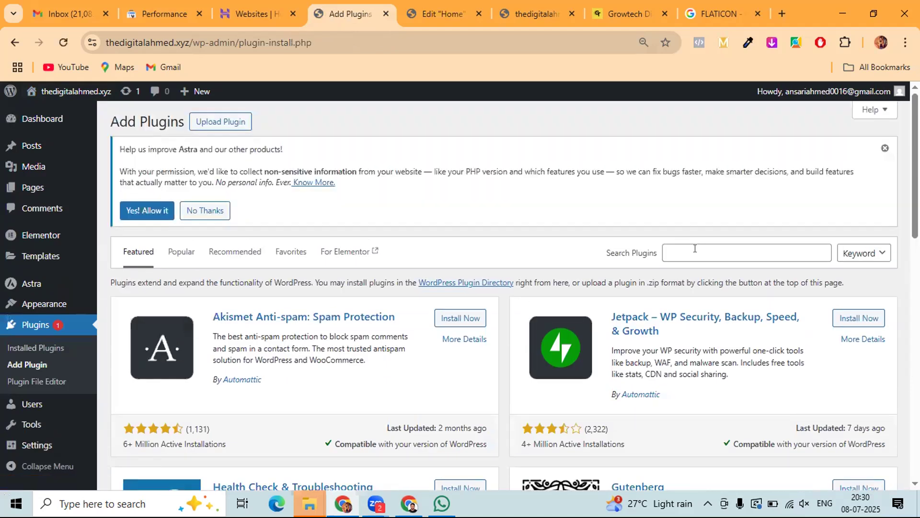
left_click(694, 248)
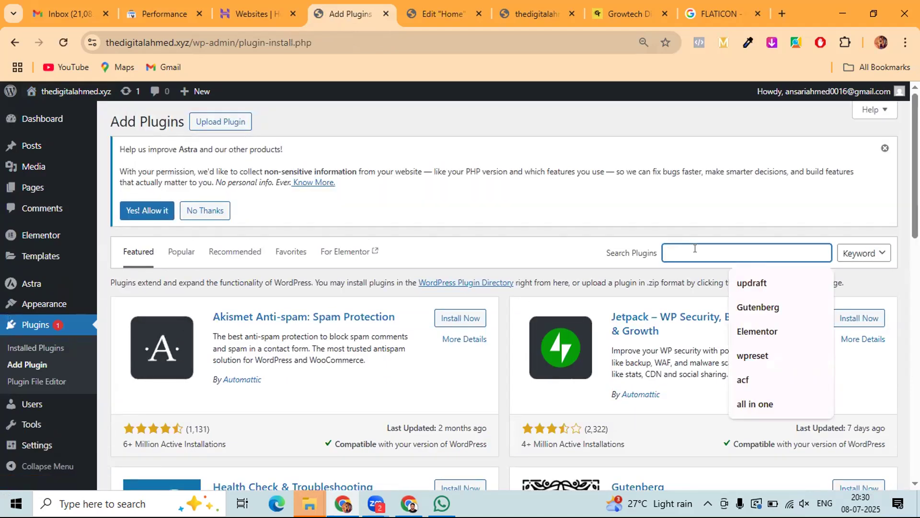
type("Starter tem")
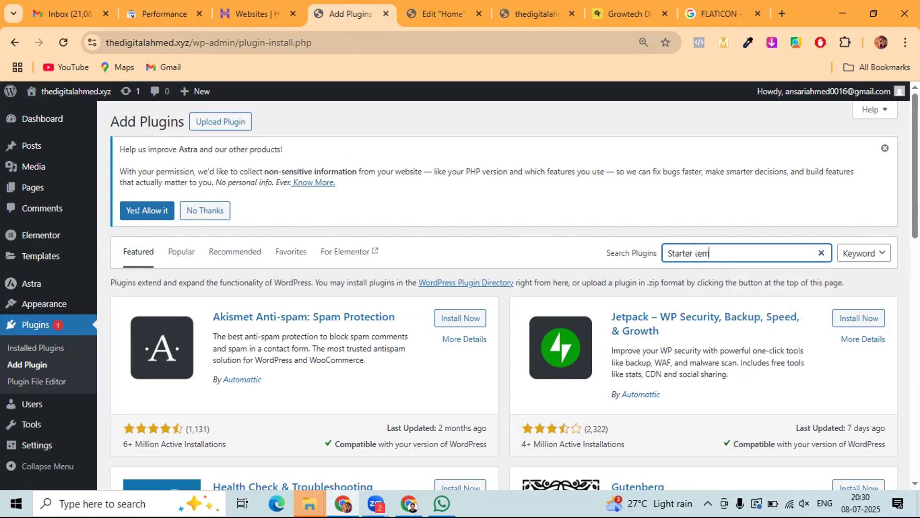
type("plate")
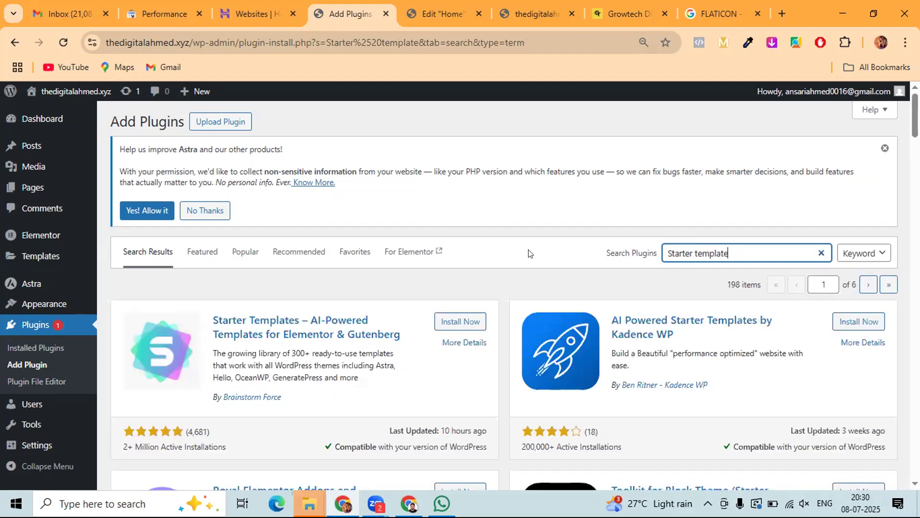
- Install and activate the "Starter Templates – AI-Powered Templates for Elementor & Gutenberg" plugin by Brainstorm Force
scroll(528, 253, "down", 3)
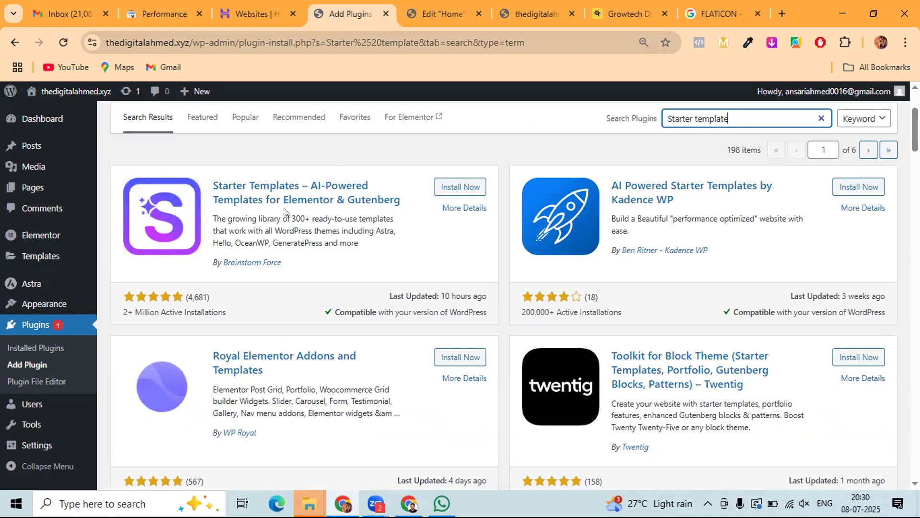
scroll(284, 211, "up", 2)
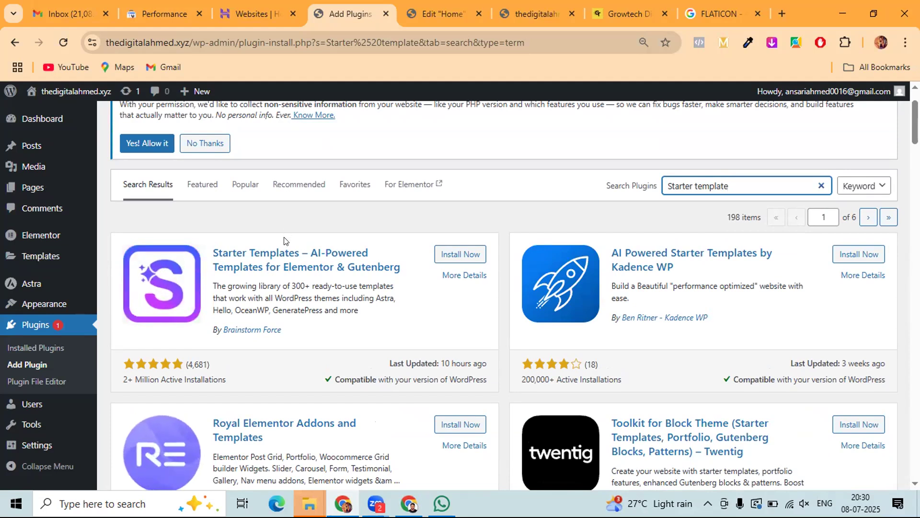
left_click(451, 255)
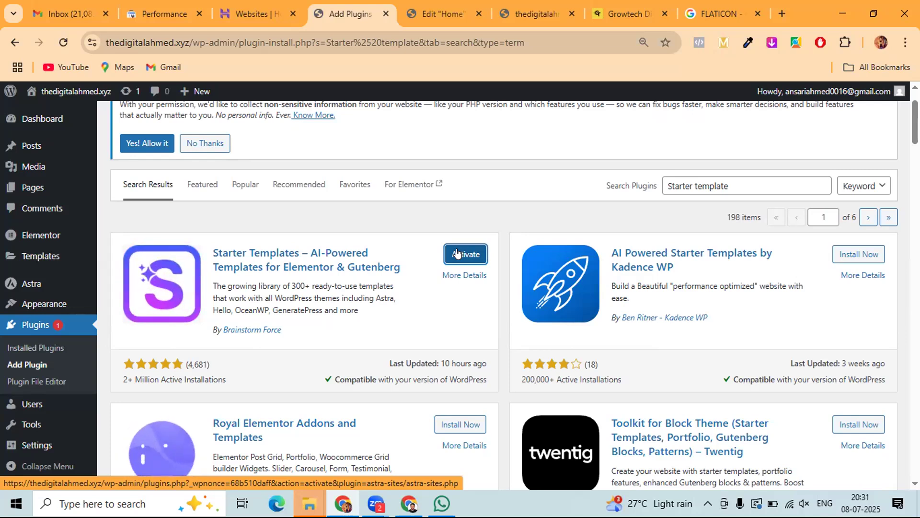
left_click(451, 252)
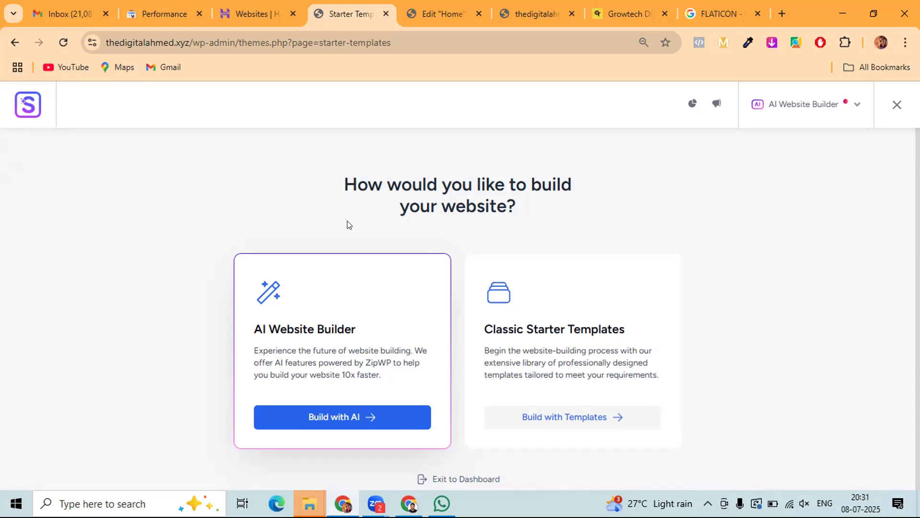
scroll(536, 410, "down", 1)
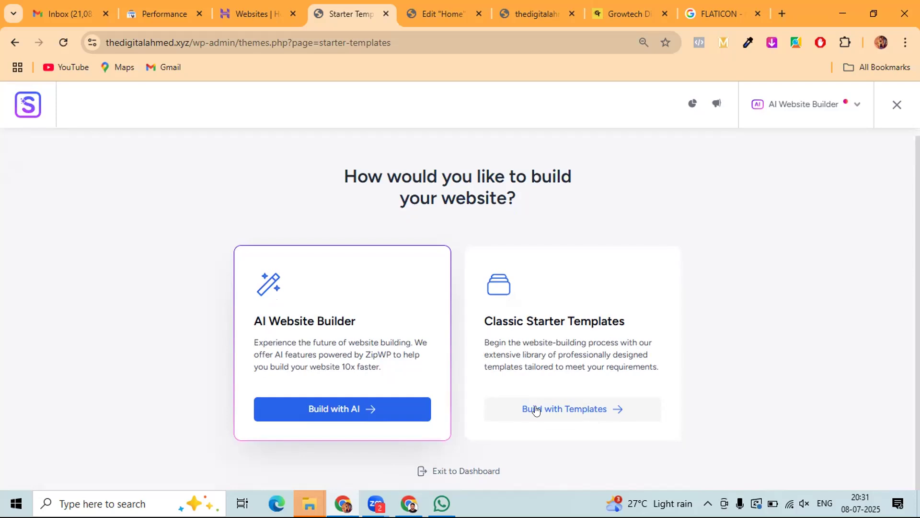
left_click(536, 410)
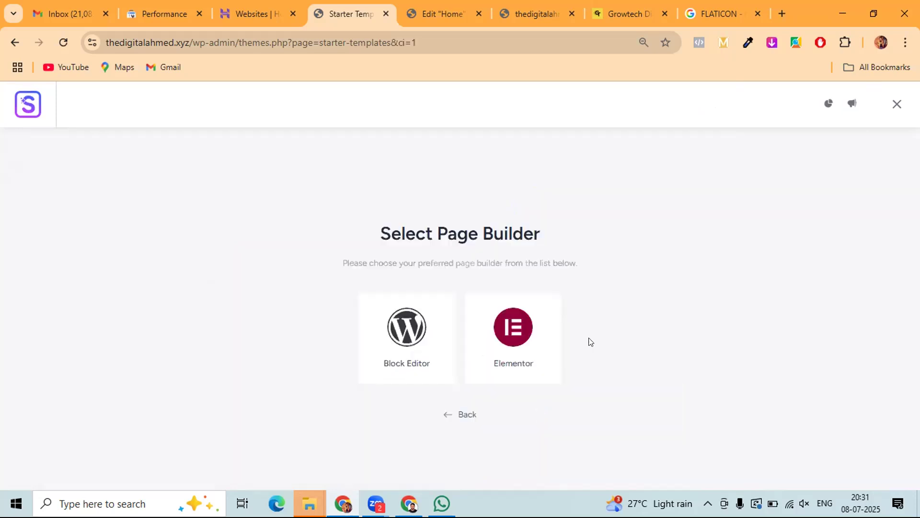
left_click(516, 330)
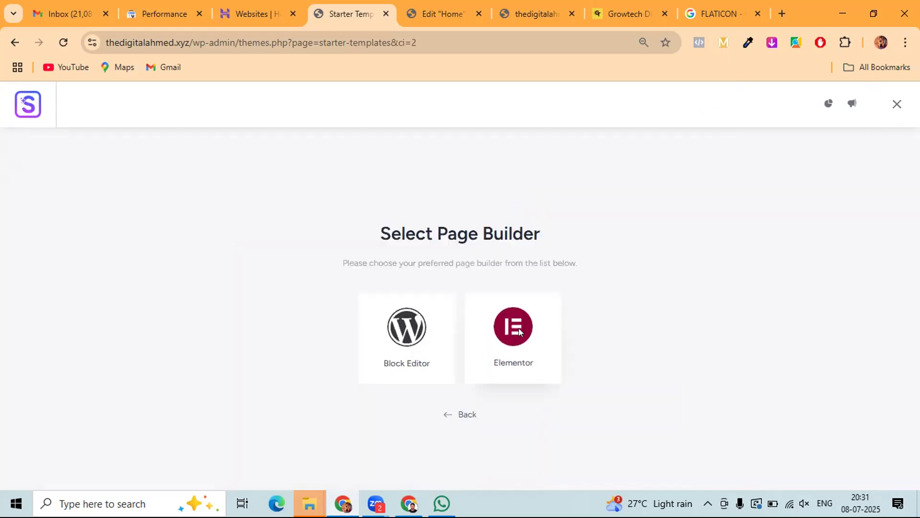
left_click(895, 104)
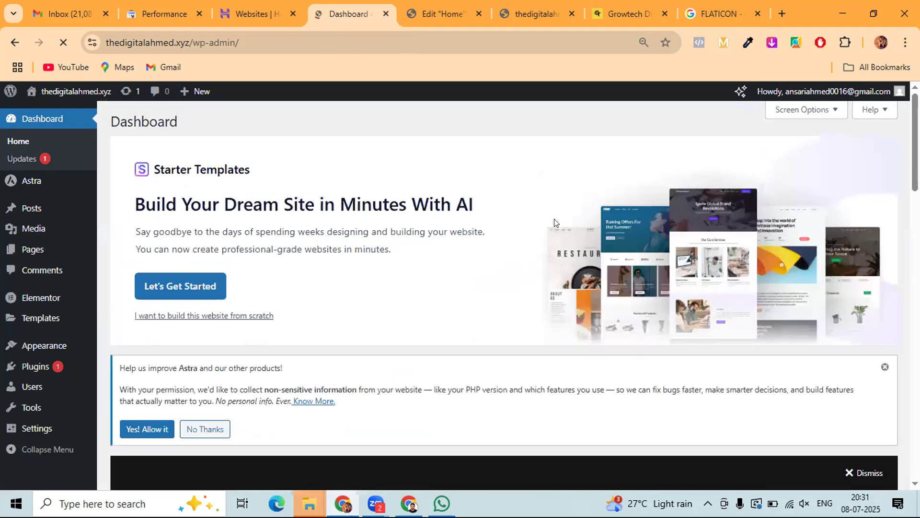
scroll(323, 274, "down", 10)
scroll(324, 275, "down", 6)
scroll(323, 275, "up", 9)
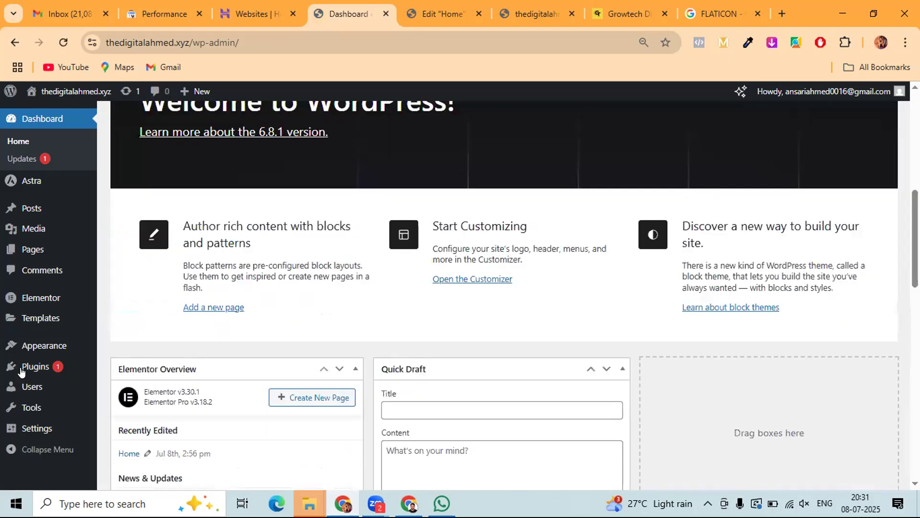
- Reopen Starter Templates from the installed plugins list and choose Classic Starter Templates with Elementor as the page builder
mouse_move(30, 366)
left_click(111, 367)
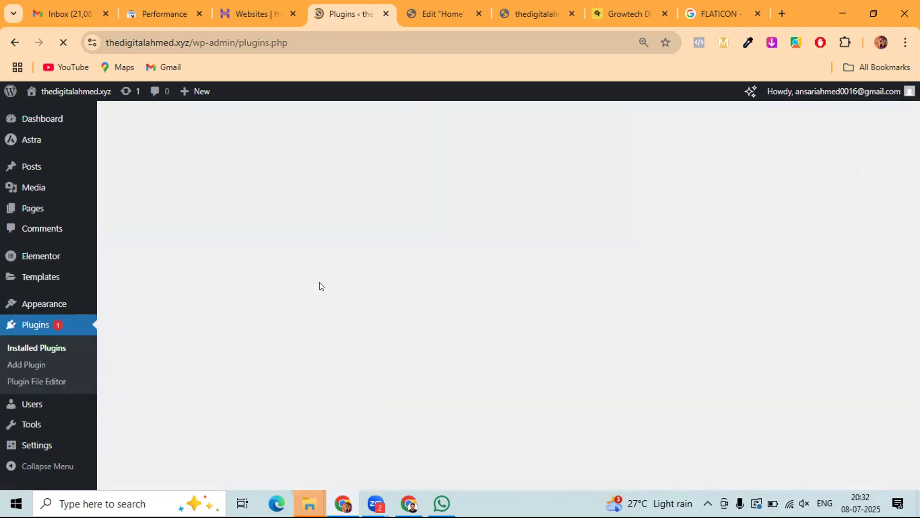
scroll(319, 282, "down", 3)
scroll(319, 282, "down", 2)
left_click(158, 365)
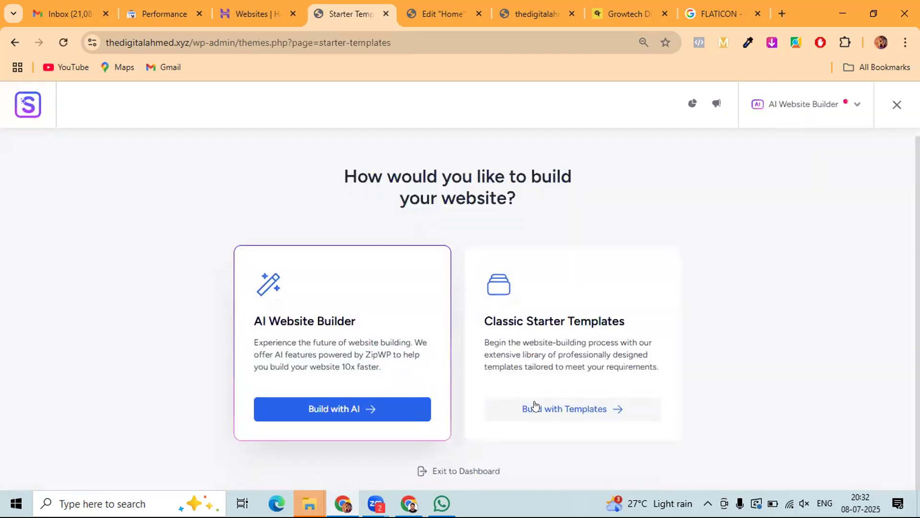
left_click(537, 406)
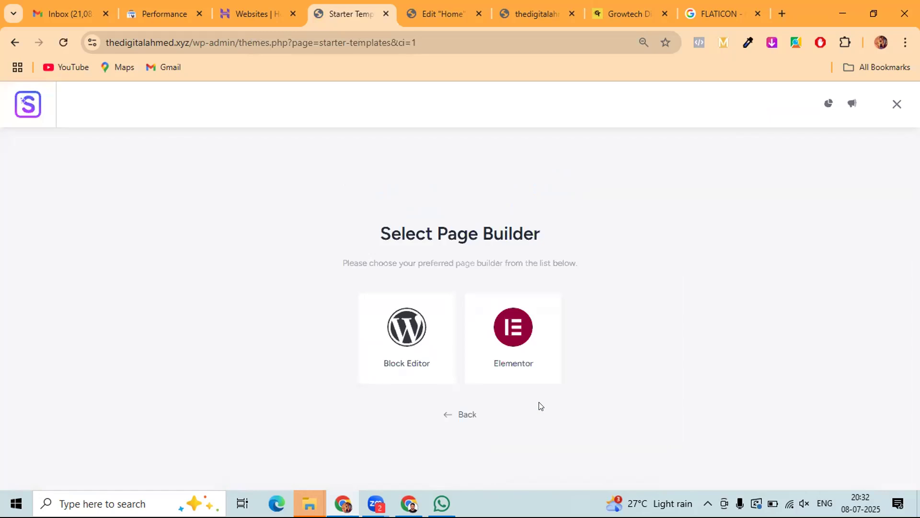
left_click(506, 331)
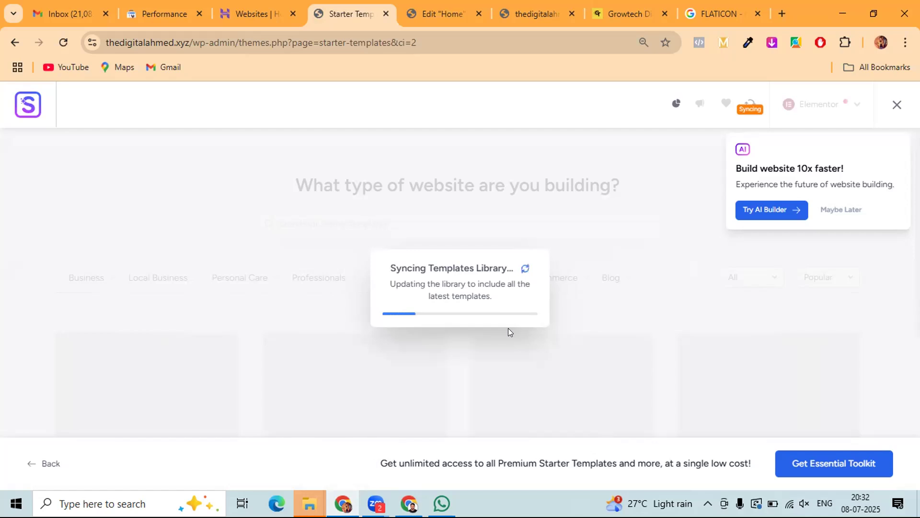
- Dismiss the AI builder offer, reload the crashed template library, and select the Love Nature template
left_click(837, 210)
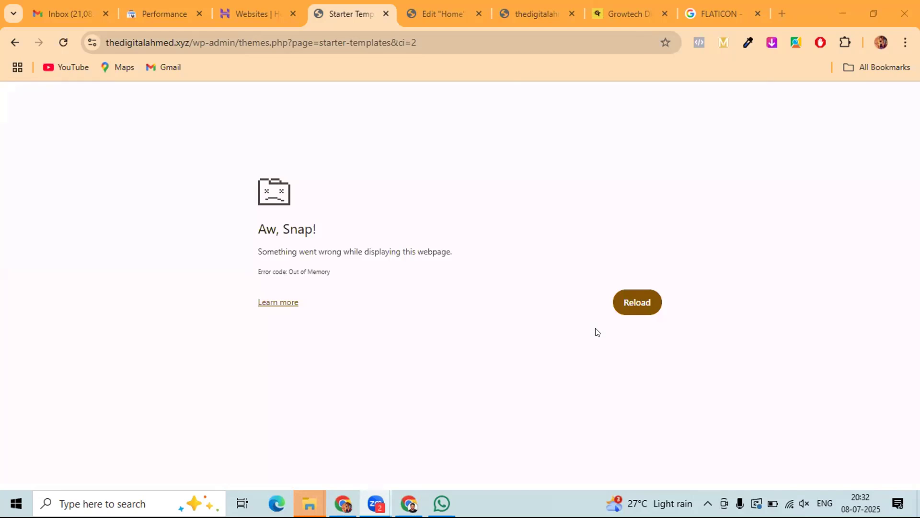
left_click(620, 311)
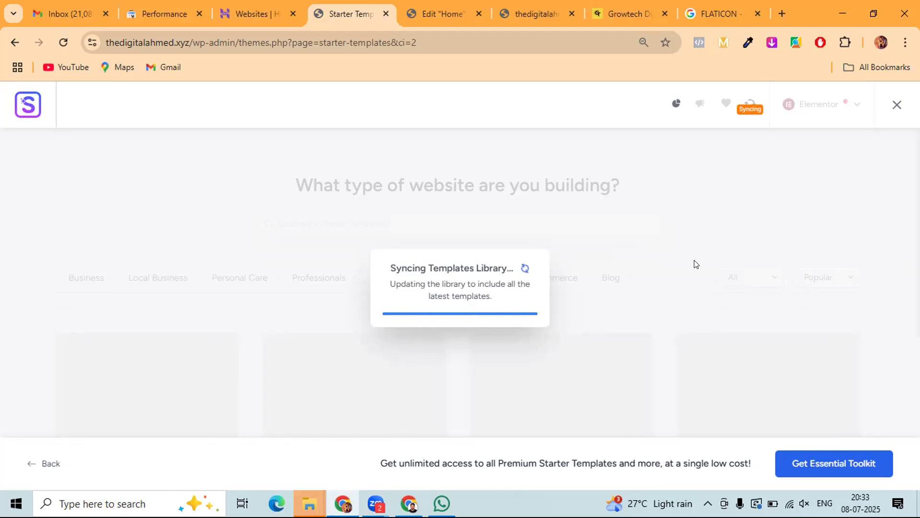
left_click(568, 294)
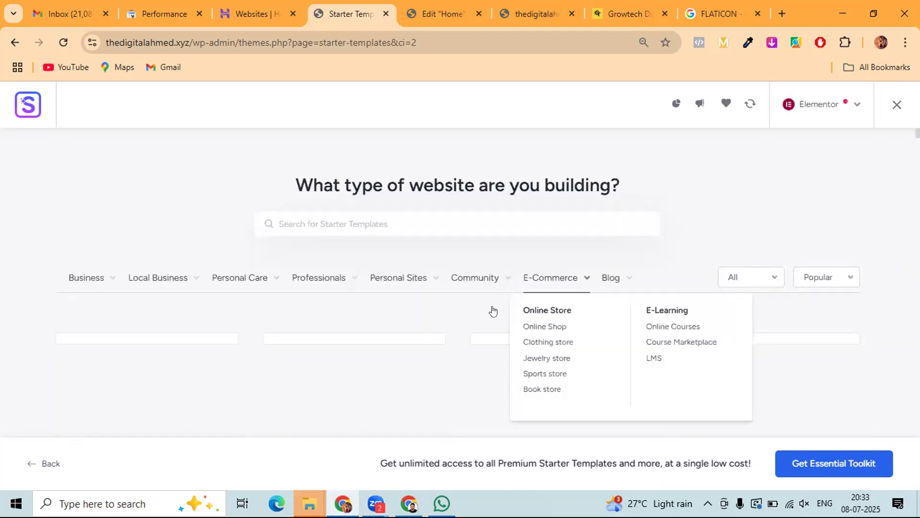
scroll(197, 341, "down", 3)
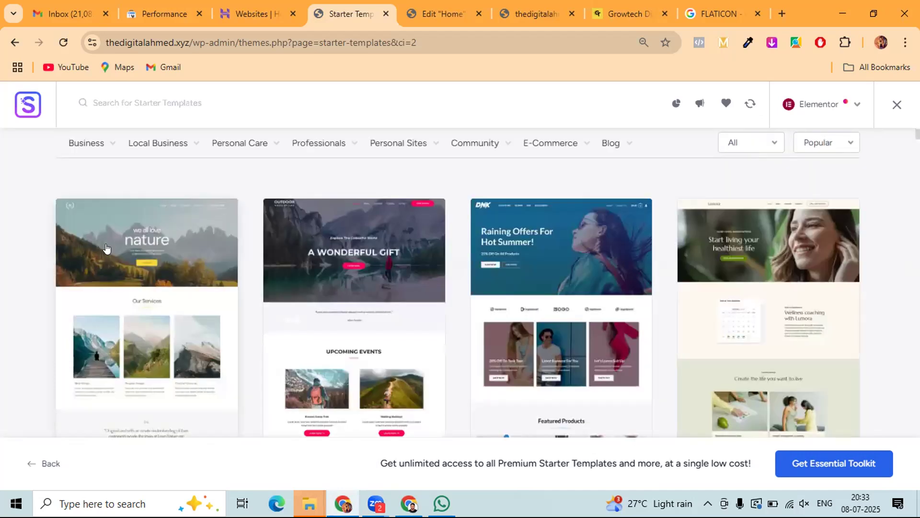
left_click(140, 268)
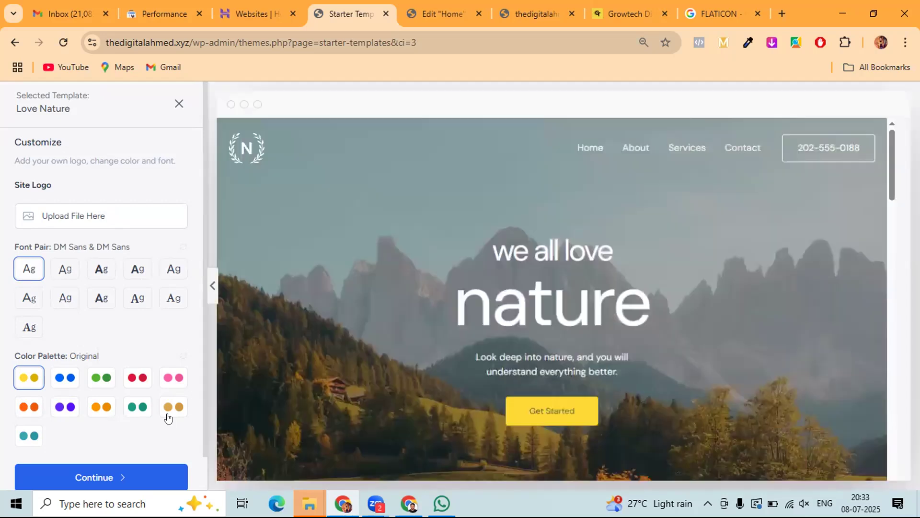
- Keep the template's original fonts, colors and preselected features, accept the overwrite notice, and submit to build the website
left_click(103, 480)
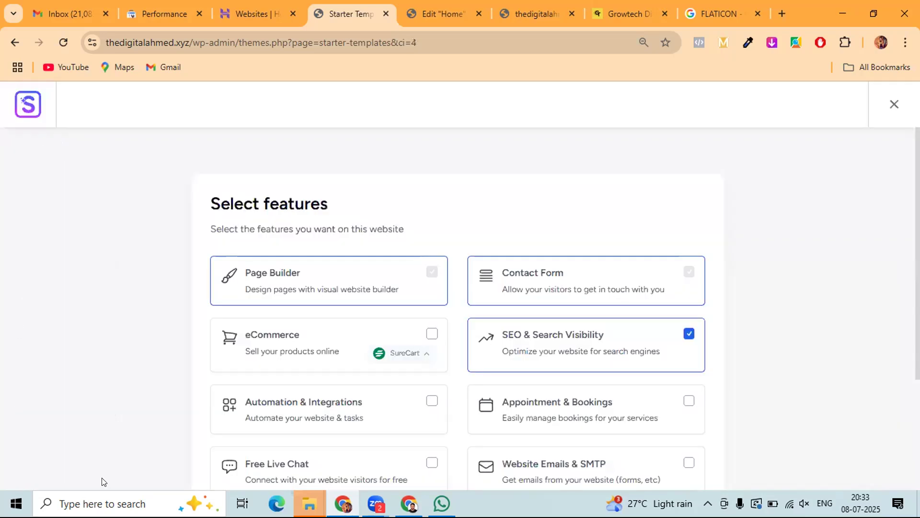
scroll(317, 381, "down", 4)
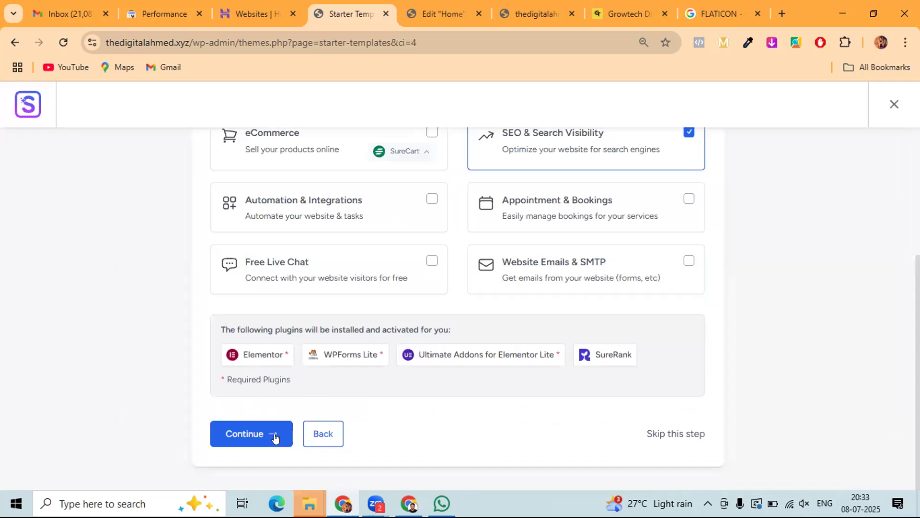
left_click(253, 433)
scroll(318, 333, "down", 3)
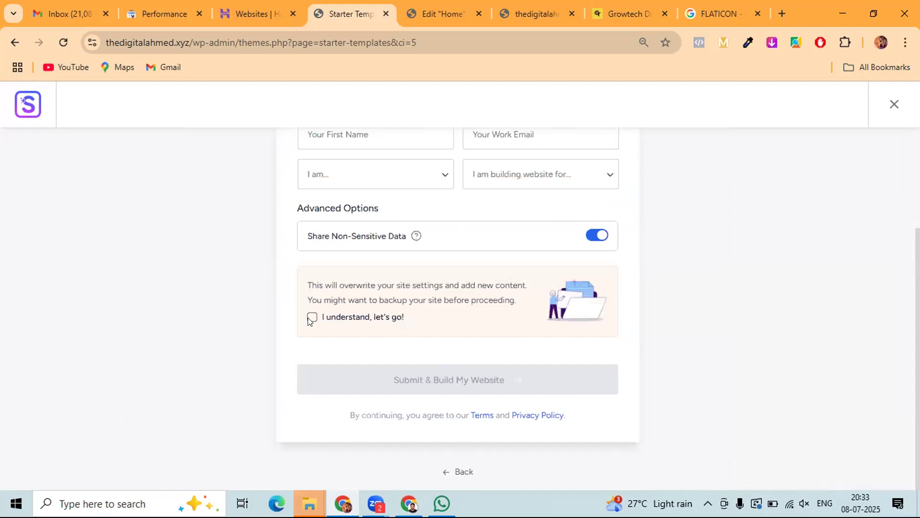
key("space")
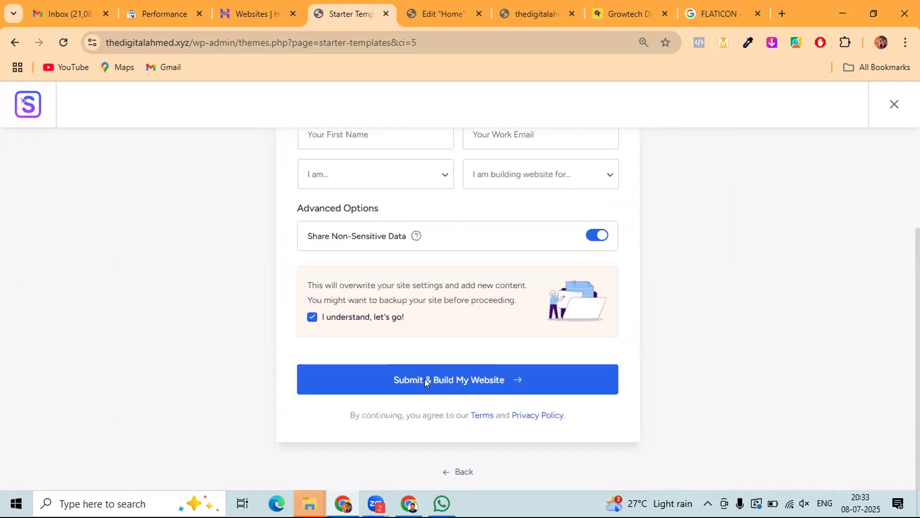
left_click(424, 380)
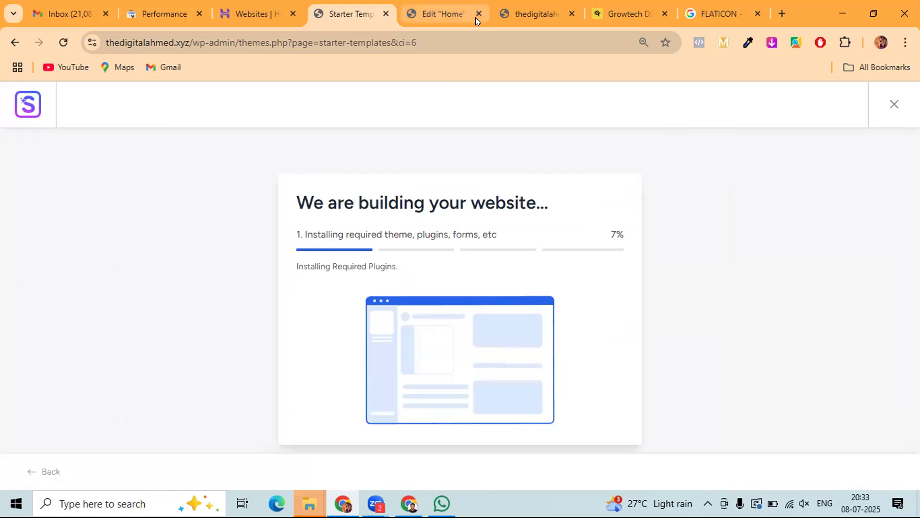
- Check the Elementor editor and the website build's progress, and reload the live home page to view the imported template
left_click(444, 14)
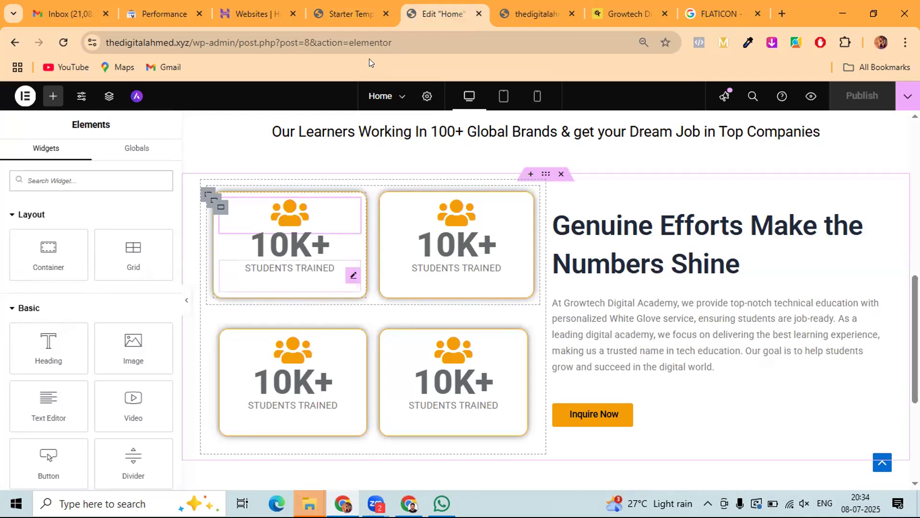
left_click(346, 12)
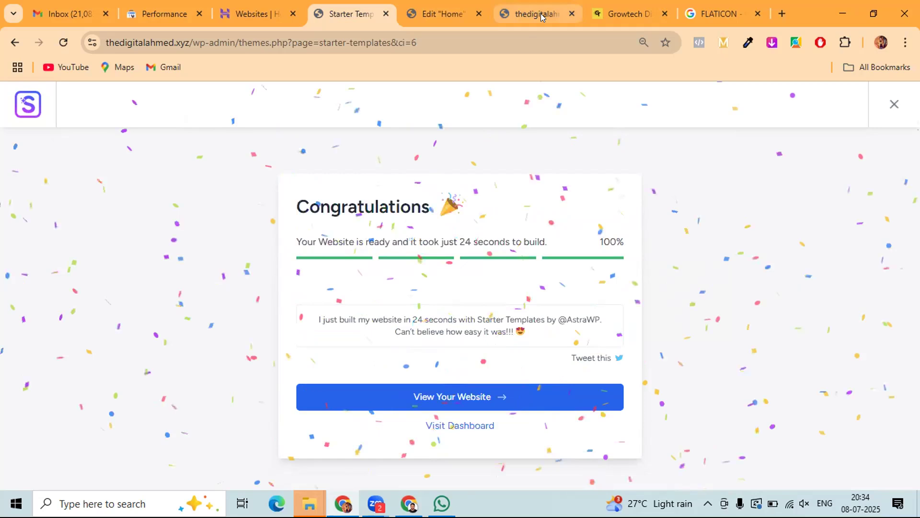
key("ctrl+Tab")
key("ctrl+Tab")
left_click(62, 43)
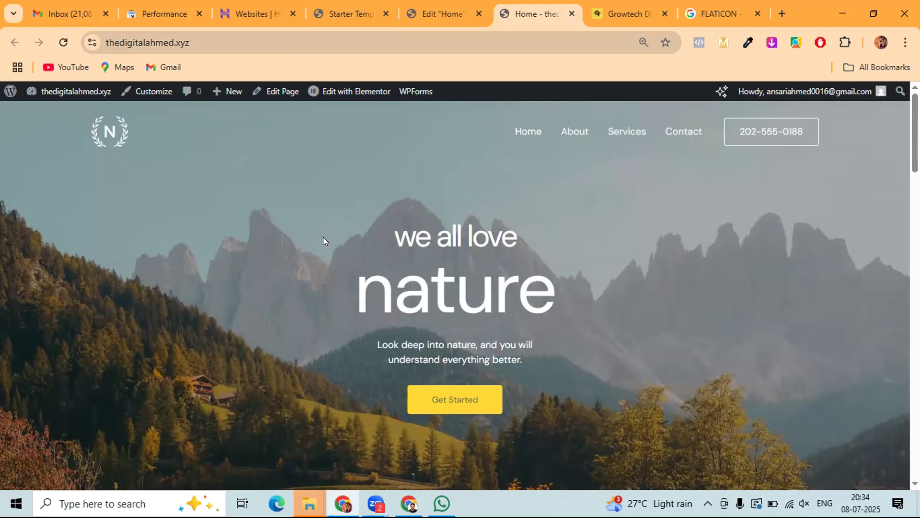
- Review the imported home page's hero and Our Services section, including the Web Design card's title and description
scroll(307, 245, "down", 1)
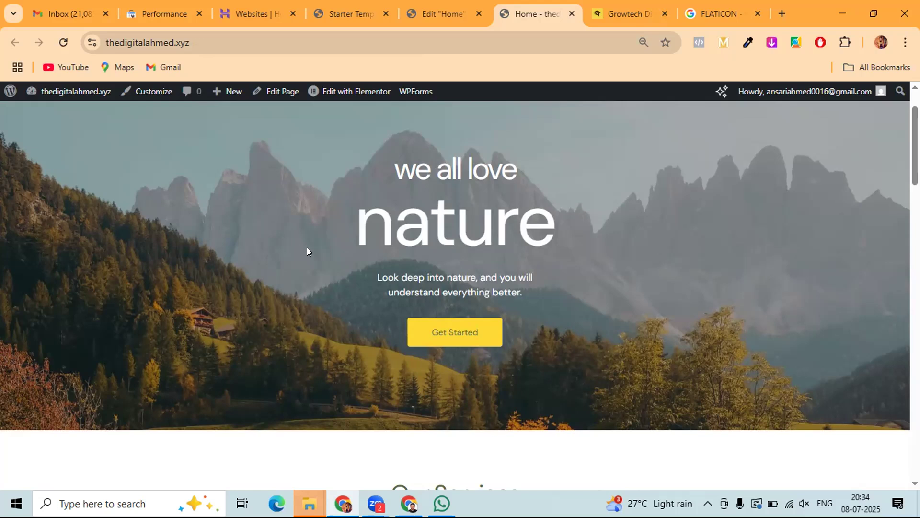
scroll(308, 247, "down", 5)
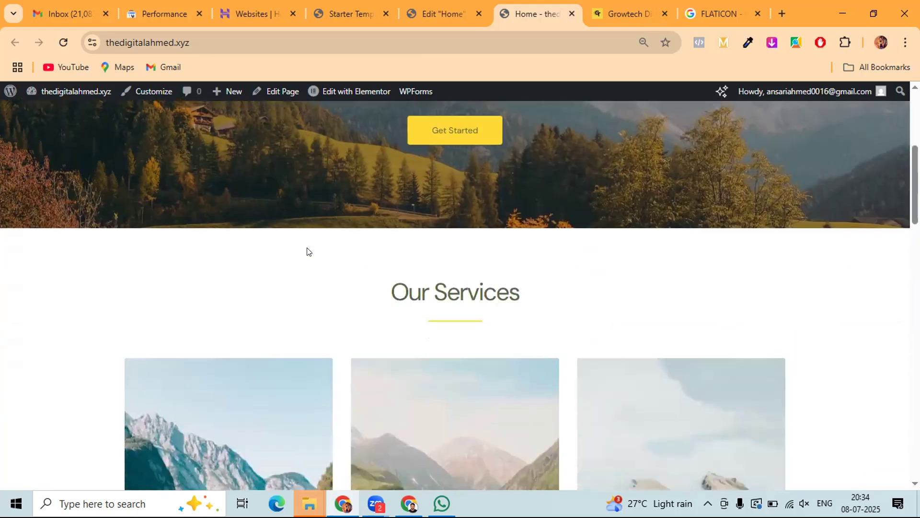
scroll(308, 252, "down", 1)
scroll(295, 298, "down", 1)
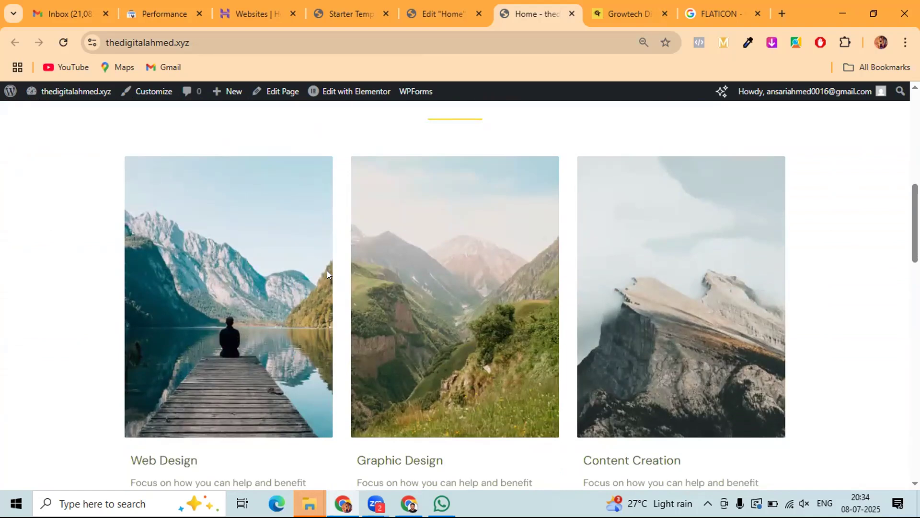
scroll(432, 195, "up", 2)
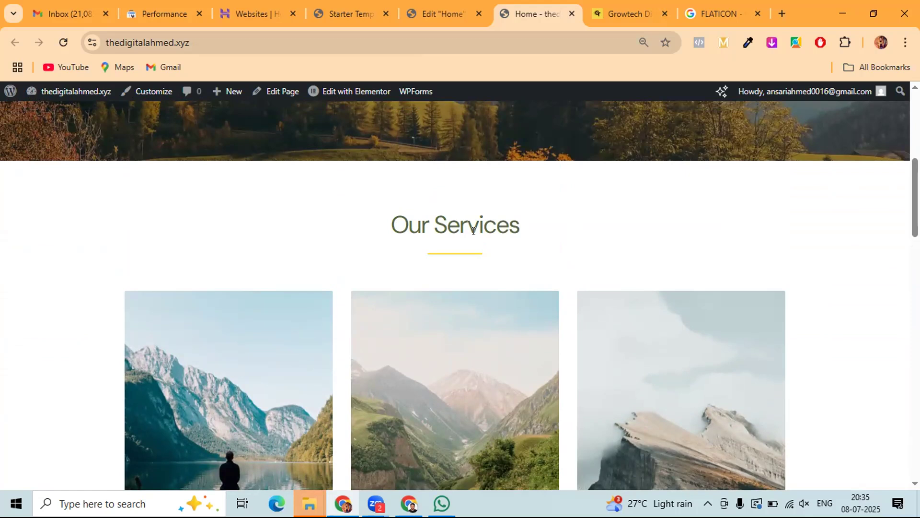
scroll(454, 254, "down", 3)
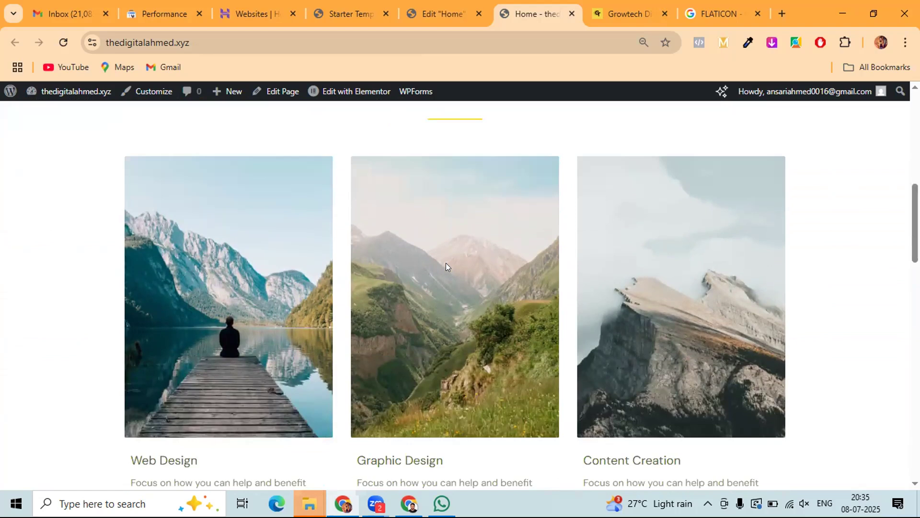
scroll(446, 266, "down", 4)
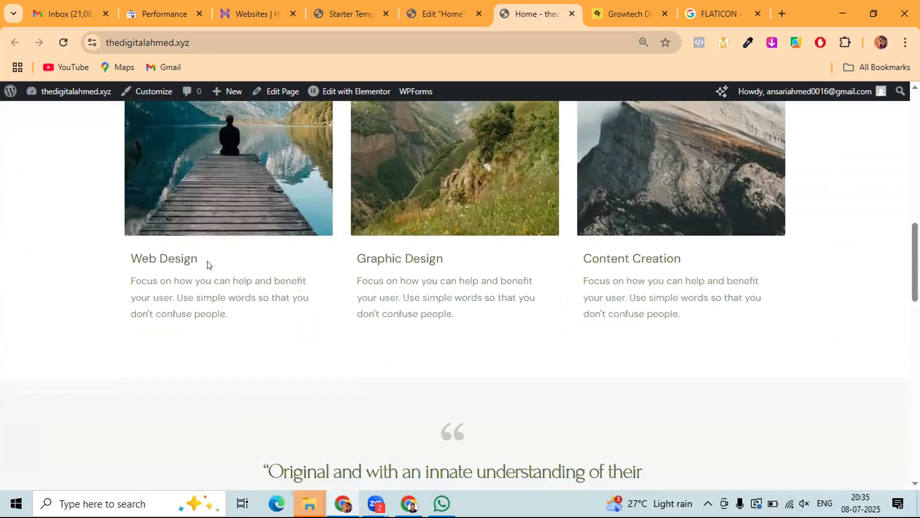
triple_click(155, 255)
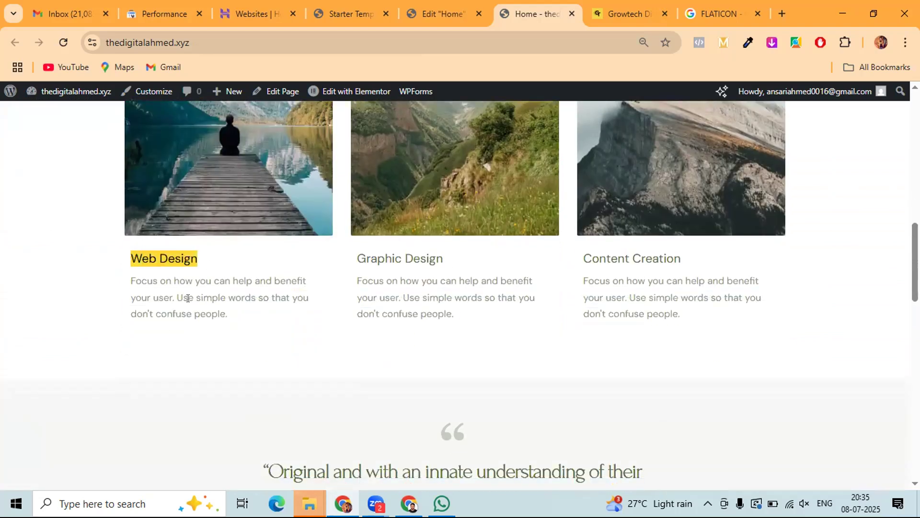
triple_click(158, 291)
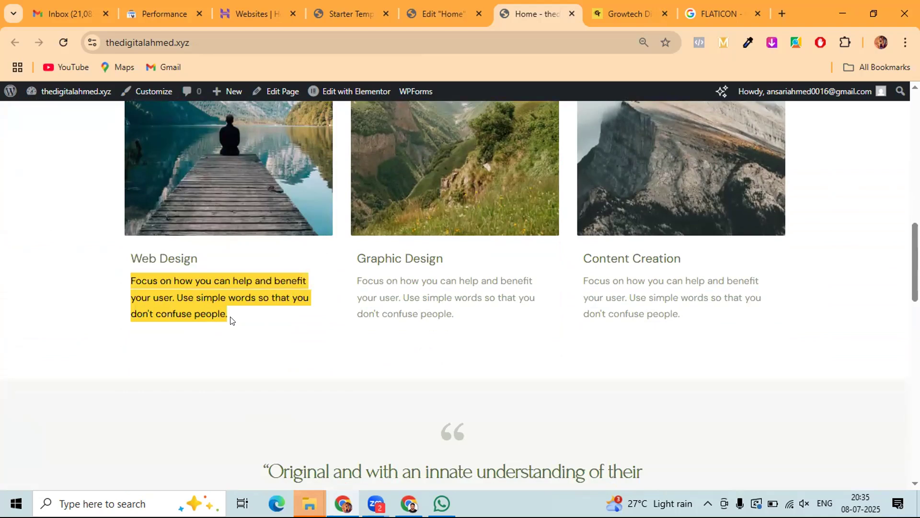
- Examine the customer testimonial section below the service cards on the home page
scroll(230, 319, "down", 4)
scroll(370, 286, "down", 3)
scroll(501, 211, "up", 3)
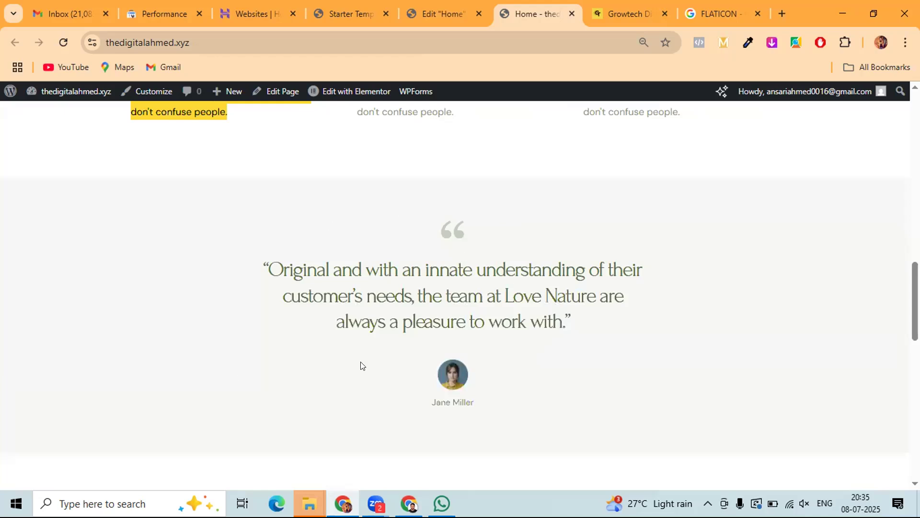
scroll(360, 366, "down", 3)
scroll(376, 353, "down", 3)
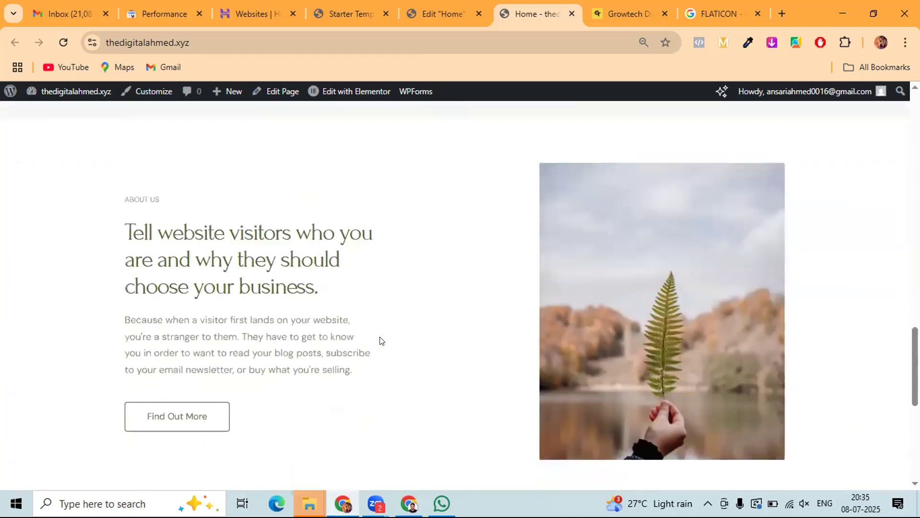
scroll(382, 328, "up", 3)
scroll(366, 237, "up", 1)
scroll(366, 237, "up", 2)
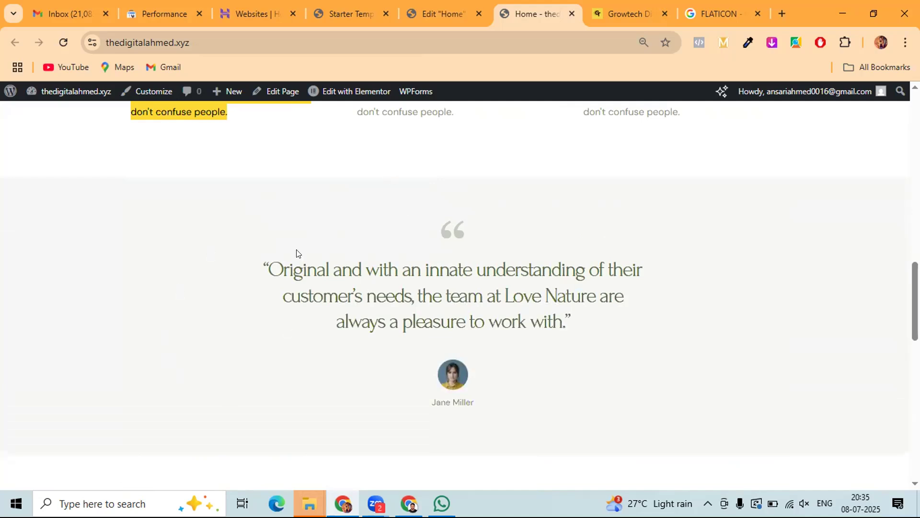
scroll(297, 253, "down", 1)
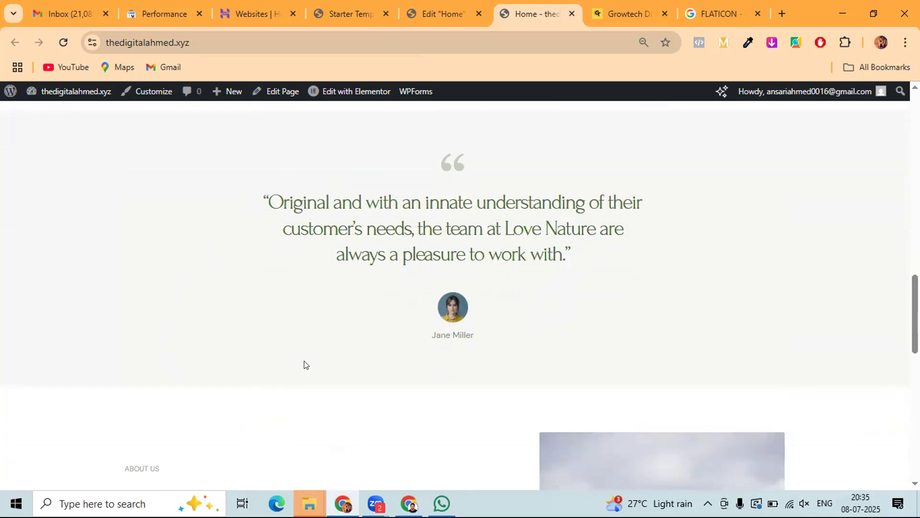
- Read through the About Us and Questions sections of the home page, including their headings, paragraphs and buttons, and return to the hero
scroll(306, 359, "down", 4)
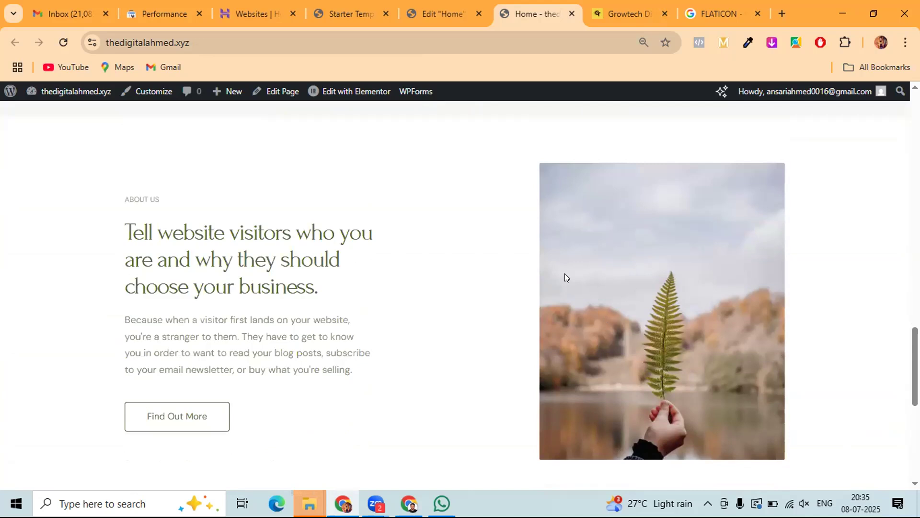
left_click_drag(161, 195, 319, 294)
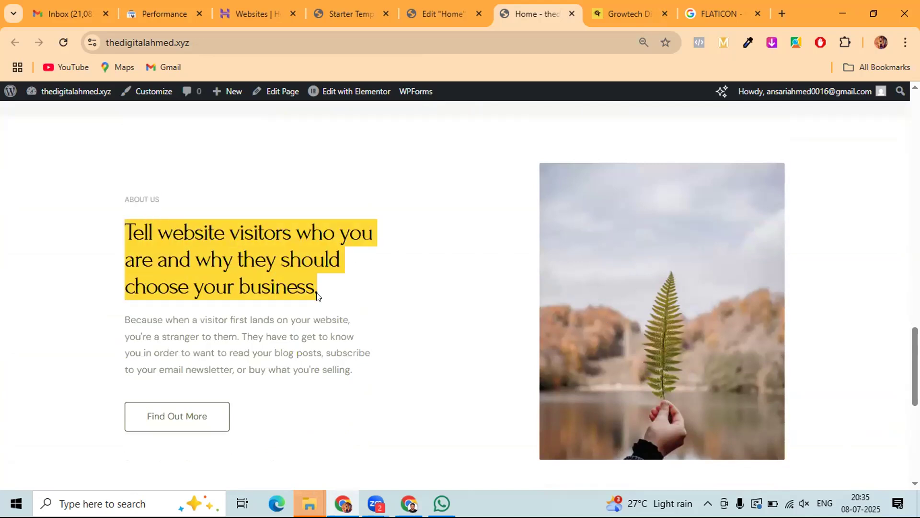
left_click_drag(110, 311, 378, 364)
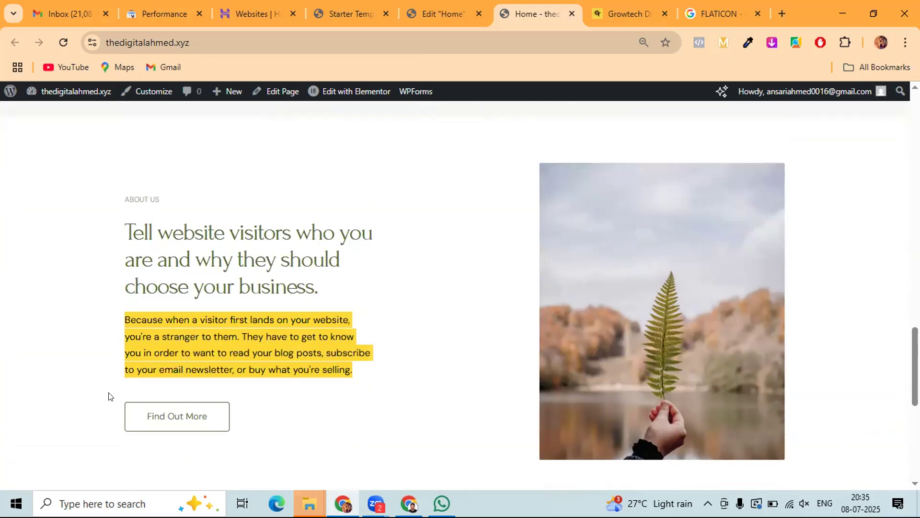
left_click(86, 396)
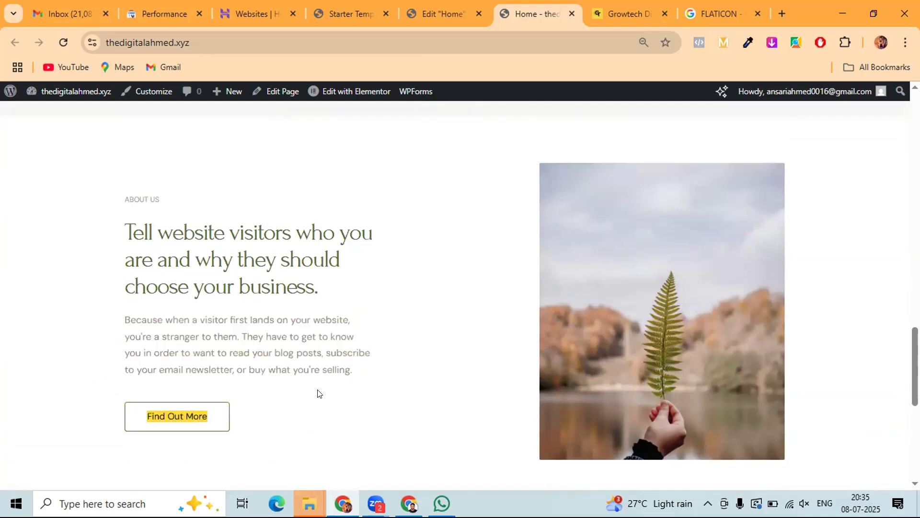
scroll(340, 369, "down", 4)
scroll(346, 360, "down", 3)
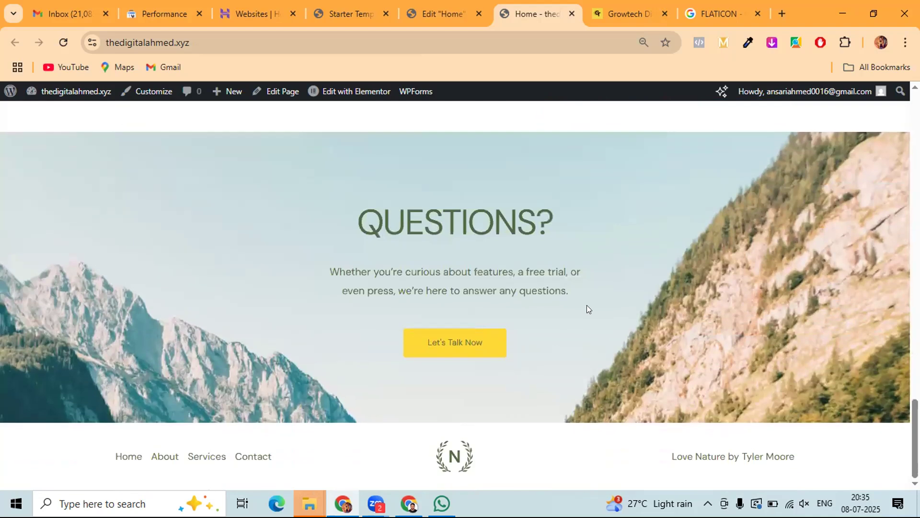
left_click_drag(348, 202, 549, 232)
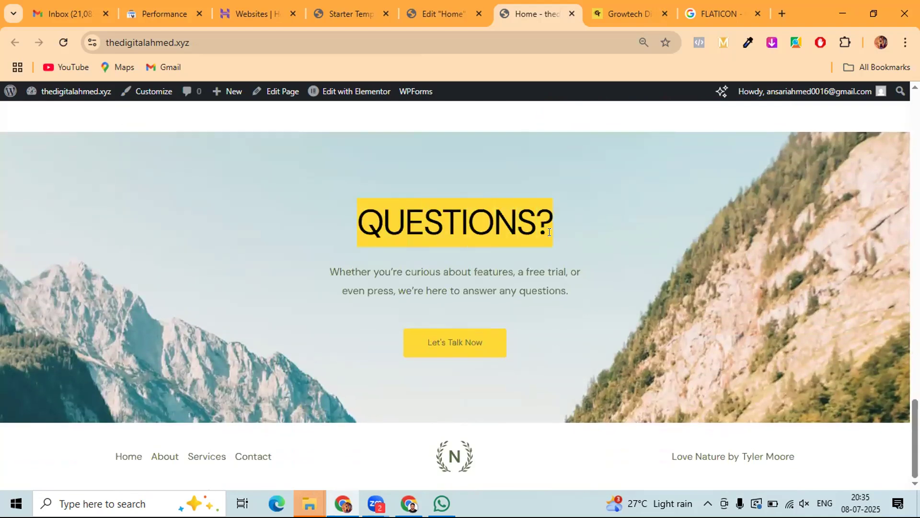
left_click_drag(331, 270, 584, 293)
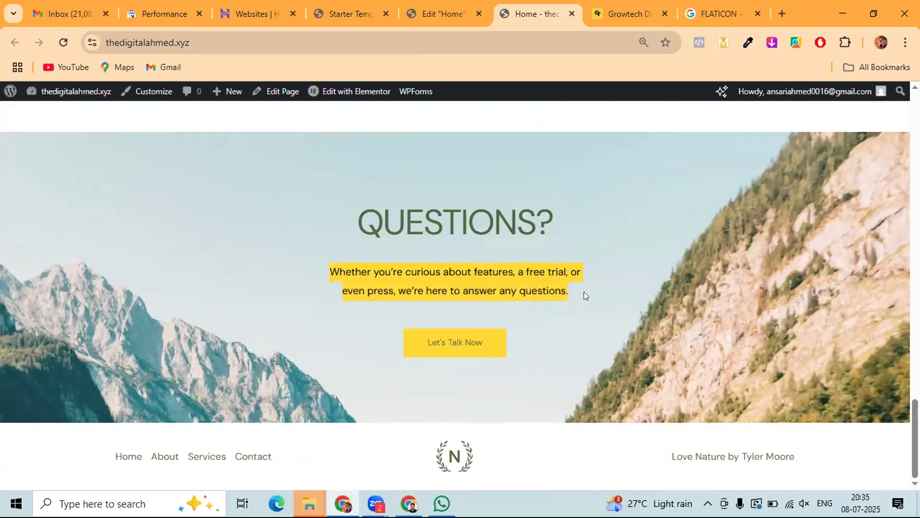
left_click(458, 335)
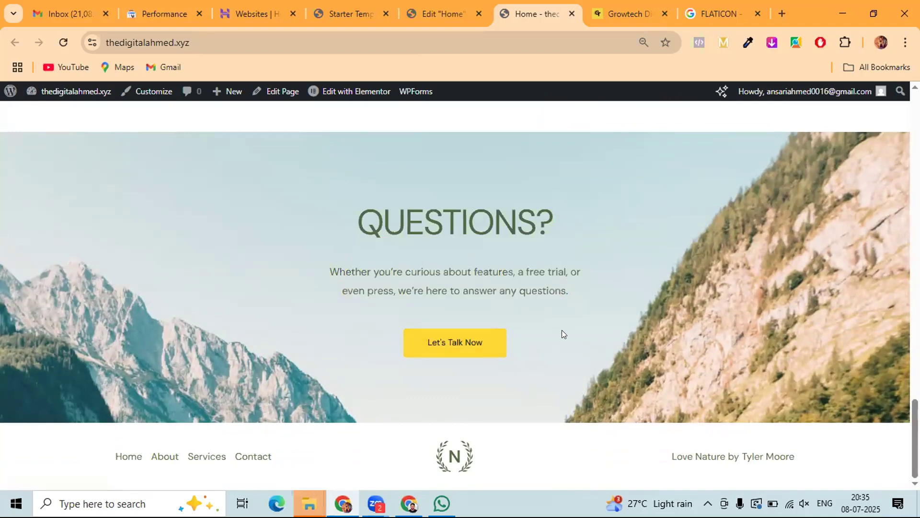
scroll(434, 372, "up", 15)
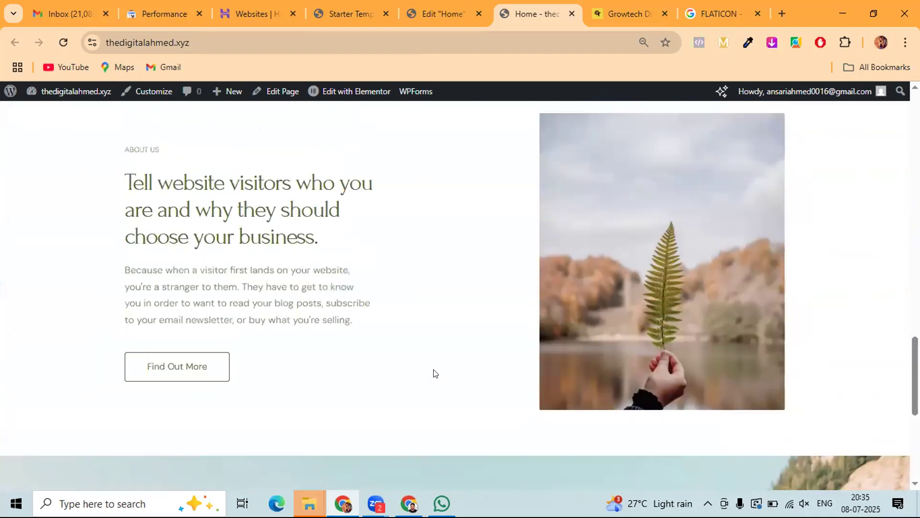
scroll(434, 372, "up", 5)
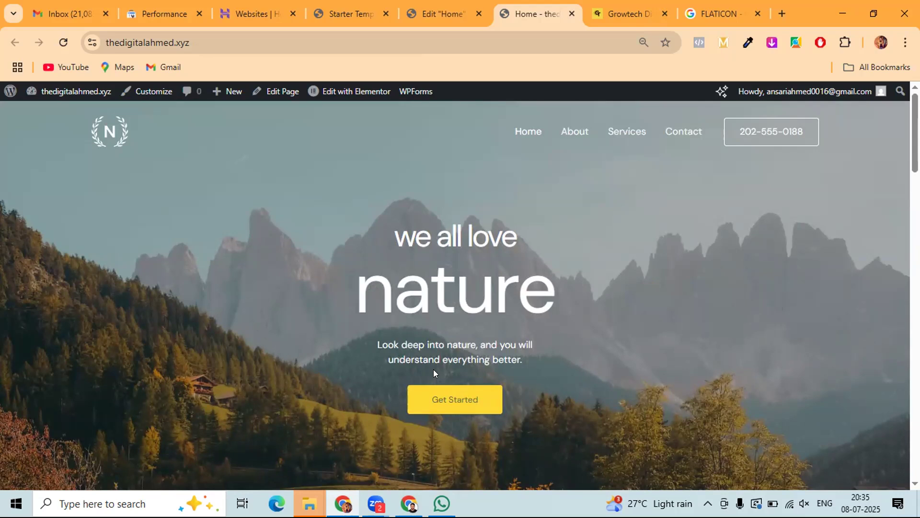
- Open the site's About page and review its team statement, mountain goat image, and Our Mission and Our Values text
left_click(568, 131)
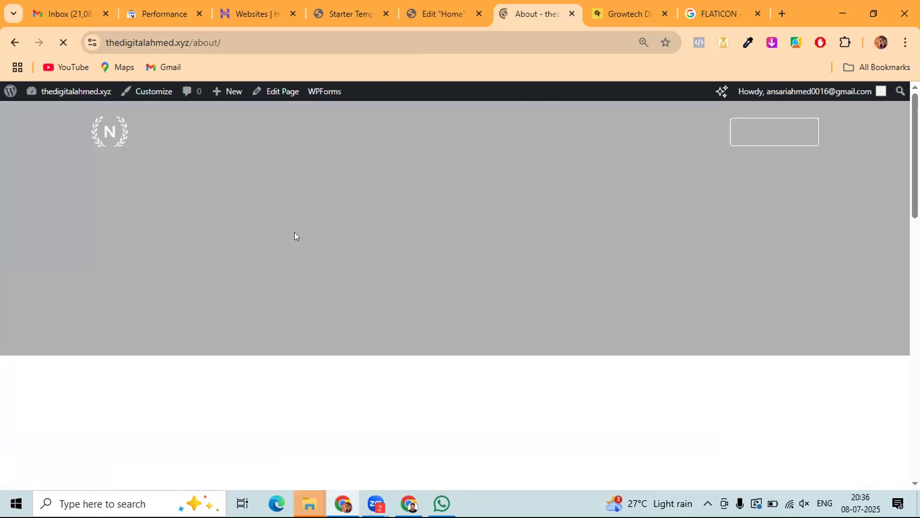
scroll(294, 235, "down", 5)
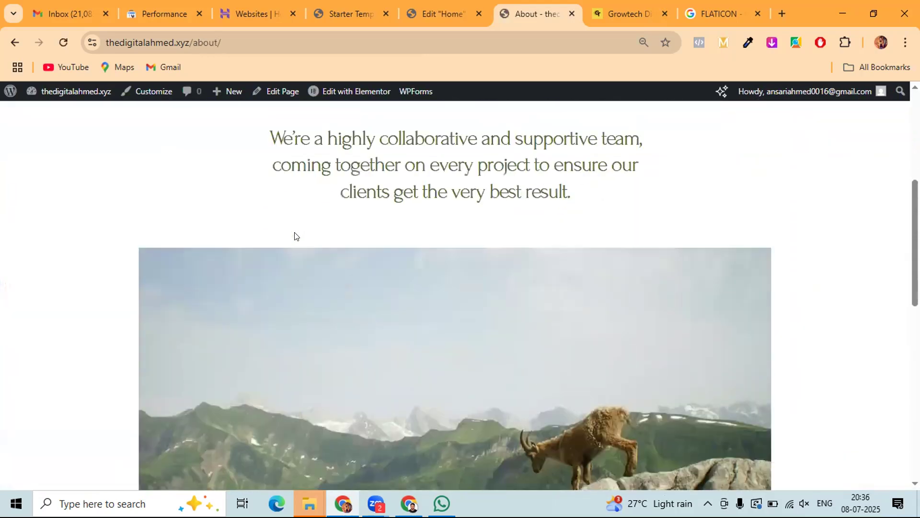
scroll(294, 236, "down", 7)
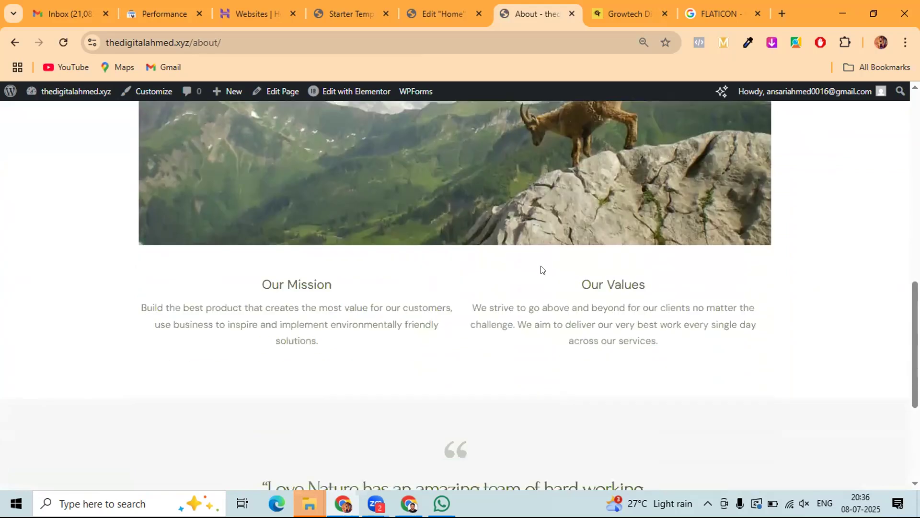
scroll(540, 268, "up", 4)
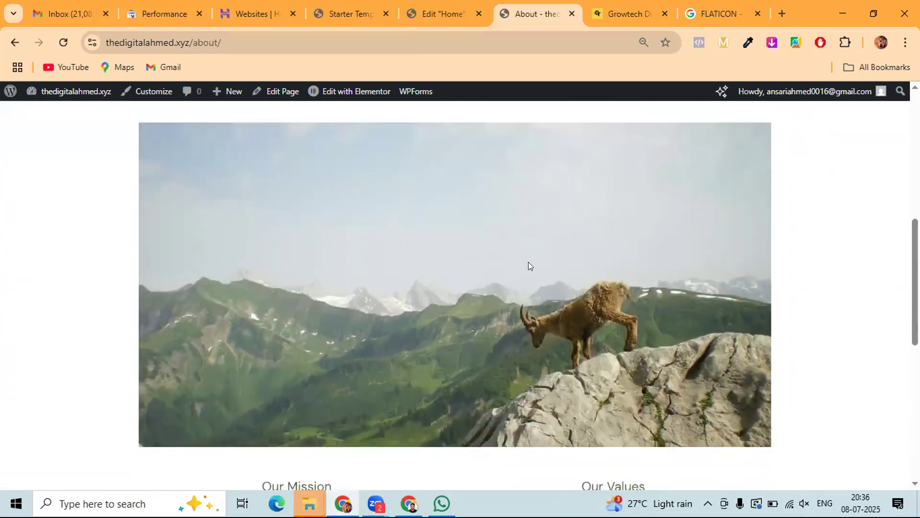
scroll(275, 242, "up", 4)
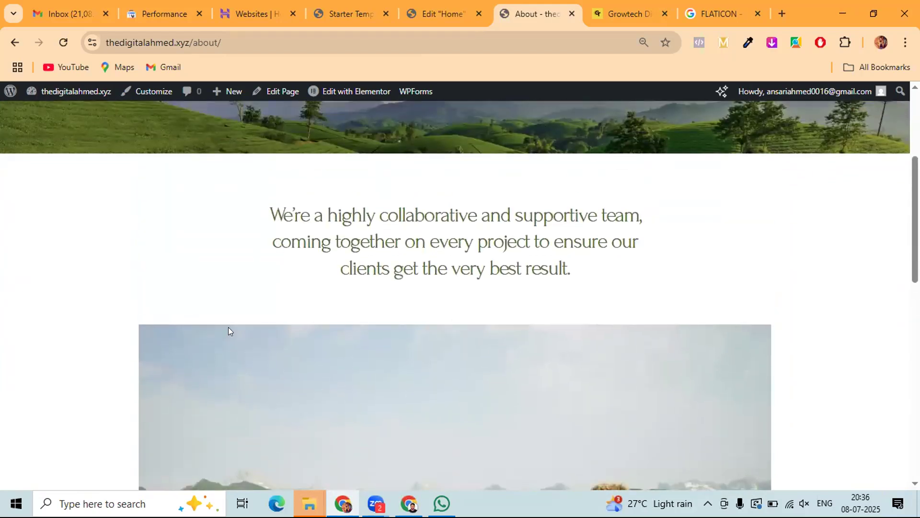
scroll(415, 371, "down", 8)
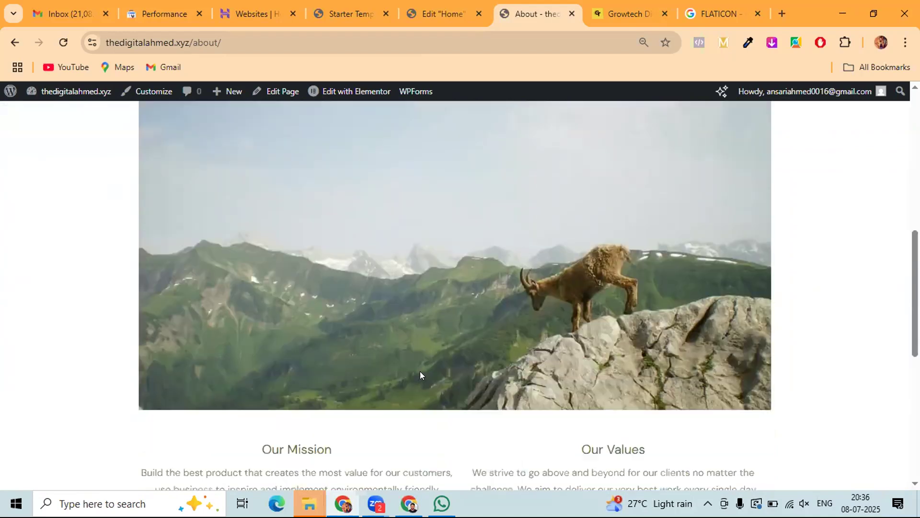
scroll(422, 374, "up", 8)
scroll(422, 374, "down", 8)
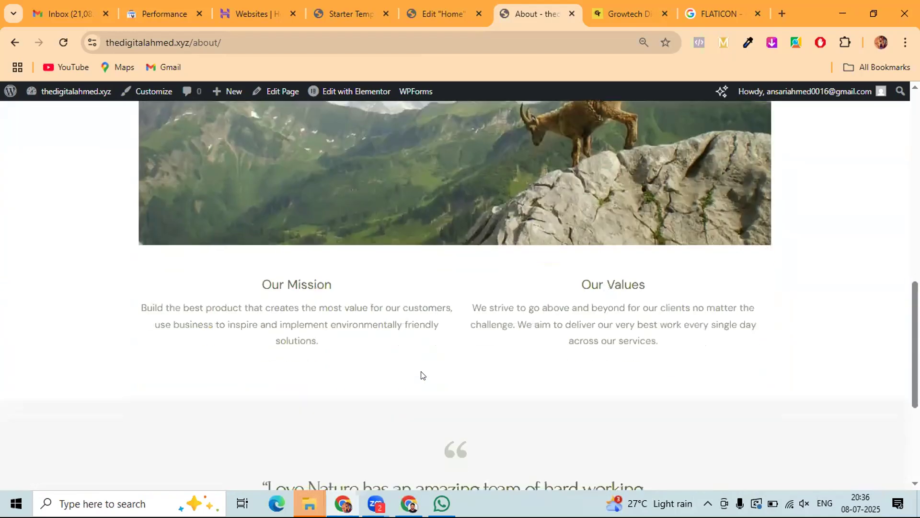
scroll(422, 374, "up", 8)
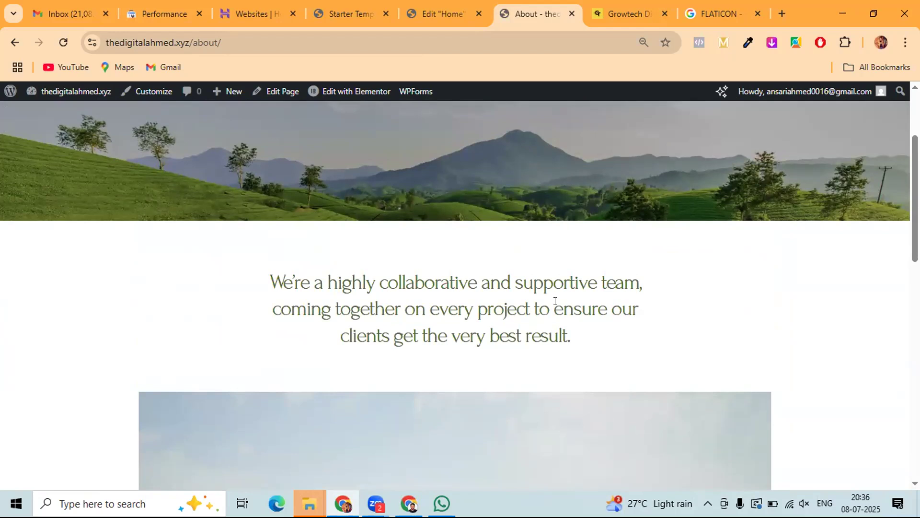
scroll(555, 301, "down", 5)
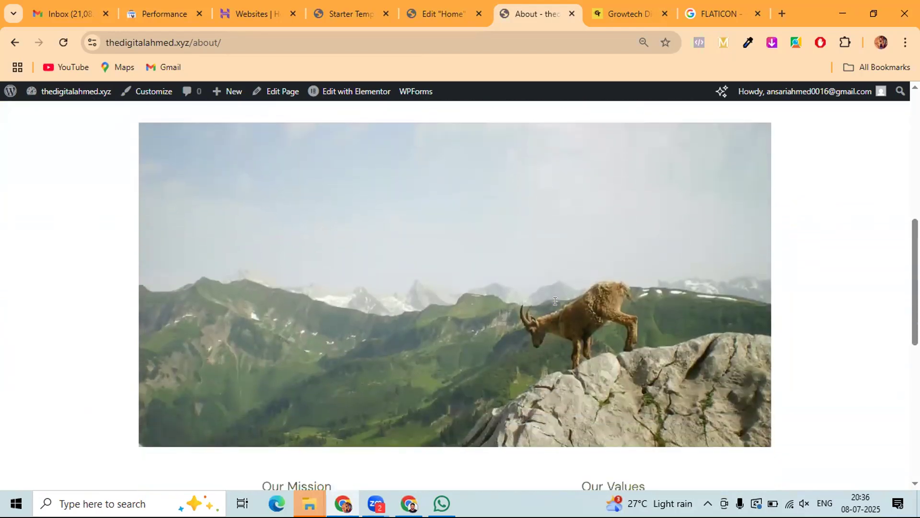
scroll(372, 254, "down", 3)
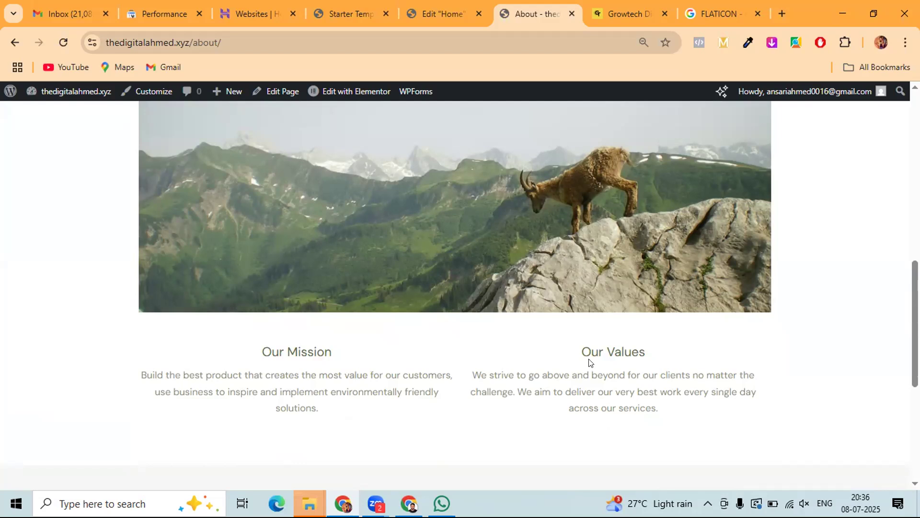
scroll(589, 362, "up", 2)
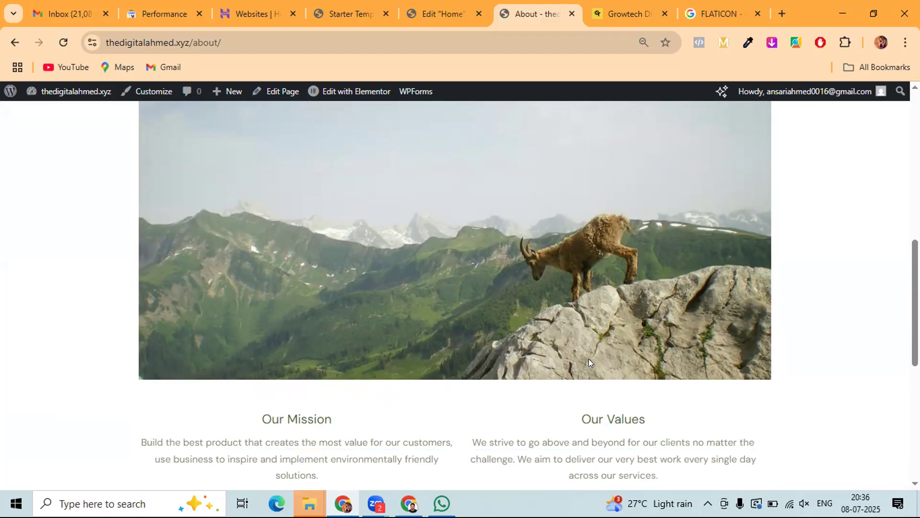
scroll(589, 361, "up", 3)
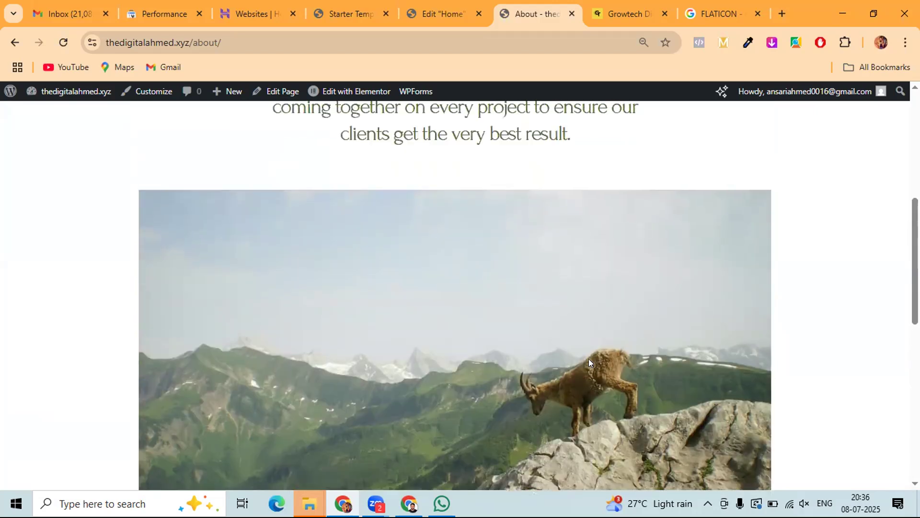
scroll(589, 358, "up", 3)
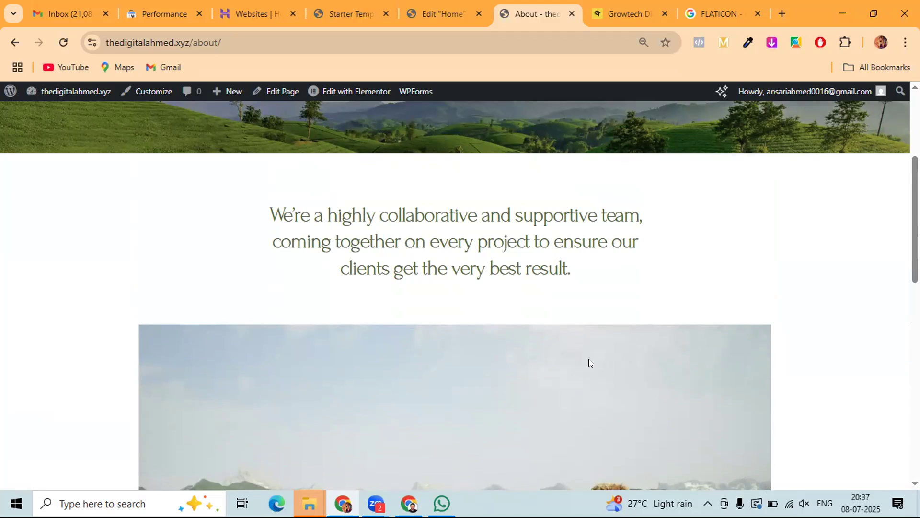
- Return to the site's home page, glance over its hero, and open the page for editing in Elementor
scroll(589, 359, "up", 4)
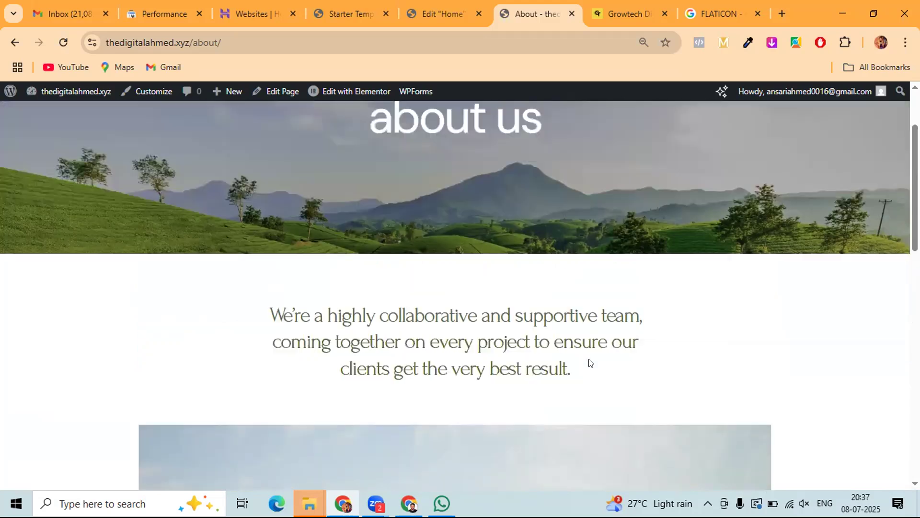
left_click(527, 133)
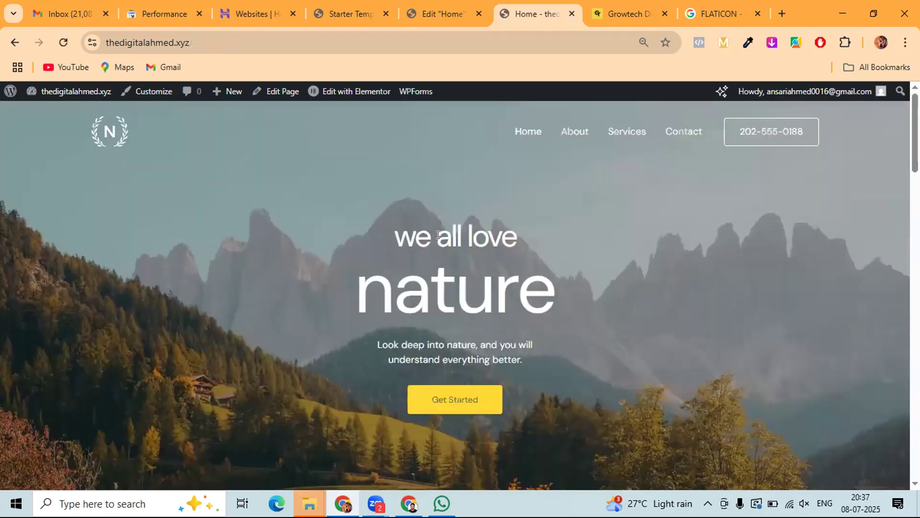
scroll(237, 336, "down", 3)
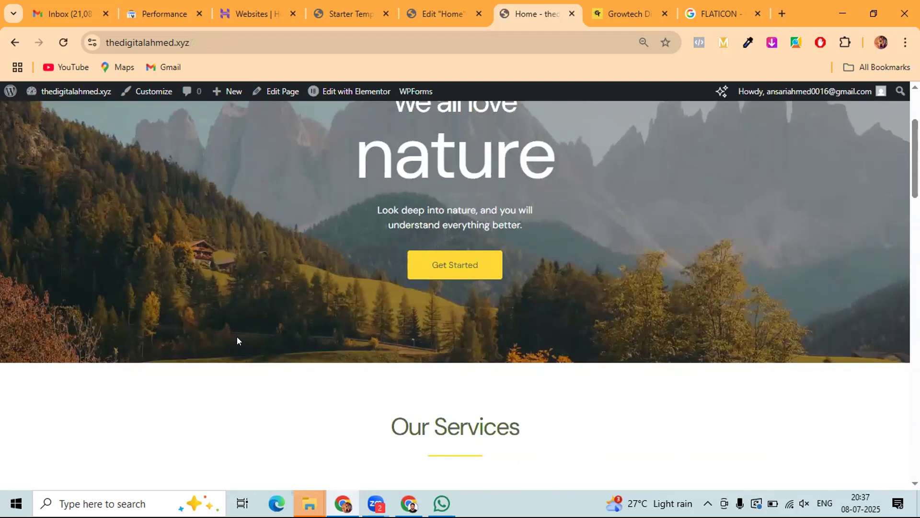
scroll(241, 262, "up", 3)
left_click(361, 89)
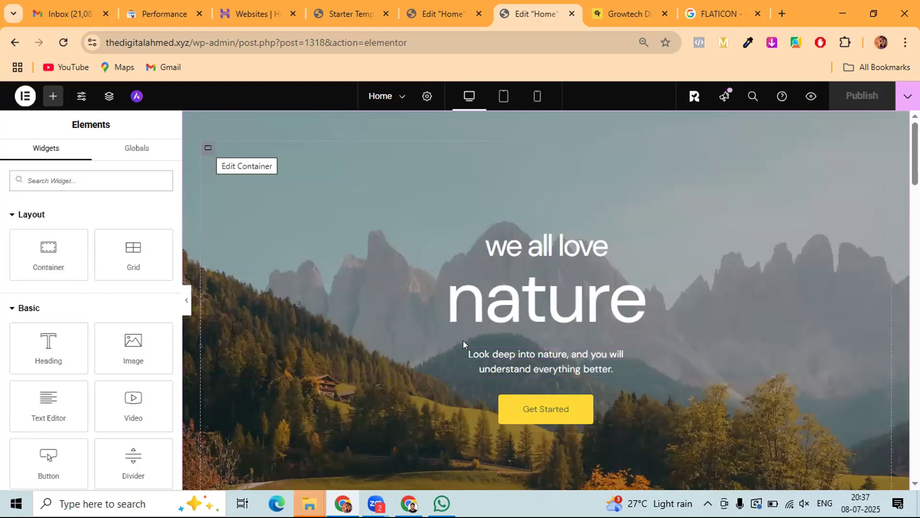
- Select the hero container and examine its background image in the container's style settings
scroll(488, 378, "down", 3)
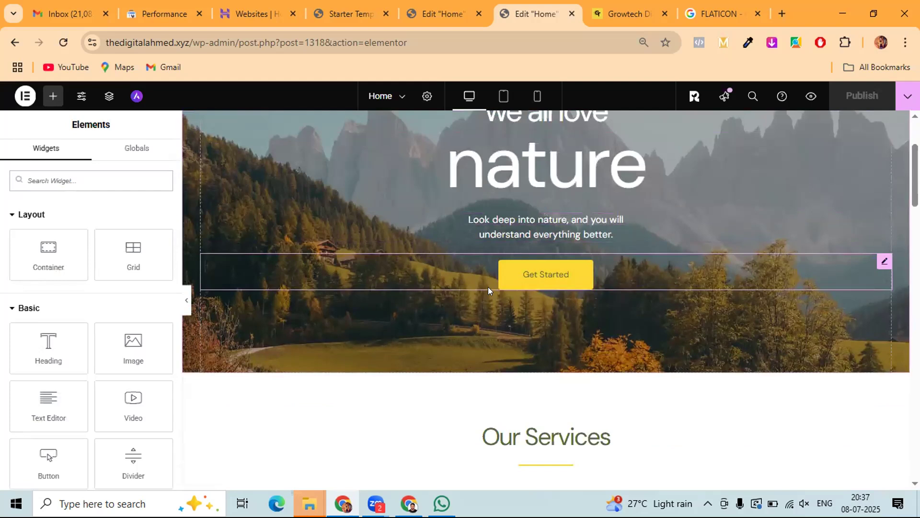
scroll(488, 287, "up", 3)
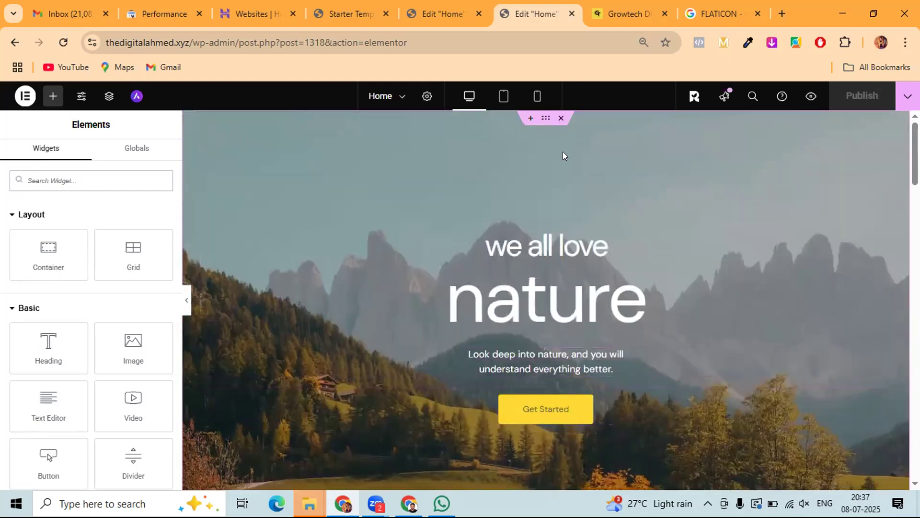
left_click(543, 118)
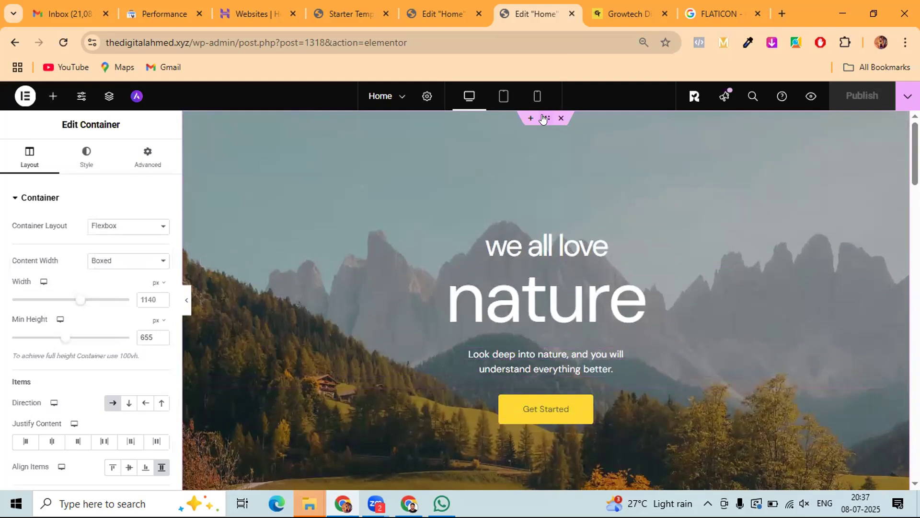
left_click(87, 156)
mouse_move(82, 331)
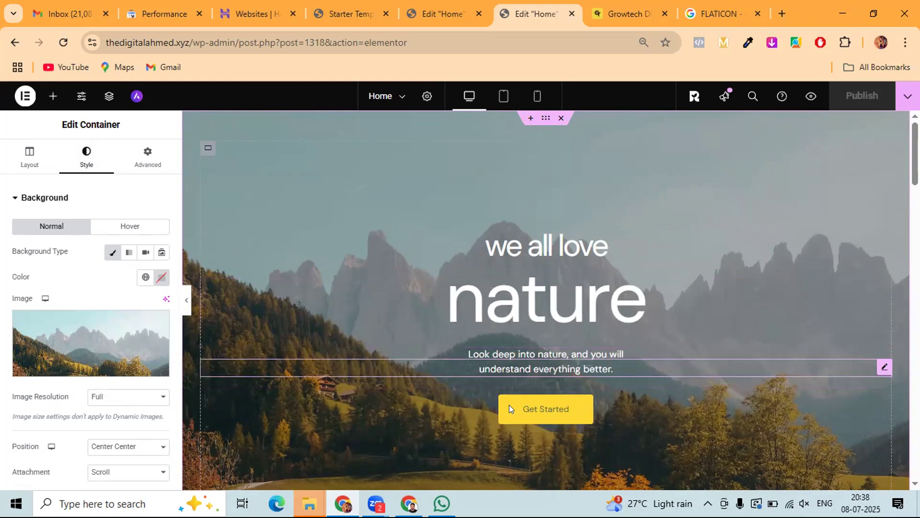
- Insert a Flexbox container between the hero and the Our Services section, using the structure with two rows of three cells
scroll(511, 412, "down", 5)
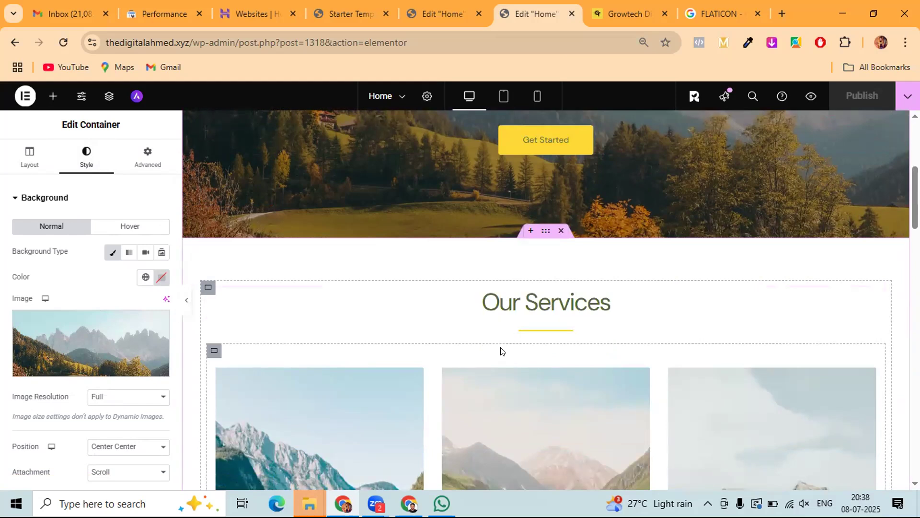
scroll(500, 347, "down", 1)
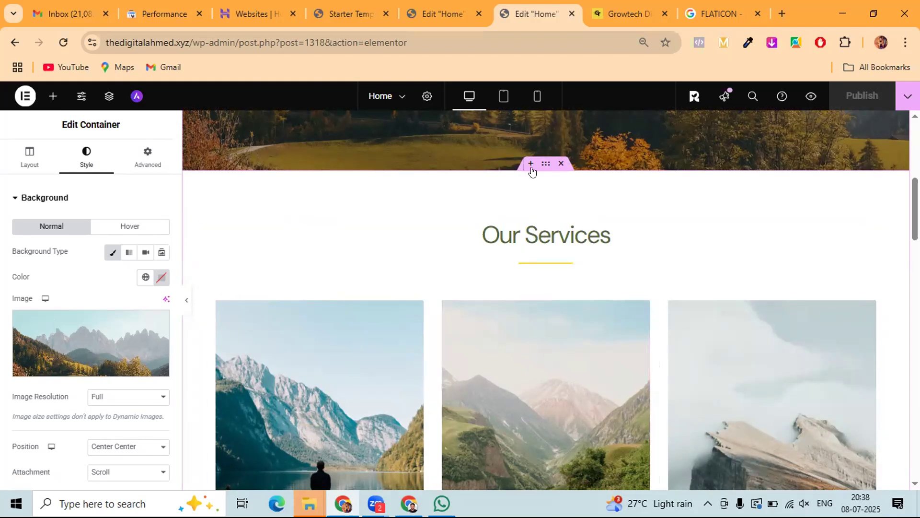
left_click(529, 165)
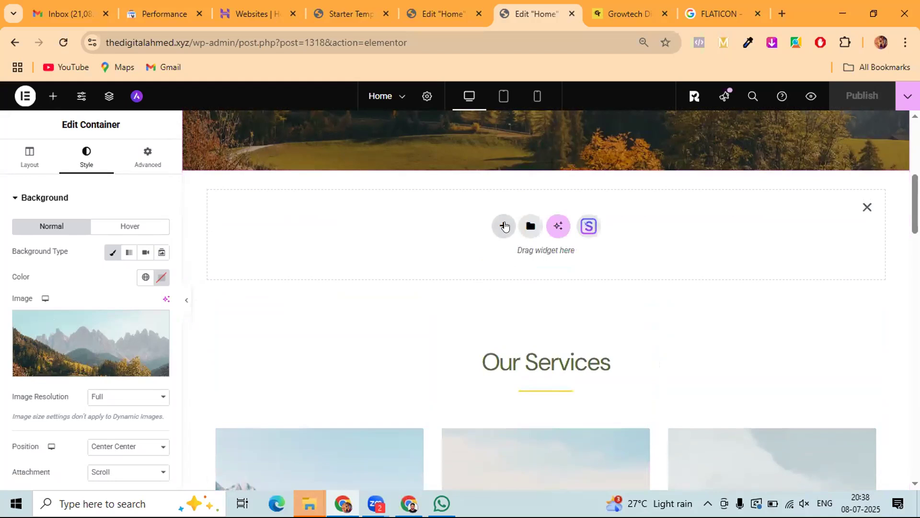
left_click(503, 224)
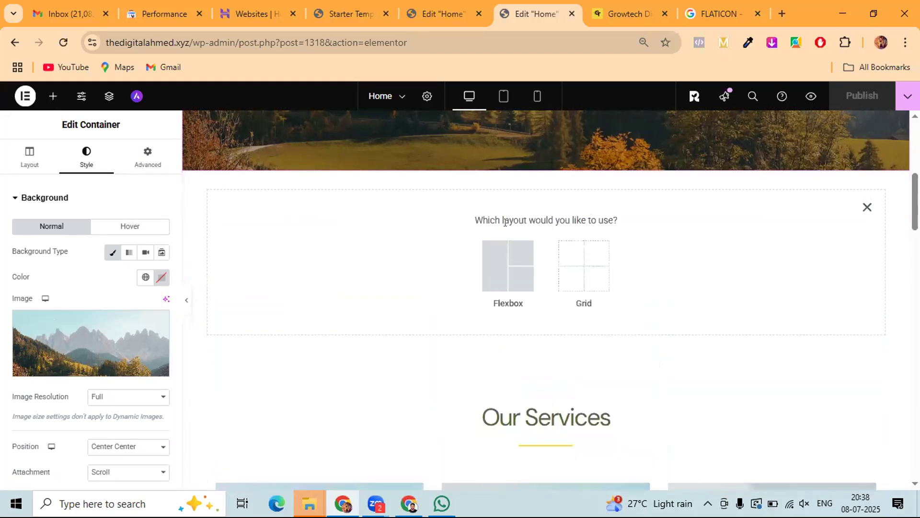
left_click(494, 257)
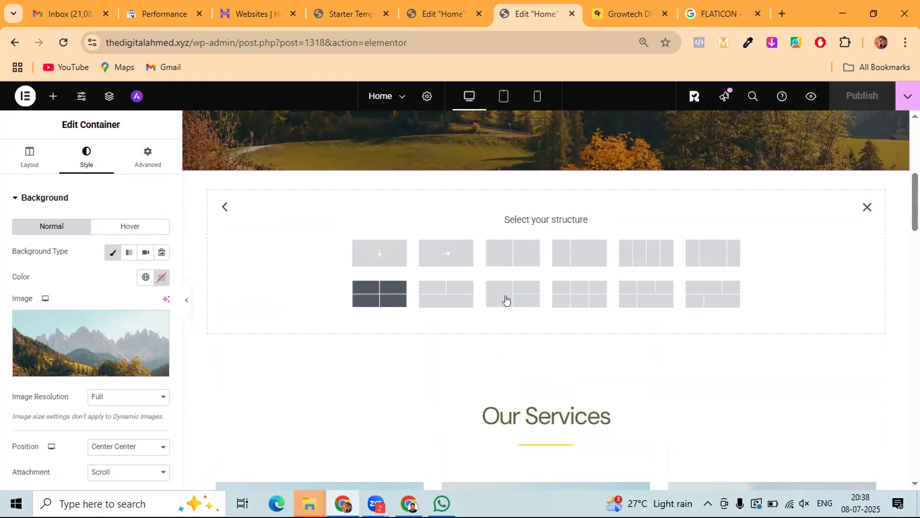
left_click(577, 299)
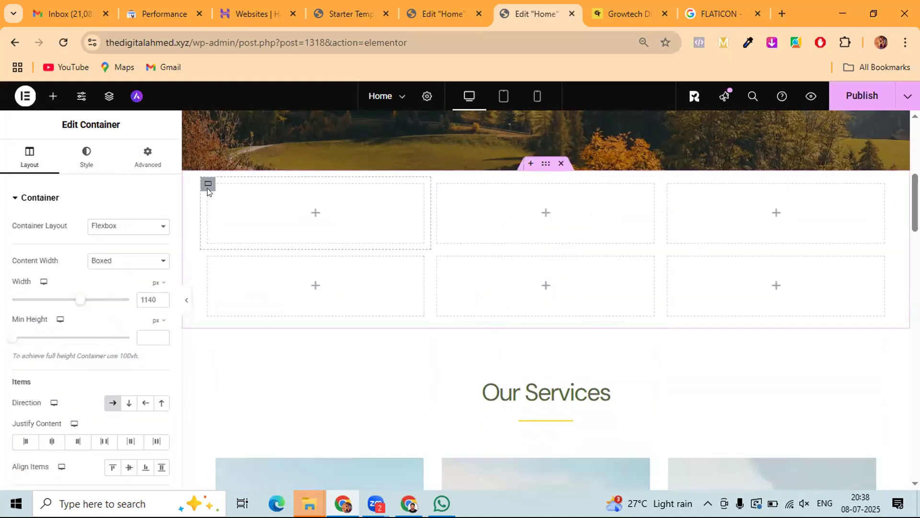
- Delete two of the six inner containers and set the first remaining one's width to 100%
left_click(203, 187)
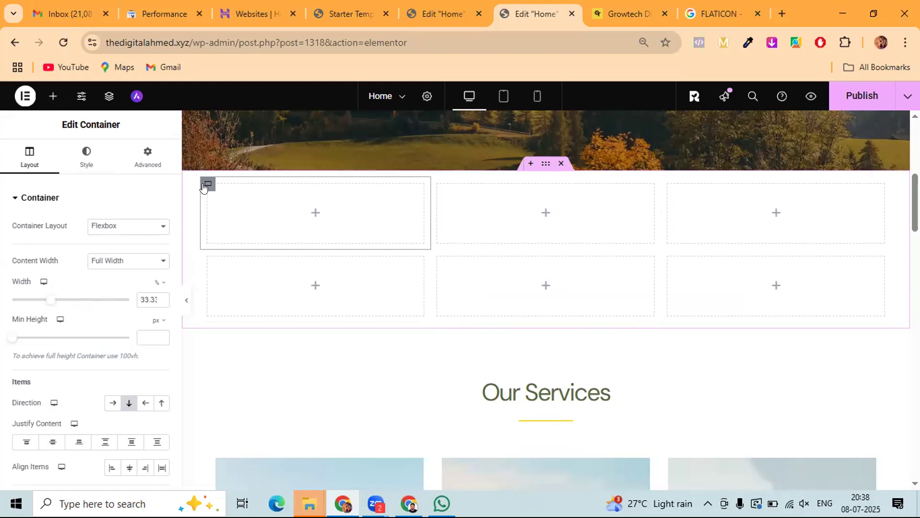
right_click(203, 187)
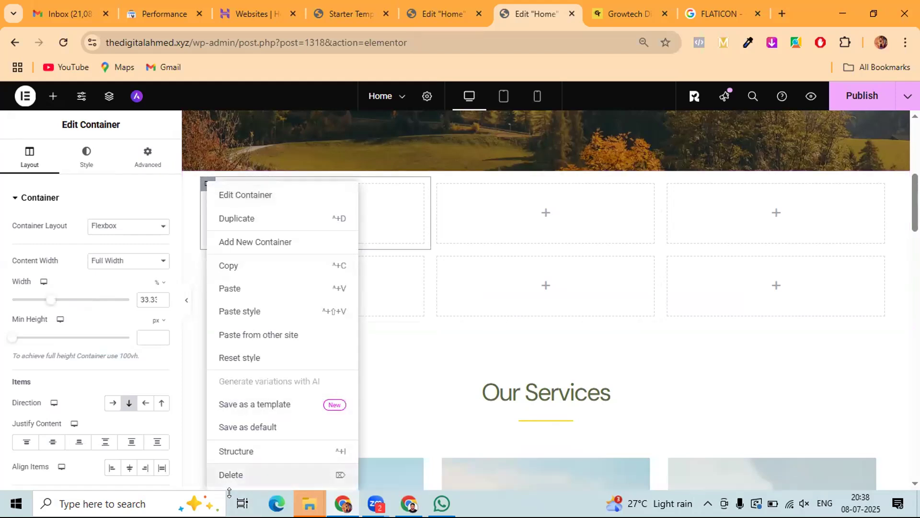
key("Delete")
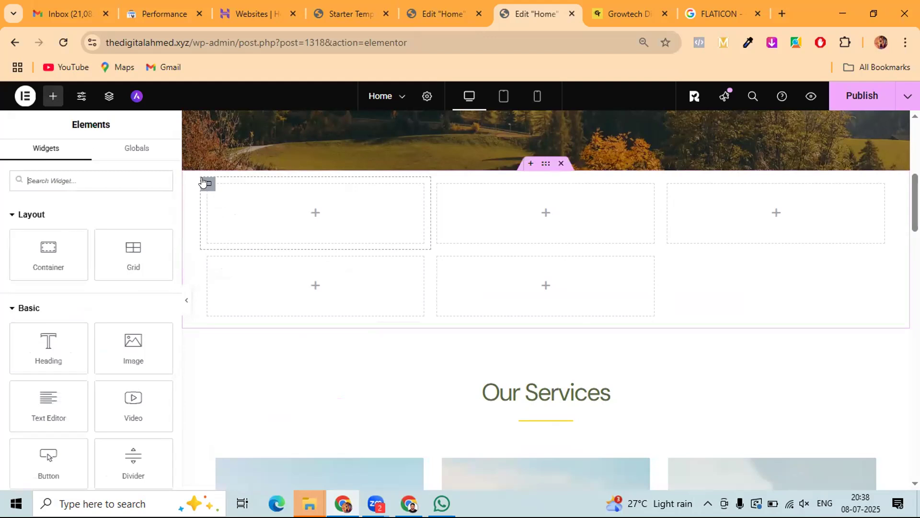
right_click(204, 180)
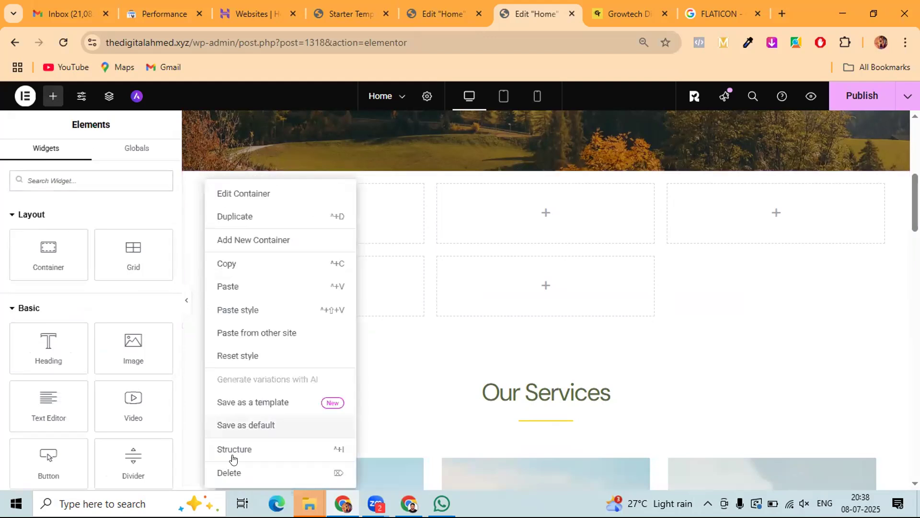
left_click(231, 471)
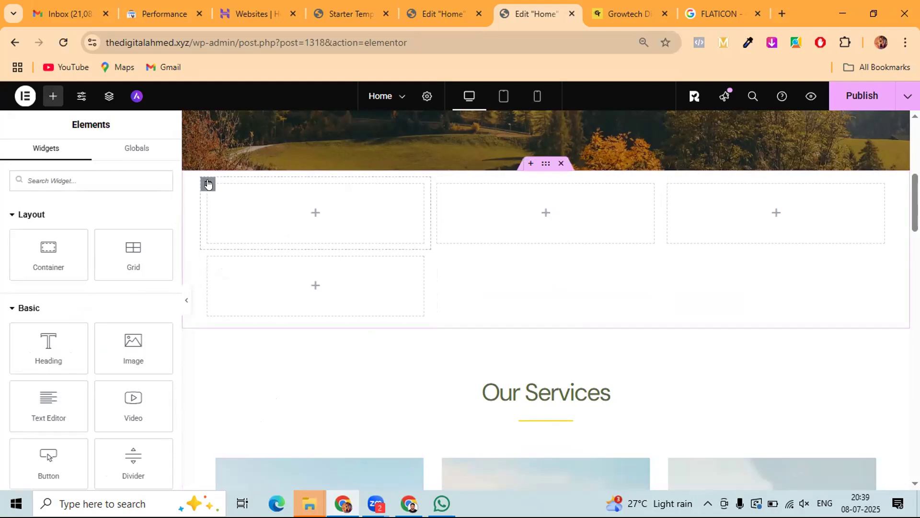
left_click(207, 184)
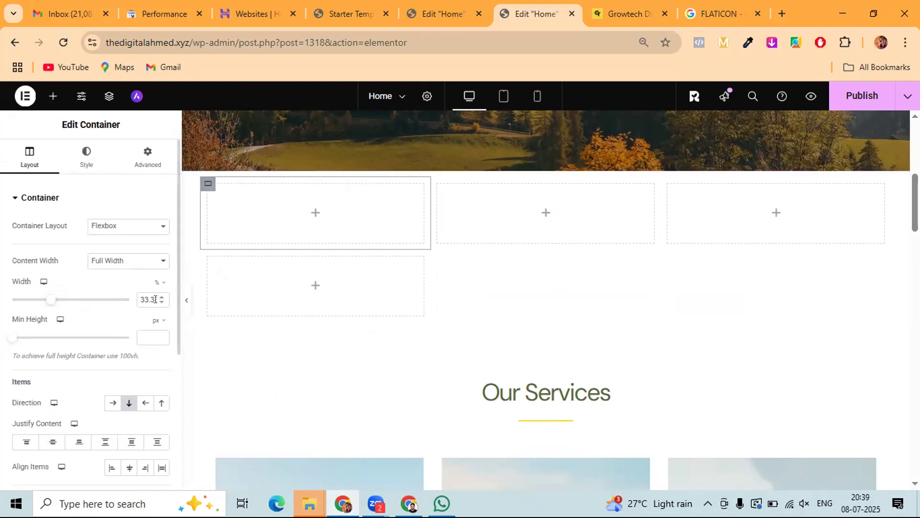
left_click_drag(55, 299, 176, 295)
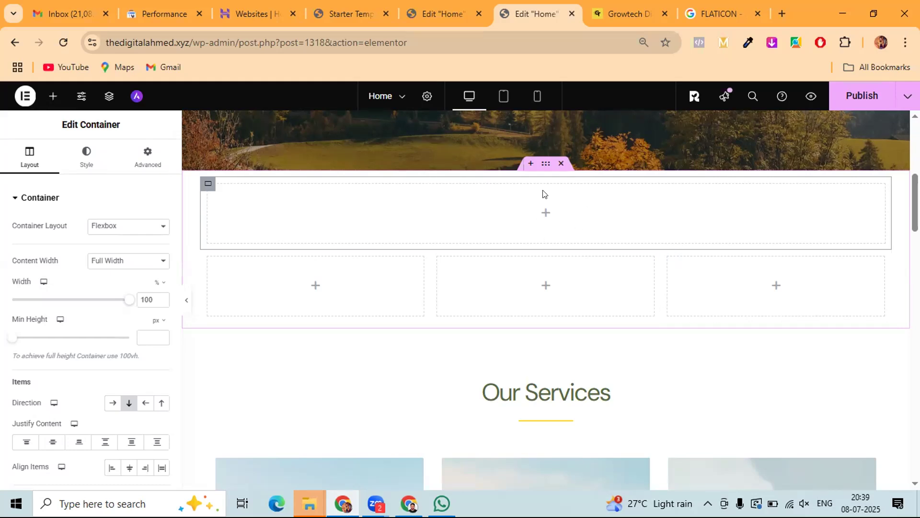
- Copy the Our Services heading from the existing section and paste it into the new full-width inner container
left_click(523, 393)
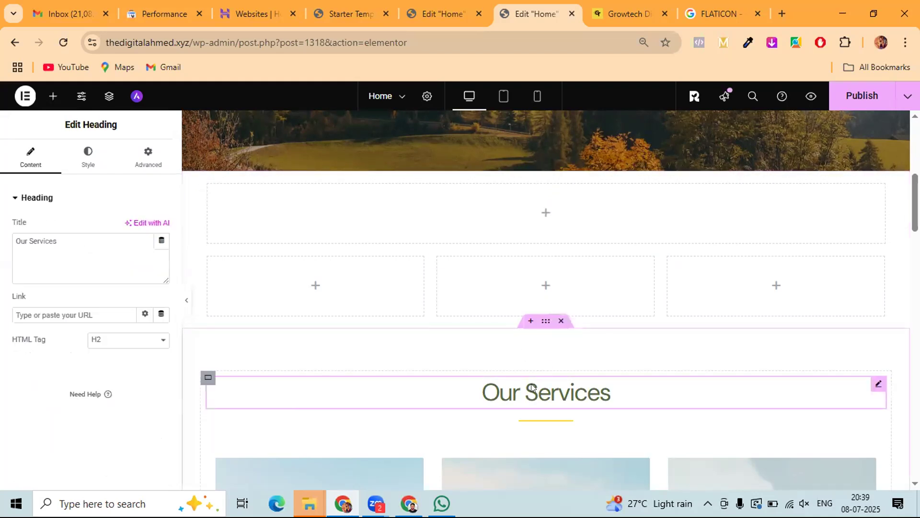
right_click(876, 384)
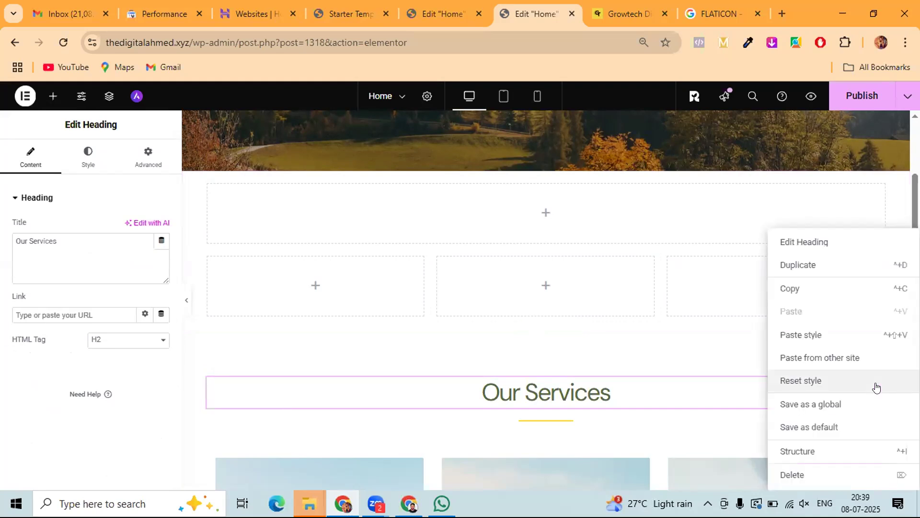
left_click(636, 394)
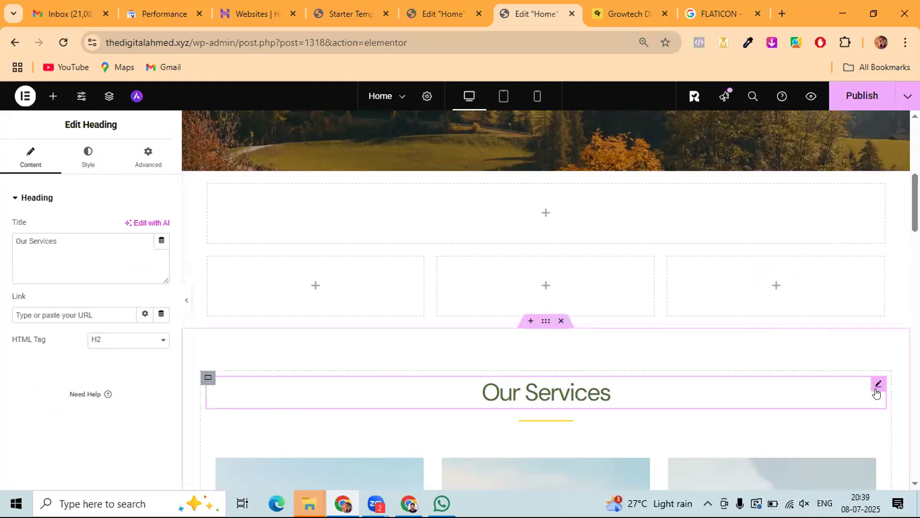
right_click(874, 384)
left_click(791, 292)
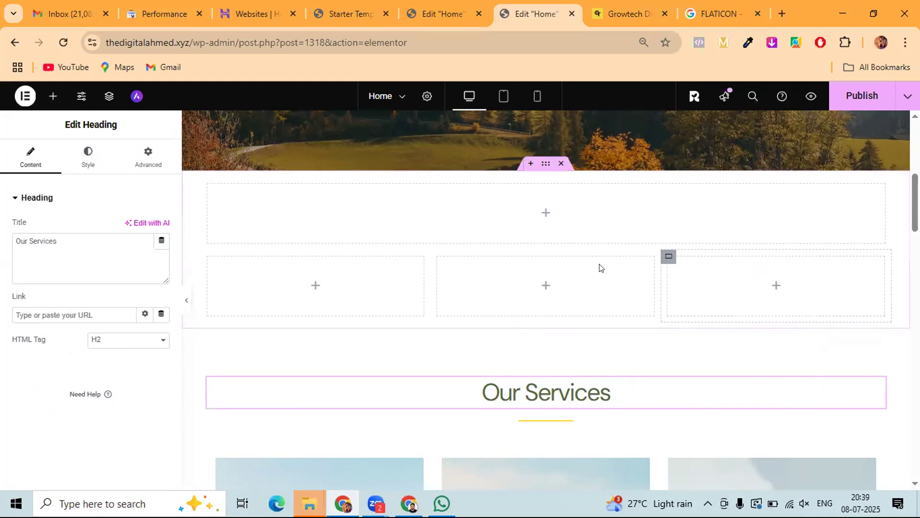
right_click(547, 214)
left_click(543, 288)
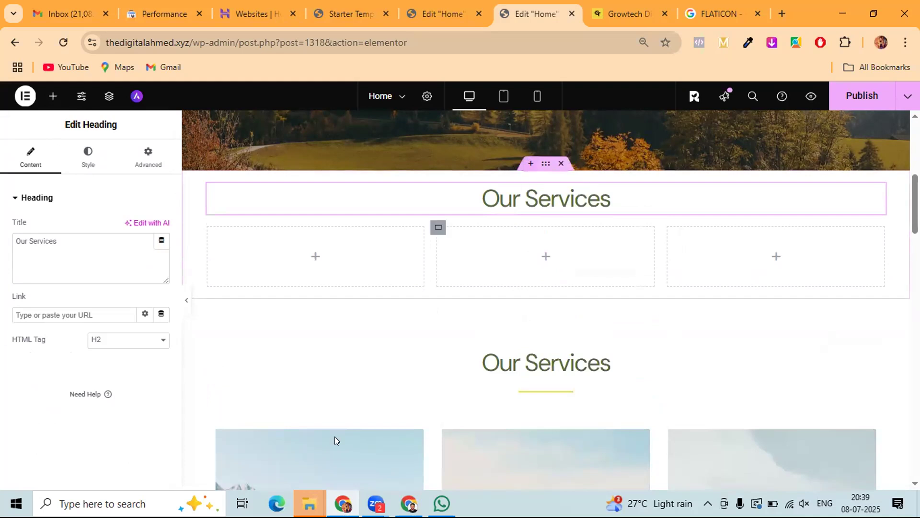
- Copy the lake pier image from the first service card and paste it into the first column below the new heading
scroll(327, 448, "down", 4)
scroll(368, 324, "up", 3)
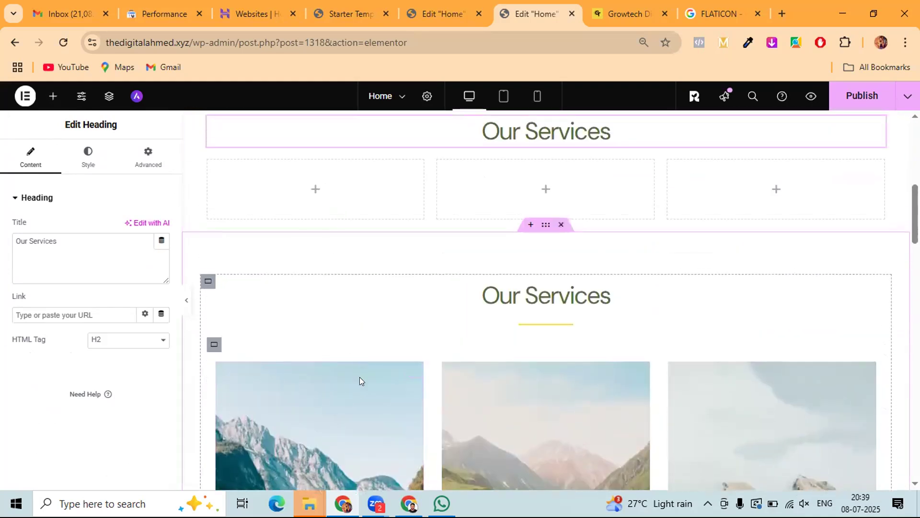
right_click(370, 381)
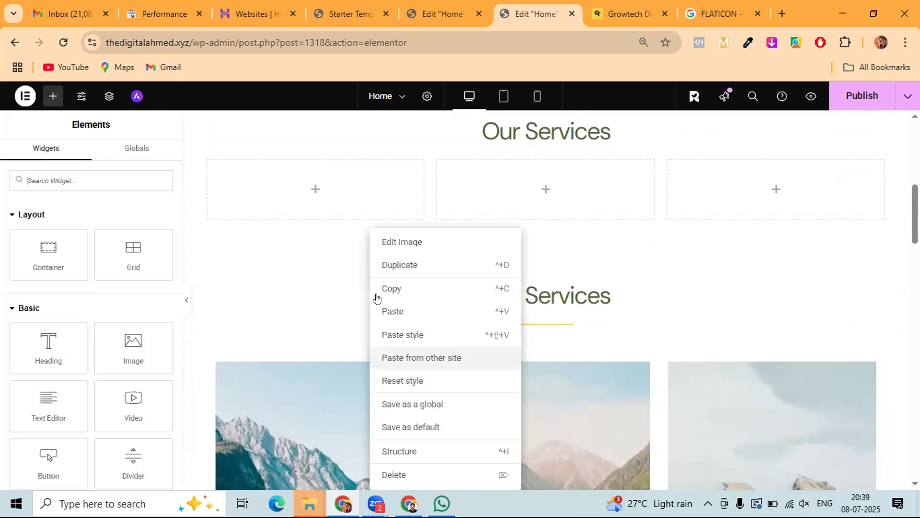
left_click(386, 290)
scroll(339, 323, "up", 4)
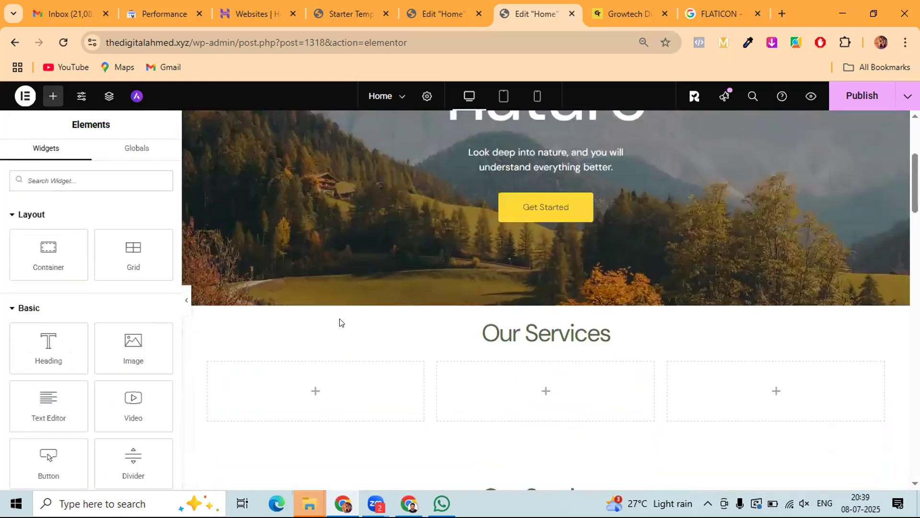
right_click(323, 390)
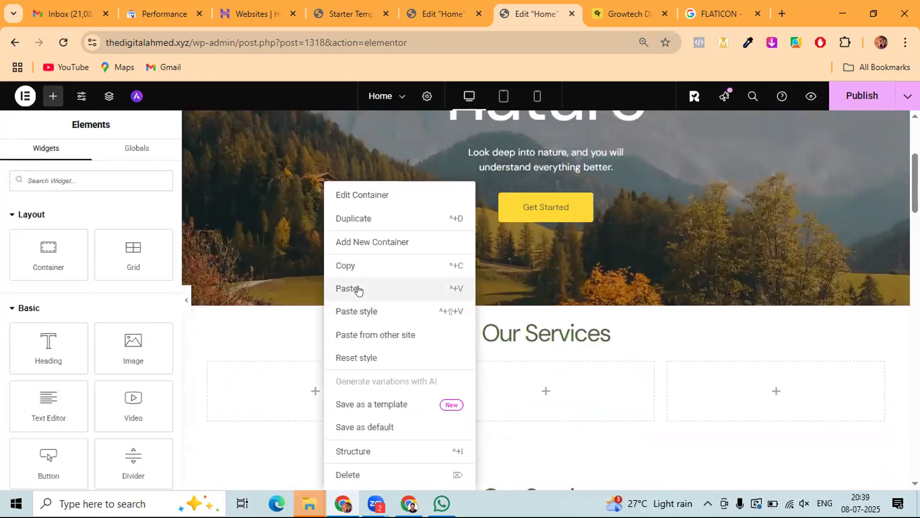
left_click(358, 289)
scroll(329, 383, "down", 3)
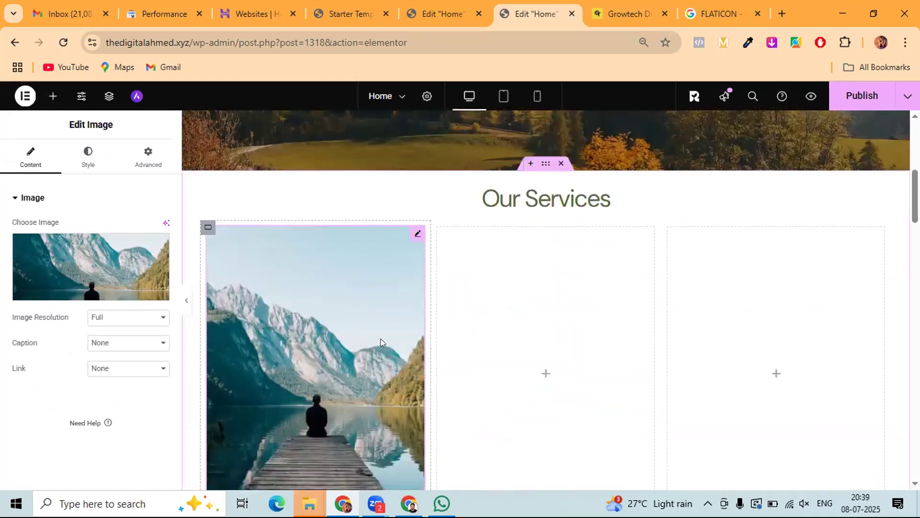
- Copy the green valley image from the second service card and paste it into the new section's middle column
scroll(381, 338, "down", 4)
scroll(529, 436, "down", 3)
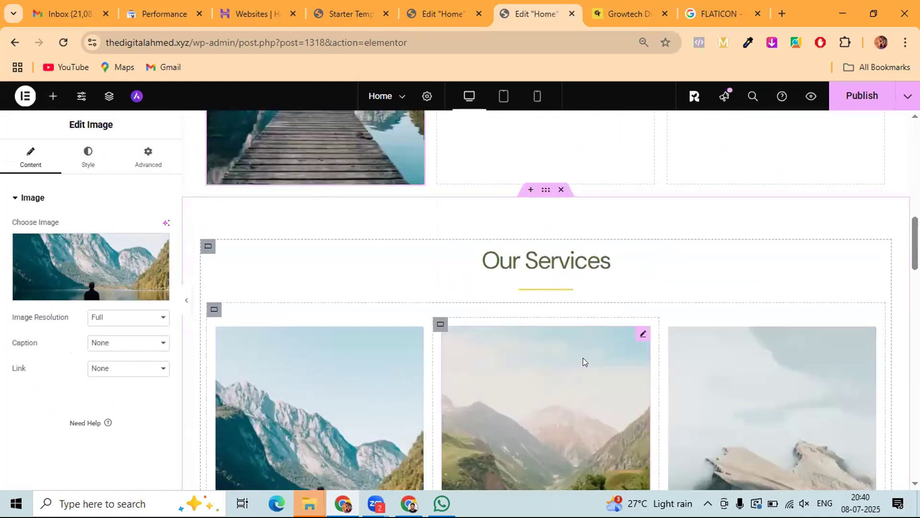
right_click(632, 340)
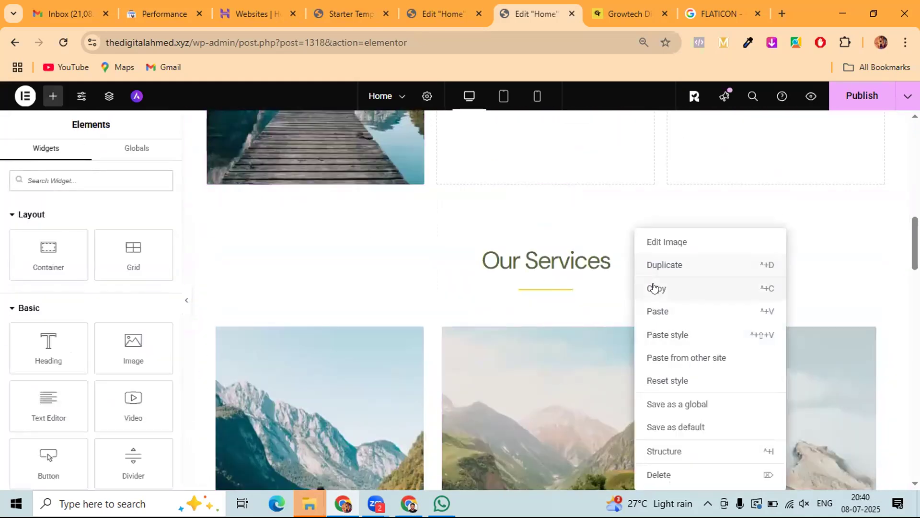
left_click(654, 287)
scroll(654, 287, "up", 3)
right_click(570, 250)
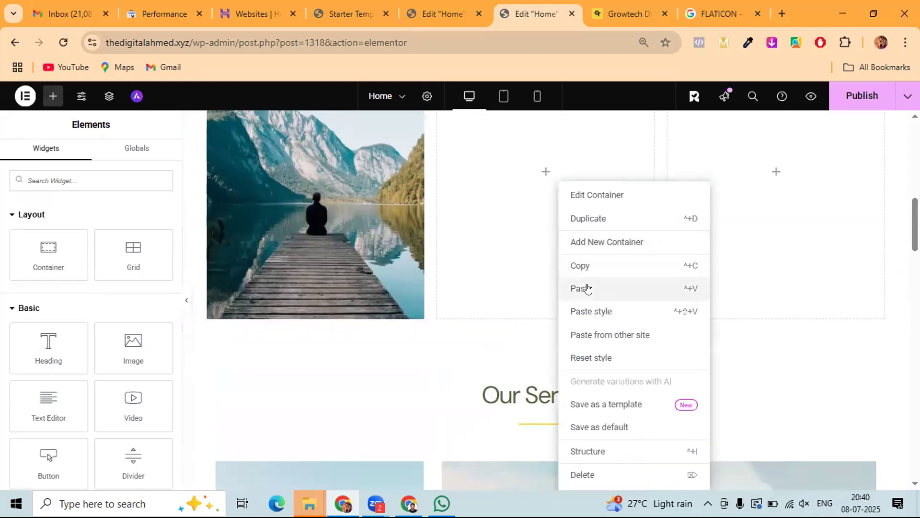
scroll(735, 401, "down", 4)
left_click(734, 401)
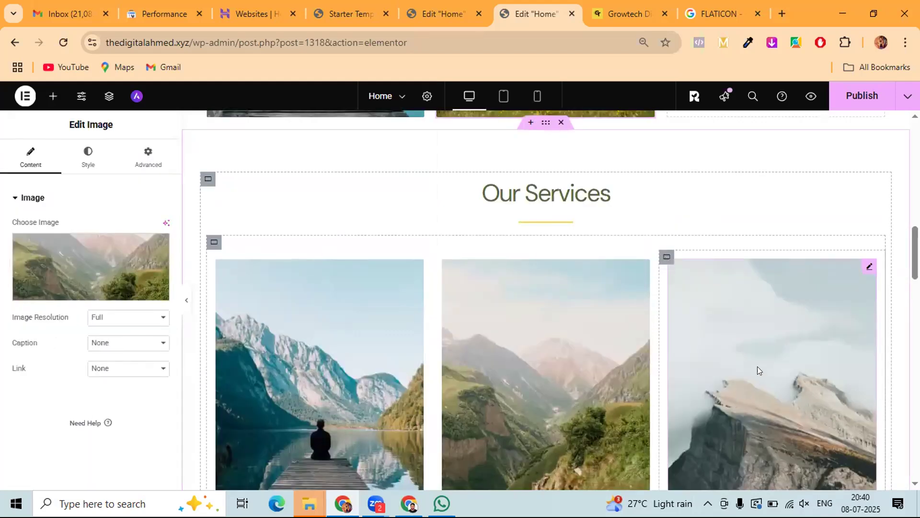
- Copy the rocky mountain image from the third service card and paste it into the new section's third column
right_click(747, 306)
left_click(754, 288)
scroll(753, 285, "up", 4)
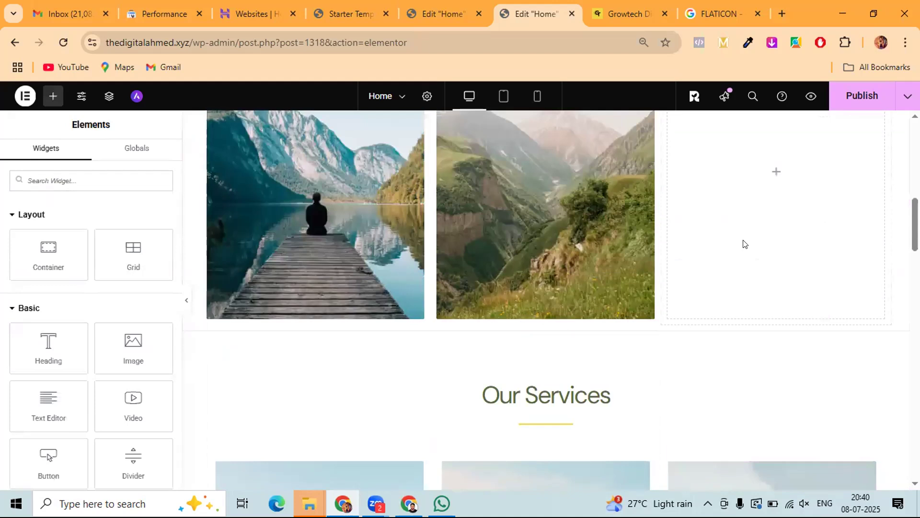
right_click(740, 248)
left_click(763, 290)
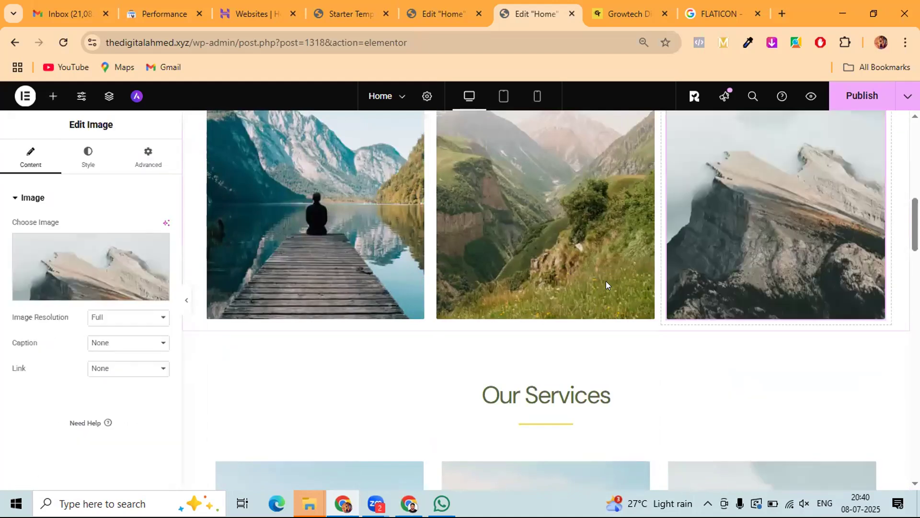
- Add a Heading widget below the lake pier image in the first column of the new section and title it Web Design
scroll(606, 281, "down", 5)
scroll(606, 280, "up", 6)
scroll(606, 281, "down", 8)
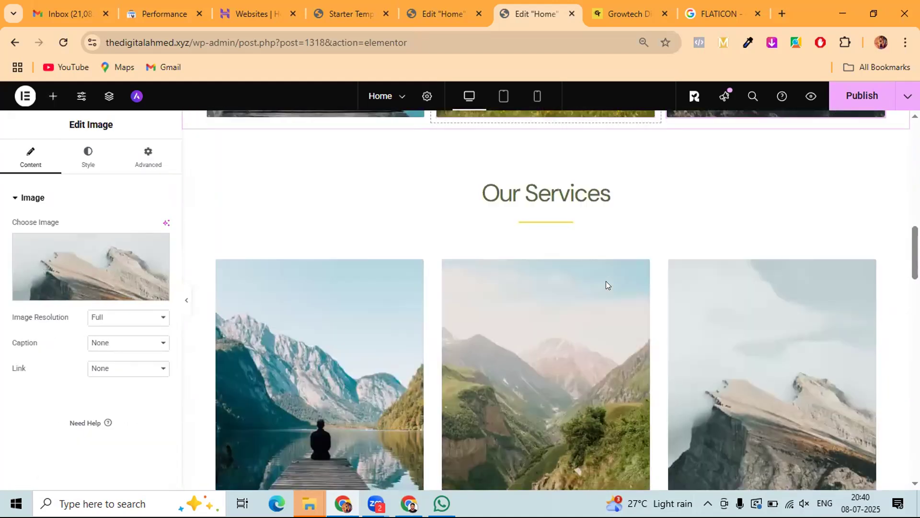
scroll(373, 288, "up", 10)
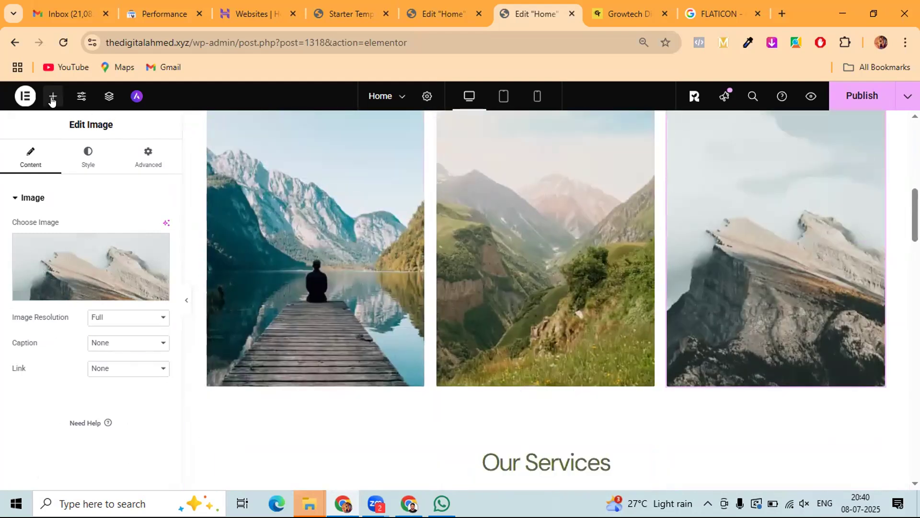
left_click(53, 97)
left_click_drag(87, 355, 249, 374)
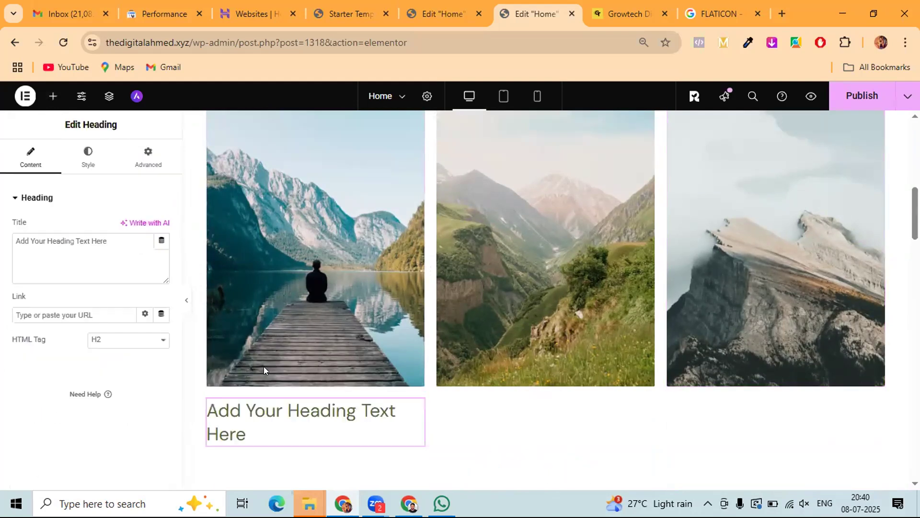
scroll(261, 436, "down", 10)
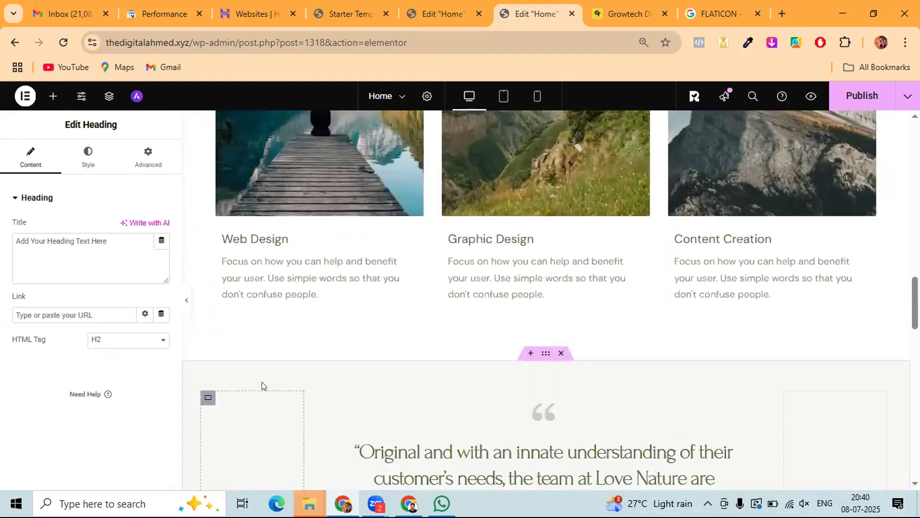
scroll(262, 382, "up", 8)
left_click_drag(113, 247, 5, 241)
type("Web")
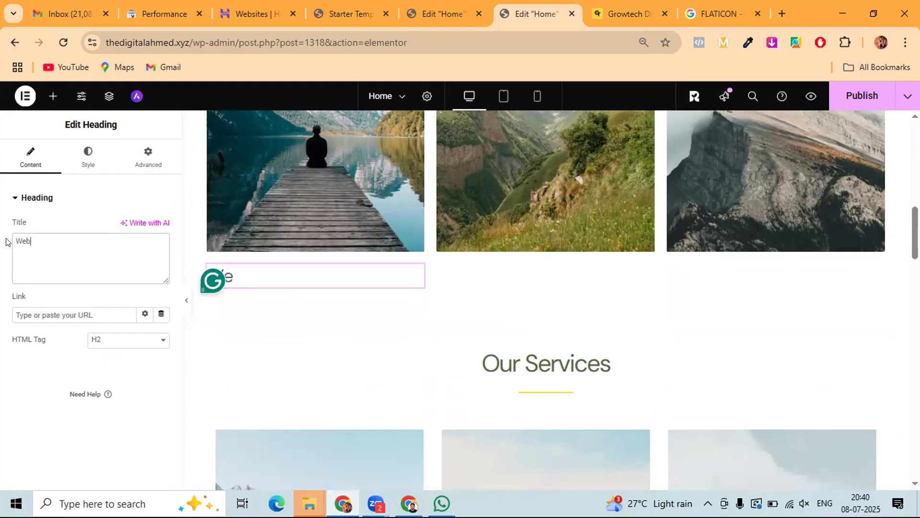
type(" Design")
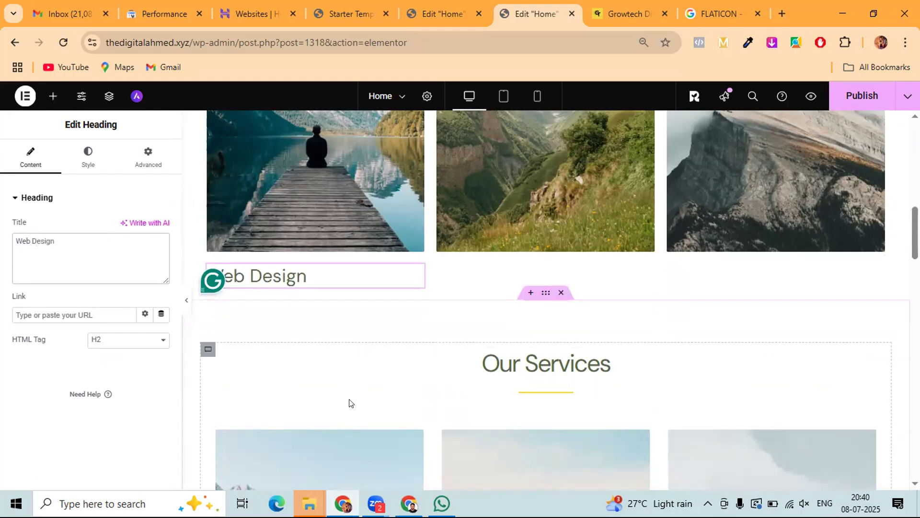
- Copy the description from the original Web Design card into a new Text Editor widget below the new Web Design heading, replacing the placeholder text
scroll(357, 391, "down", 6)
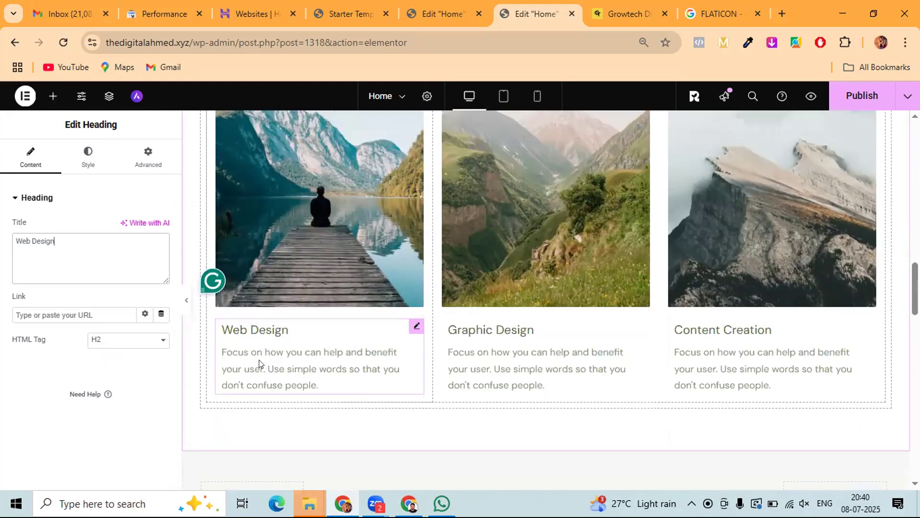
left_click(323, 385)
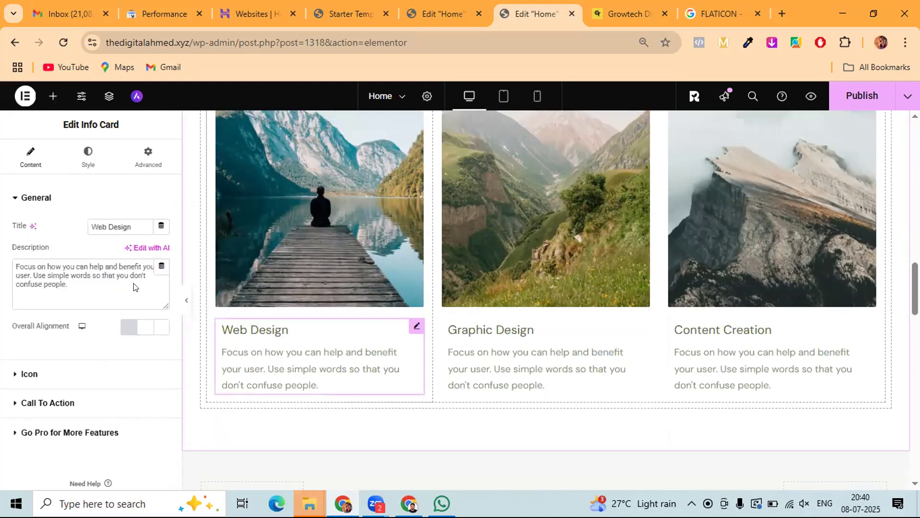
triple_click(96, 276)
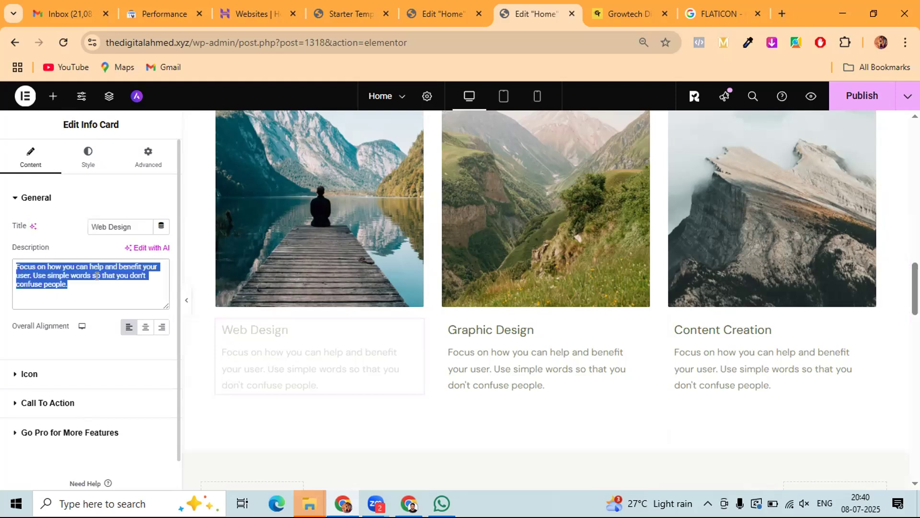
scroll(232, 274, "up", 5)
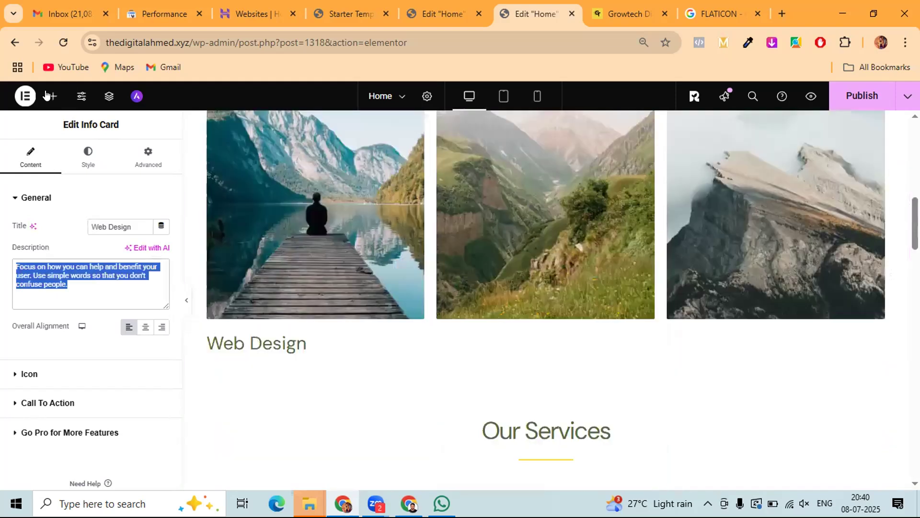
left_click(46, 95)
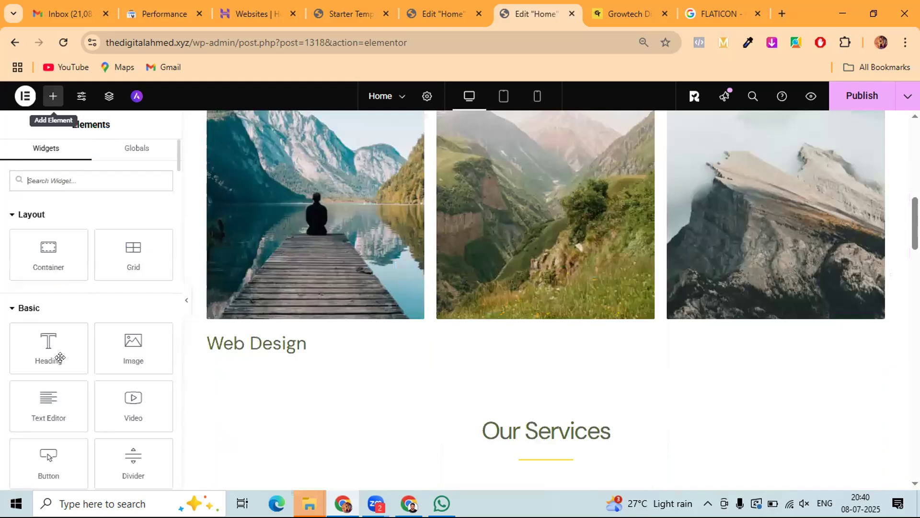
scroll(50, 373, "down", 2)
left_click_drag(43, 335, 262, 342)
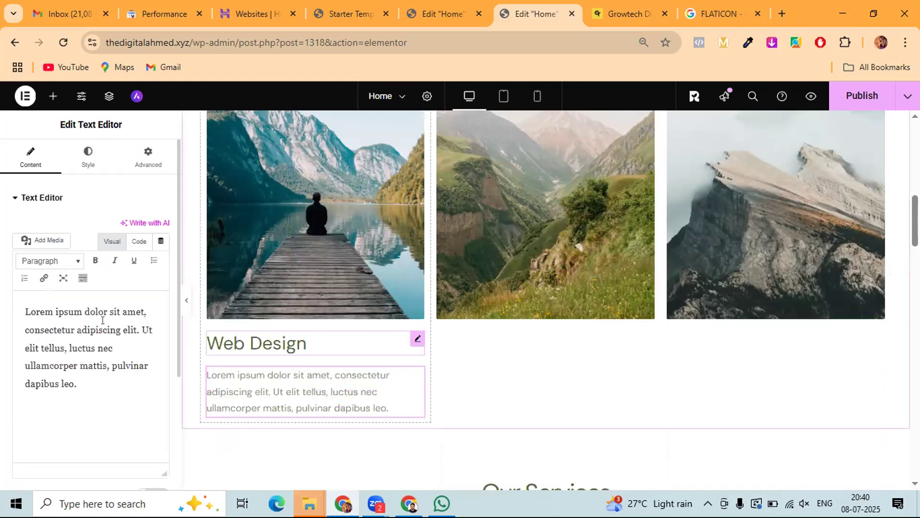
key("ctrl+a")
key("ctrl+v")
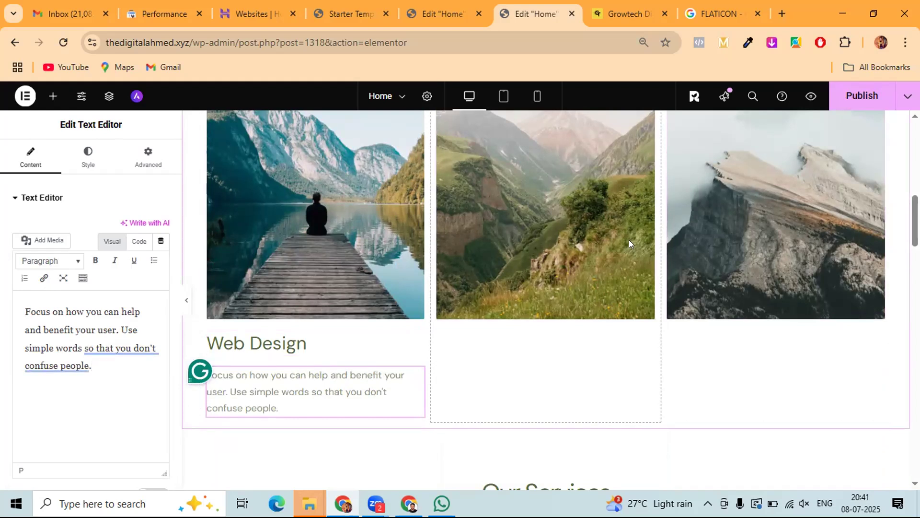
- Examine the testimonial section in the editor, and open the live website's home page to compare the same section there
scroll(625, 240, "down", 5)
scroll(617, 307, "down", 4)
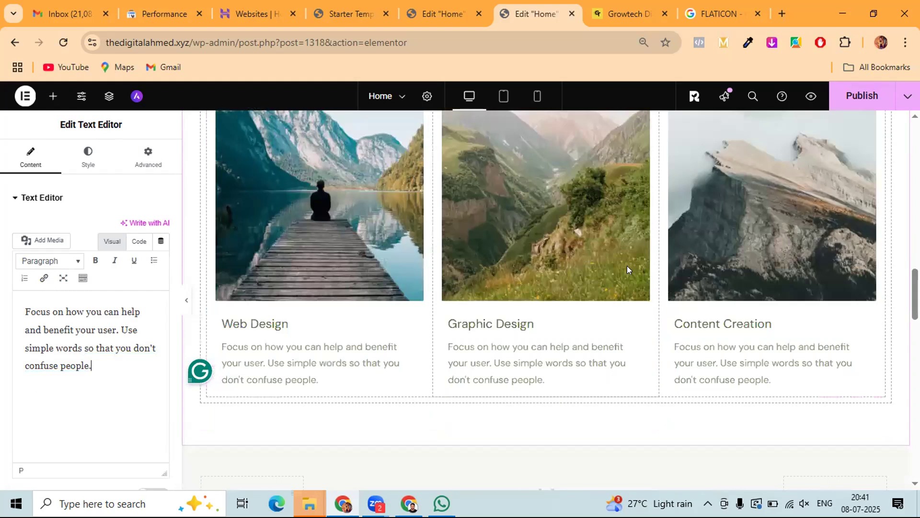
scroll(628, 264, "down", 3)
scroll(604, 304, "down", 2)
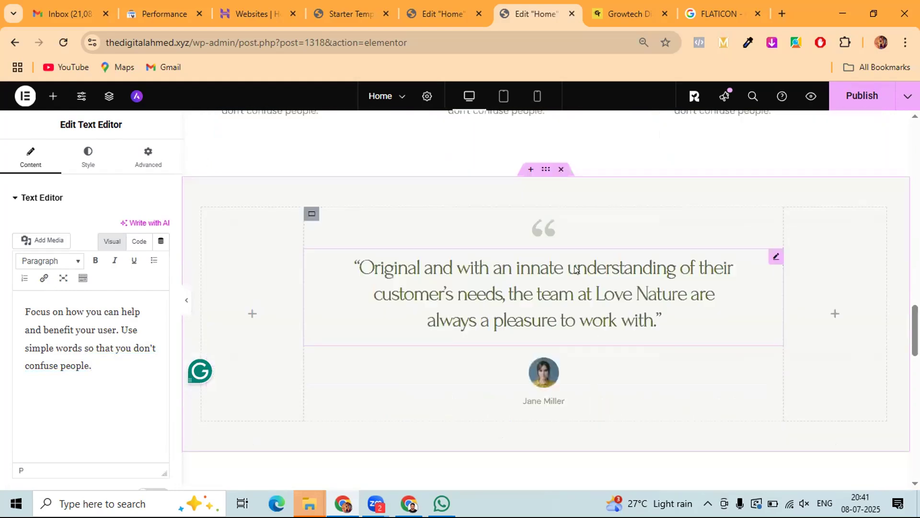
scroll(489, 323, "down", 1)
scroll(585, 201, "up", 1)
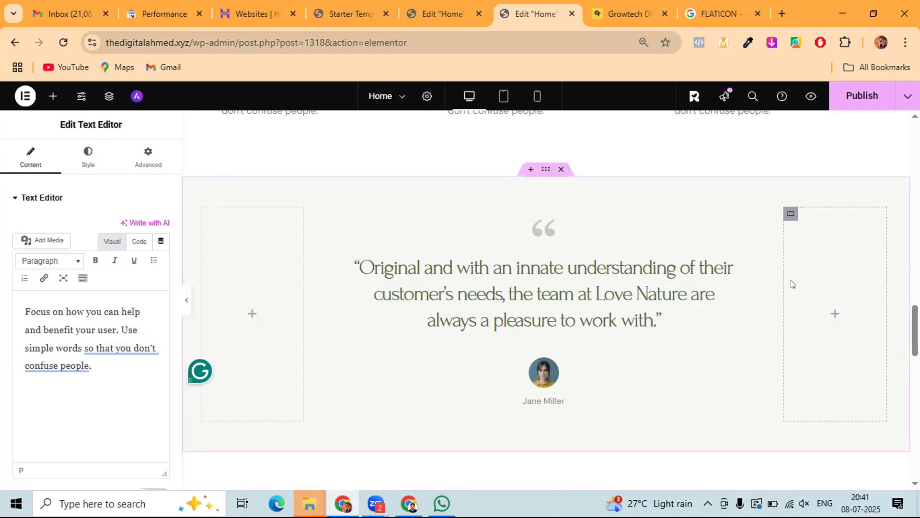
left_click(336, 12)
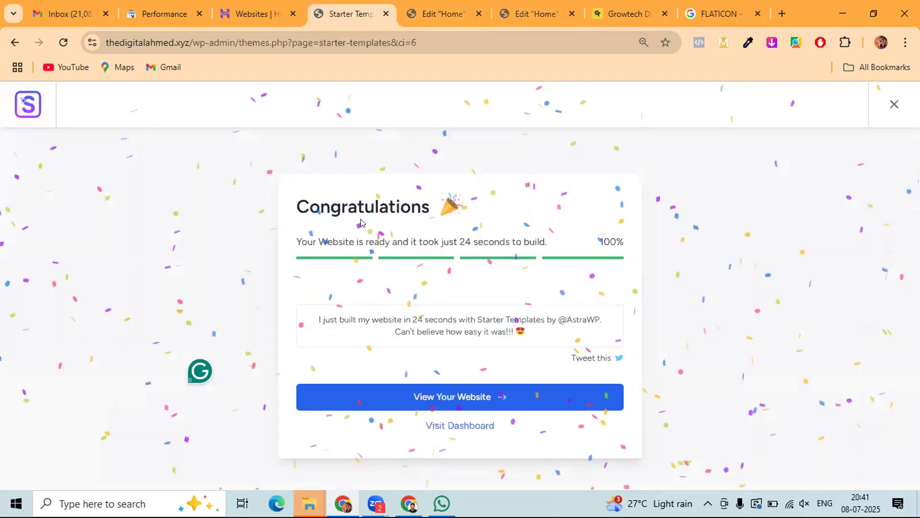
left_click(424, 395)
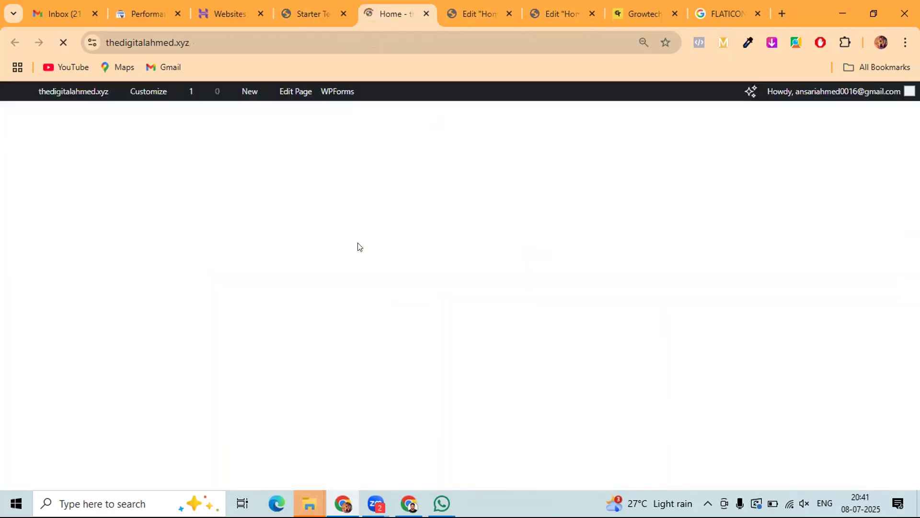
scroll(356, 243, "down", 4)
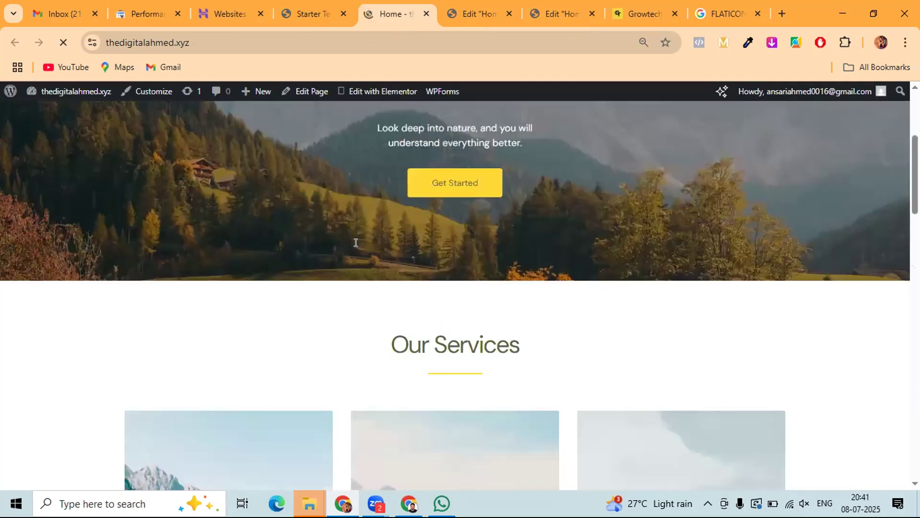
scroll(357, 243, "down", 10)
scroll(355, 243, "down", 1)
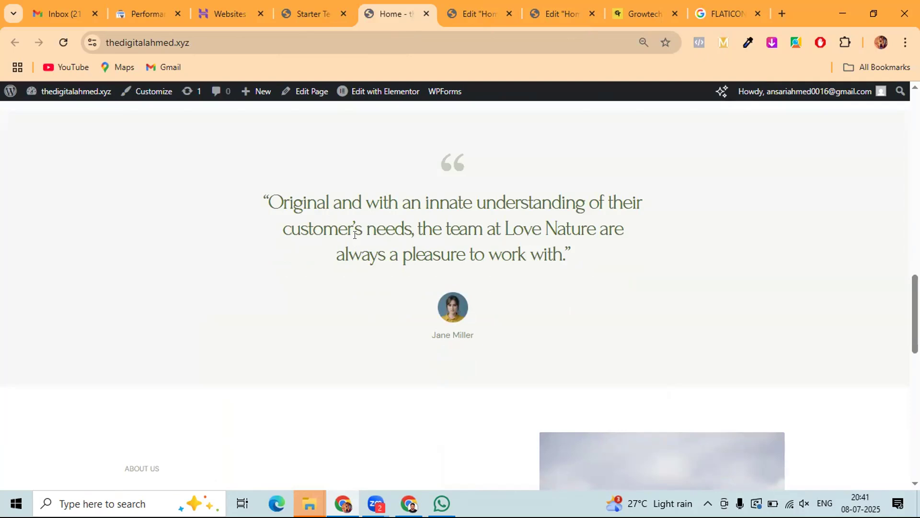
- Close the other Home page's editor tab and insert a single-column Flexbox container directly above the testimonial section
left_click(478, 7)
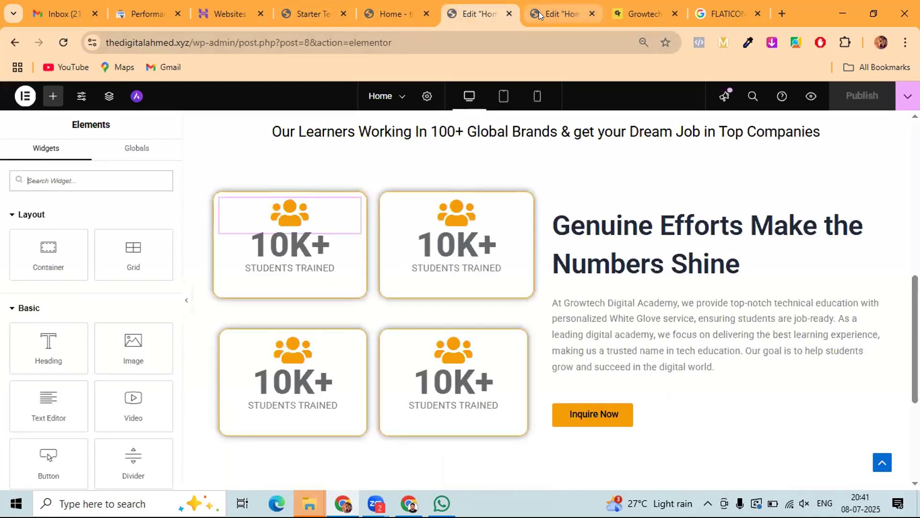
left_click(509, 15)
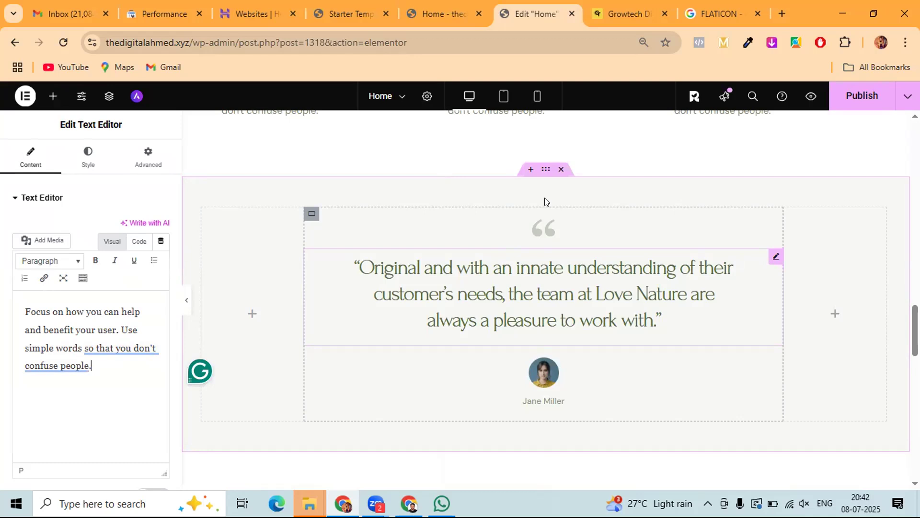
left_click(532, 170)
left_click(502, 229)
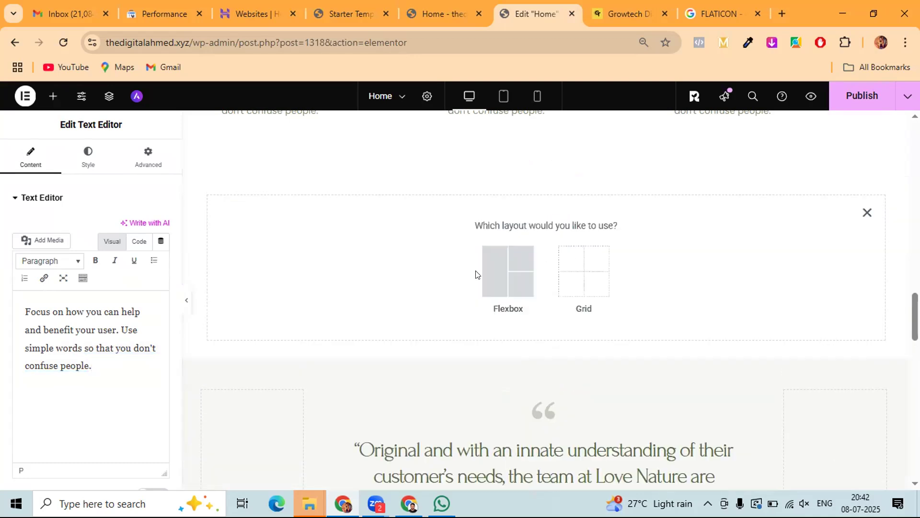
left_click(499, 277)
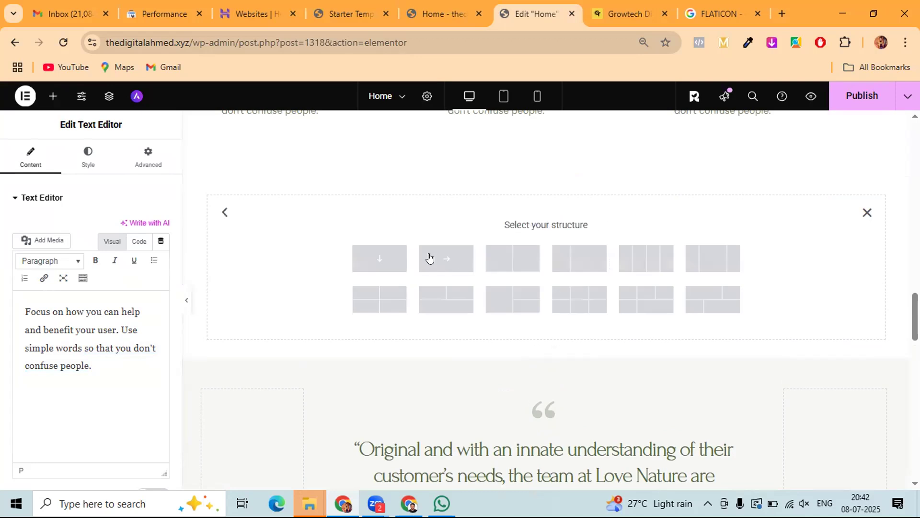
left_click(371, 266)
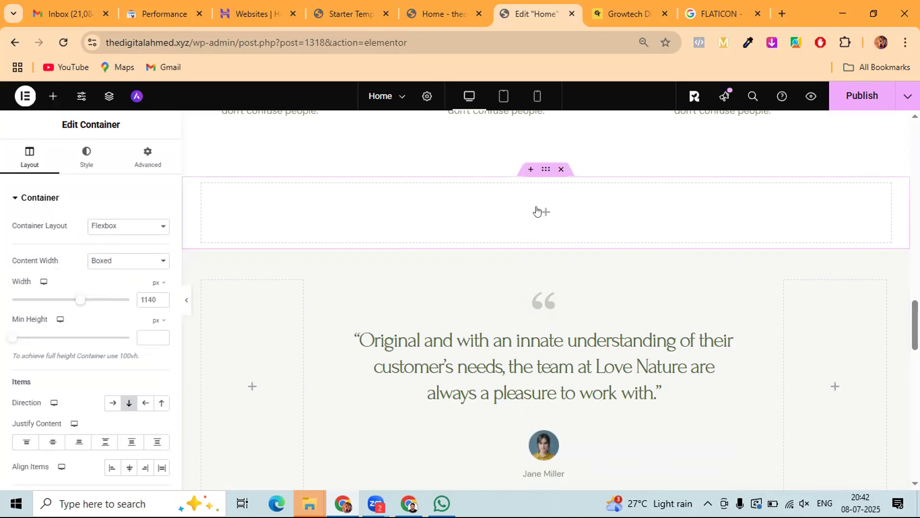
- Change the new container's content width to Full Width and reduce its width to 66%
left_click(126, 262)
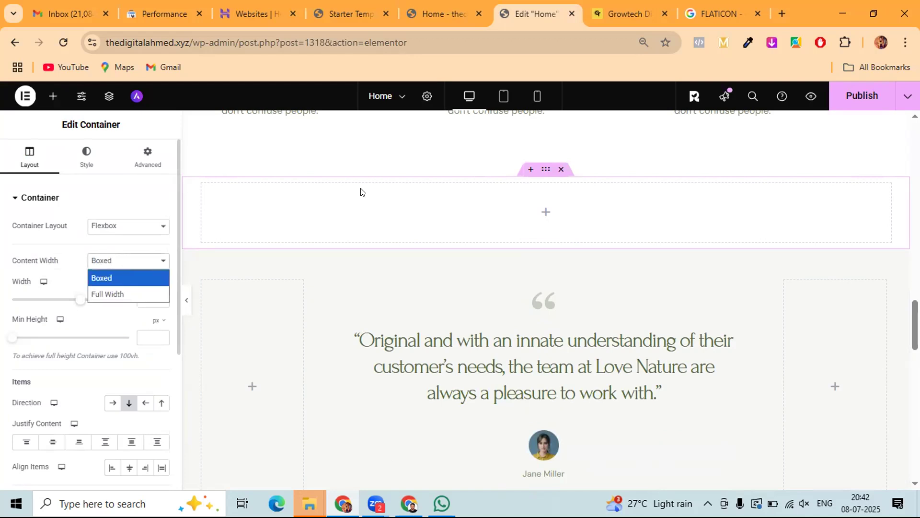
left_click(109, 293)
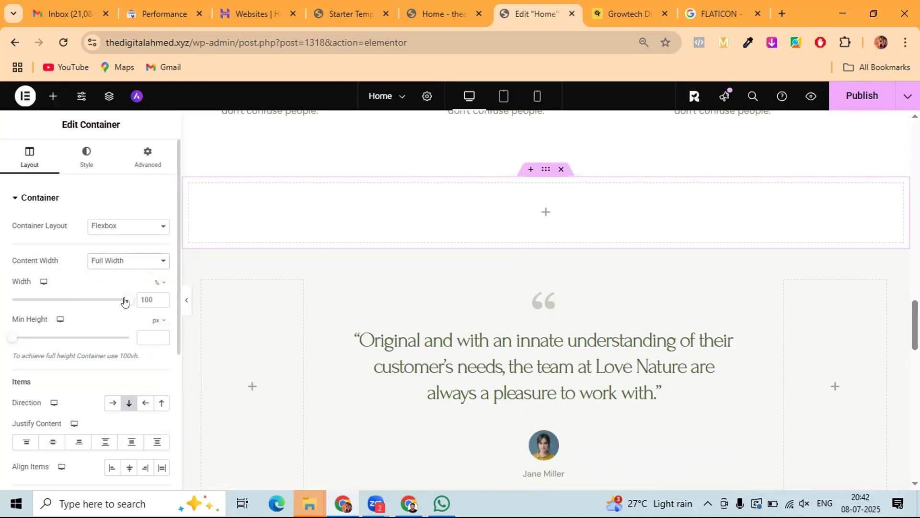
left_click_drag(125, 301, 84, 297)
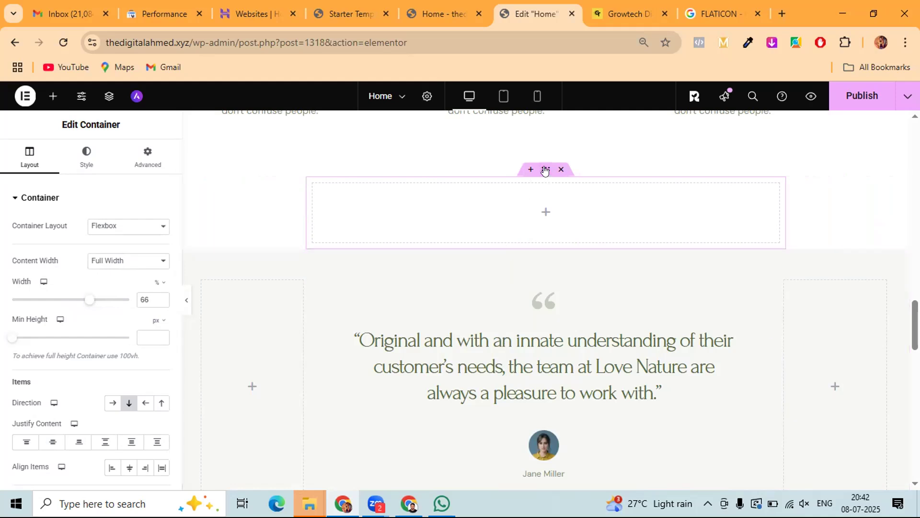
- Give the new container a classic background in the global colour Theme Color 1
left_click(84, 158)
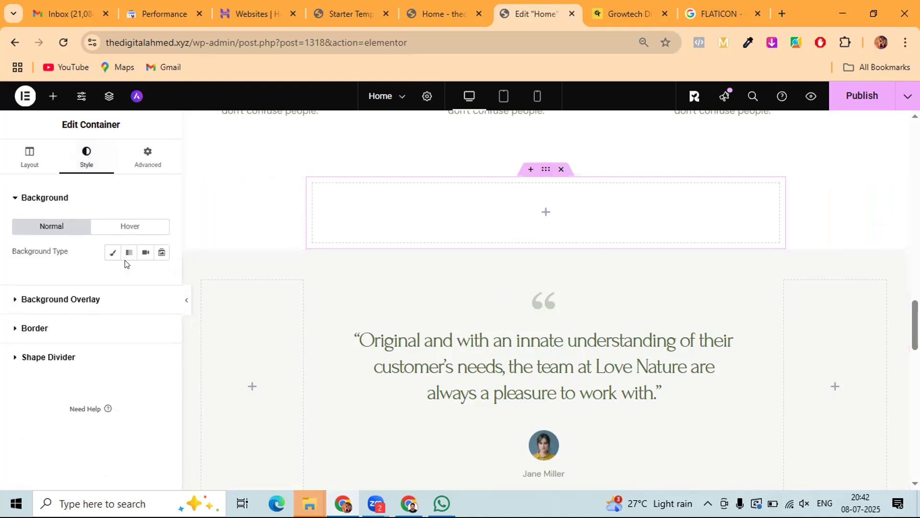
left_click(109, 252)
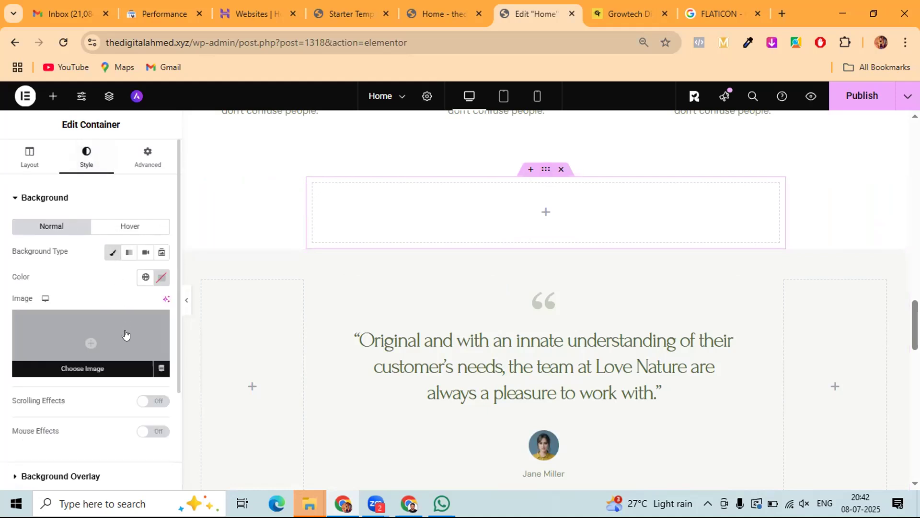
left_click(161, 277)
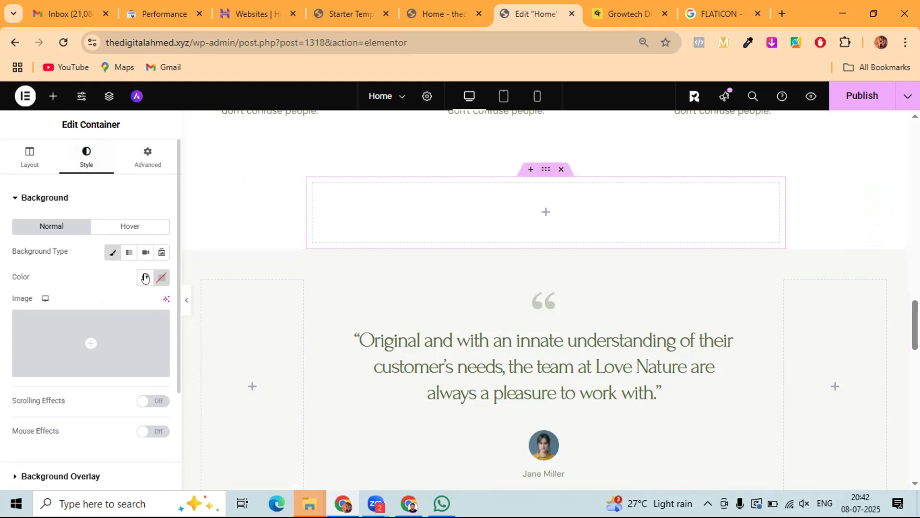
left_click(144, 277)
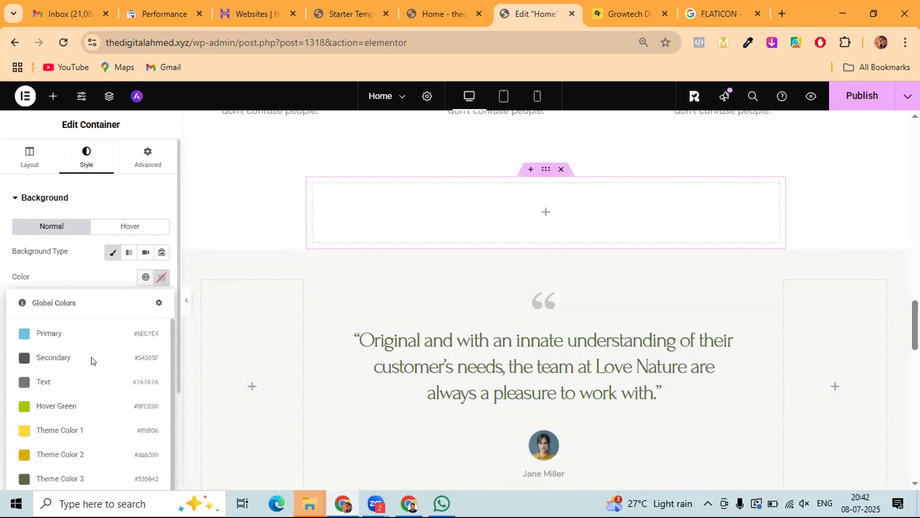
left_click(45, 435)
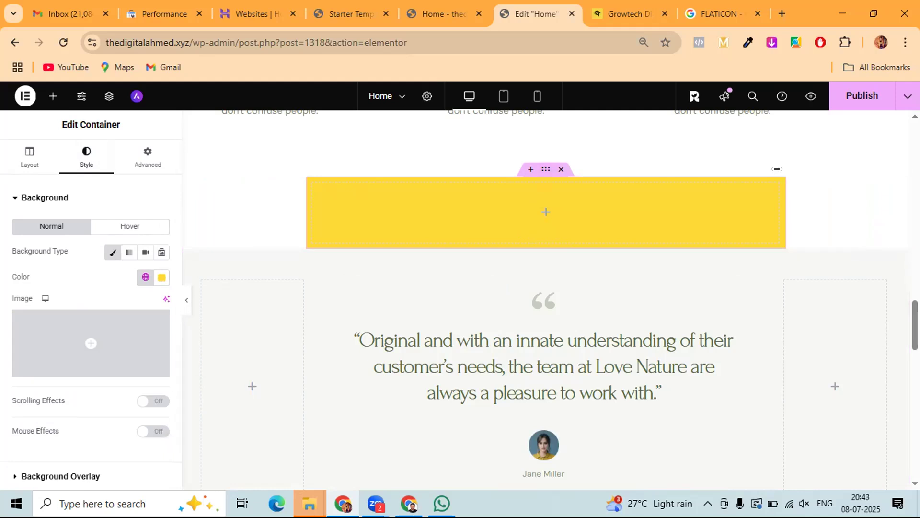
- Delete the yellow container above the testimonial section
left_click(559, 171)
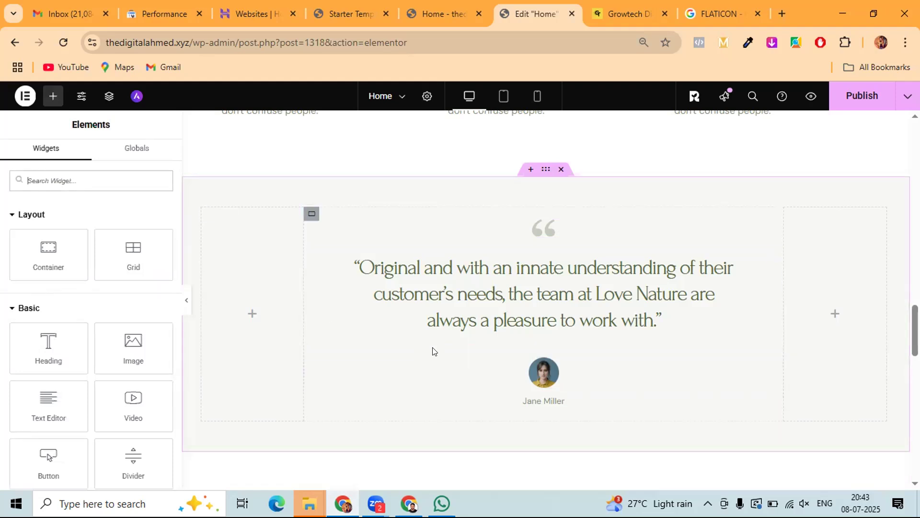
- Examine the container layout settings of the About Us section's two columns, and review the rest of the page from the Questions banner to the hero
scroll(458, 343, "down", 5)
scroll(470, 310, "down", 1)
scroll(378, 232, "up", 3)
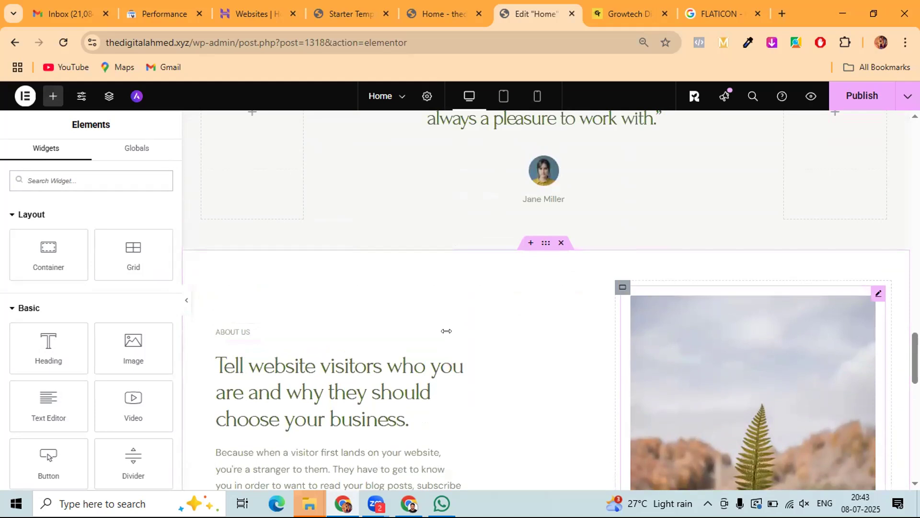
scroll(407, 336, "down", 1)
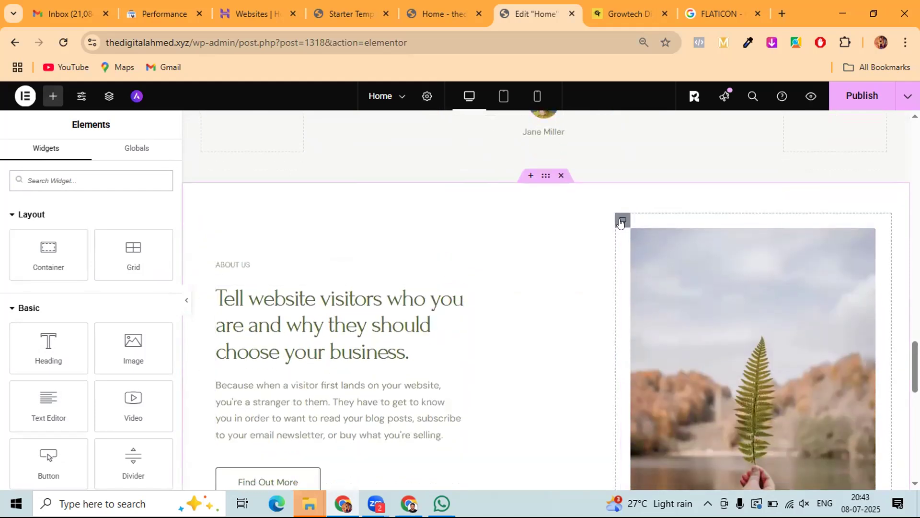
left_click(622, 221)
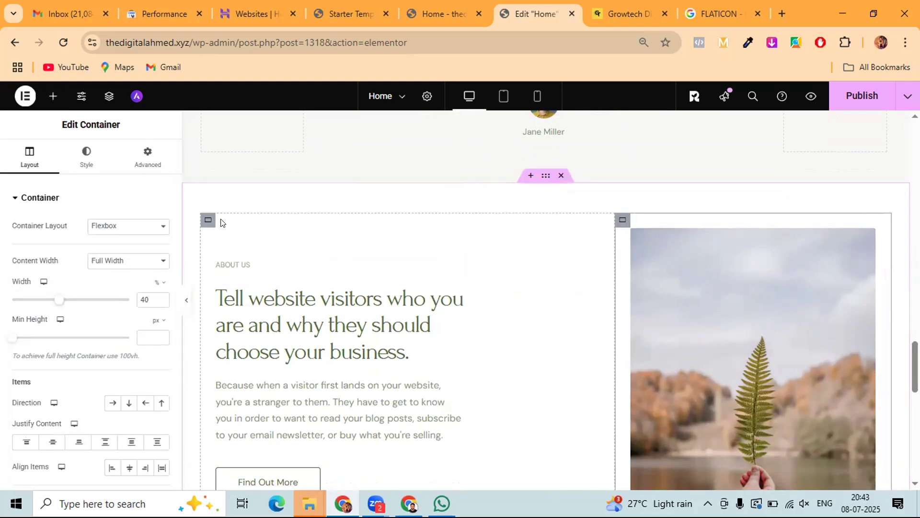
left_click(206, 220)
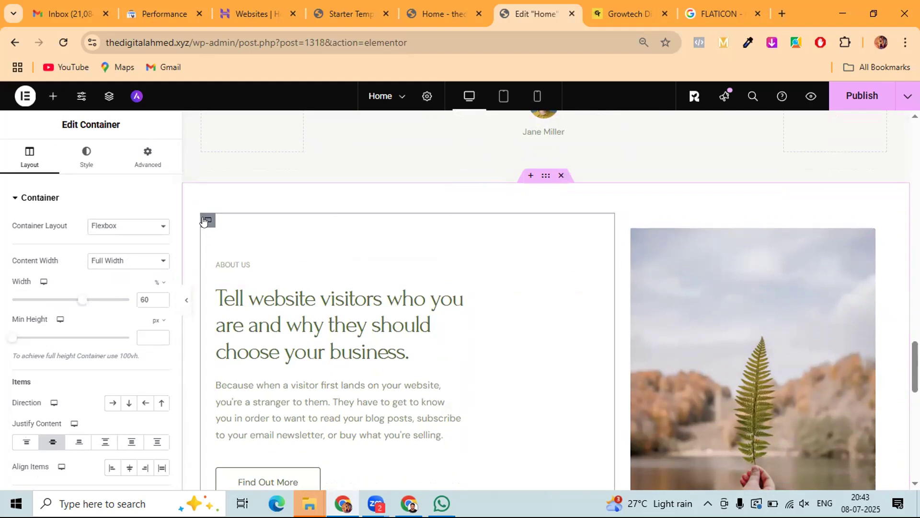
scroll(238, 251, "down", 10)
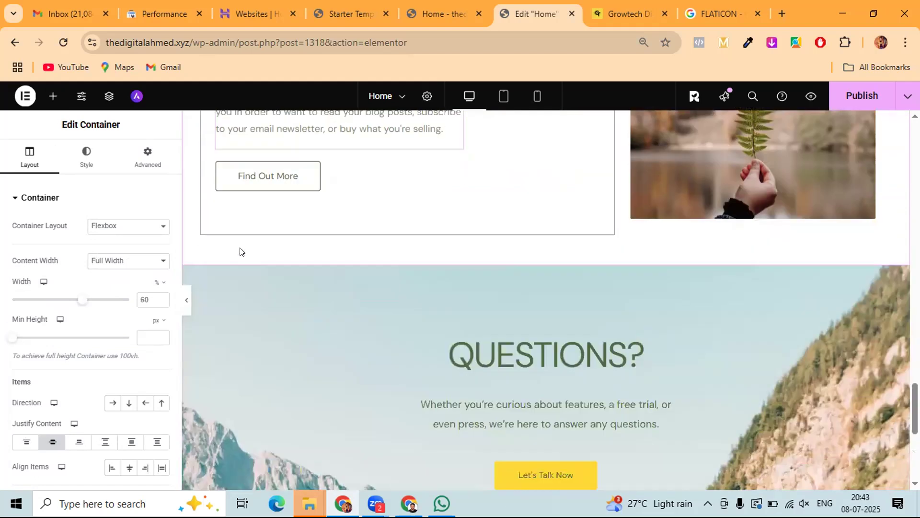
scroll(455, 212, "up", 3)
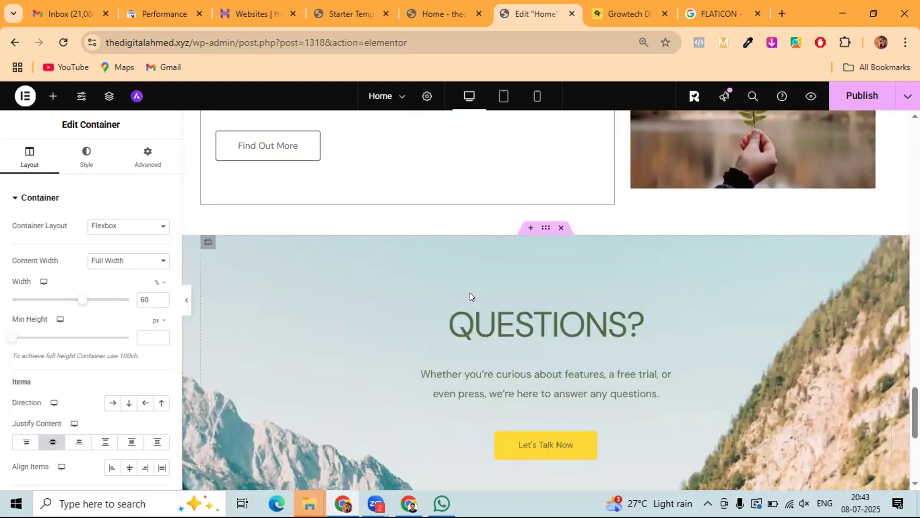
scroll(470, 292, "up", 15)
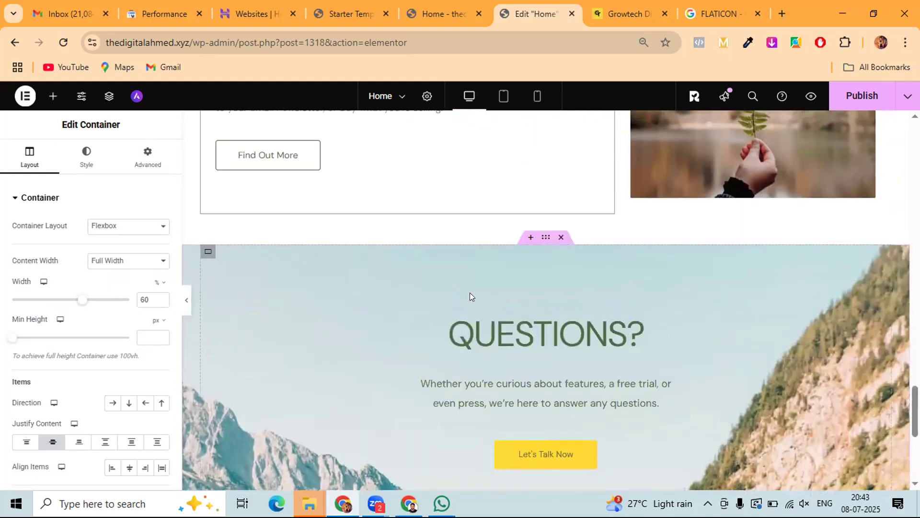
scroll(470, 292, "down", 8)
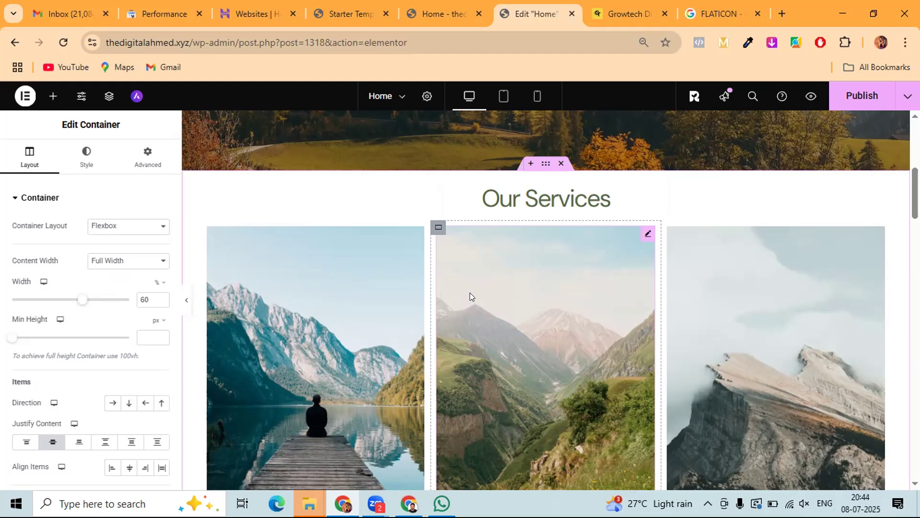
scroll(469, 293, "up", 6)
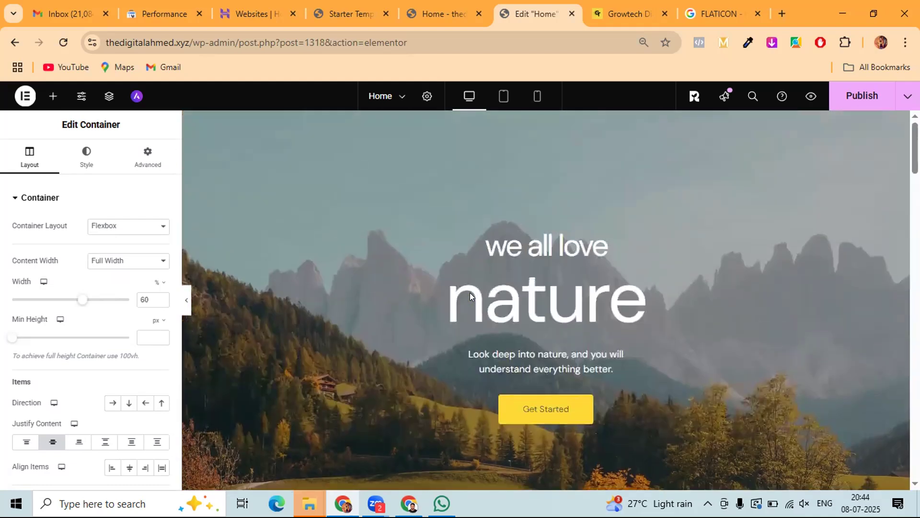
scroll(470, 292, "down", 8)
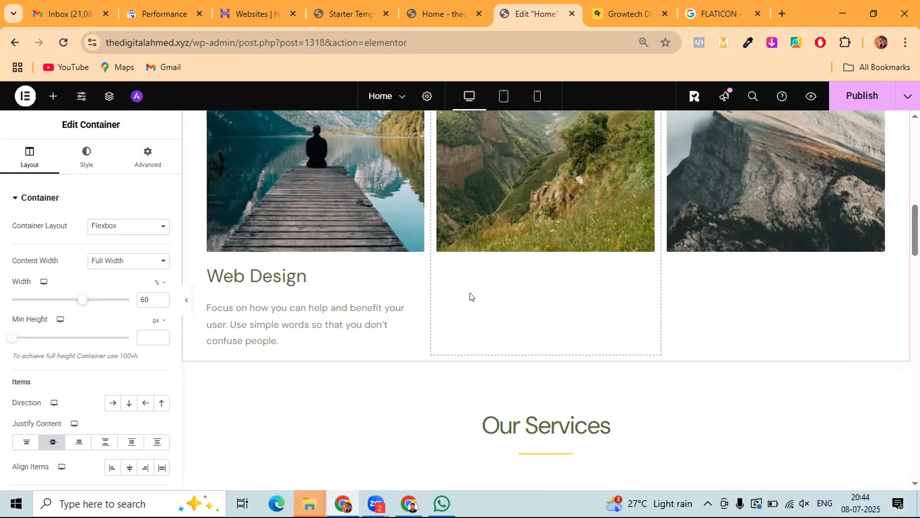
- Leave the editor for the live site's browser tab and open the list of all pages in the WordPress dashboard
left_click(346, 22)
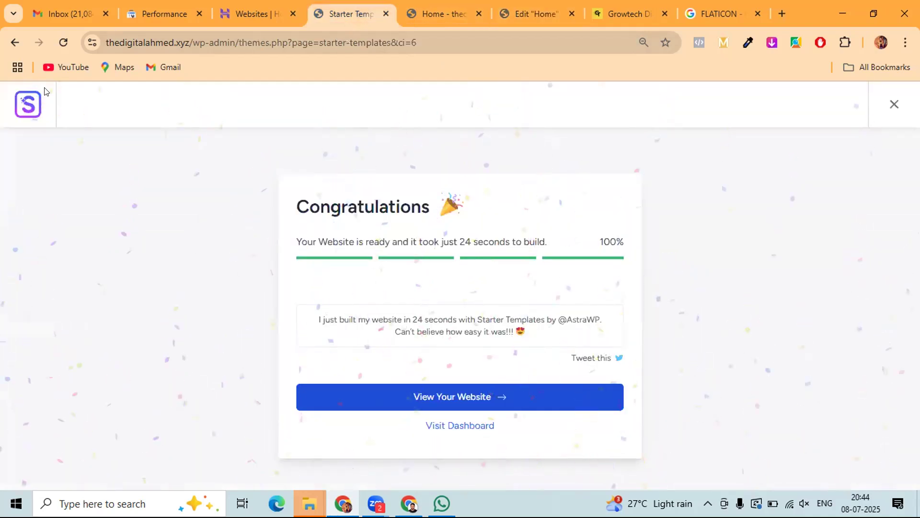
left_click(11, 44)
left_click(511, 11)
left_click(444, 8)
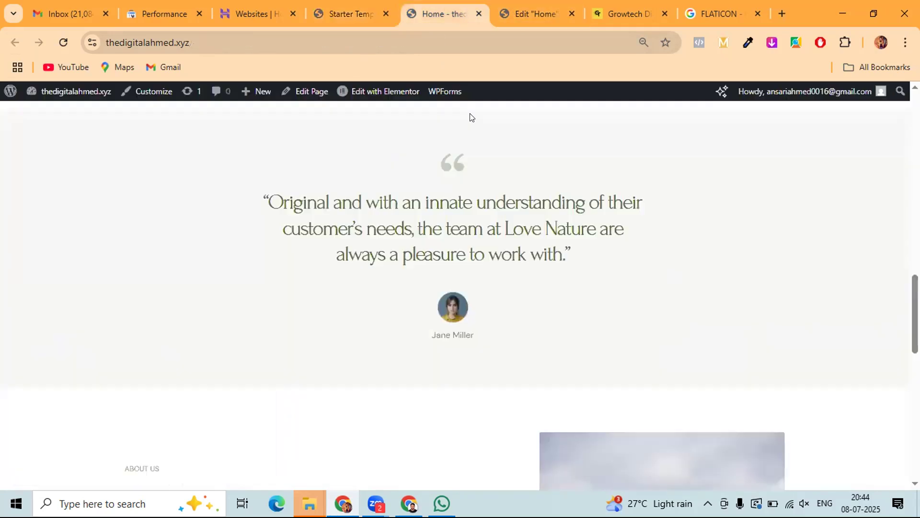
left_click(4, 93)
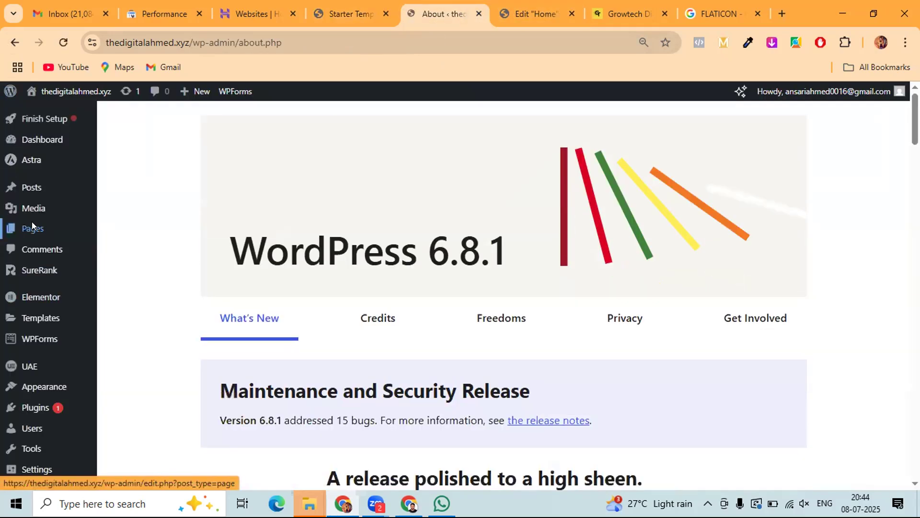
left_click(32, 222)
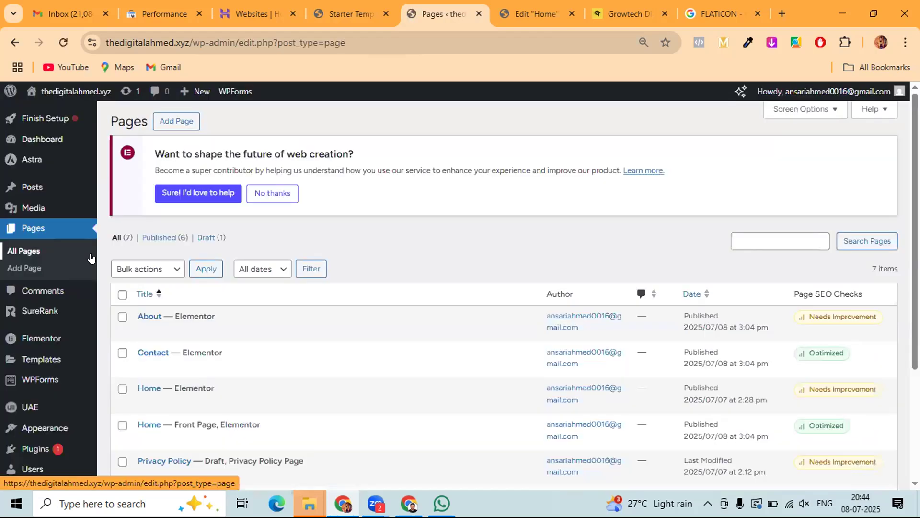
- View the Home page that is not the front page and look through its content
scroll(82, 250, "down", 3)
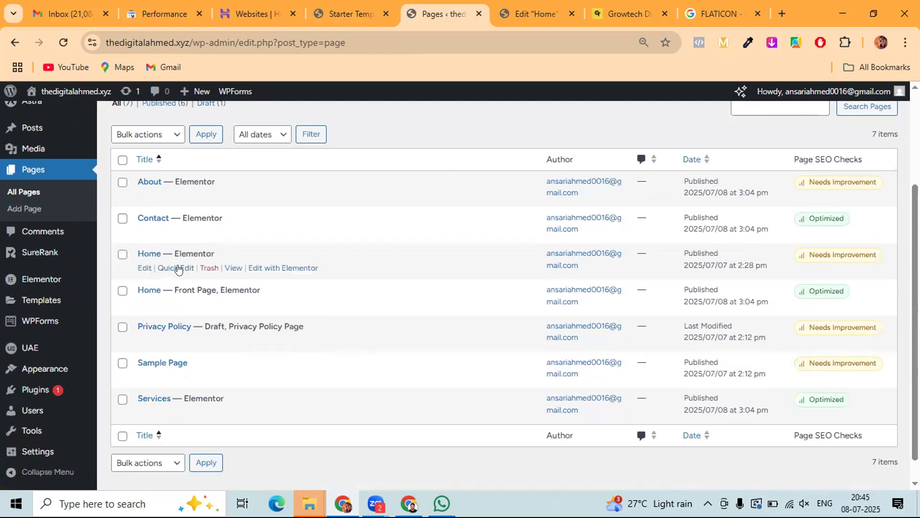
left_click(233, 268)
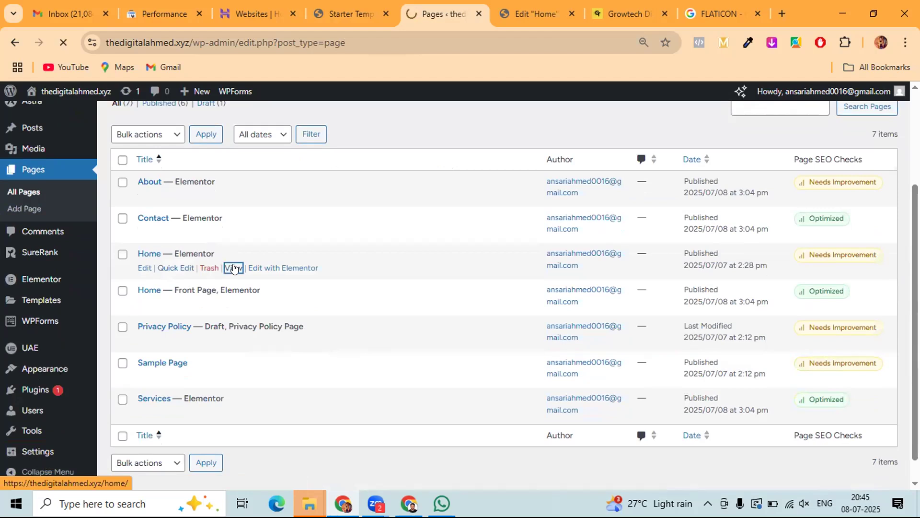
scroll(376, 207, "down", 7)
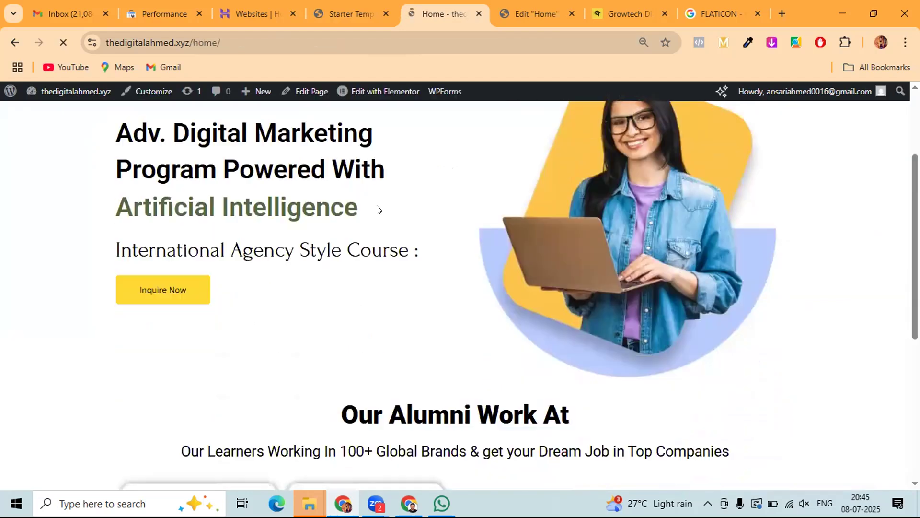
scroll(377, 209, "up", 4)
scroll(377, 209, "up", 2)
scroll(377, 209, "down", 8)
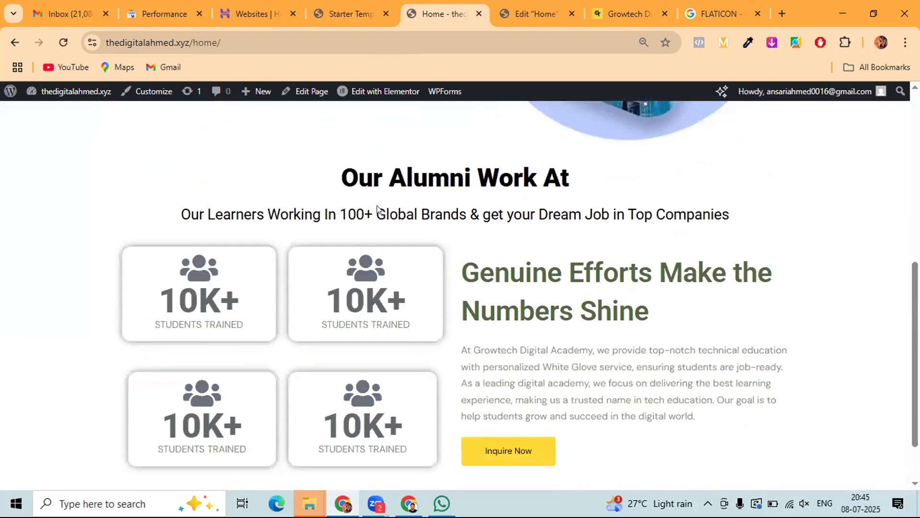
scroll(377, 205, "up", 9)
- Return to the pages list and move the Home page that is not the front page to the trash
key("alt+Left")
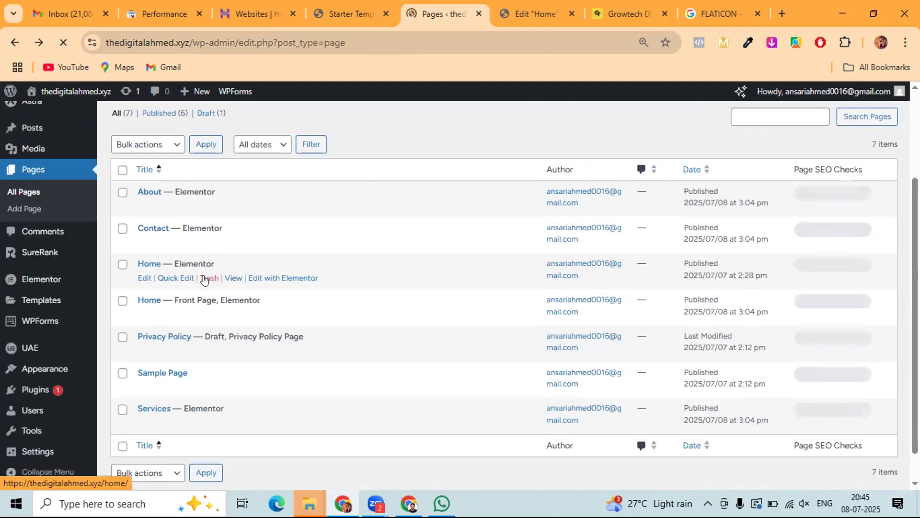
left_click(209, 269)
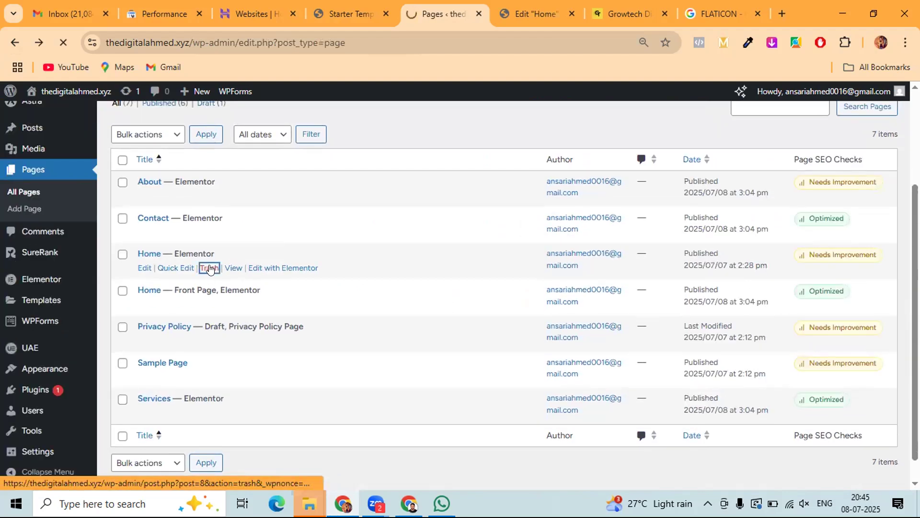
scroll(209, 268, "down", 2)
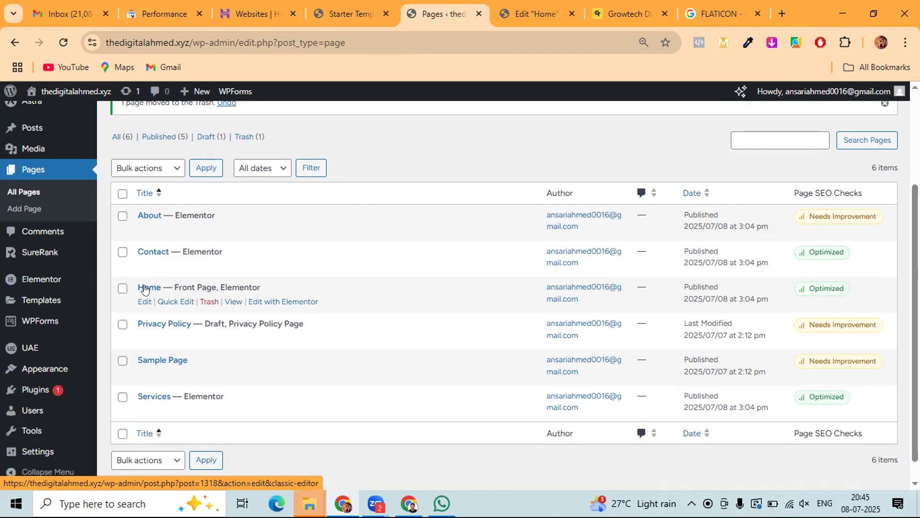
- Start a new page titled "home" and review its Page Attributes and Astra Settings
scroll(145, 288, "up", 3)
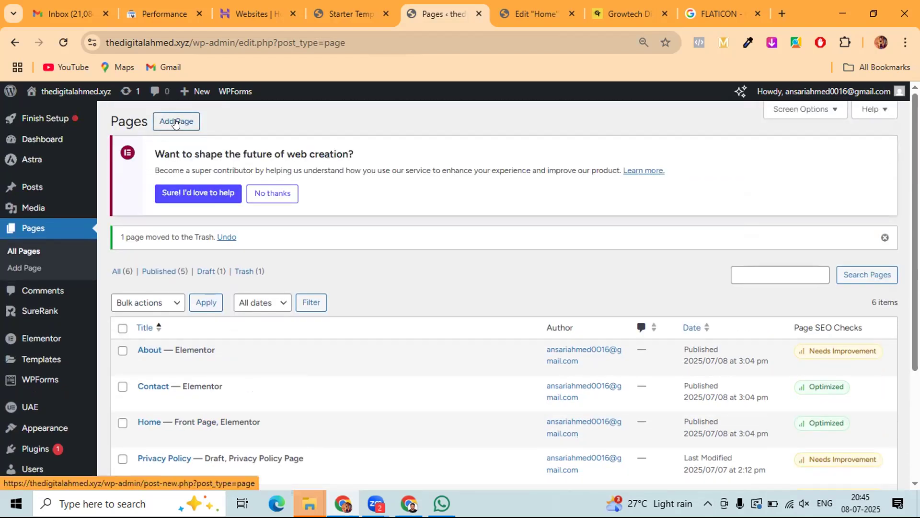
left_click(175, 122)
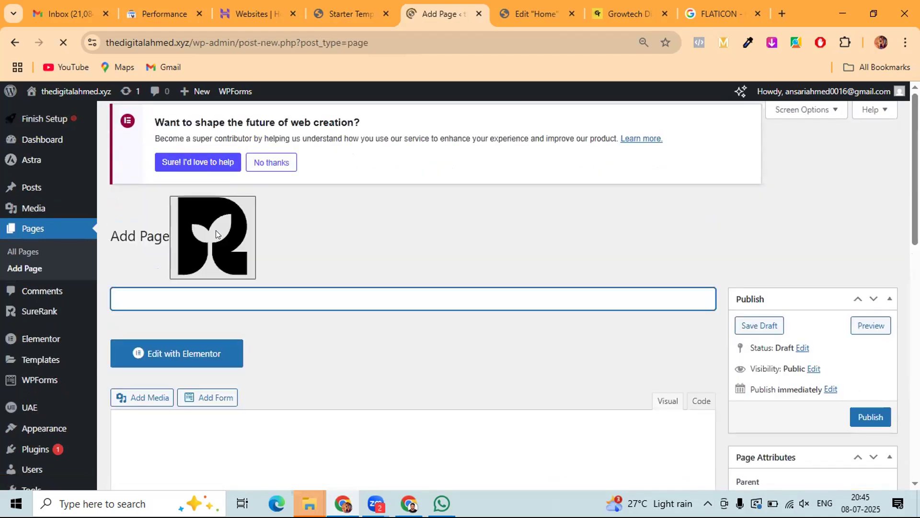
type("home")
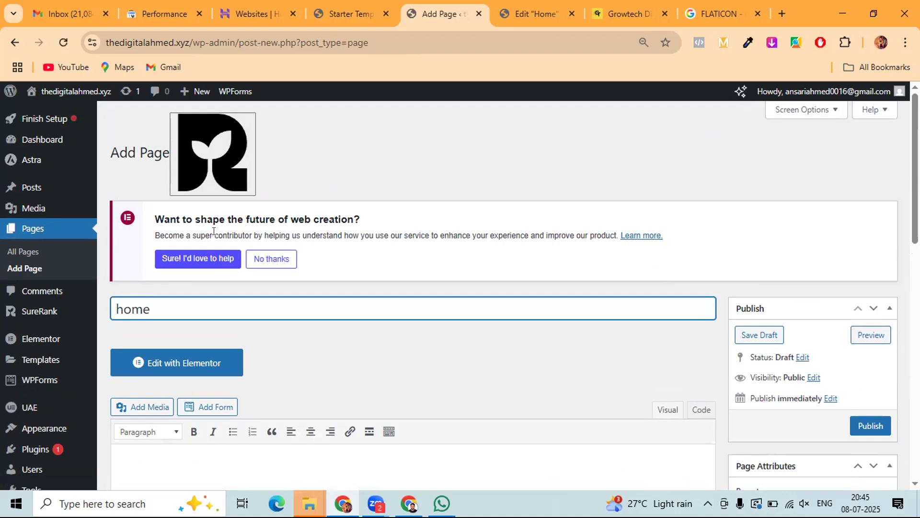
scroll(213, 231, "down", 6)
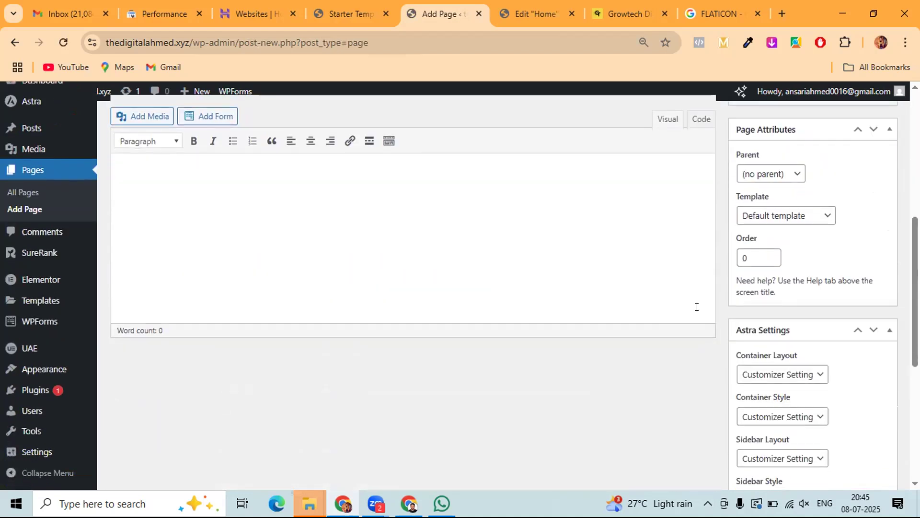
scroll(777, 297, "down", 1)
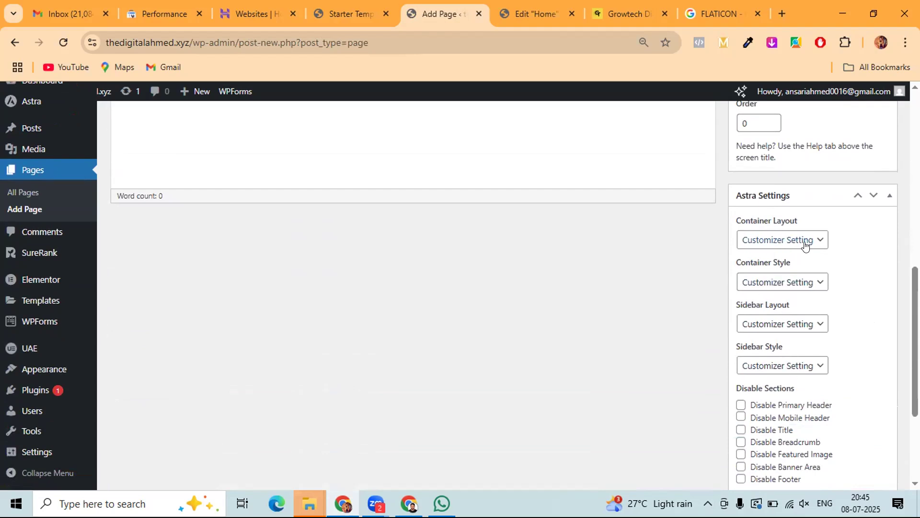
scroll(798, 352, "down", 1)
scroll(810, 335, "up", 10)
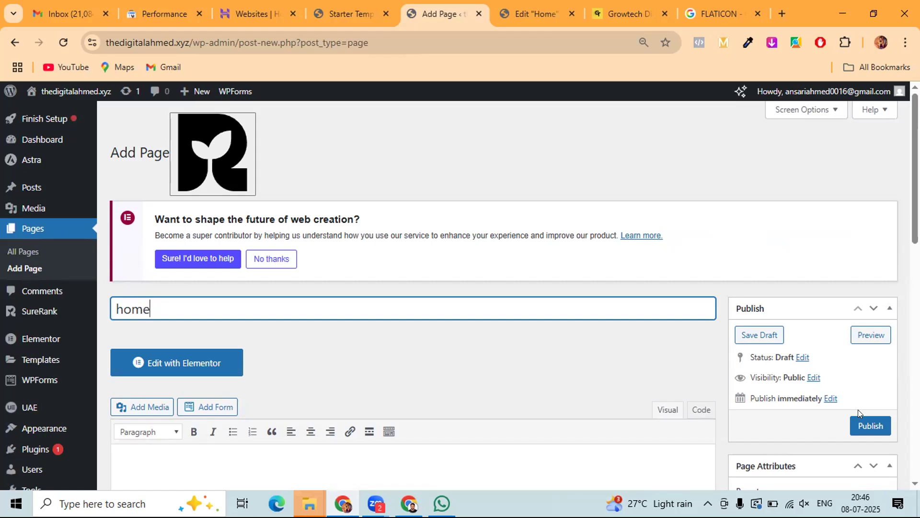
- Switch to the Growtech Digital Academy website and examine the sections of its home page, from the alumni logos to Our Program Advantage
left_click(640, 14)
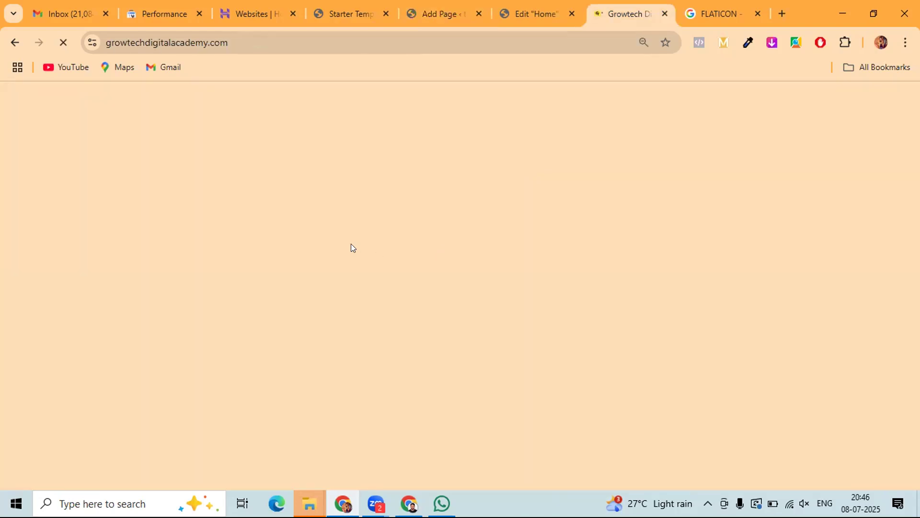
scroll(384, 264, "down", 10)
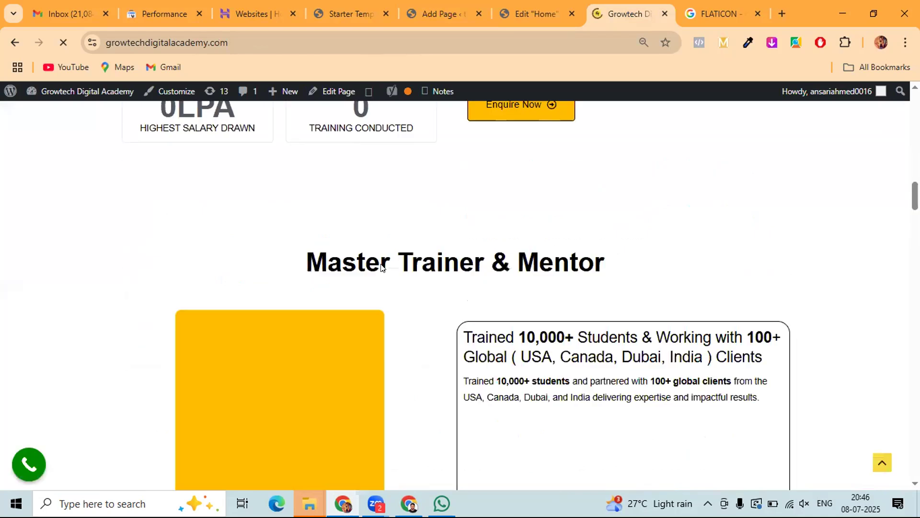
scroll(382, 263, "up", 5)
scroll(381, 264, "up", 15)
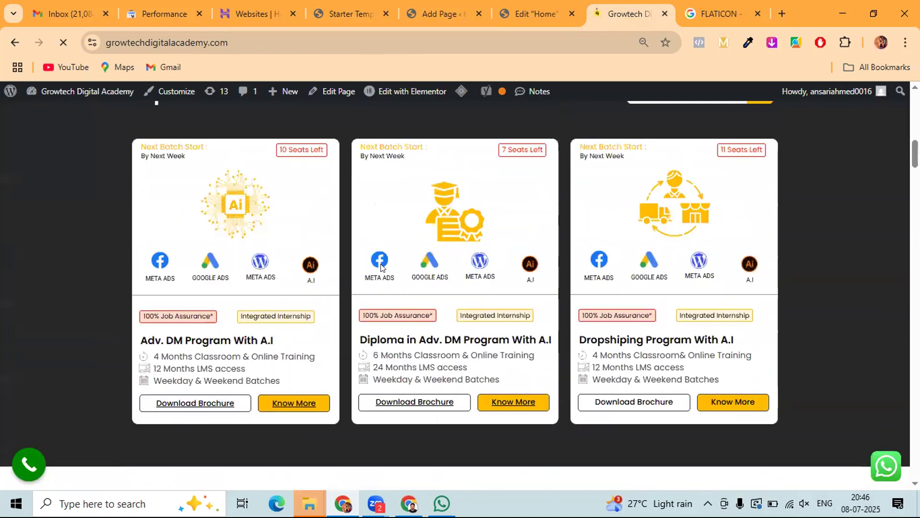
scroll(382, 268, "down", 20)
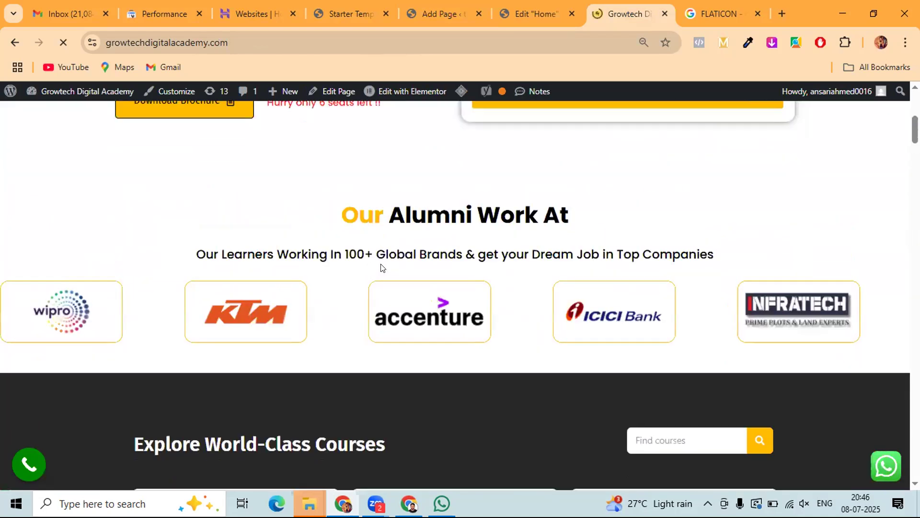
scroll(381, 268, "down", 20)
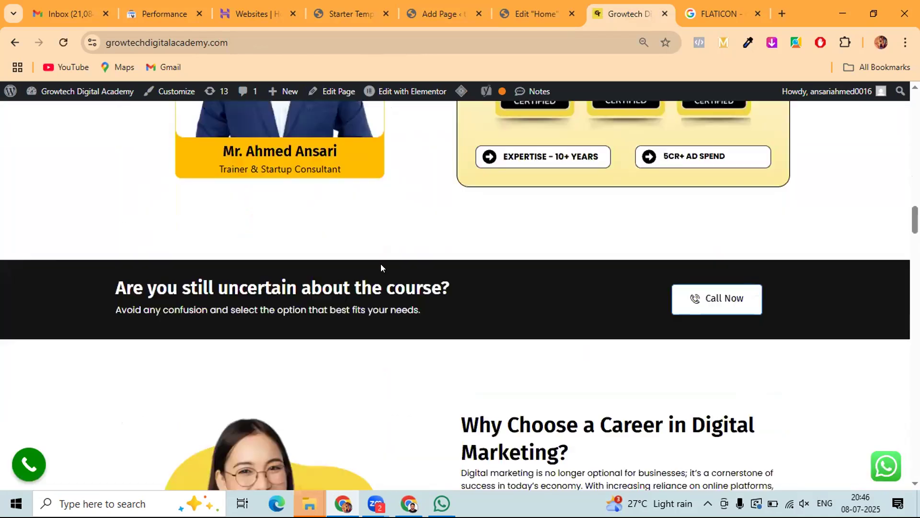
scroll(381, 267, "down", 20)
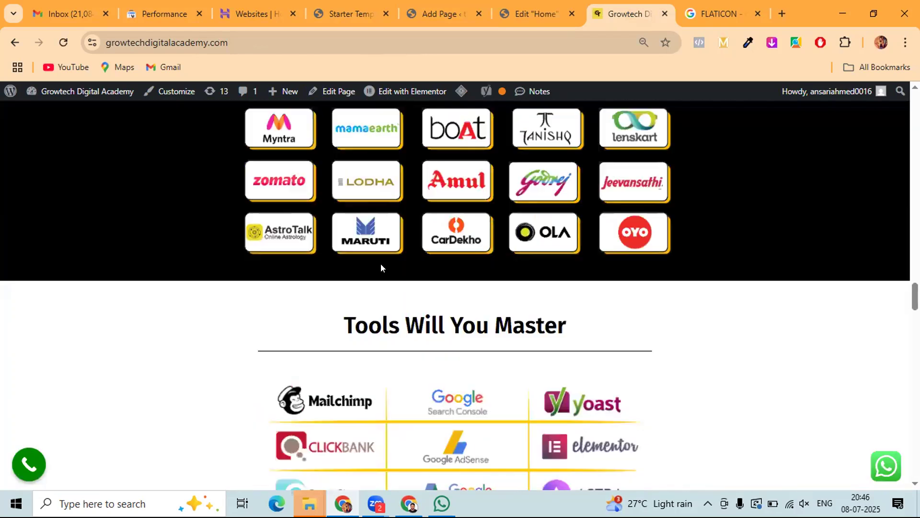
scroll(380, 267, "down", 20)
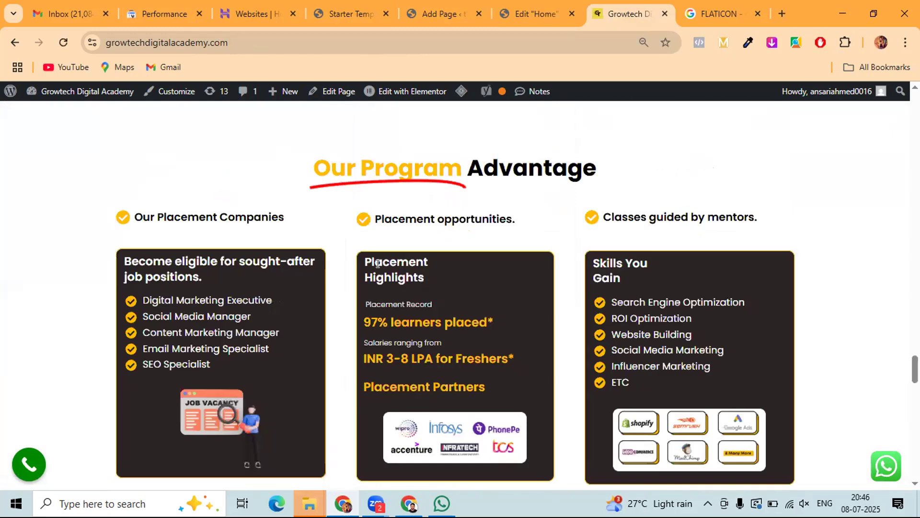
- Review the rest of the academy's home page down to the footer, including the Certification and Why Choose a Career in Digital Marketing sections
scroll(380, 267, "down", 10)
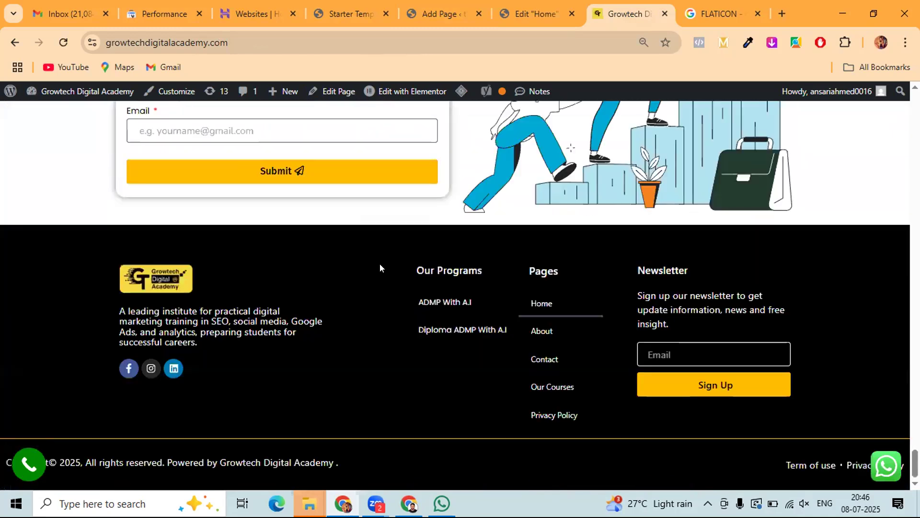
scroll(379, 263, "up", 5)
scroll(379, 267, "up", 20)
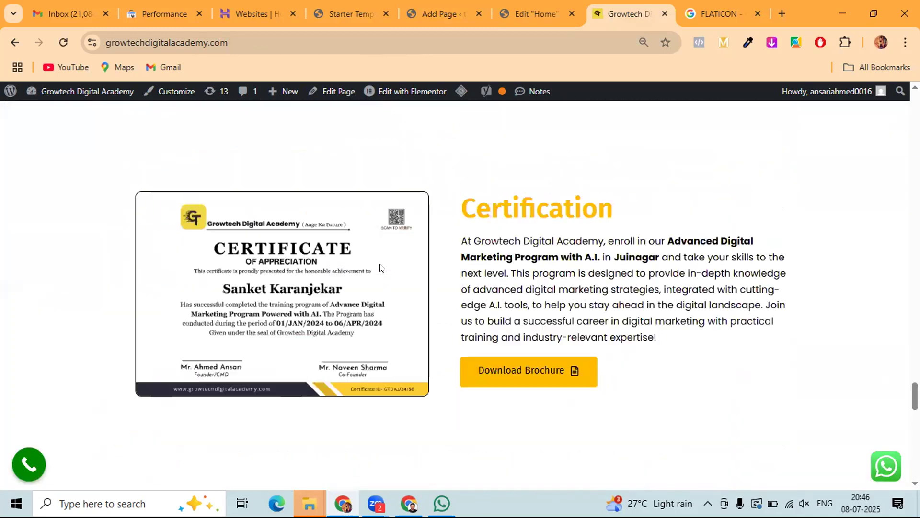
scroll(380, 264, "up", 5)
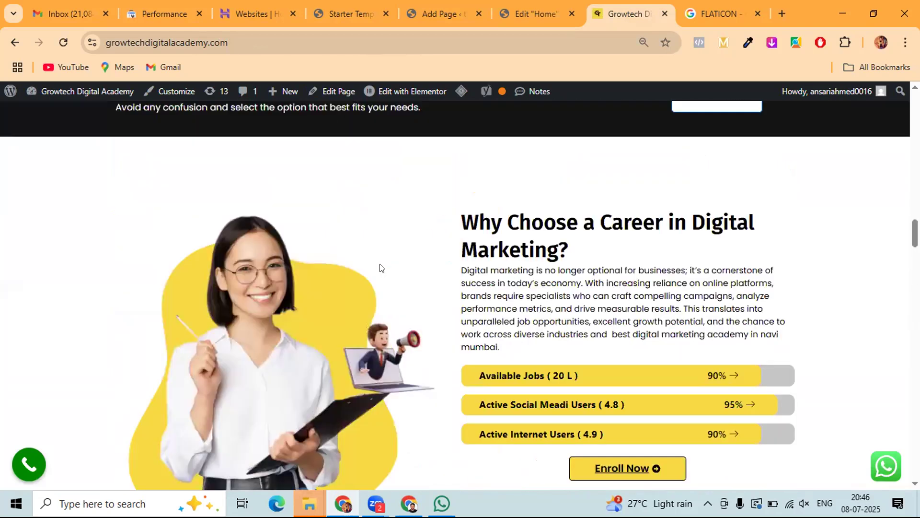
scroll(383, 259, "up", 5)
scroll(456, 164, "up", 10)
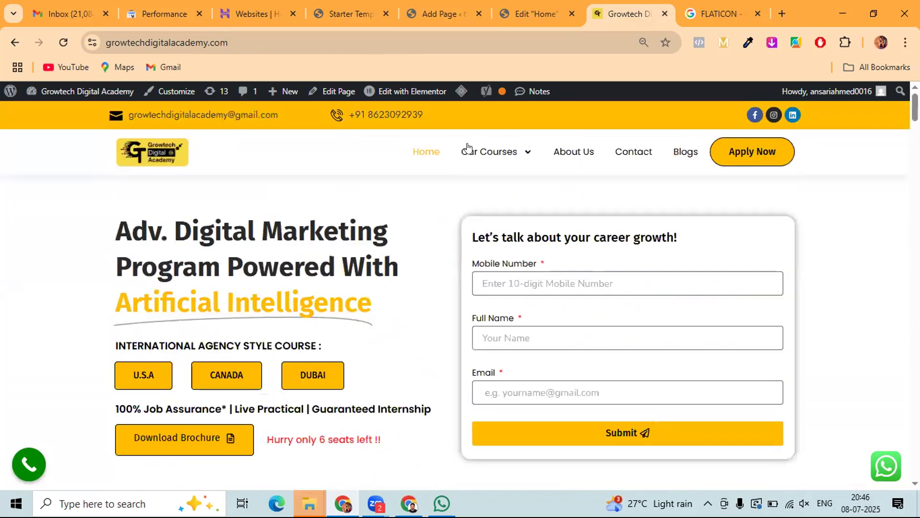
- Open the ADMP With A.I course page from Our Courses and examine its heading and module grid
mouse_move(470, 151)
left_click(490, 190)
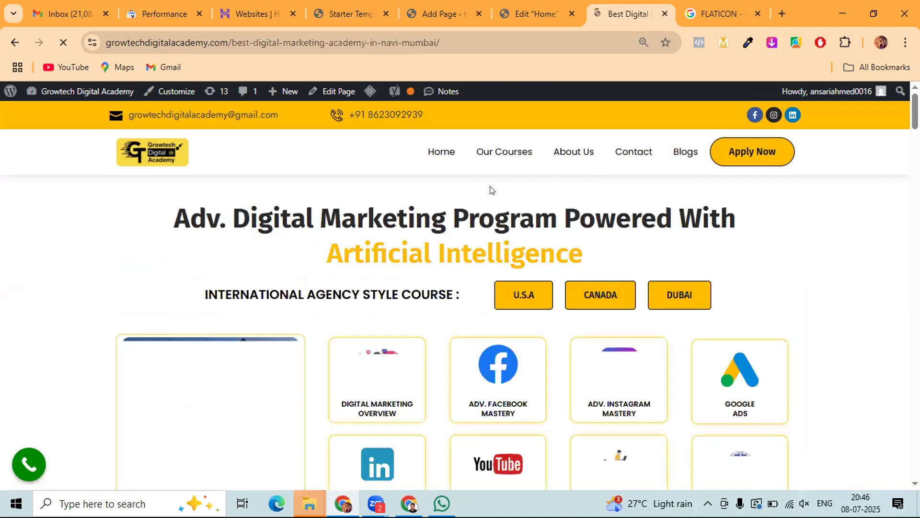
left_click(501, 154)
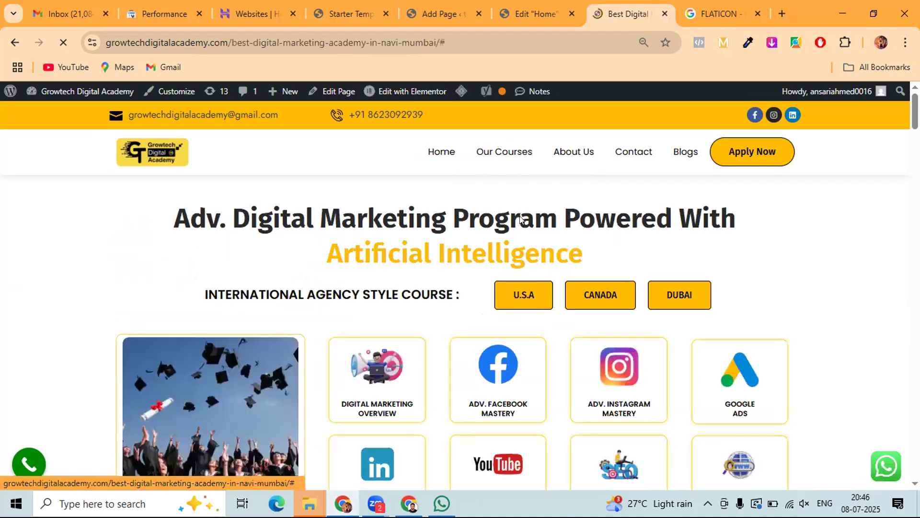
mouse_move(511, 150)
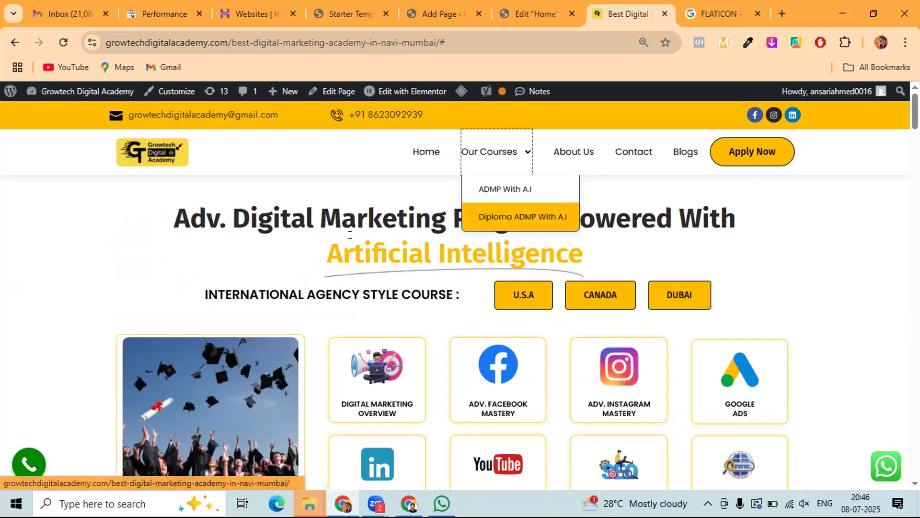
scroll(247, 268, "down", 5)
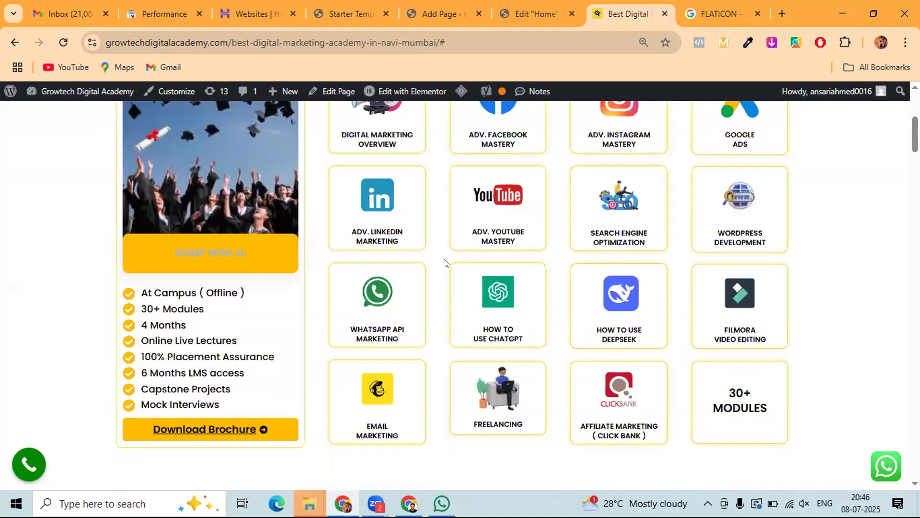
scroll(446, 263, "up", 3)
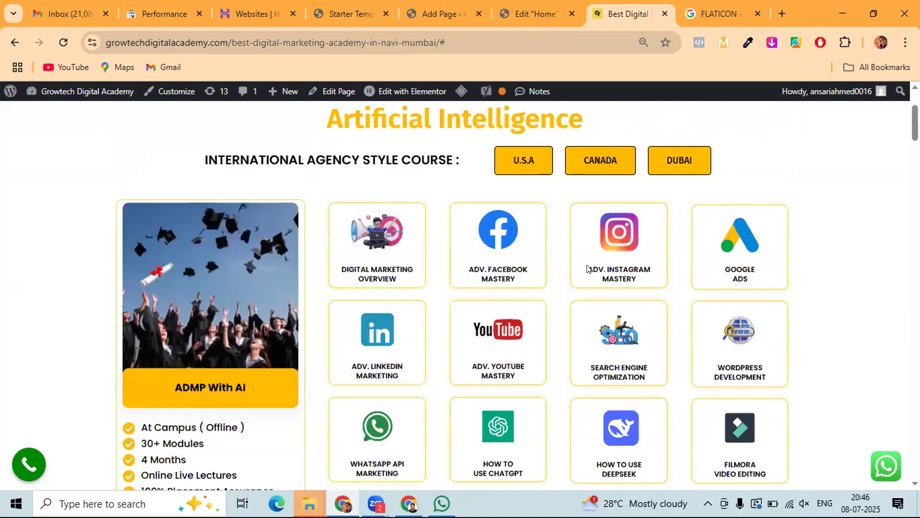
scroll(587, 268, "down", 1)
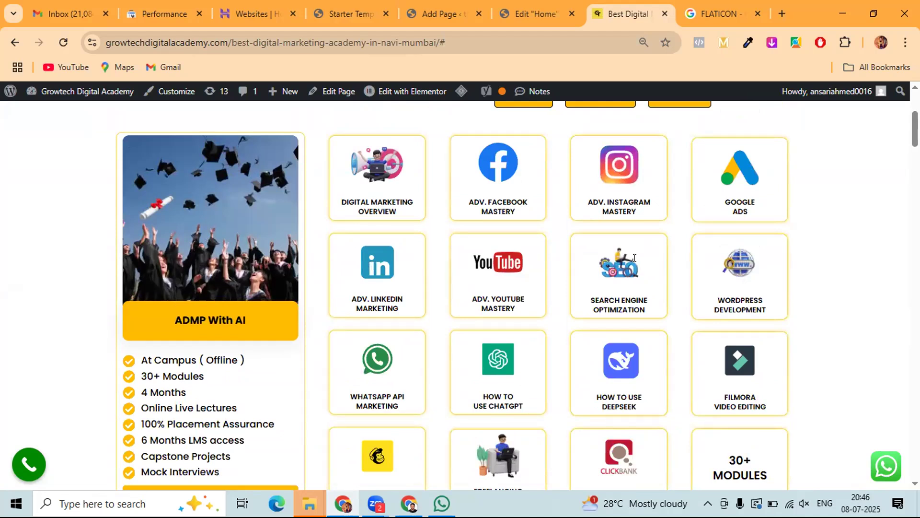
scroll(635, 259, "down", 3)
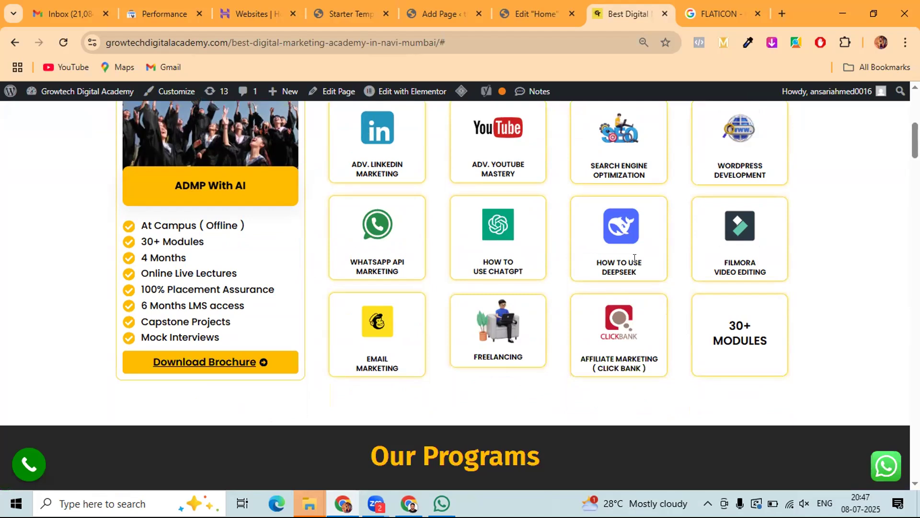
- Examine the course page's Our Programs, tools, Master Trainer & Mentor and Key Features sections, ending back at its header
scroll(635, 259, "down", 1)
scroll(634, 257, "down", 7)
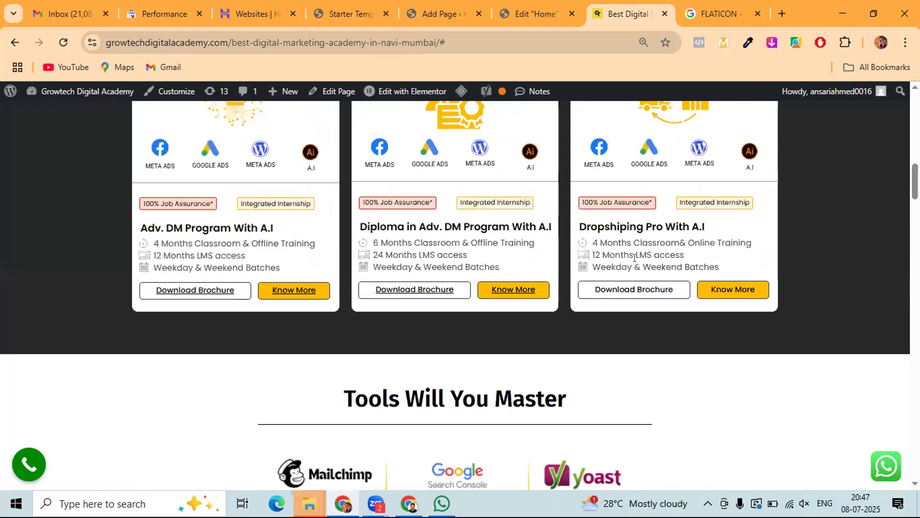
scroll(635, 258, "down", 8)
scroll(634, 258, "down", 9)
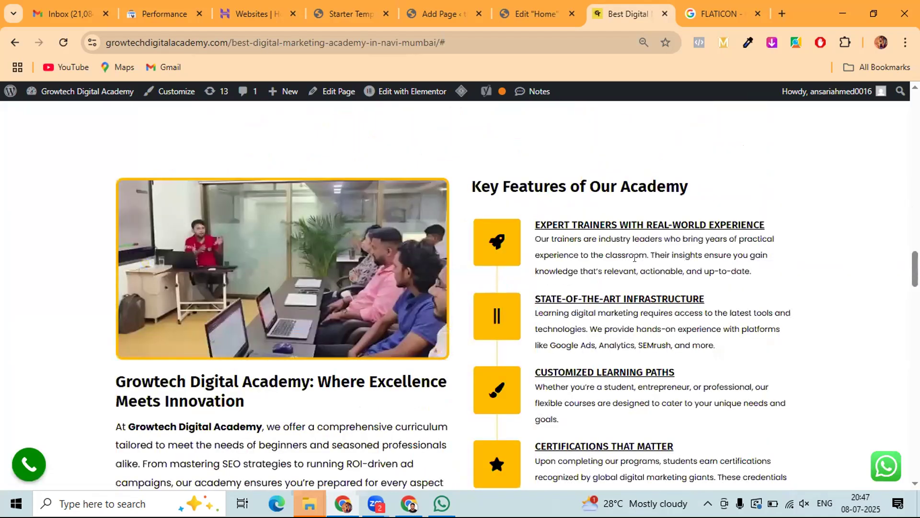
scroll(634, 257, "down", 2)
scroll(634, 257, "up", 10)
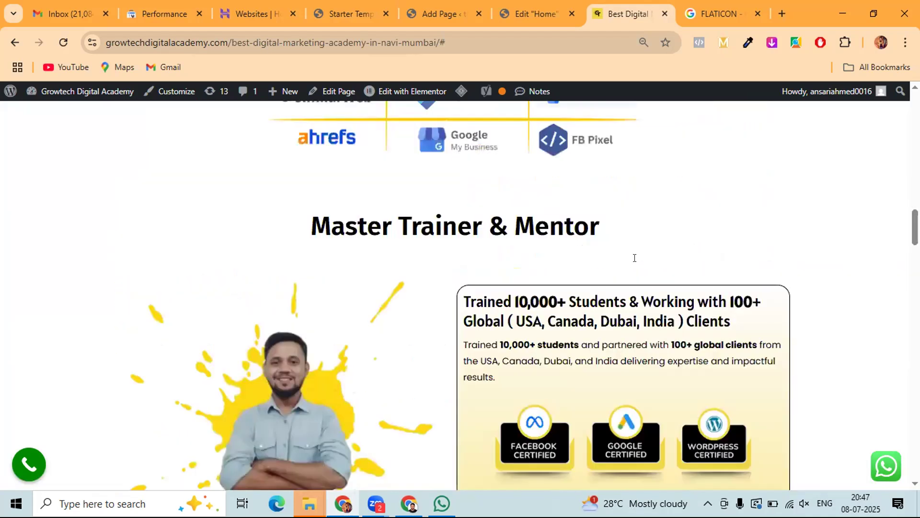
scroll(634, 257, "up", 20)
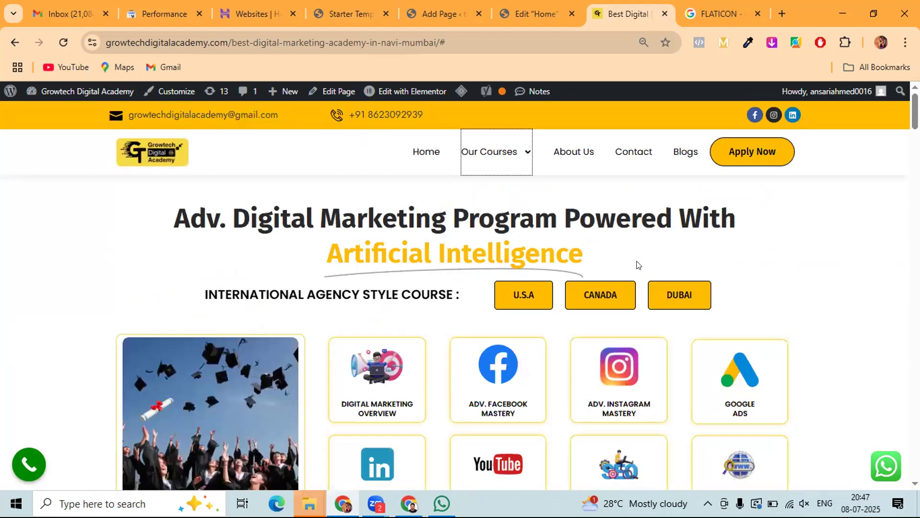
- Switch to the Elementor editor of the Home page and copy the site's base URL without the wp-admin path
left_click(340, 12)
left_click(523, 12)
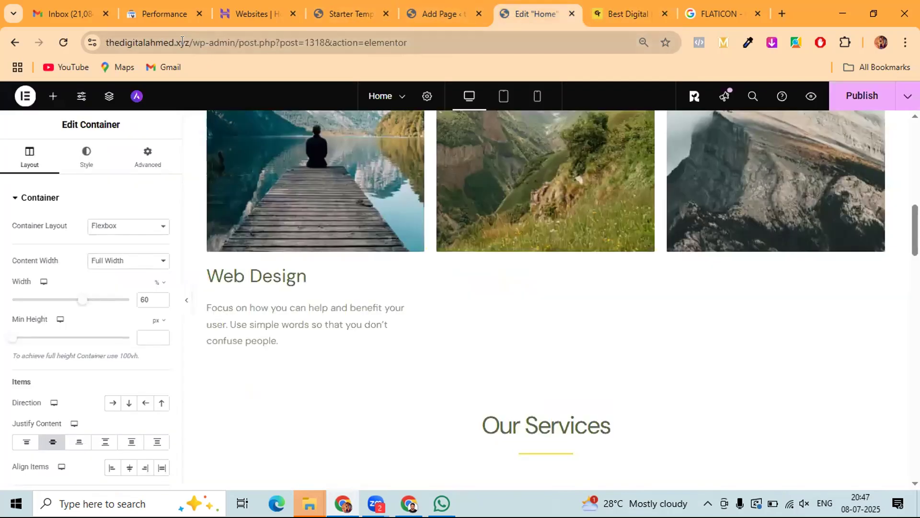
left_click(182, 42)
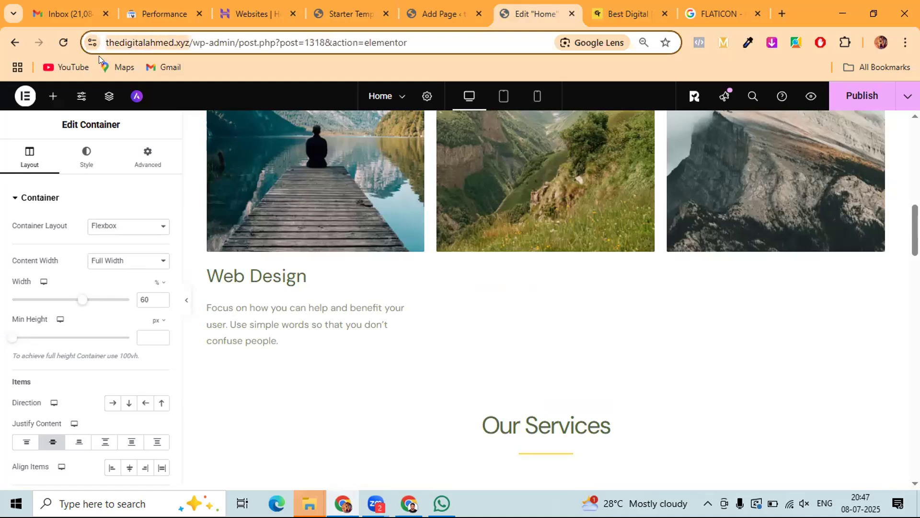
right_click(131, 37)
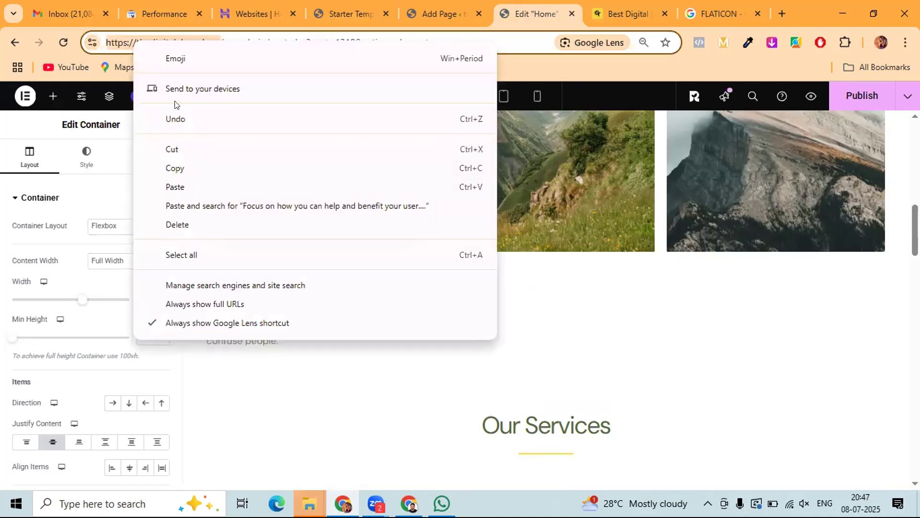
left_click(175, 167)
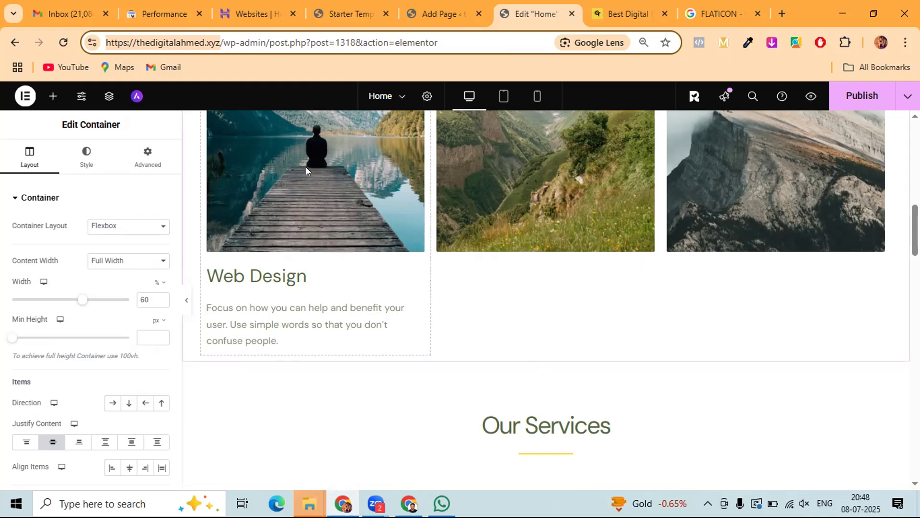
scroll(399, 259, "up", 4)
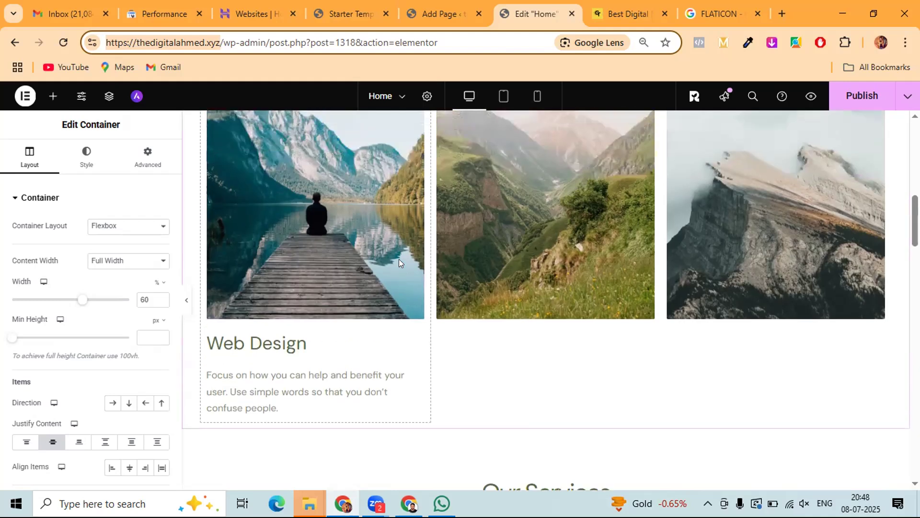
scroll(399, 262, "up", 1)
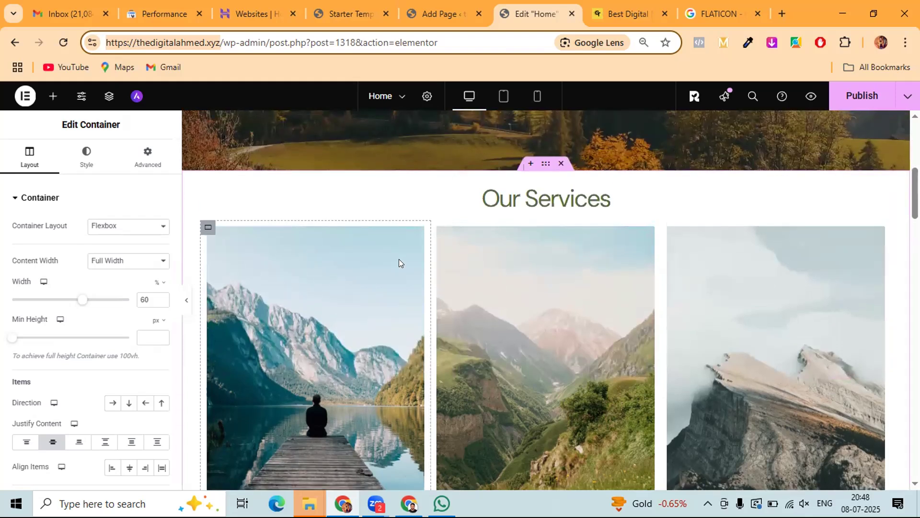
scroll(399, 260, "up", 6)
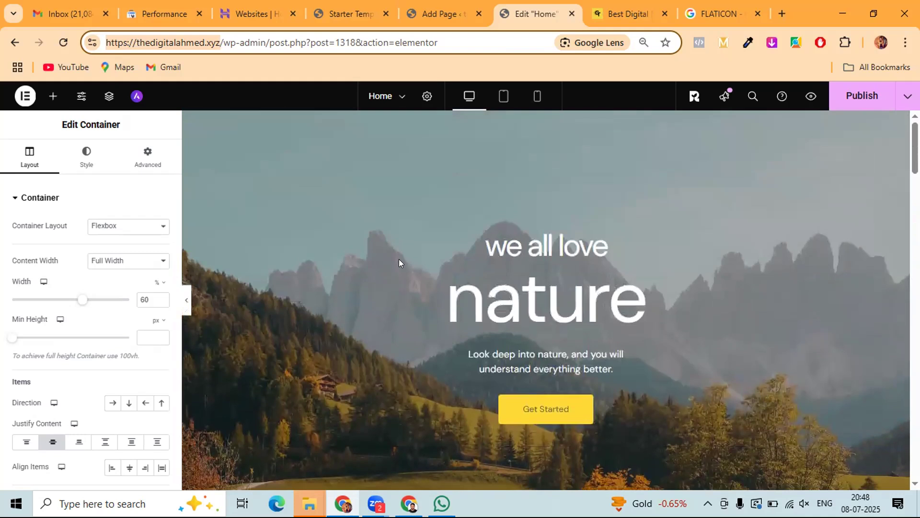
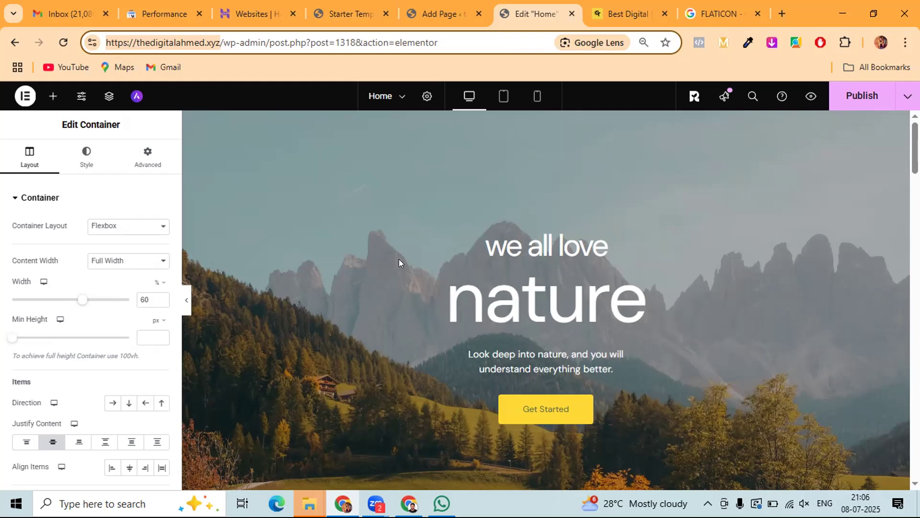
- Close the Starter Templates page, leave the new "home" page unsaved and open the list of all pages
left_click(333, 13)
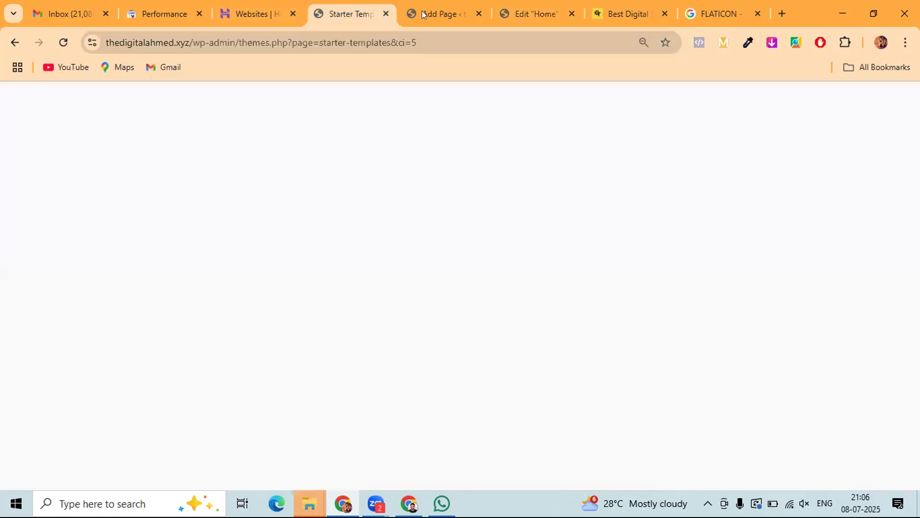
left_click(386, 13)
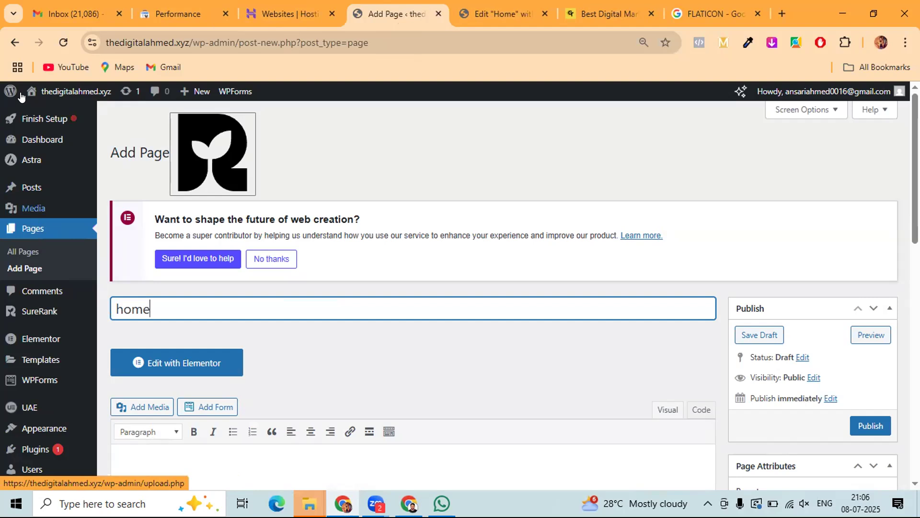
left_click(25, 248)
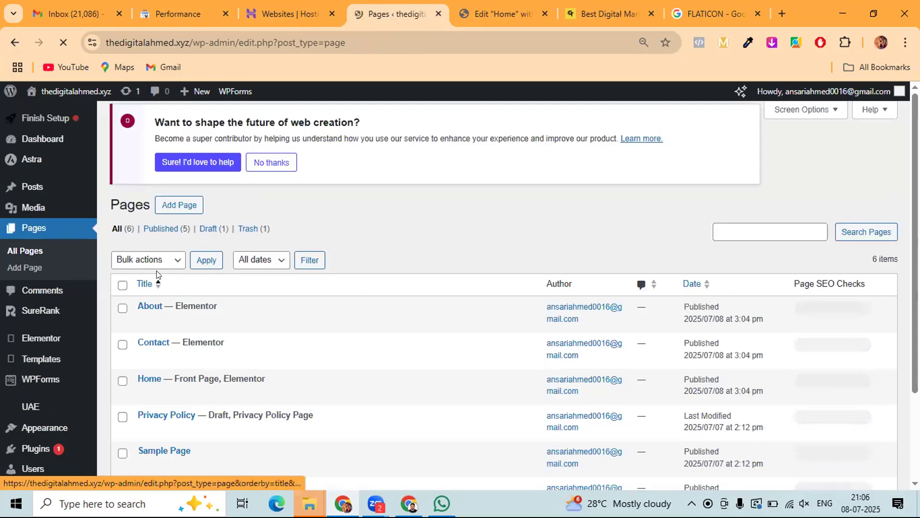
scroll(144, 283, "down", 3)
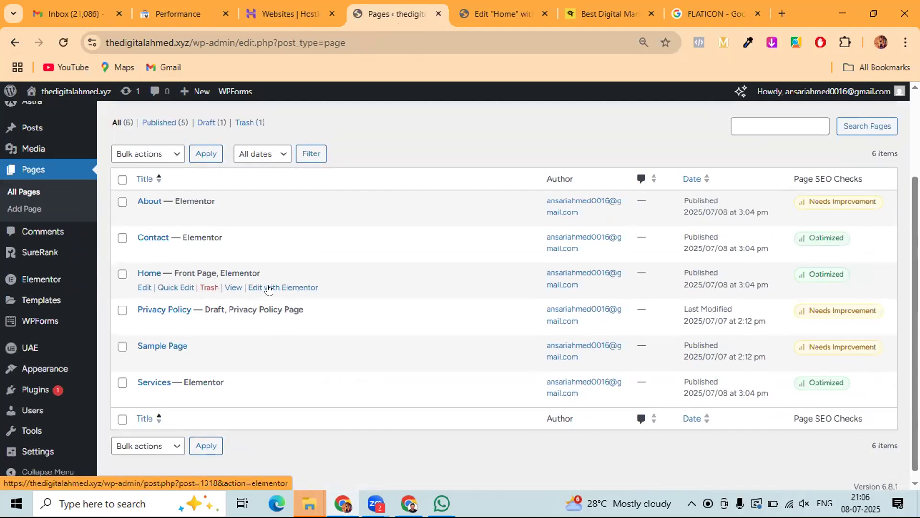
- Open the edit screen of the front-page Home and examine its title, permalink and Edit with Elementor option
left_click(145, 277)
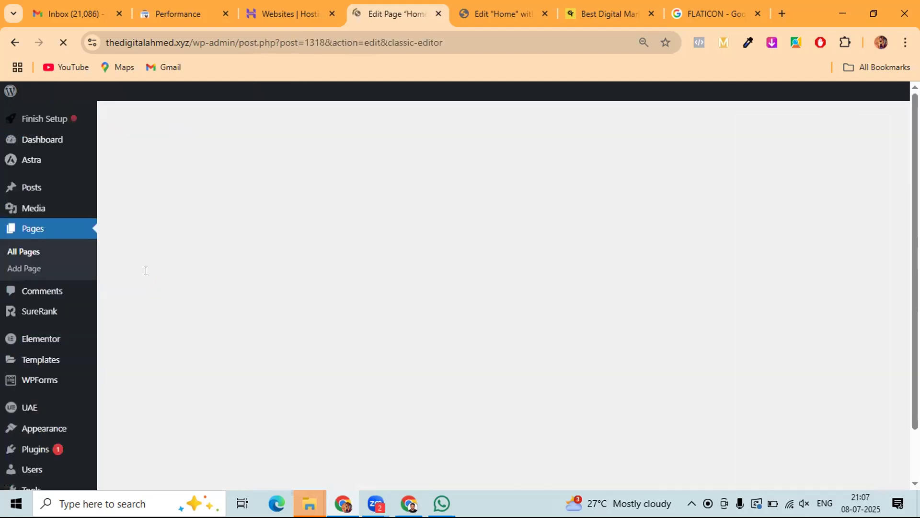
scroll(146, 273, "down", 1)
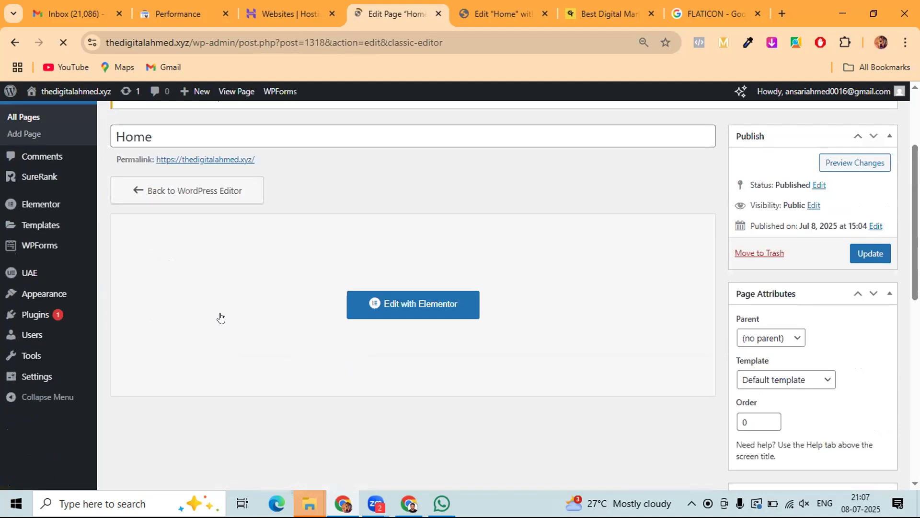
scroll(427, 370, "up", 1)
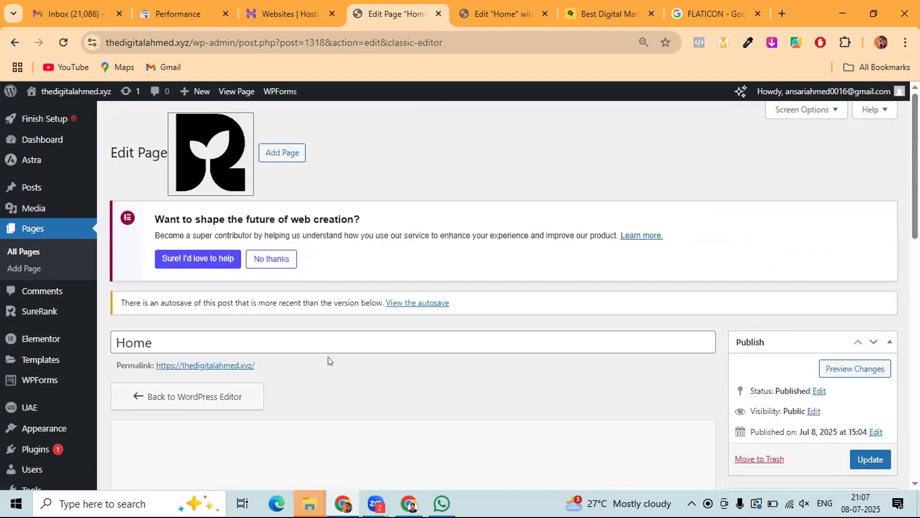
scroll(327, 360, "down", 3)
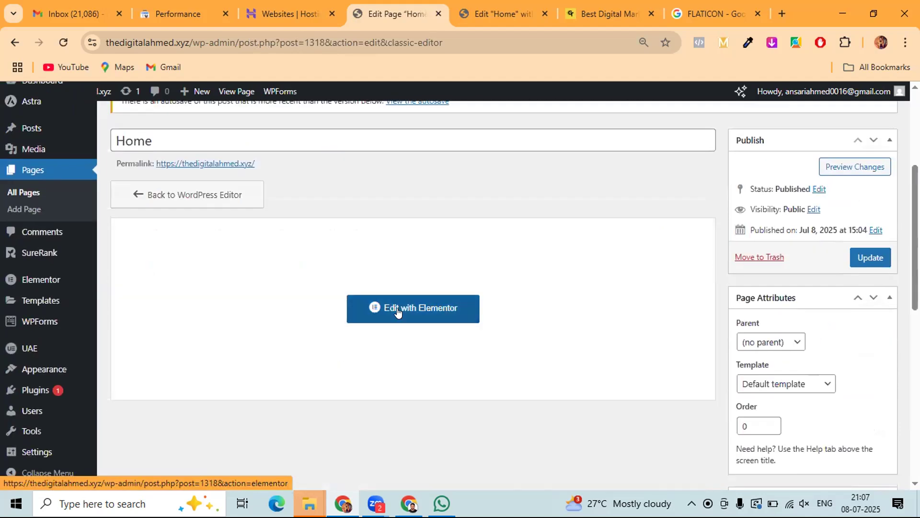
left_click(424, 308)
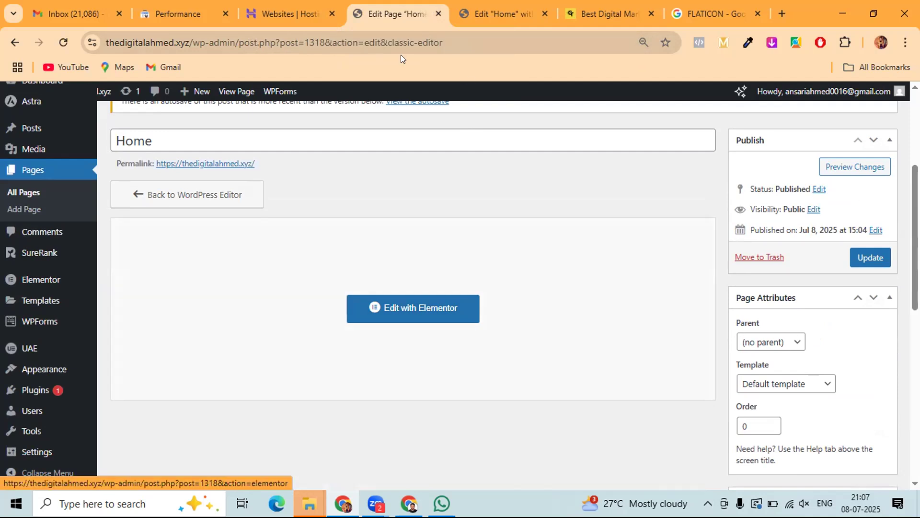
- Switch to Hostinger's hPanel and reload the websites list
left_click(283, 15)
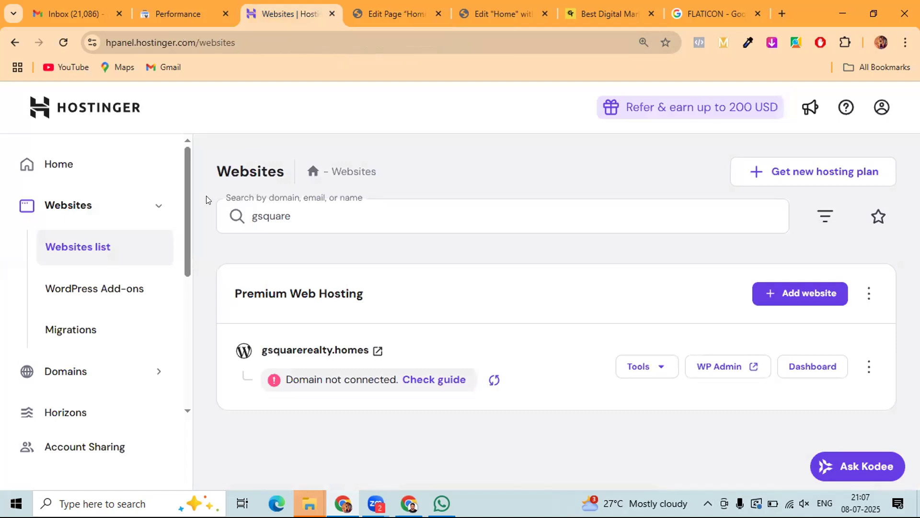
left_click(61, 43)
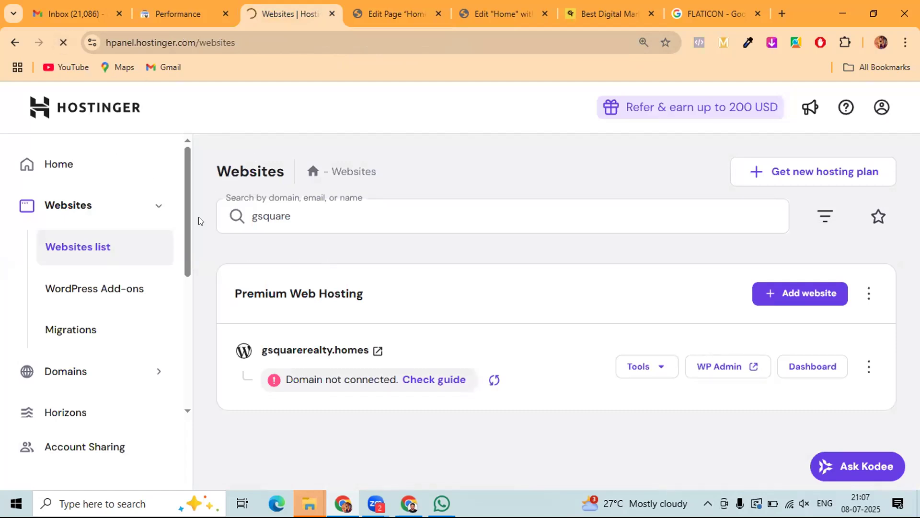